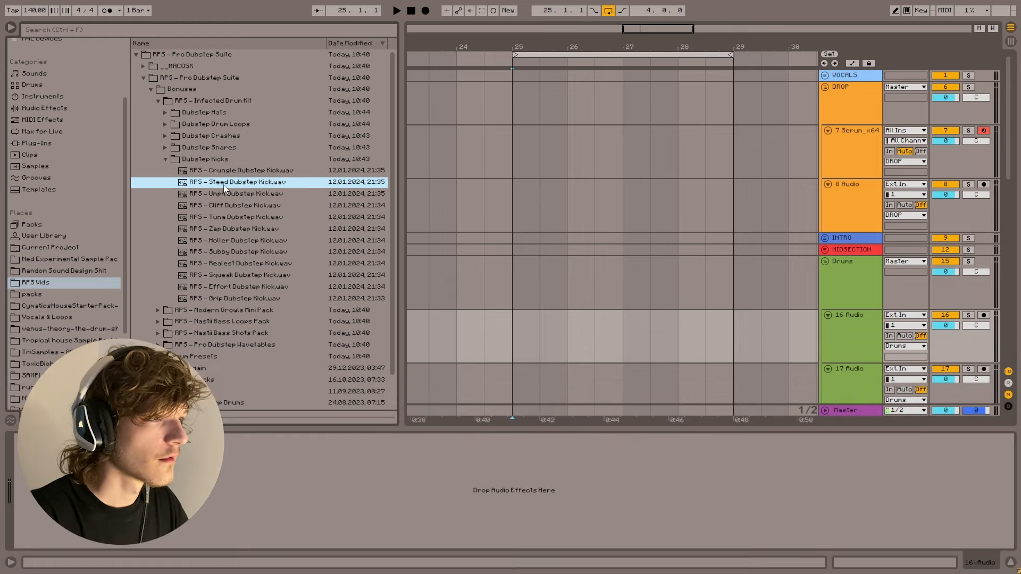
- Place the Steed Dubstep Kick on track 16 at bar 25, repeat it at the start of bars 26 to 28, and play it back
drag(537, 337, 559, 341)
key(space)
key(ctrl+d)
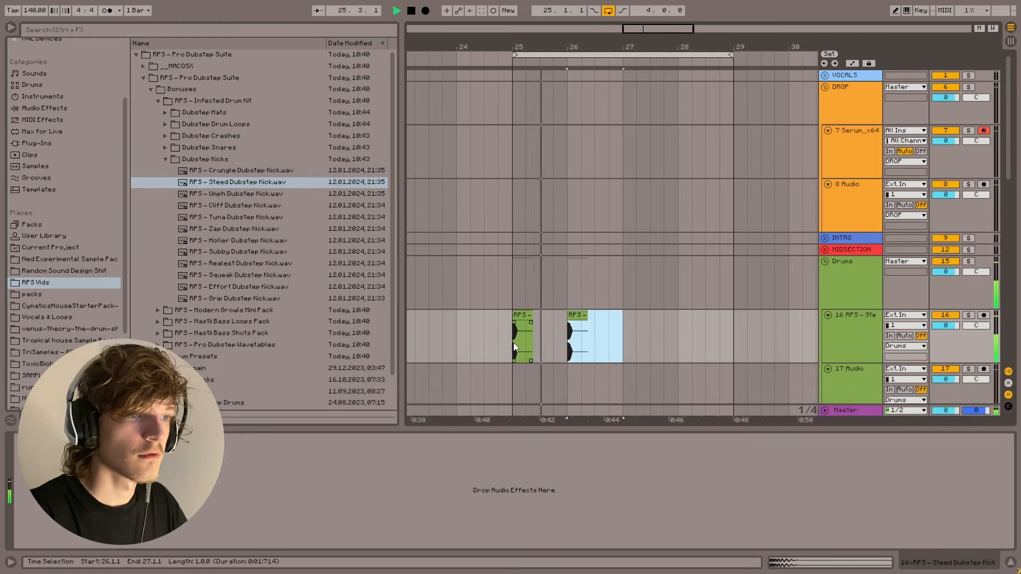
key(ctrl+d)
key(ctrl+d)
click(513, 341)
key(space)
- Collapse the Dubstep Kicks folder, open Dubstep Snares, and audition the snare samples
scroll(564, 277, down, 2)
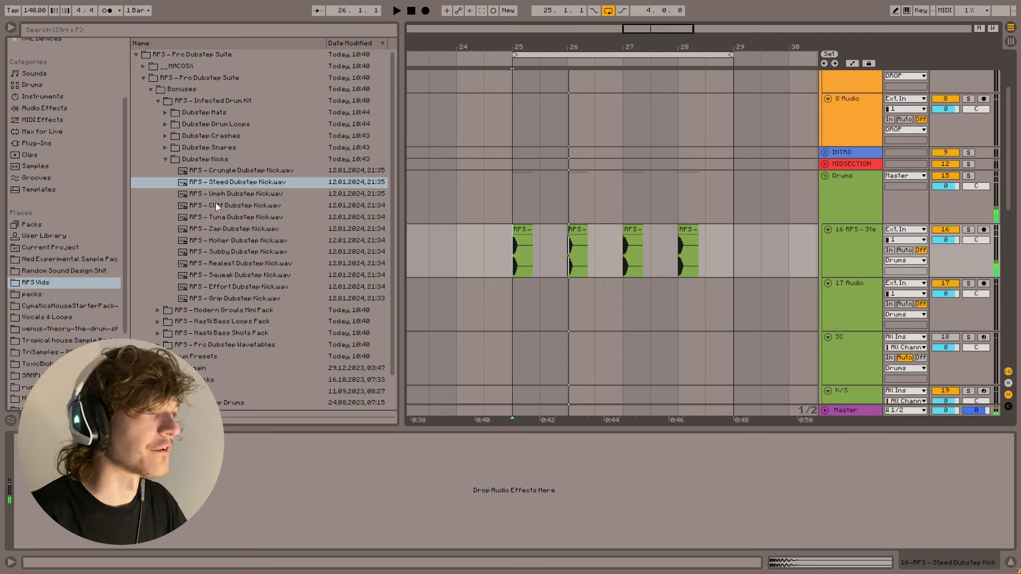
click(166, 159)
click(166, 147)
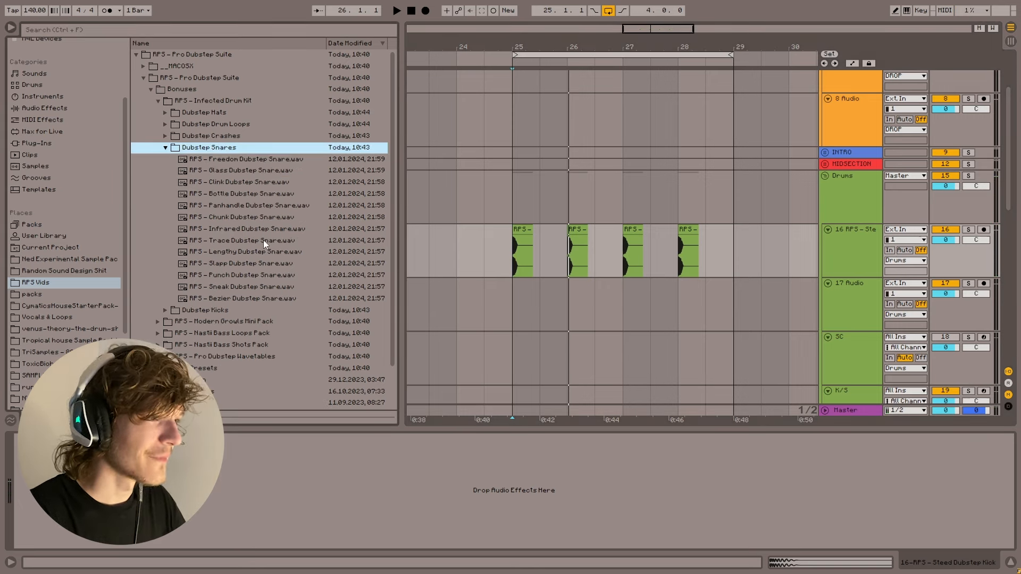
click(256, 160)
click(258, 170)
key(Down)
key(Down)
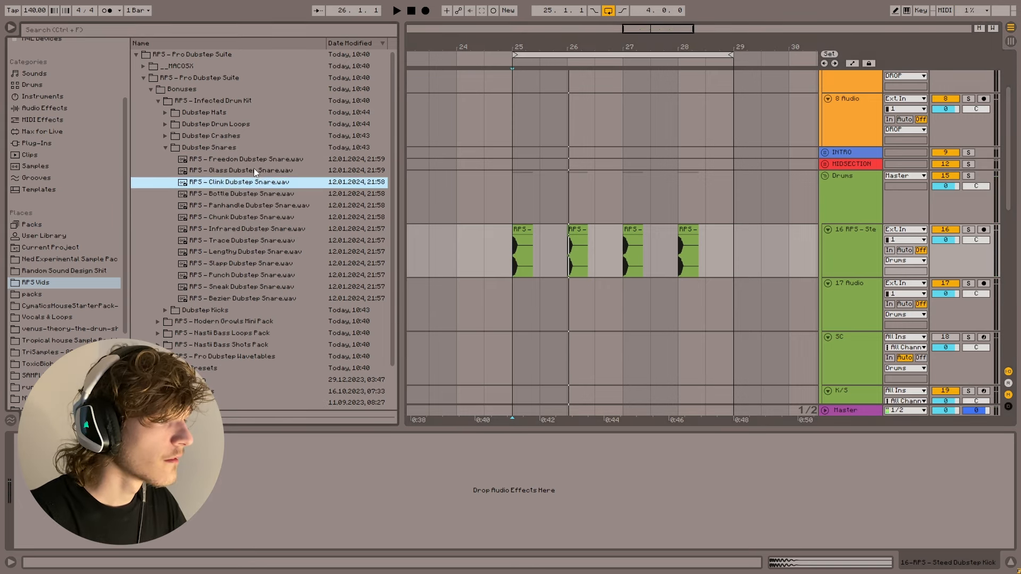
key(Down)
key(Down)
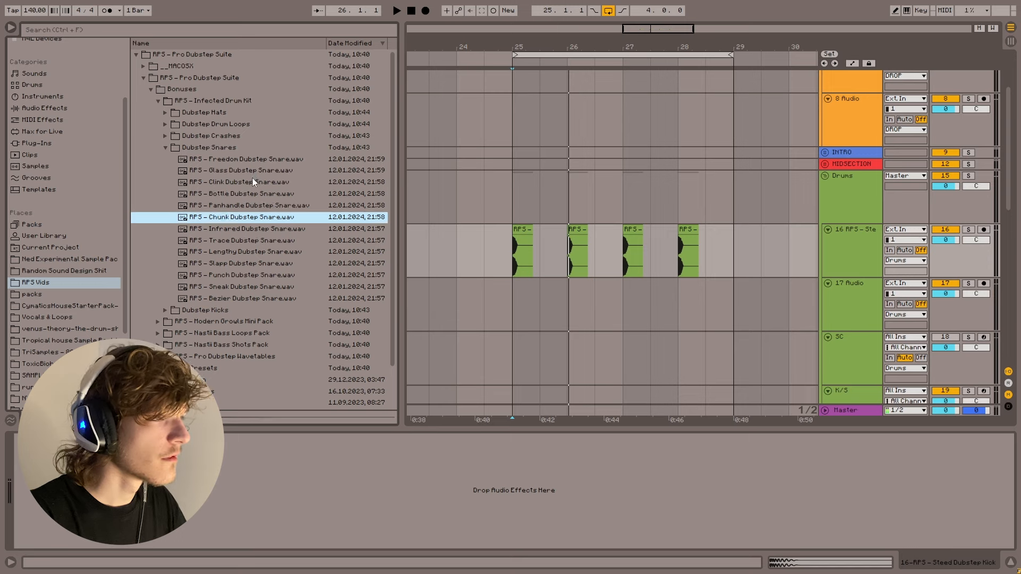
key(Down)
- Place the Chunk Dubstep Snare on track 17 at beat 3 of bar 25 and repeat it on beat 3 through bar 28
click(233, 218)
drag(221, 218, 574, 310)
key(ctrl+d)
key(ctrl+d)
key(ctrl+d)
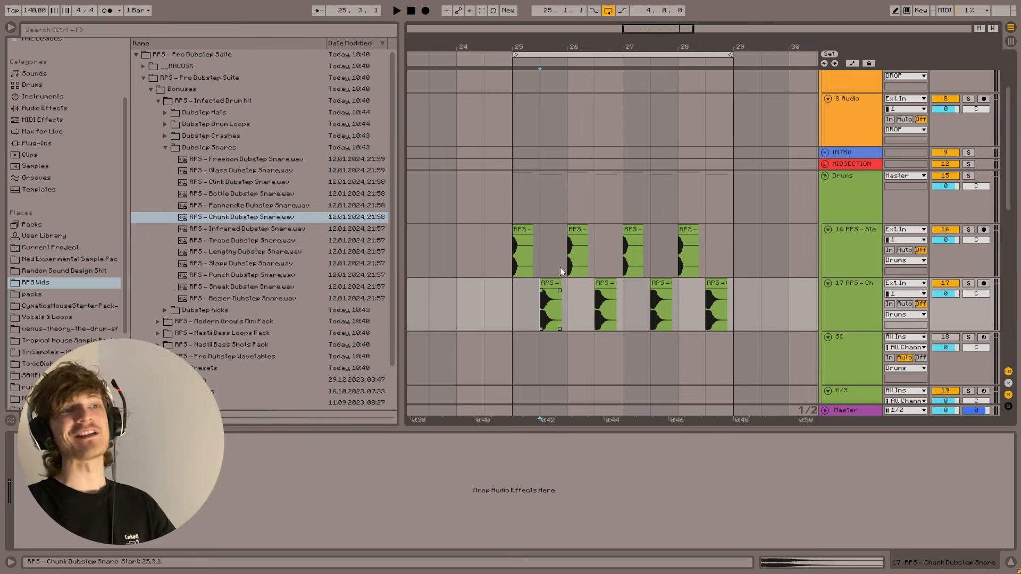
- Collapse the Dubstep Snares folder and insert a new audio track below the snare track
click(474, 289)
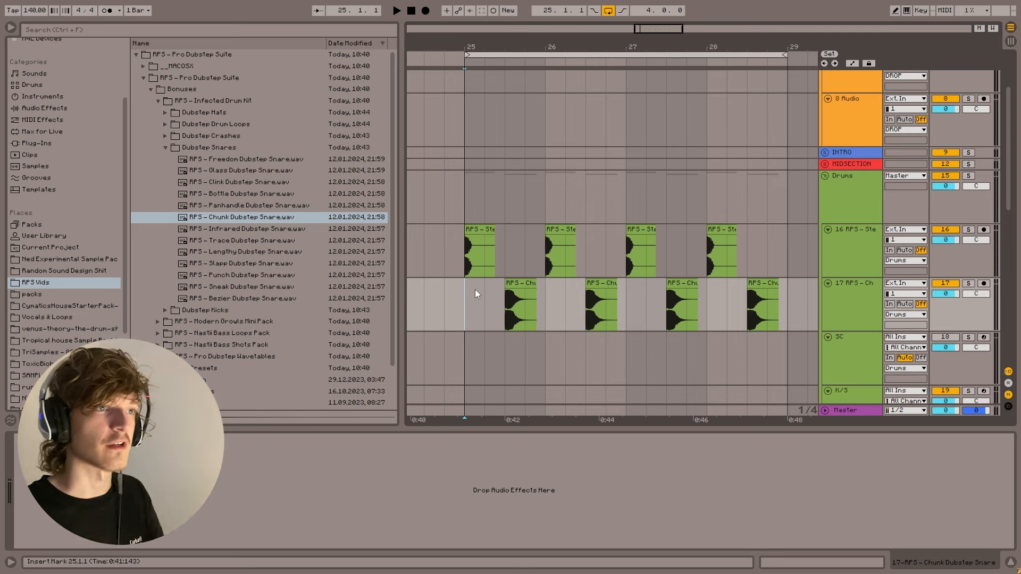
scroll(469, 286, down, 3)
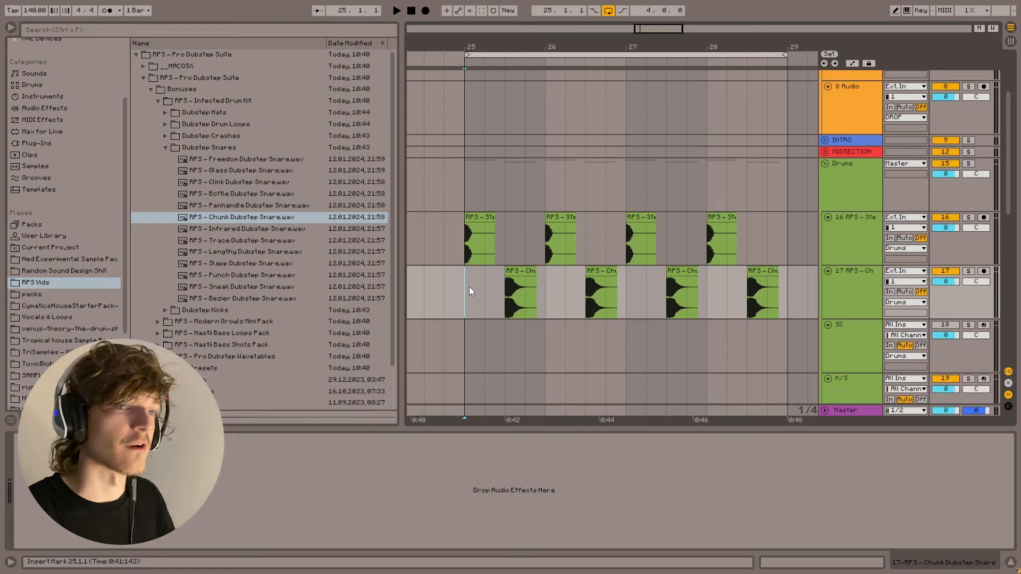
key(Left)
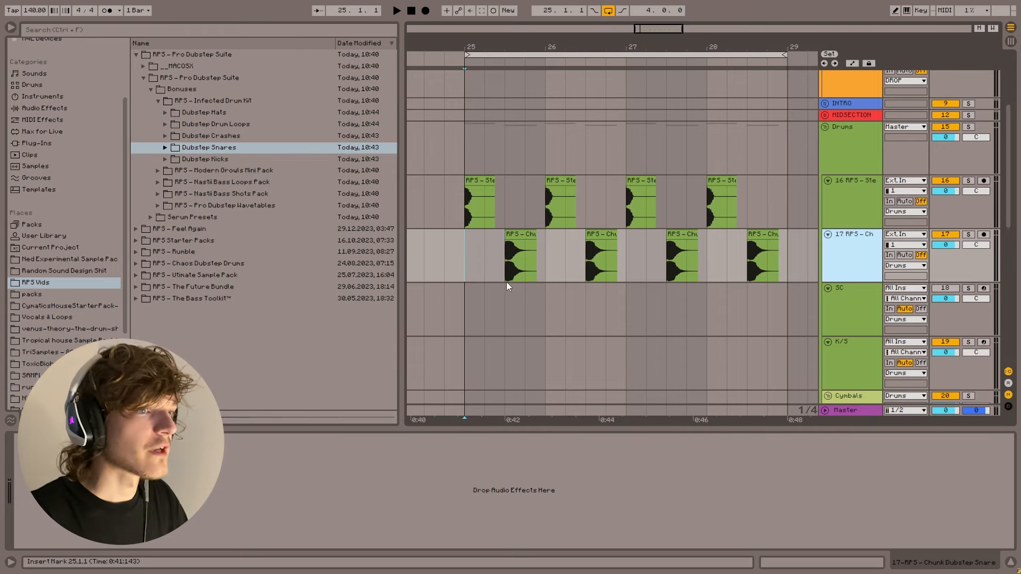
key(ctrl+t)
- Open the Dubstep Crashes folder and audition the crash samples
double_click(196, 138)
key(Down)
key(Down)
key(Down)
key(Down)
key(Down)
key(Down)
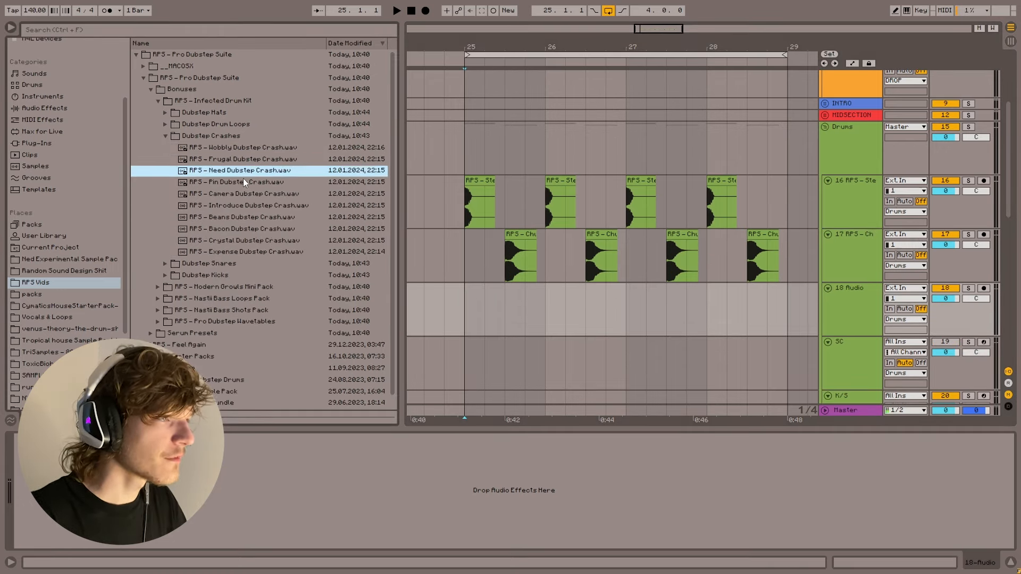
key(Down)
key(Down)
key(Up)
key(Up)
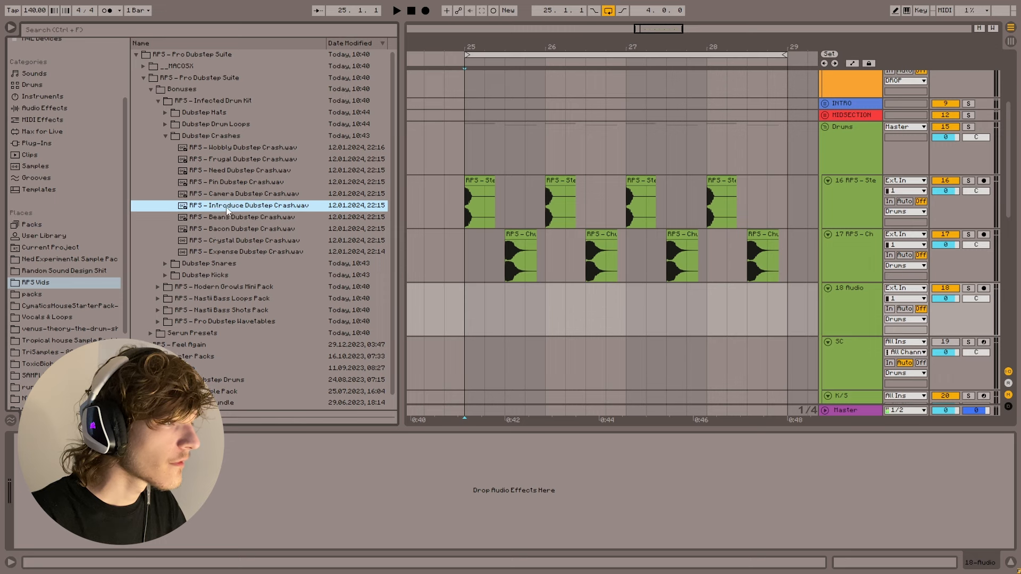
key(Down)
key(Down)
key(Down)
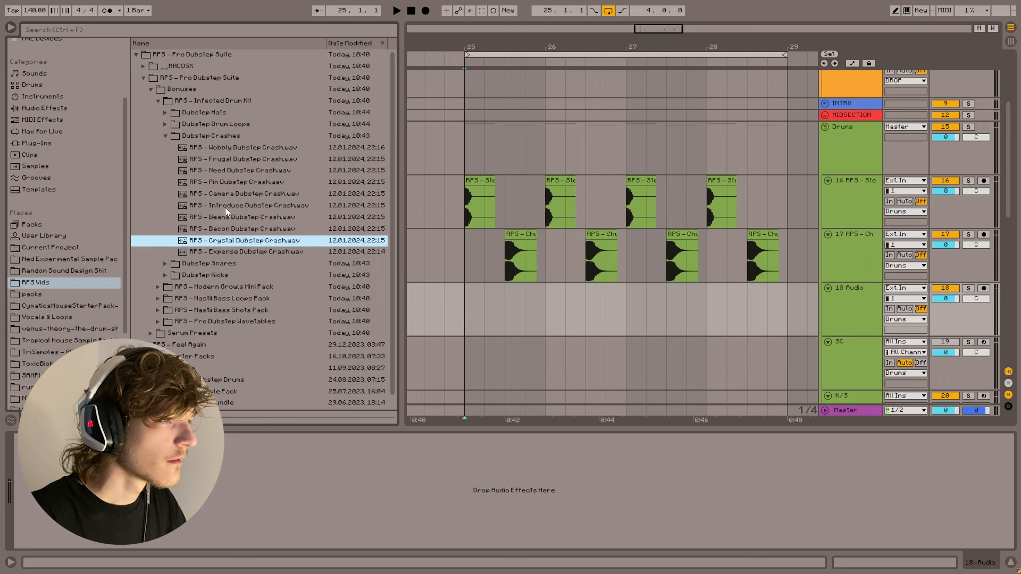
key(Up)
key(Down)
key(Down)
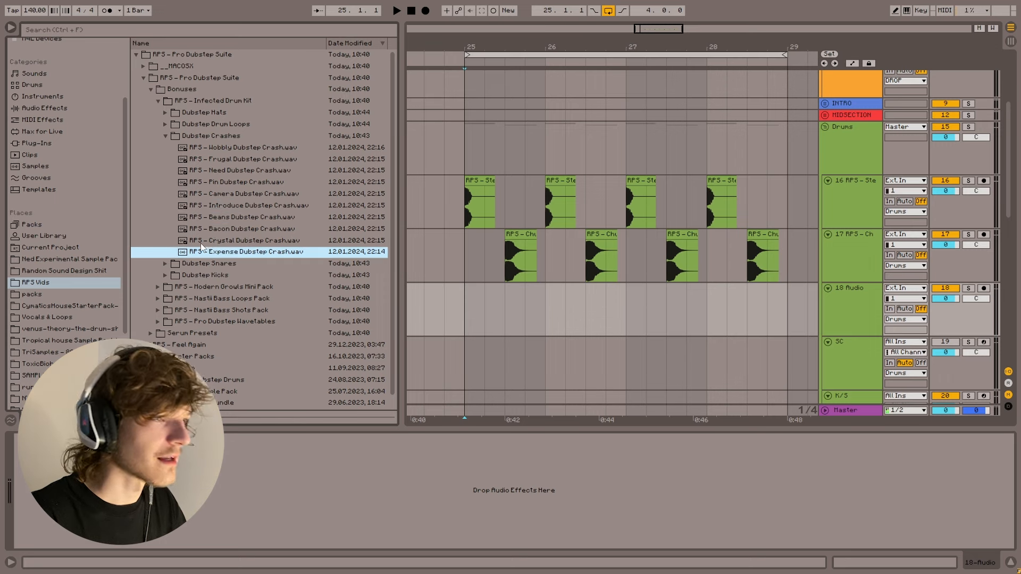
- Place the Crystal Dubstep Crash on track 18 at bar 25 and repeat it on every beat through the end of bar 28
drag(219, 243, 483, 321)
key(ctrl+d)
key(ctrl+d)
key(ctrl+d)
key(ctrl+d)
key(ctrl+d)
key(ctrl+d)
key(ctrl+d)
key(ctrl+d)
key(ctrl+d)
key(ctrl+d)
key(ctrl+d)
key(ctrl+d)
key(ctrl+d)
key(ctrl+d)
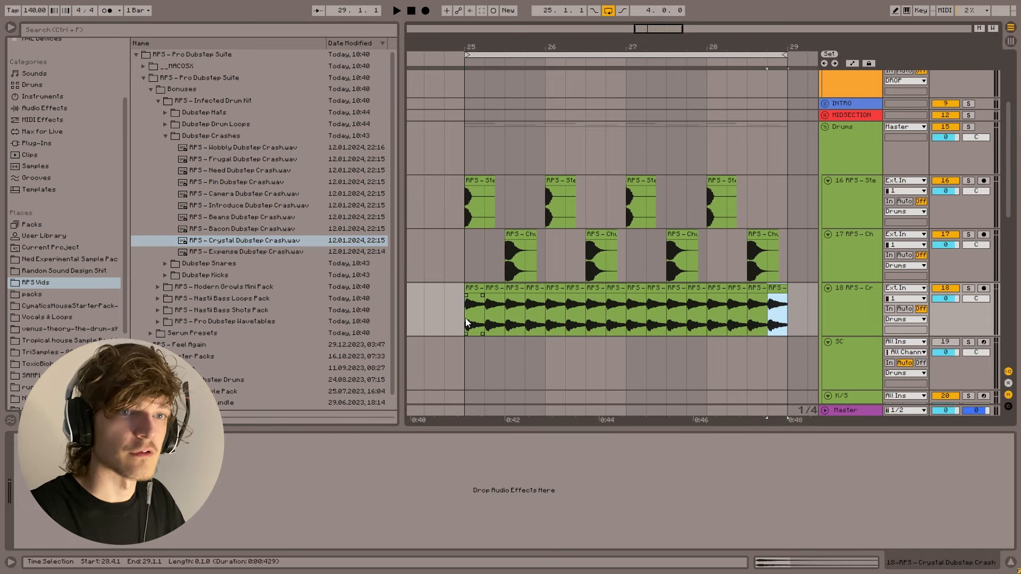
- Play the drum loop and move the second kick one beat later, to beat 2 of bar 26
click(466, 319)
key(space)
scroll(478, 315, down, 1)
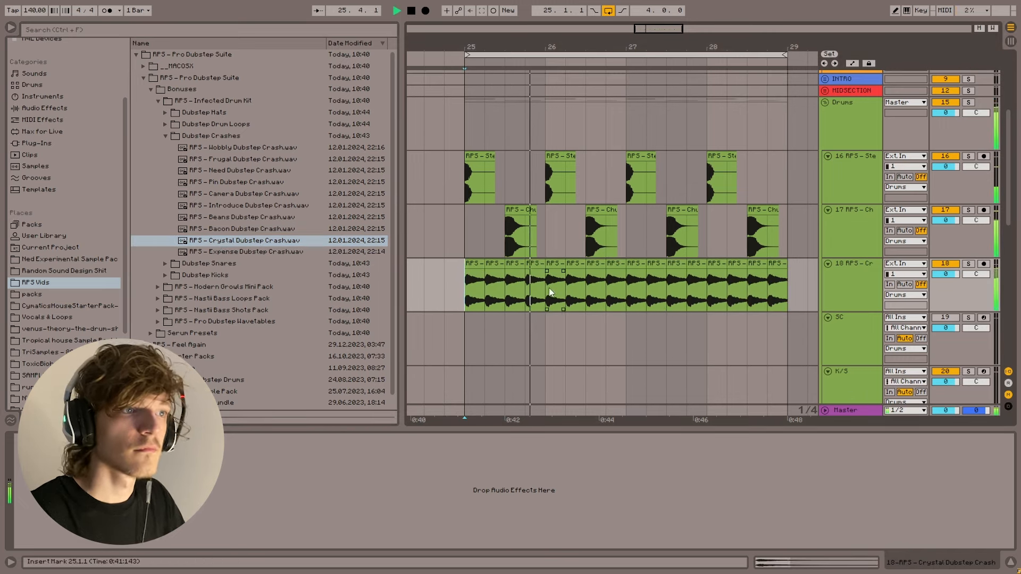
scroll(549, 289, up, 1)
click(554, 169)
key(space)
drag(554, 169, 573, 169)
click(628, 198)
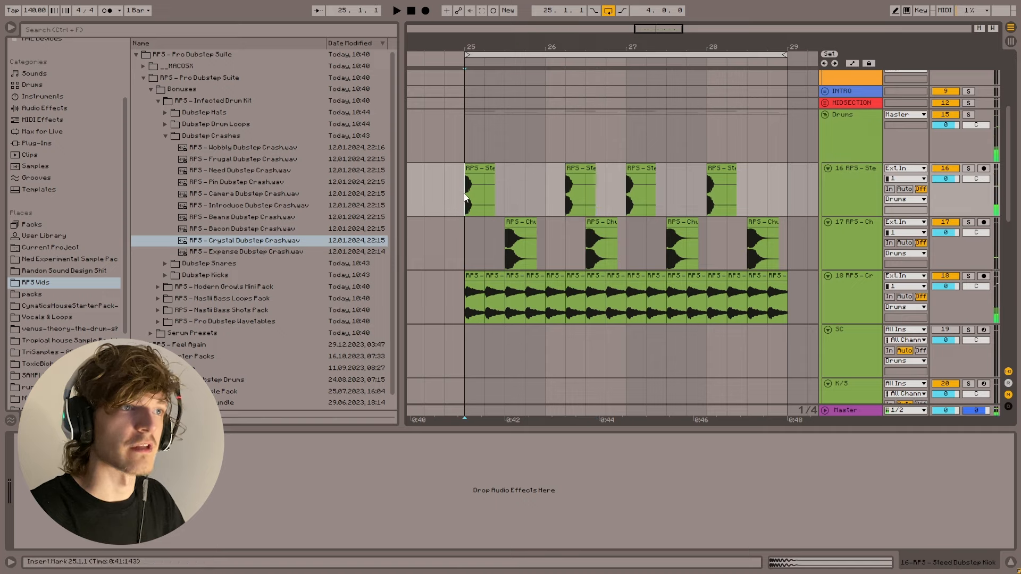
- Replace the kicks and snares in bars 27 and 28 with a duplicate of the bars 25 and 26 pattern, and play the loop
key(space)
drag(627, 200, 777, 232)
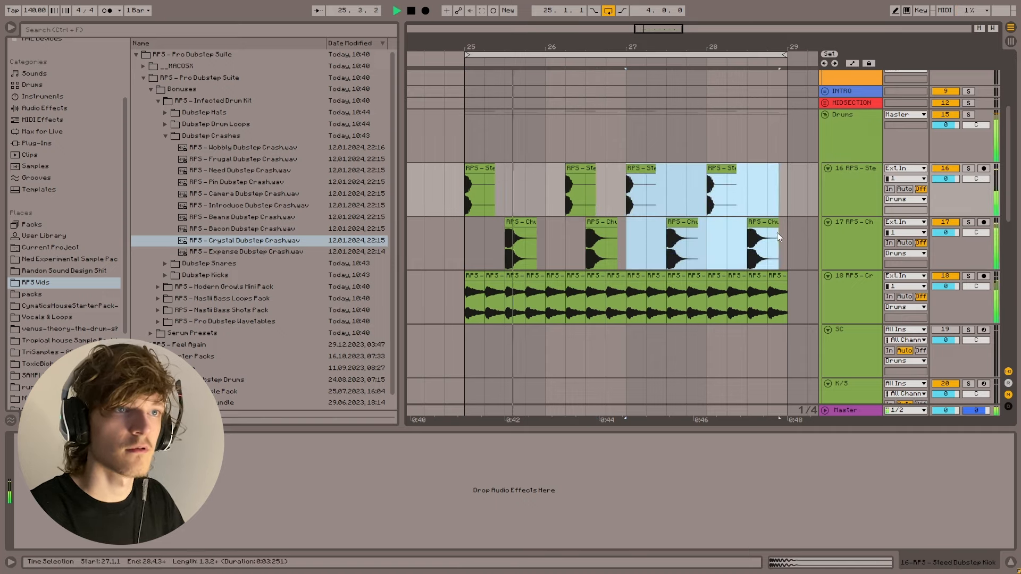
key(Delete)
drag(627, 234, 455, 184)
key(ctrl+d)
click(461, 190)
scroll(548, 222, up, 5)
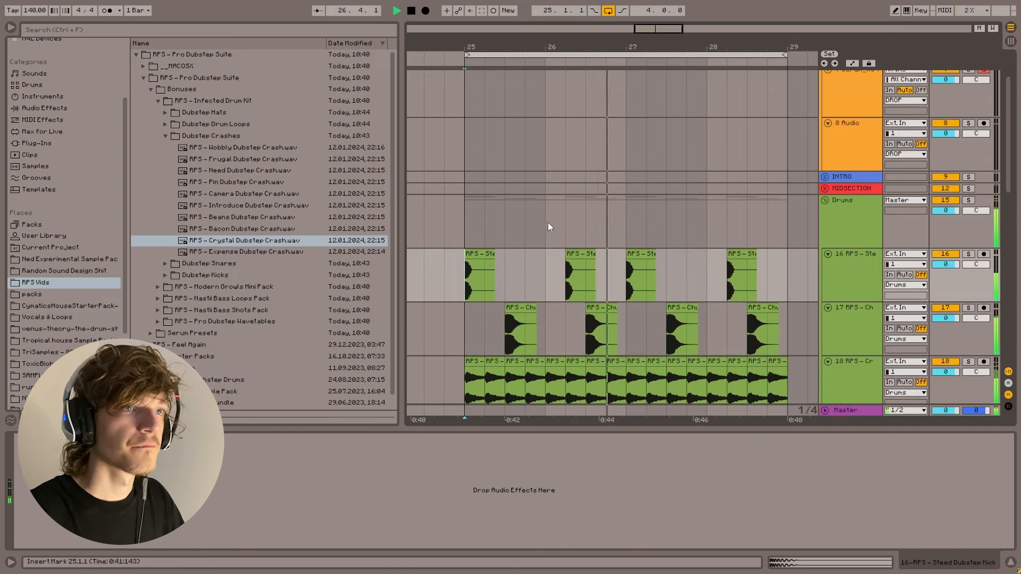
key(space)
- Collapse the Dubstep Crashes folder and create an empty four-bar MIDI clip on the SC track starting at bar 25
click(470, 149)
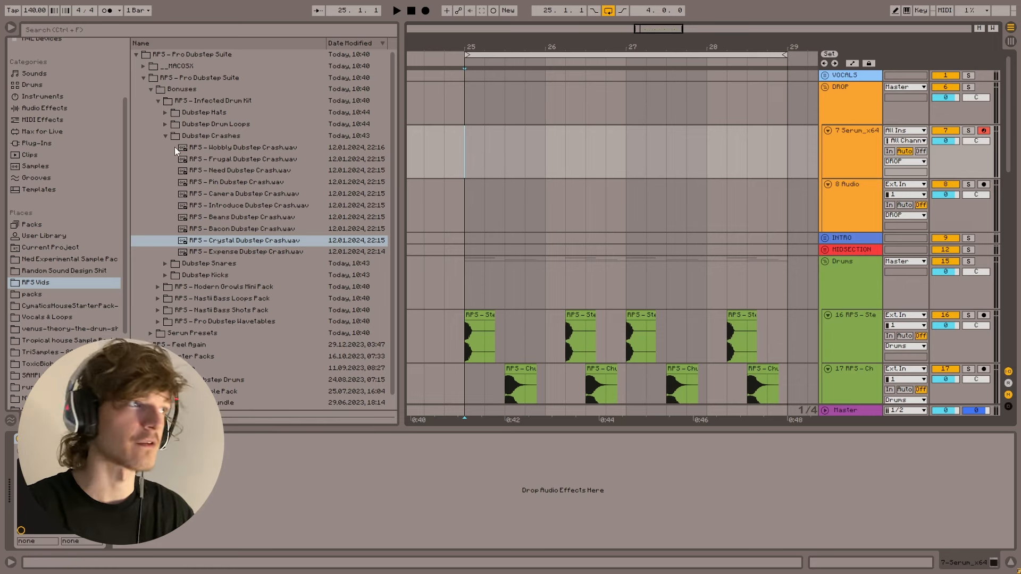
click(165, 136)
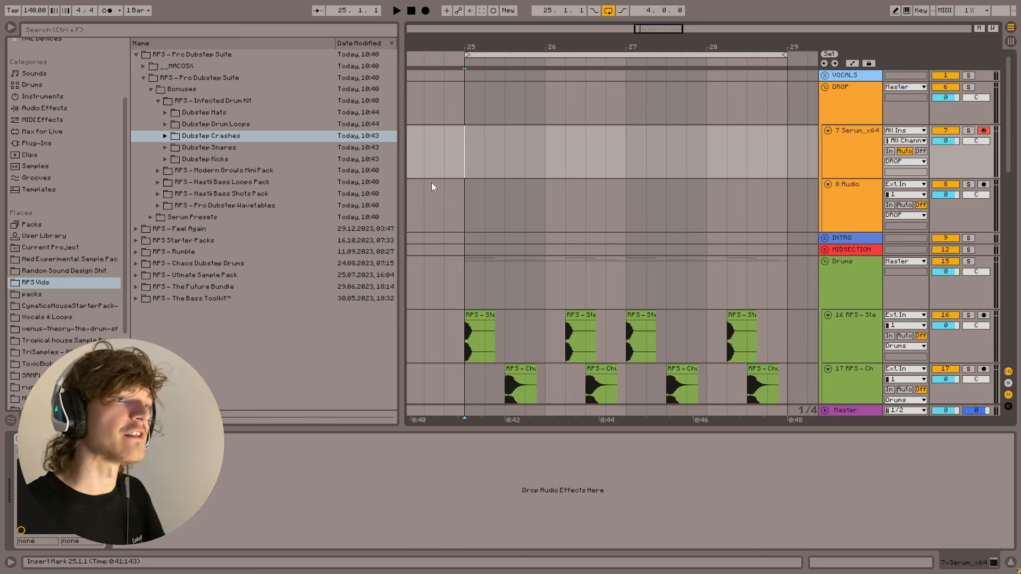
click(468, 216)
scroll(490, 178, down, 5)
scroll(506, 231, down, 2)
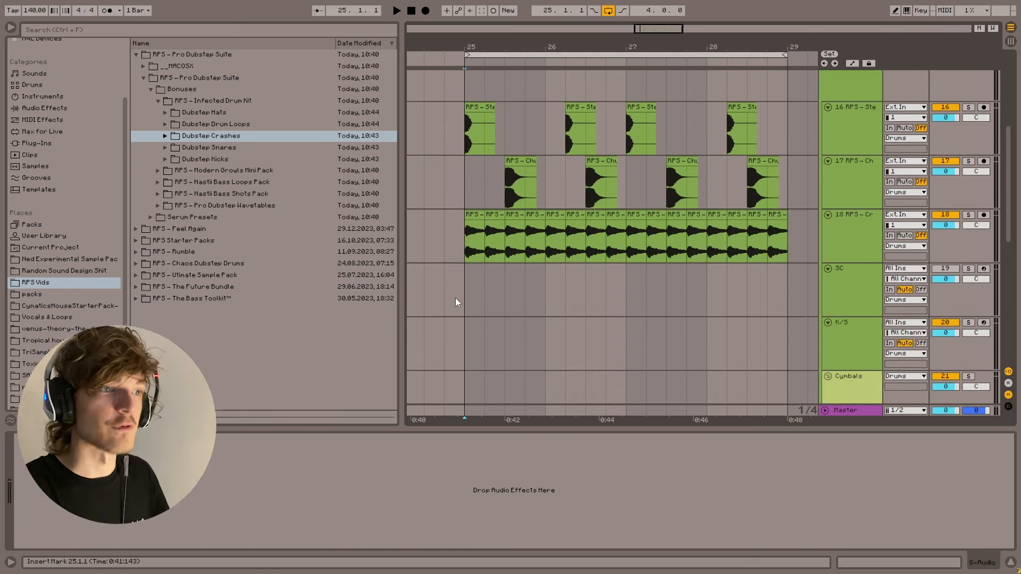
click(464, 301)
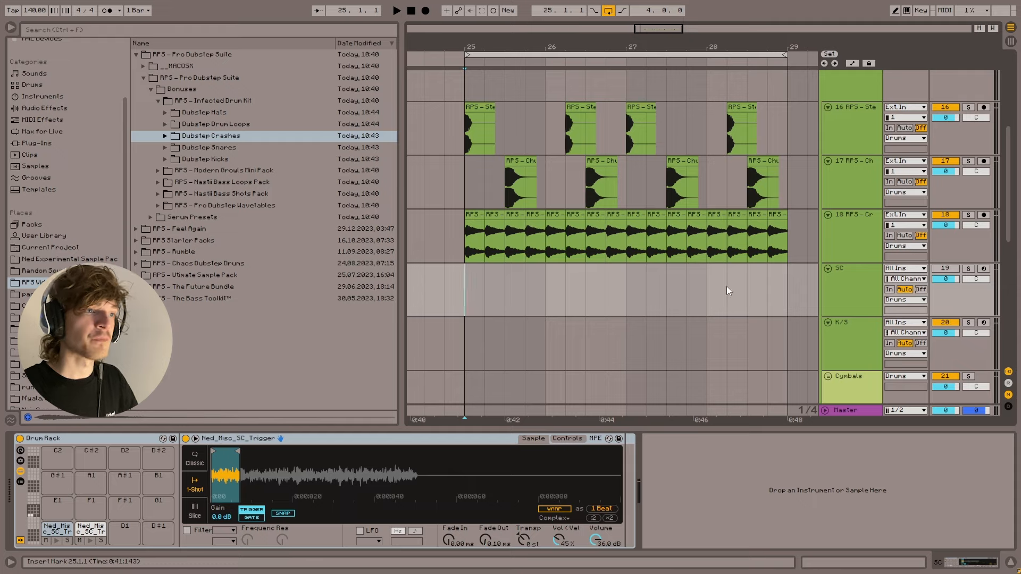
shift+click(775, 296)
key(ctrl+shift+m)
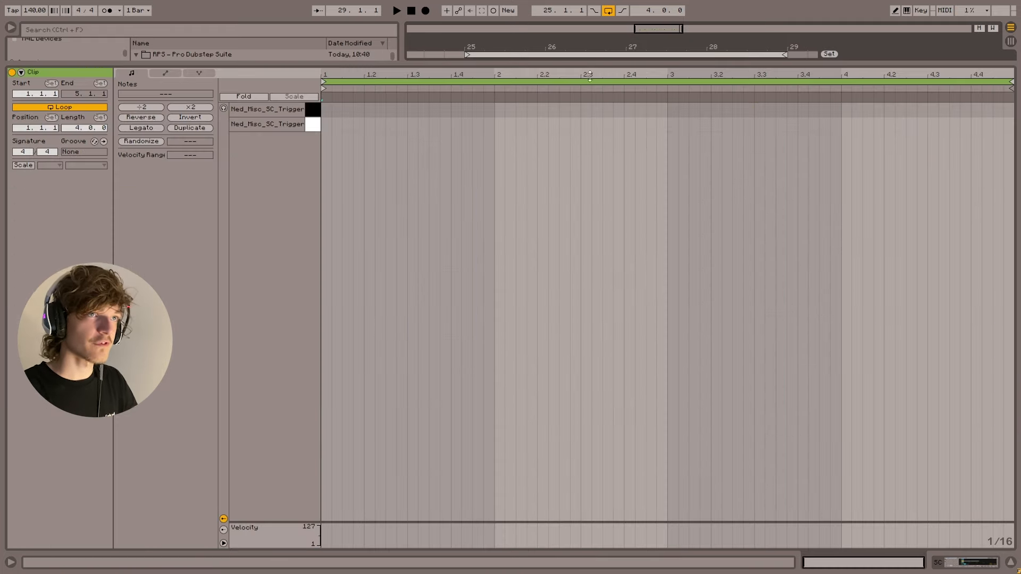
- Draw 1/16 C1 trigger notes in the SC clip at 1.1, 1.3, 2.2 and 2.3
key(ctrl+alt+e)
key(b)
click(326, 433)
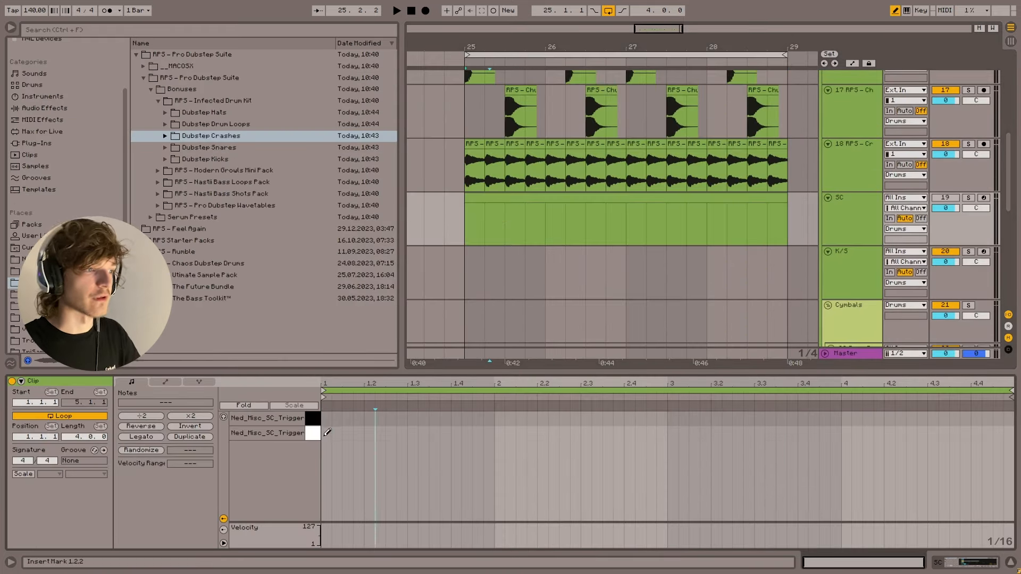
click(412, 433)
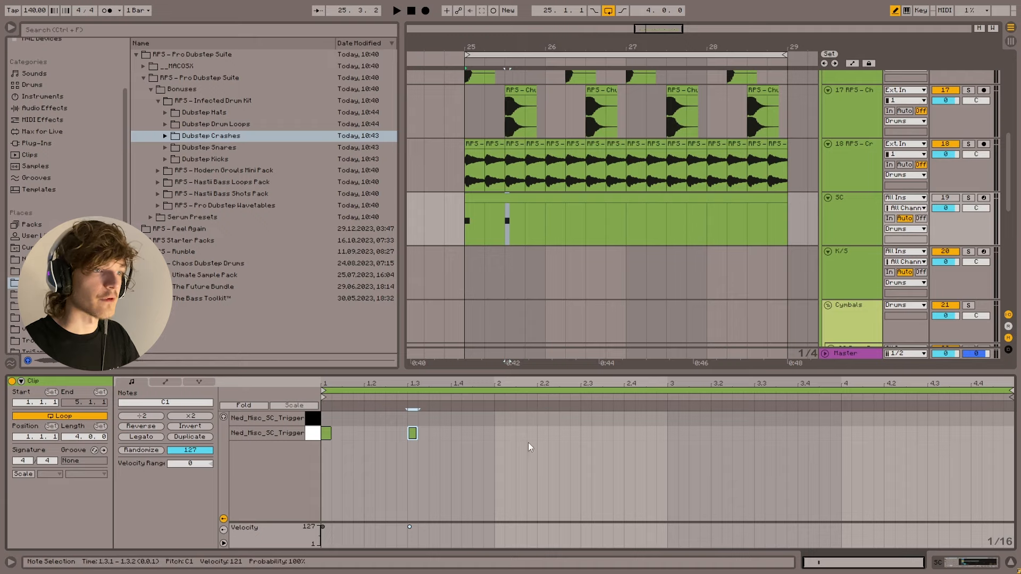
click(543, 433)
click(585, 432)
key(b)
- Duplicate the first two bars of the SC clip's trigger pattern over bars 27 and 28
scroll(516, 291, up, 3)
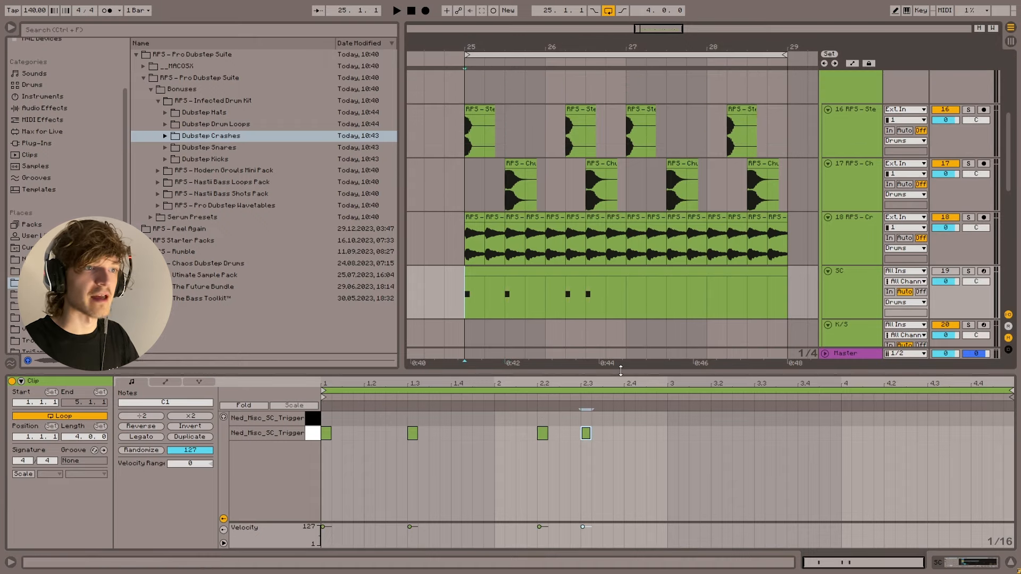
key(ctrl+alt+l)
scroll(627, 373, up, 3)
double_click(878, 342)
scroll(484, 357, up, 2)
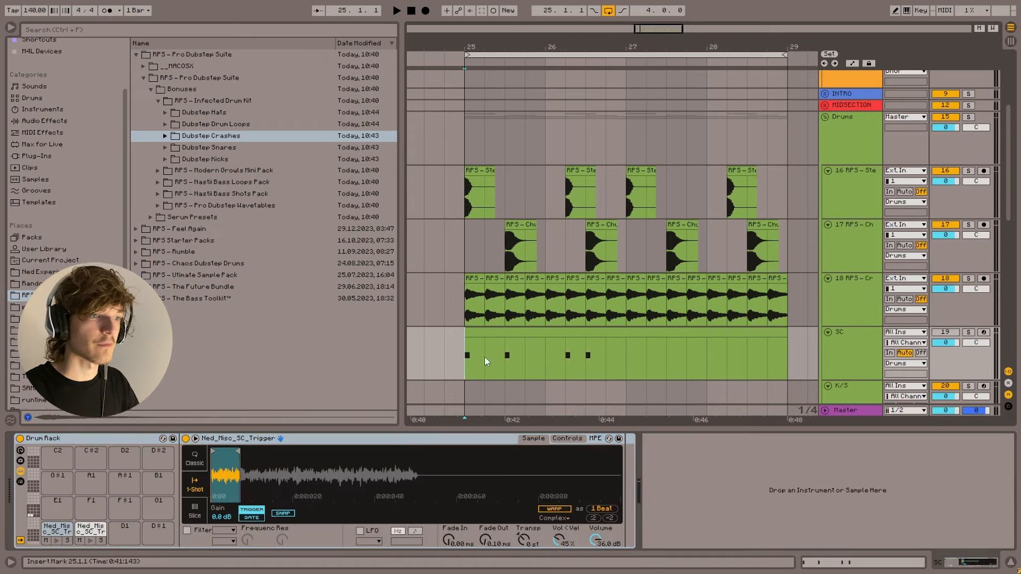
drag(471, 358, 627, 357)
key(ctrl+d)
click(486, 360)
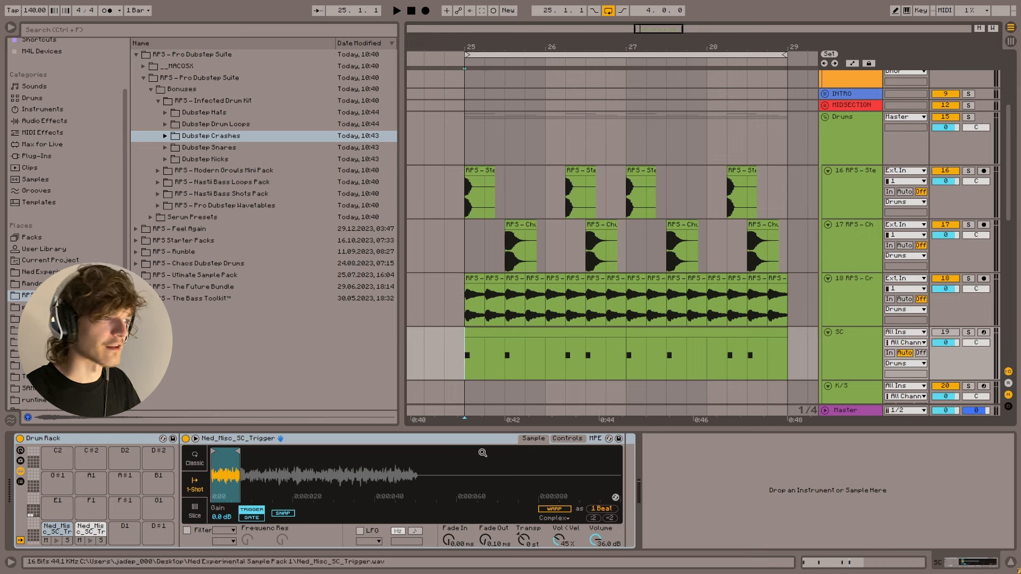
- Delete the Ned_Misc_SC_Trigger sample from the C#1 pad of the SC Drum Rack and select the C1 pad
key(Left)
click(75, 518)
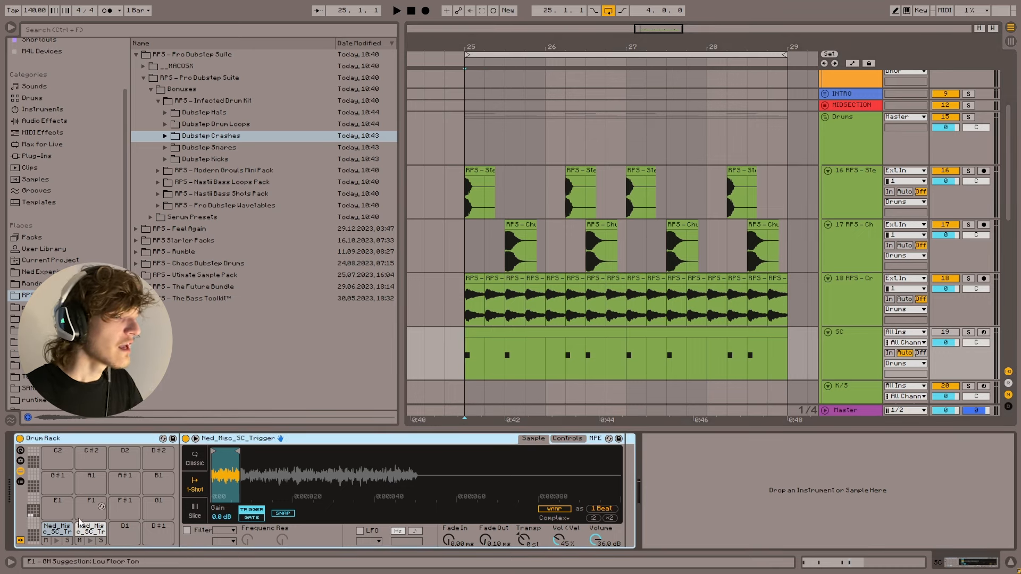
click(55, 528)
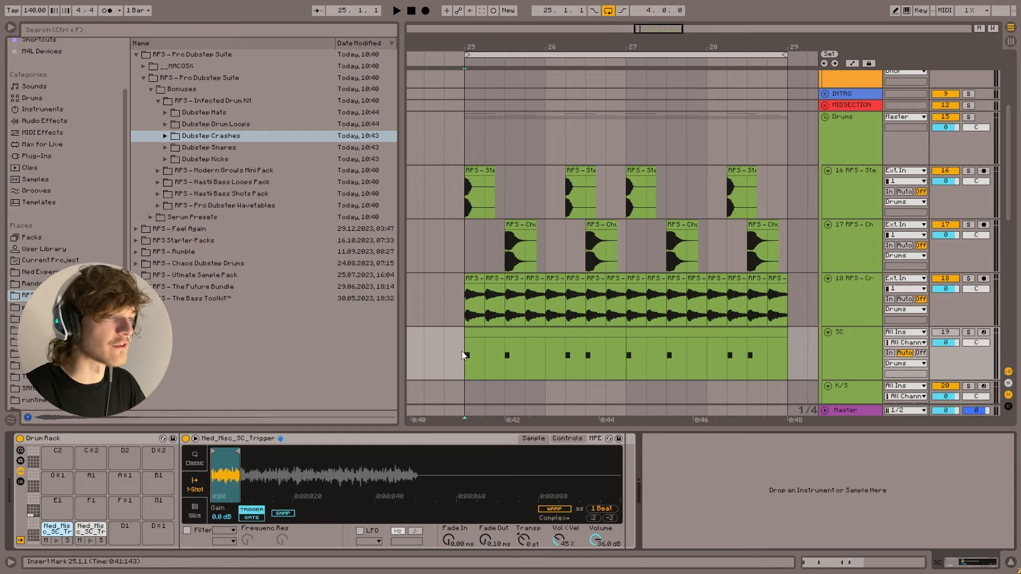
key(Delete)
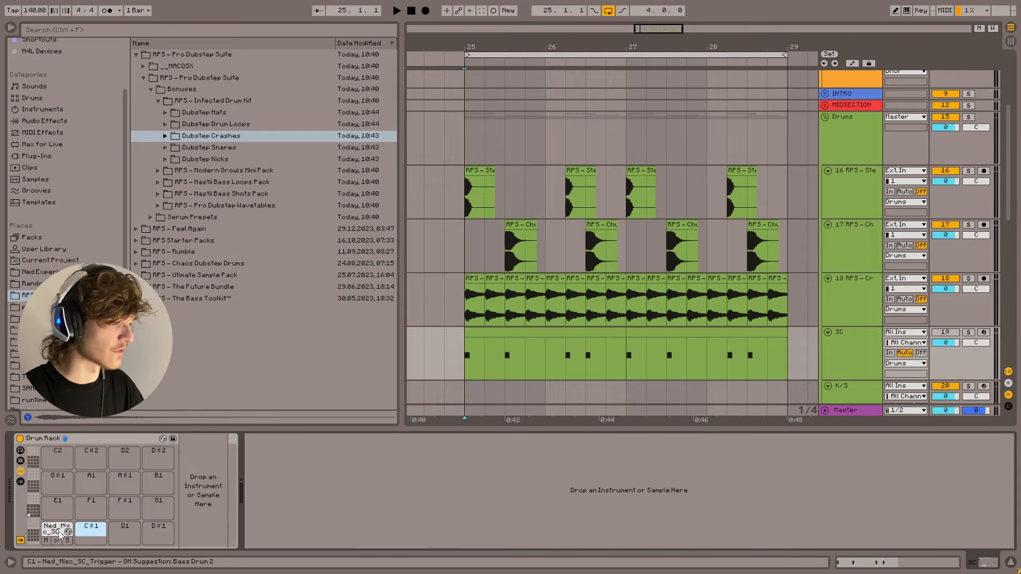
click(57, 531)
click(465, 352)
scroll(537, 316, down, 1)
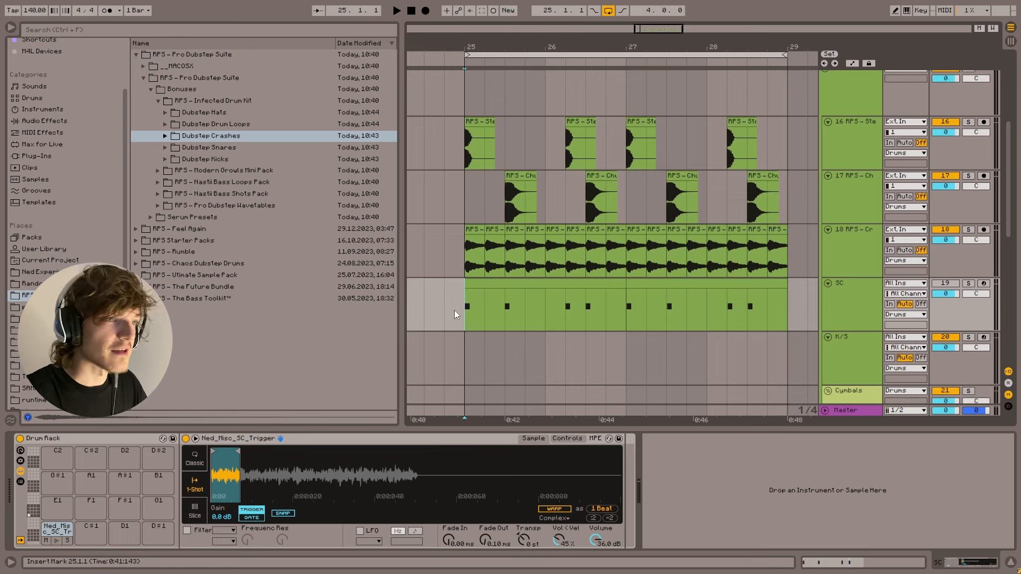
- Solo the SC track, lower its volume to about -28 dB, and start playback from bar 25
click(969, 283)
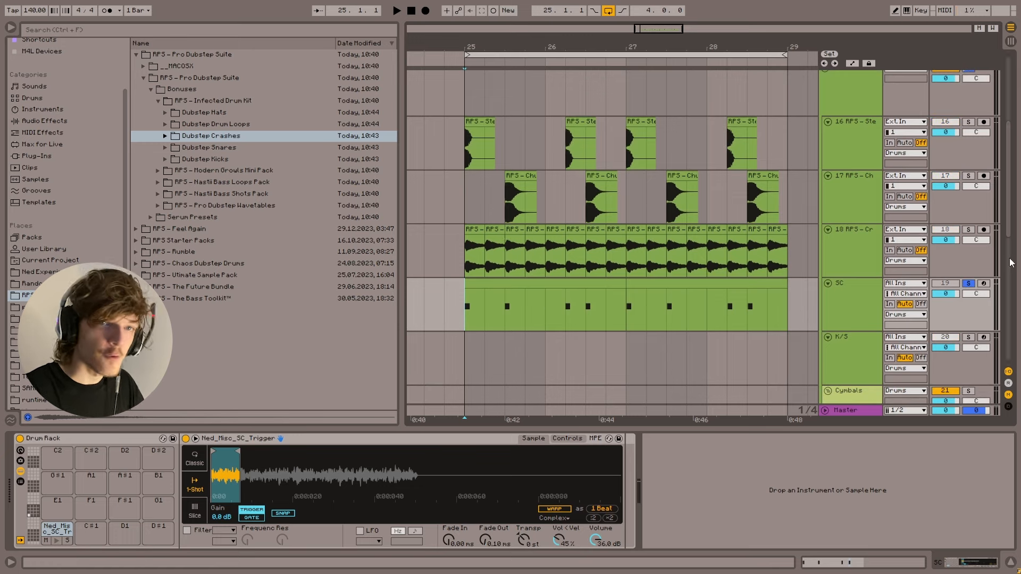
drag(945, 294, 945, 351)
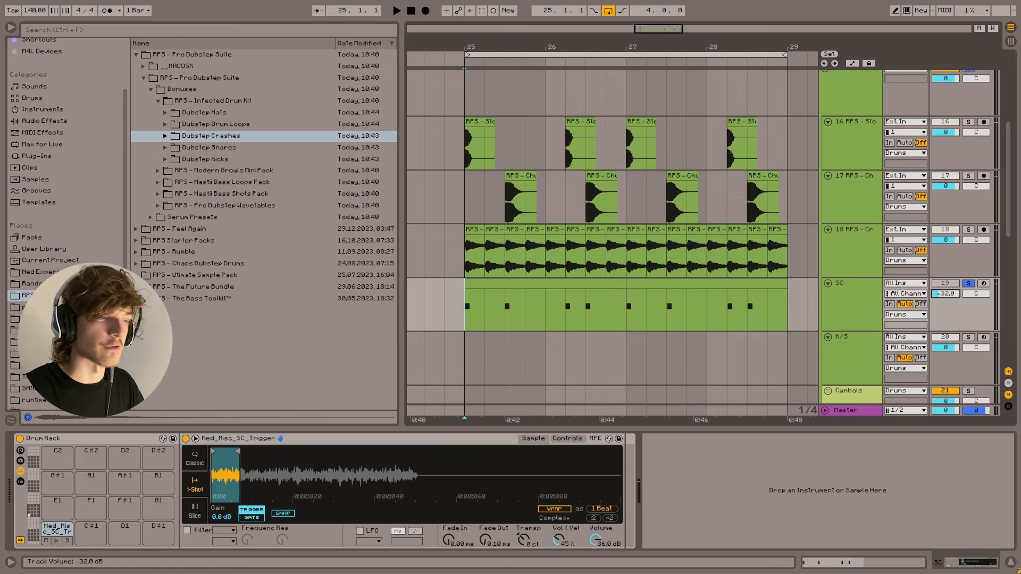
key(space)
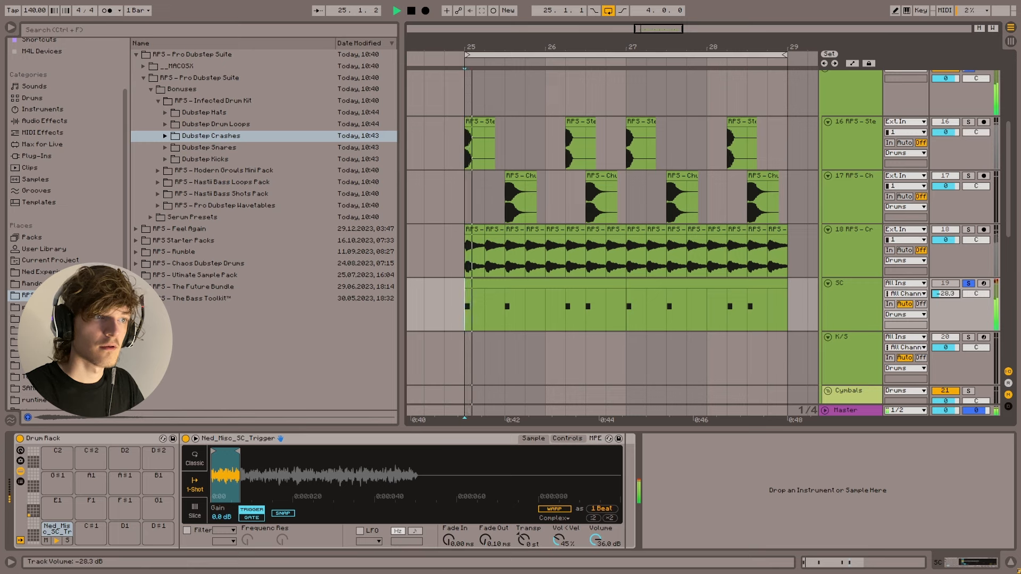
- Reset the SC track's volume to 0 dB, unsolo it, and play the loop from bar 25
key(space)
key(Delete)
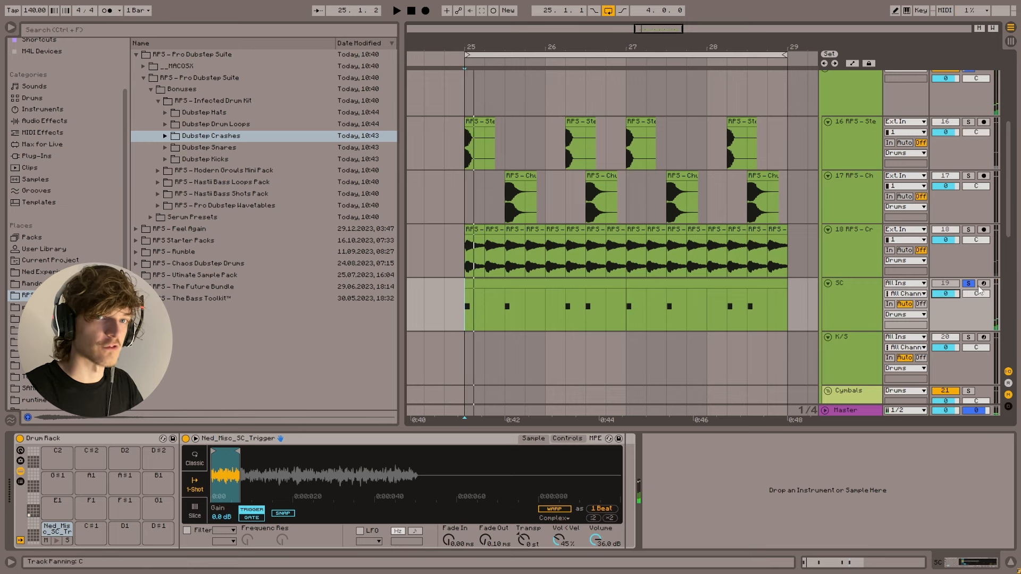
click(968, 283)
click(476, 303)
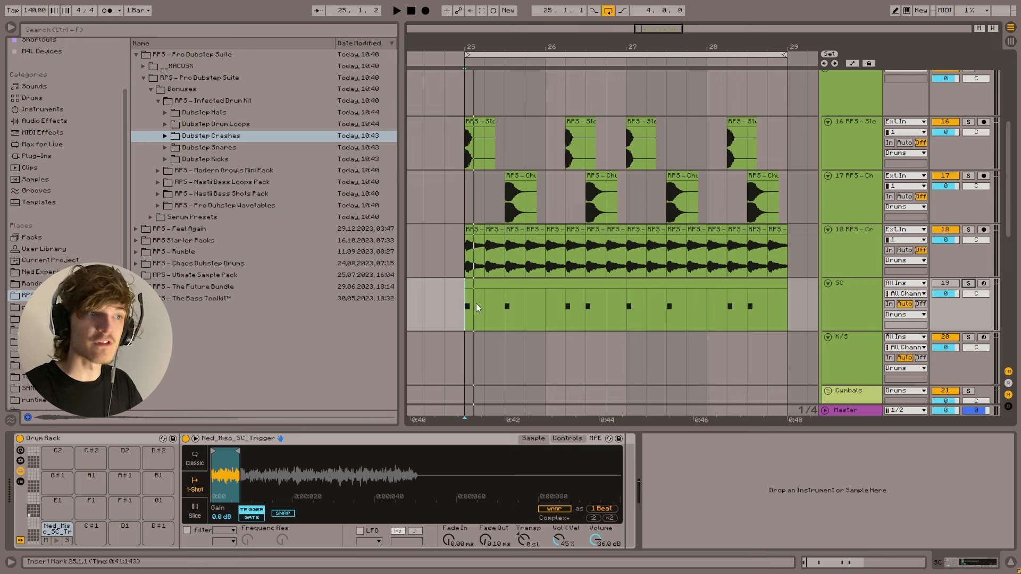
key(space)
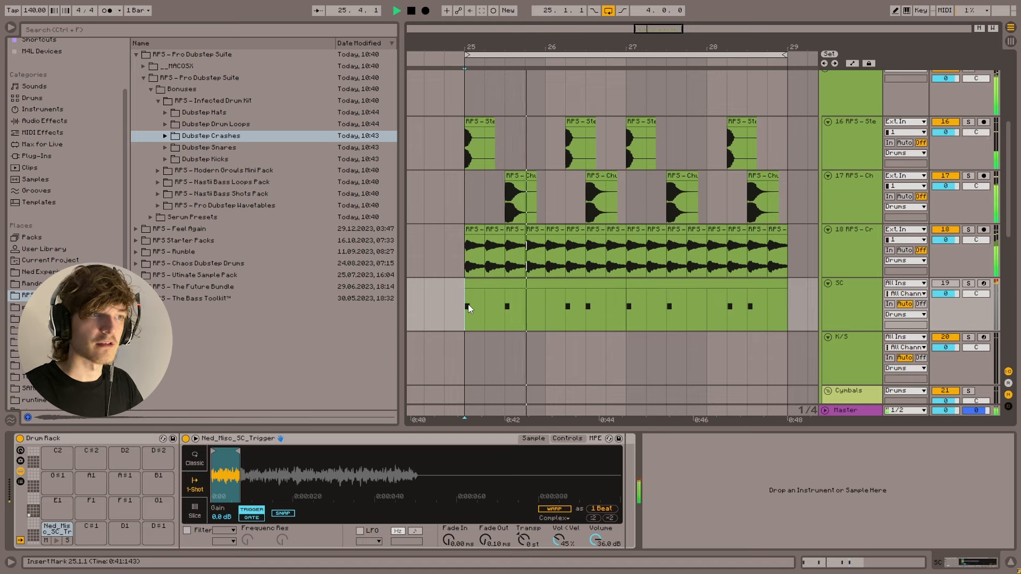
key(space)
key(space)
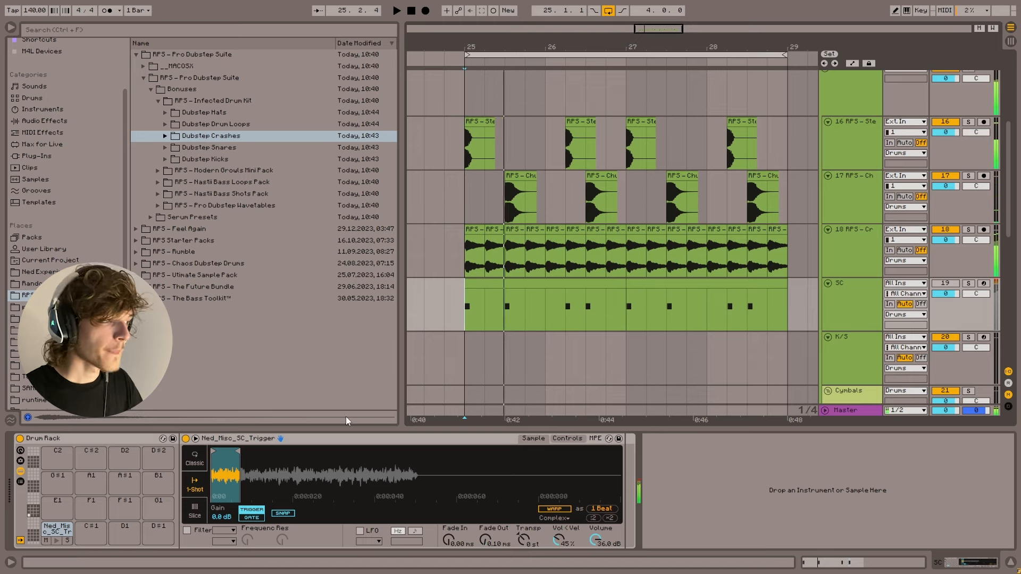
key(space)
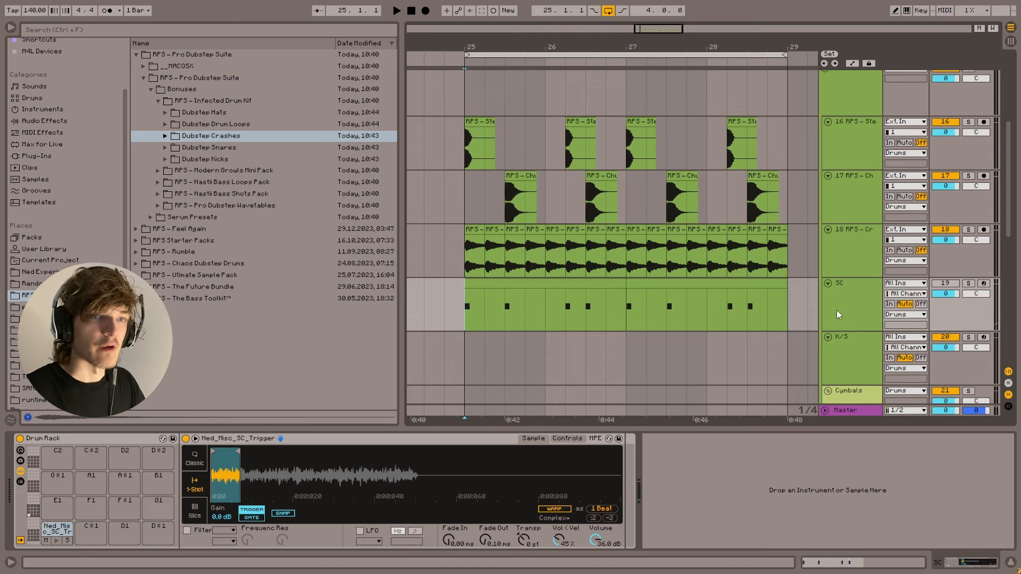
- Recolour the DROP group track orange to match the tracks inside it
scroll(828, 169, up, 5)
click(846, 108)
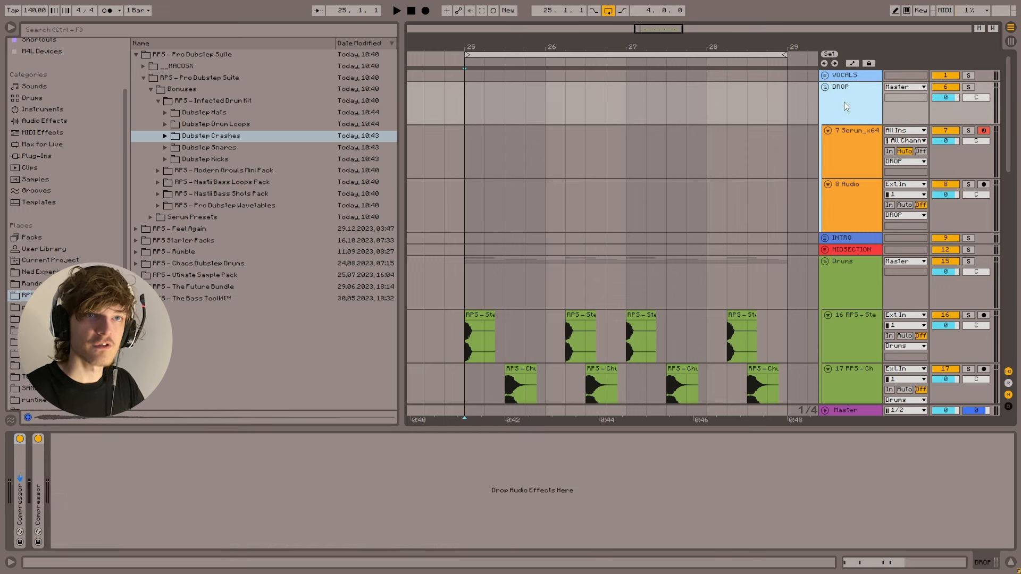
click(842, 234)
click(854, 106)
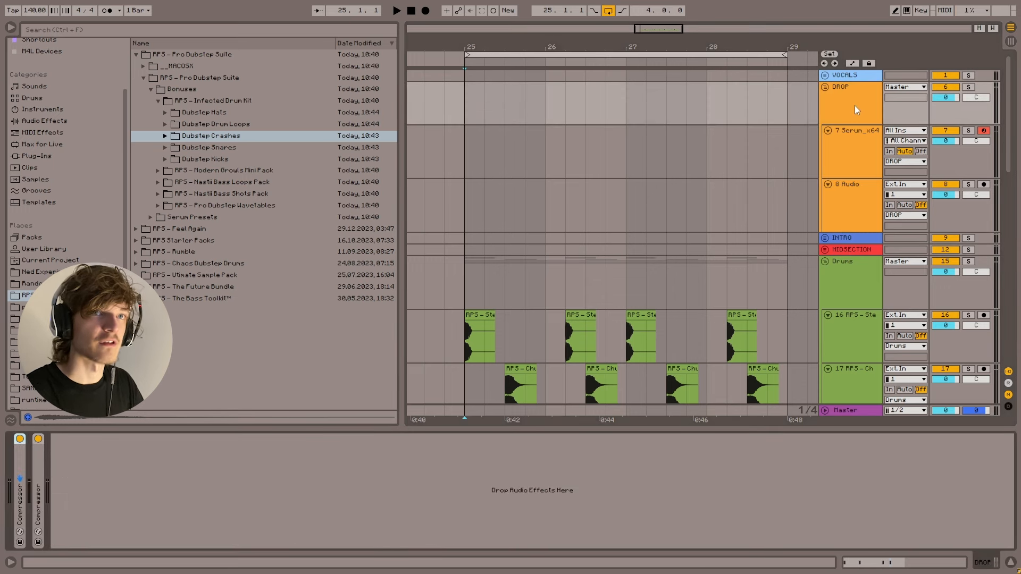
- Unfold both Compressors on the DROP group and keep SC as the first one's sidechain audio source
double_click(20, 484)
double_click(264, 449)
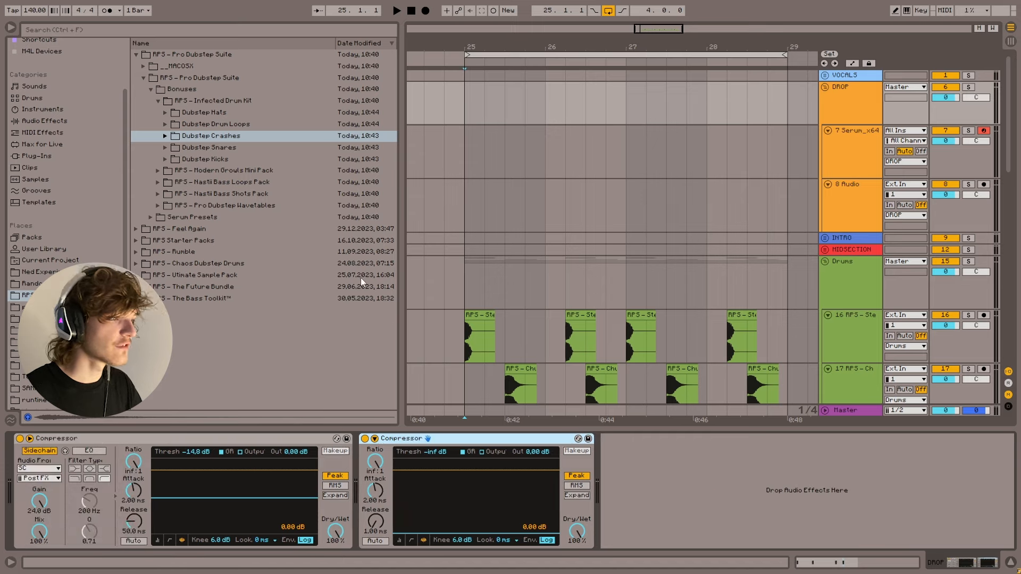
click(37, 469)
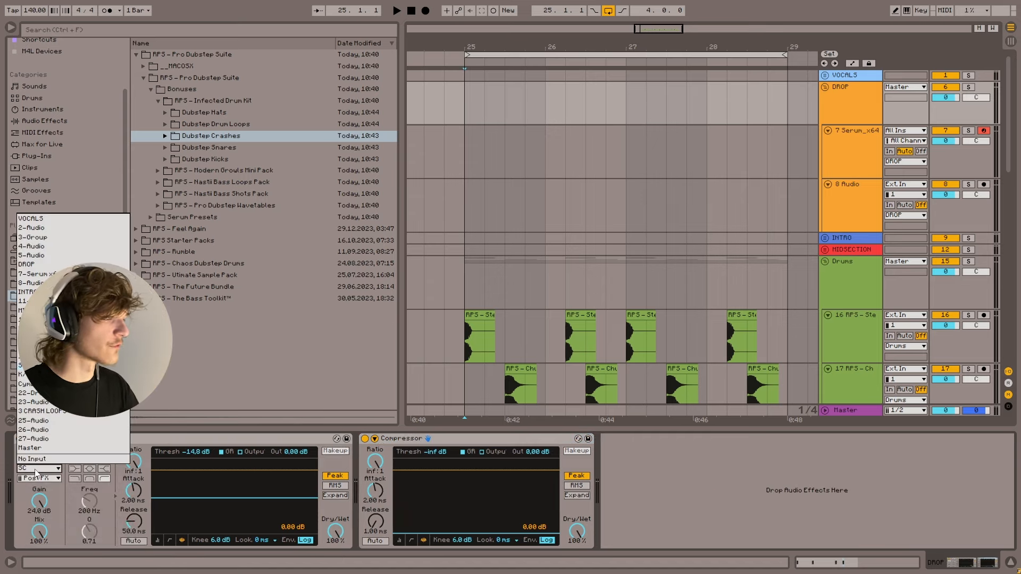
click(44, 479)
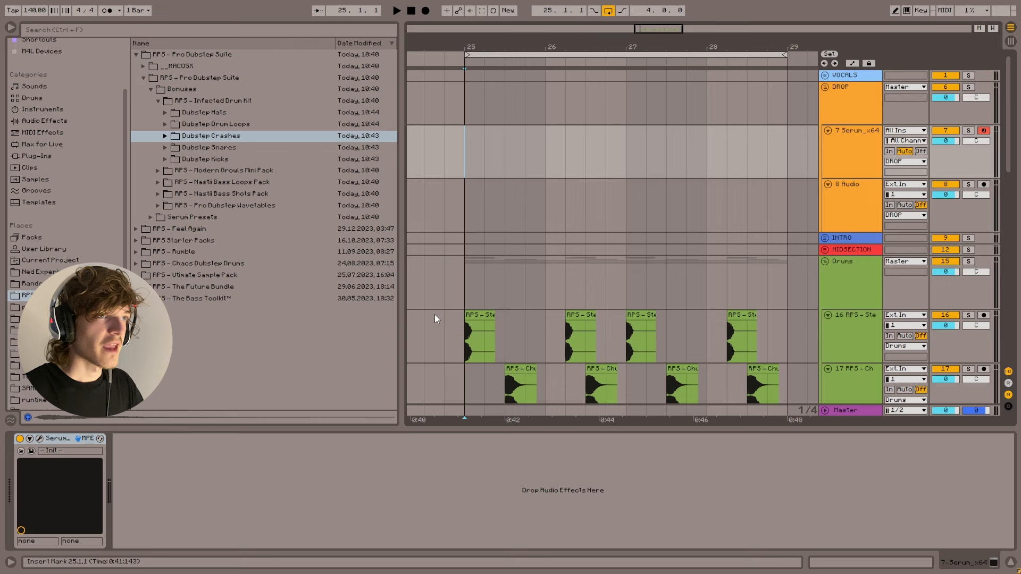
- Play the loop from bar 25 and examine how the DROP group's Compressors react to the SC triggers
click(465, 101)
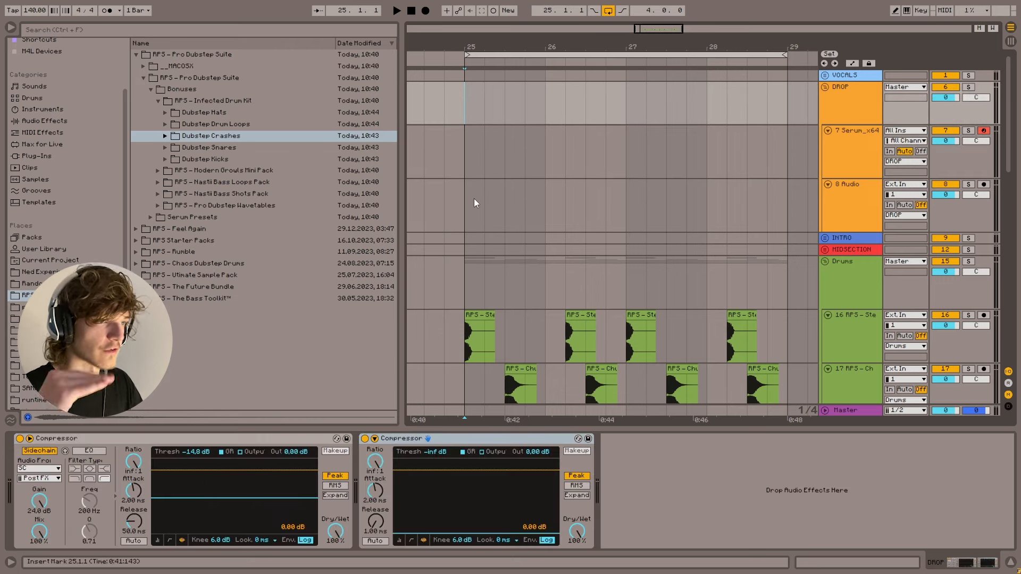
scroll(560, 259, down, 3)
scroll(487, 355, down, 3)
key(space)
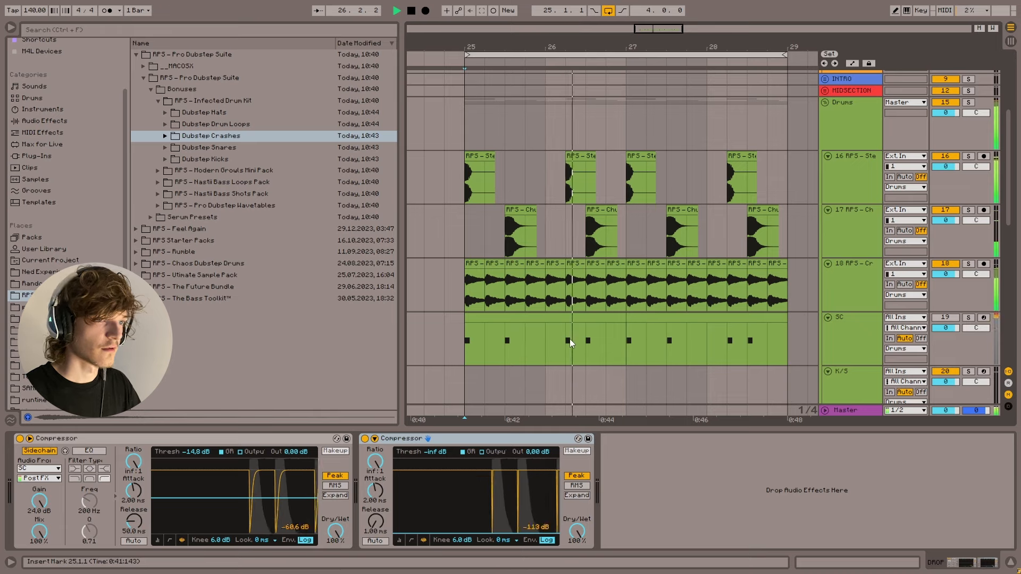
key(space)
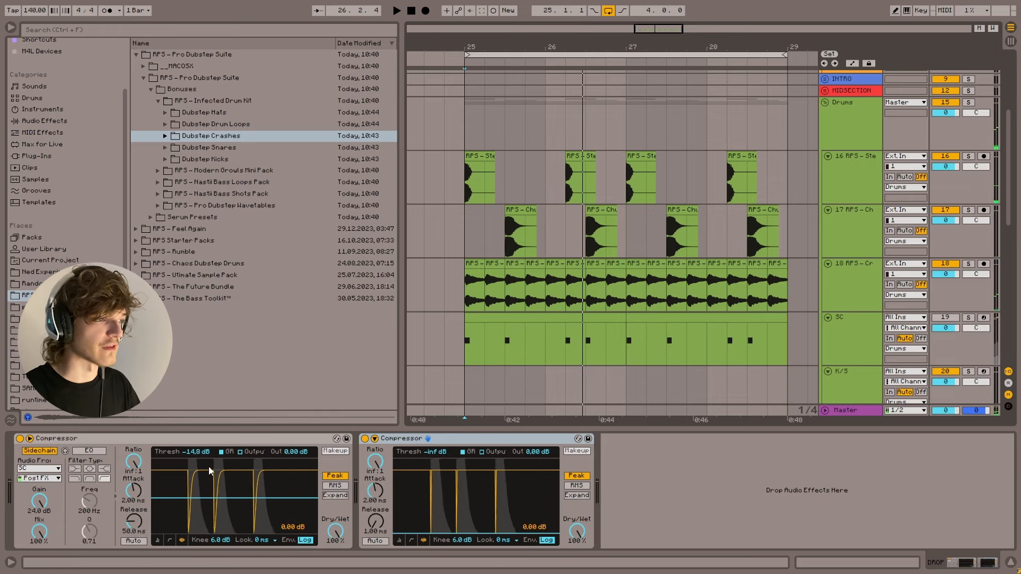
- Narrow the browser to widen the arrangement and place the insert marker at bar 25 on the 8 Audio track
scroll(464, 197, up, 3)
scroll(474, 140, up, 3)
click(466, 152)
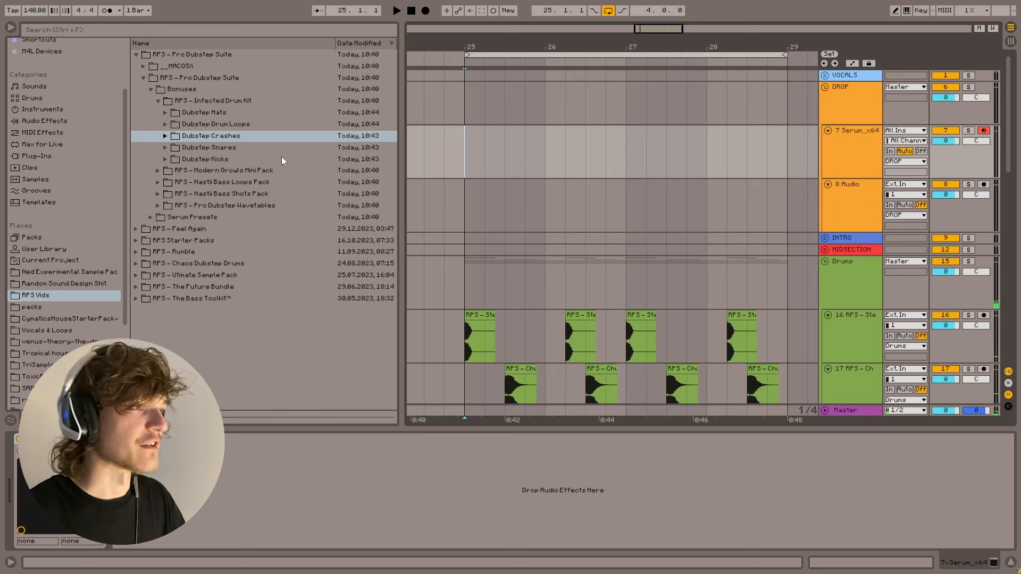
drag(657, 28, 660, 33)
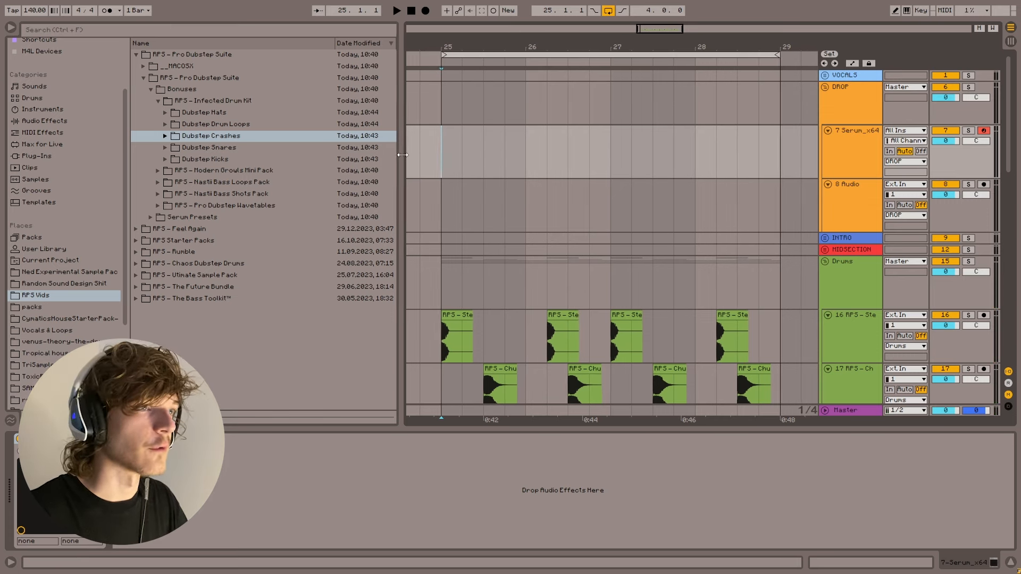
drag(402, 181, 365, 176)
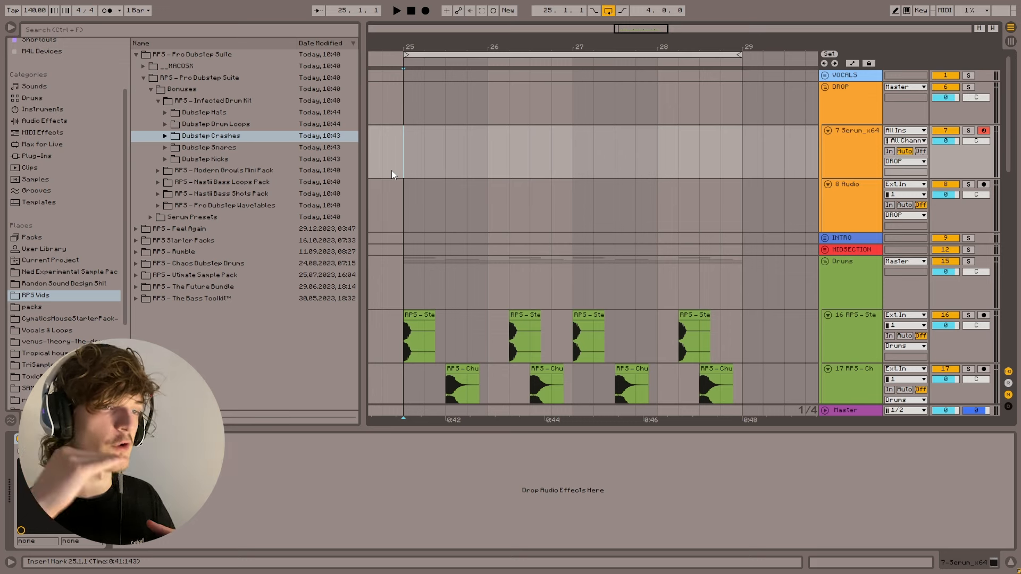
click(404, 186)
scroll(415, 236, down, 3)
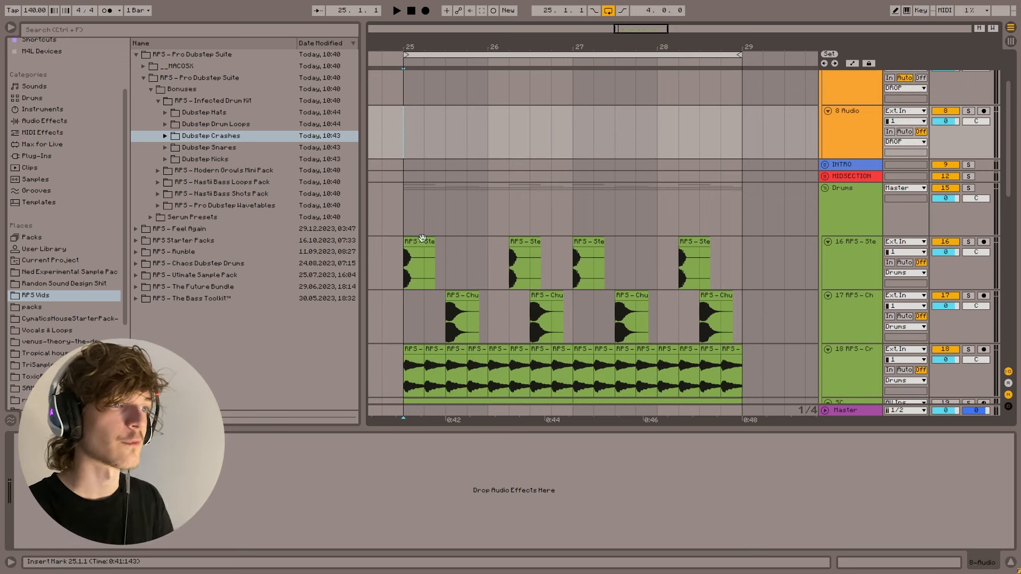
scroll(418, 239, up, 3)
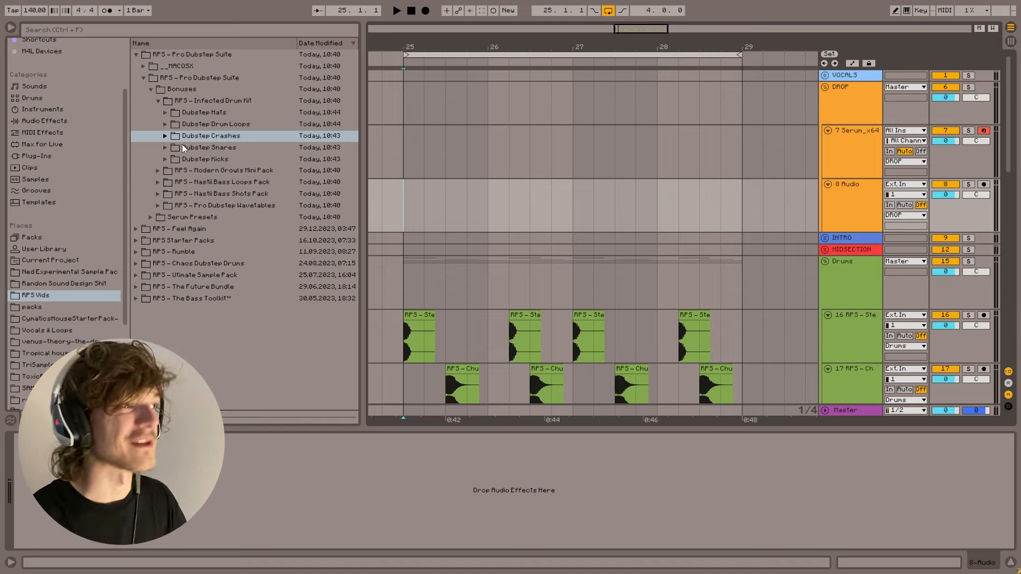
- Audition the Lasers samples in RPS - Nasti Bass Shots Pack and place Destiny Laser Bass D at bar 25 on the 8 Audio track
click(158, 101)
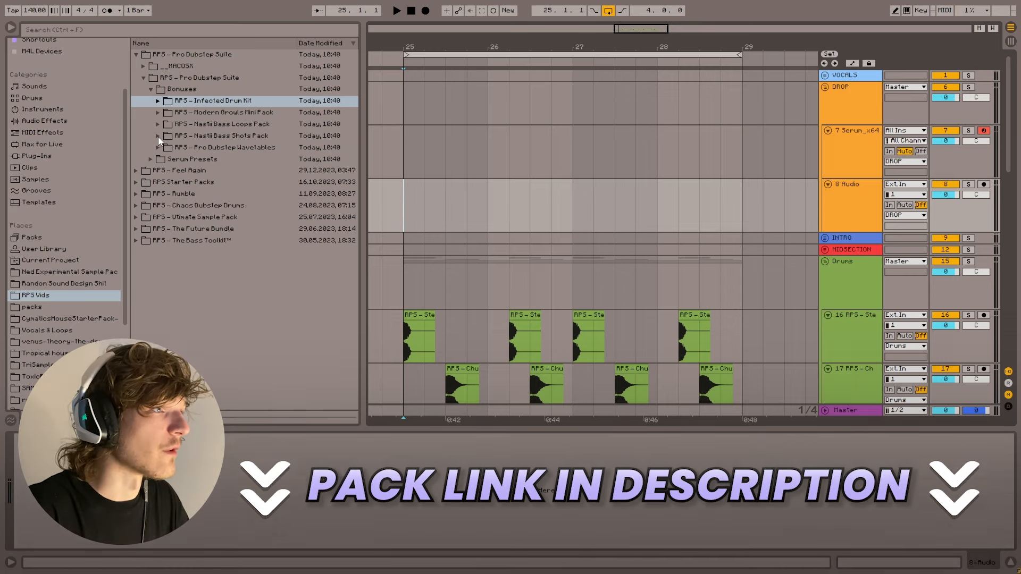
click(159, 136)
click(218, 161)
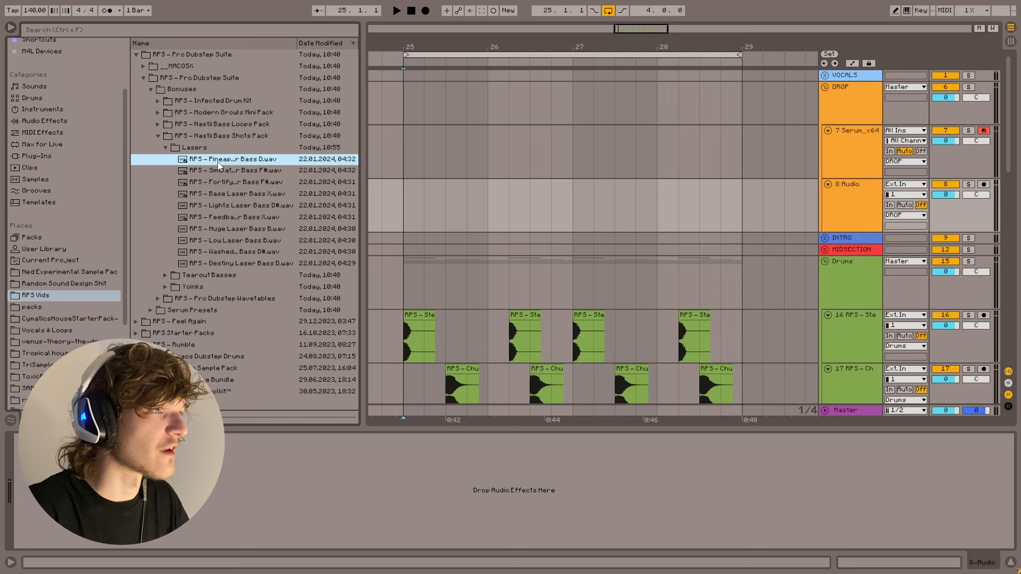
click(218, 166)
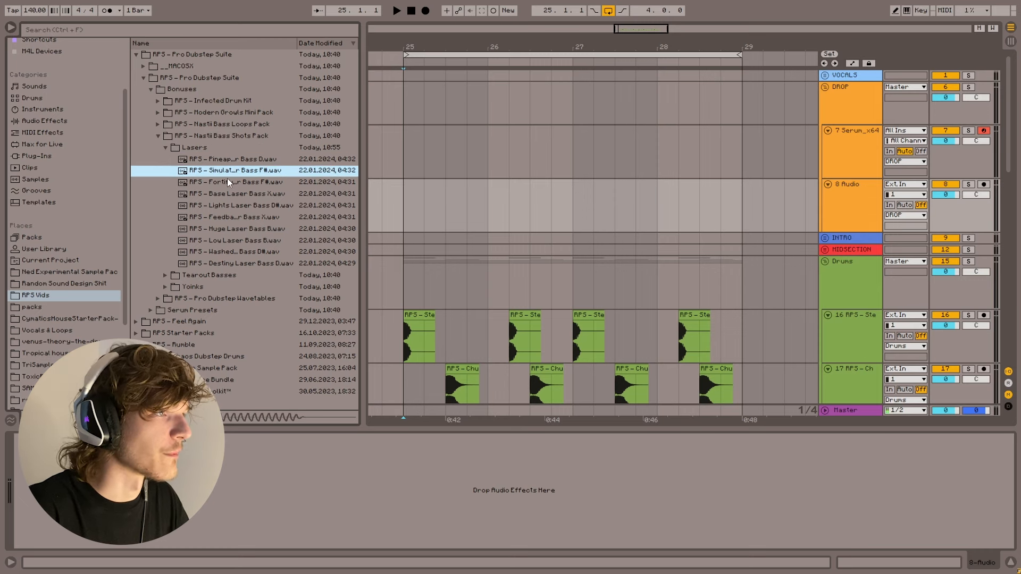
key(Down)
key(Down)
key(Down)
key(Down)
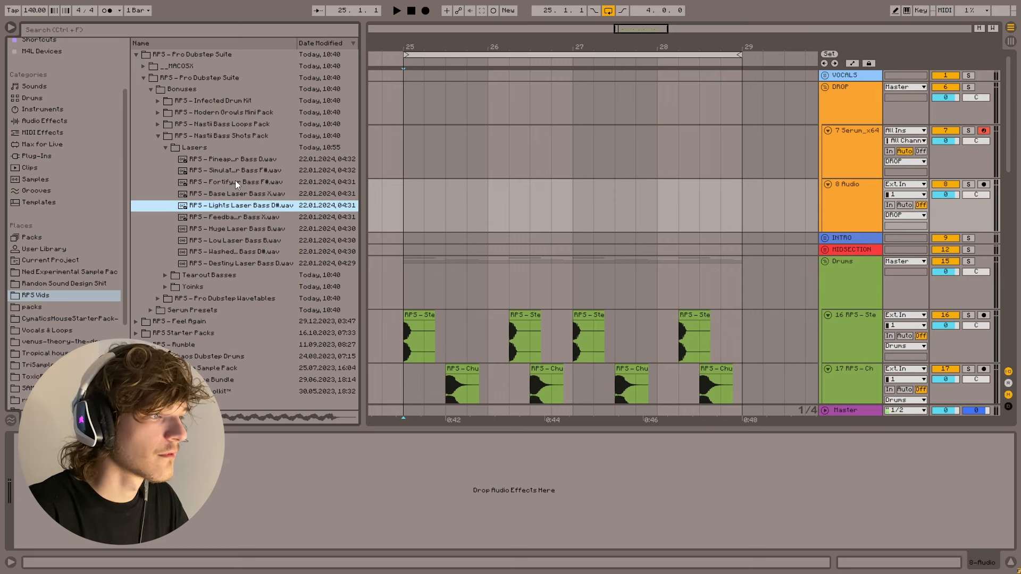
key(Down)
key(Down)
key(Down)
key(Down)
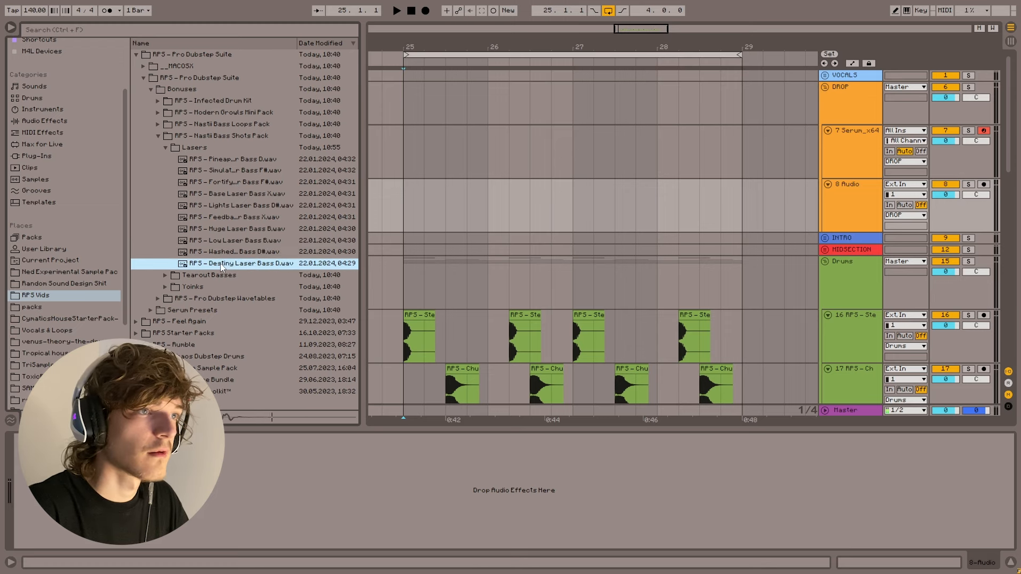
drag(220, 263, 391, 207)
click(165, 147)
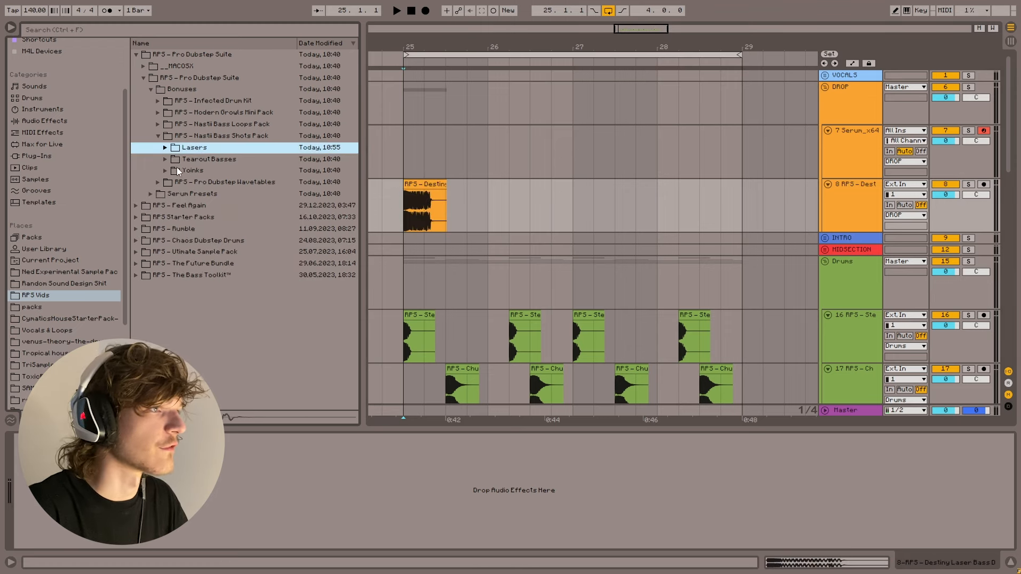
- Audition the samples in the Tearout Basses folder of RPS - Nasti Bass Shots Pack
click(165, 161)
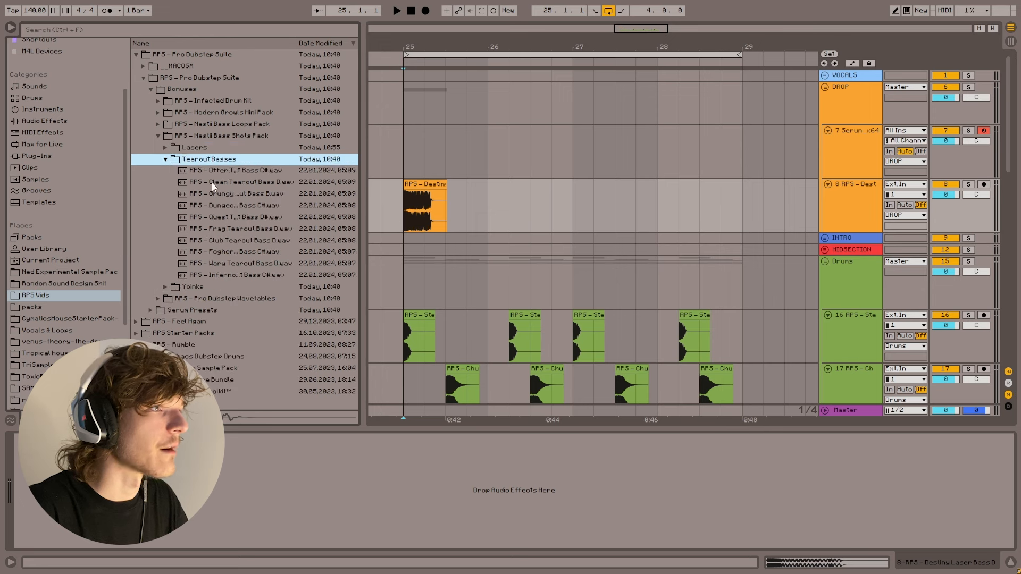
click(215, 176)
click(216, 181)
click(215, 192)
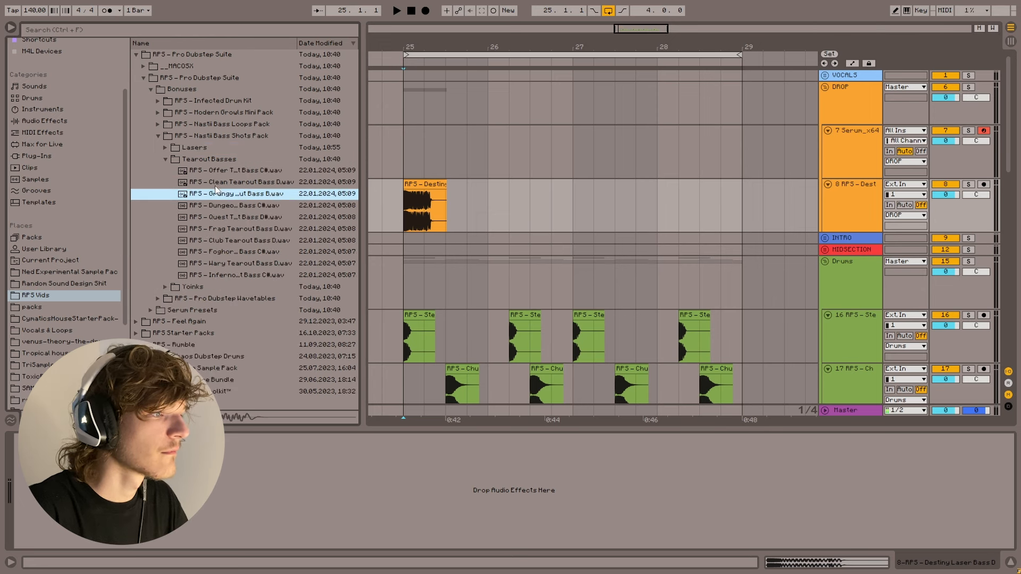
click(215, 186)
click(233, 207)
key(Down)
key(Down)
key(Down)
key(Down)
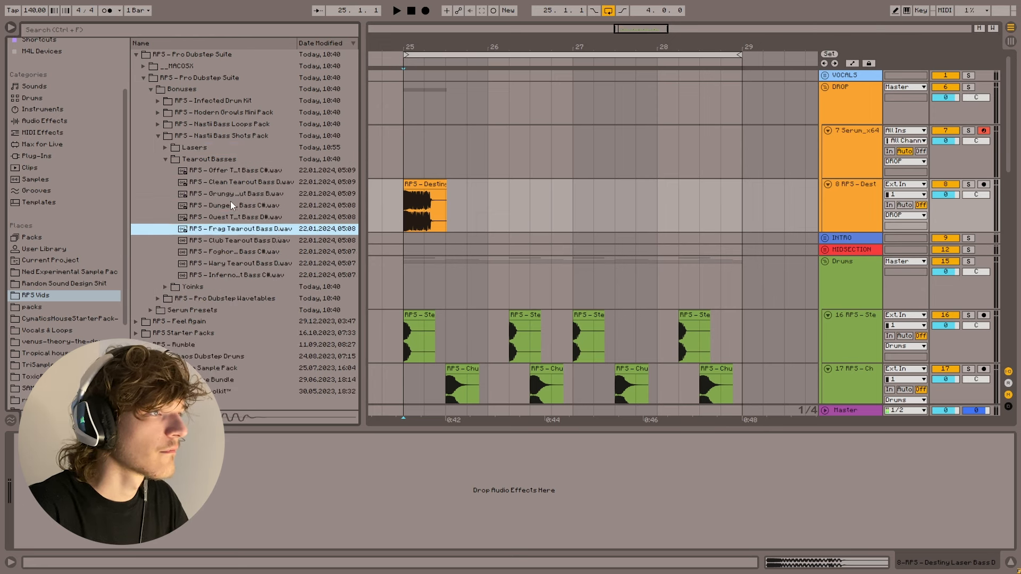
key(Down)
key(Down)
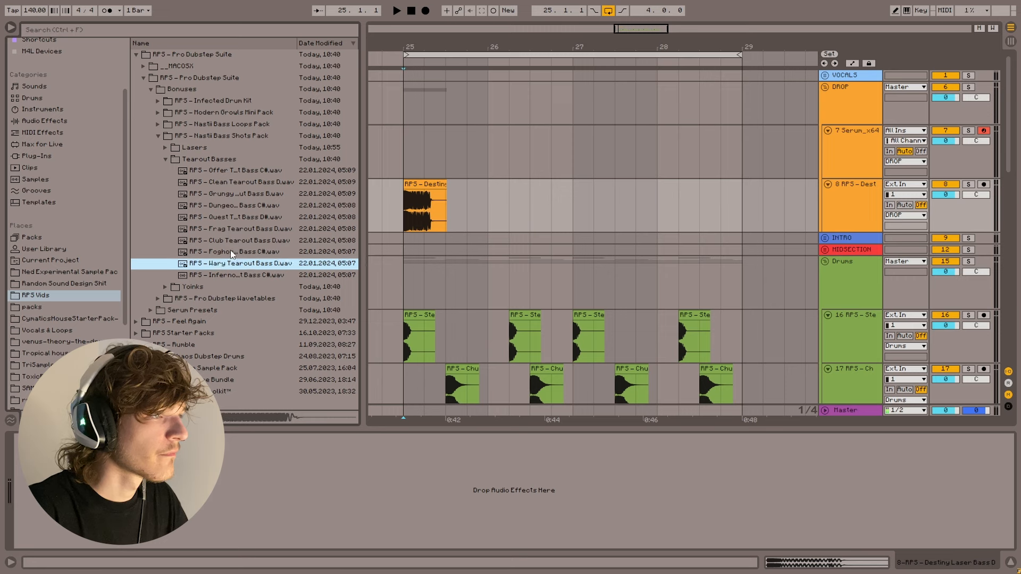
- Replay the upper Tearout Basses samples and place Offer Tearout Bass C# at 25.3 on a new DROP group track
click(229, 203)
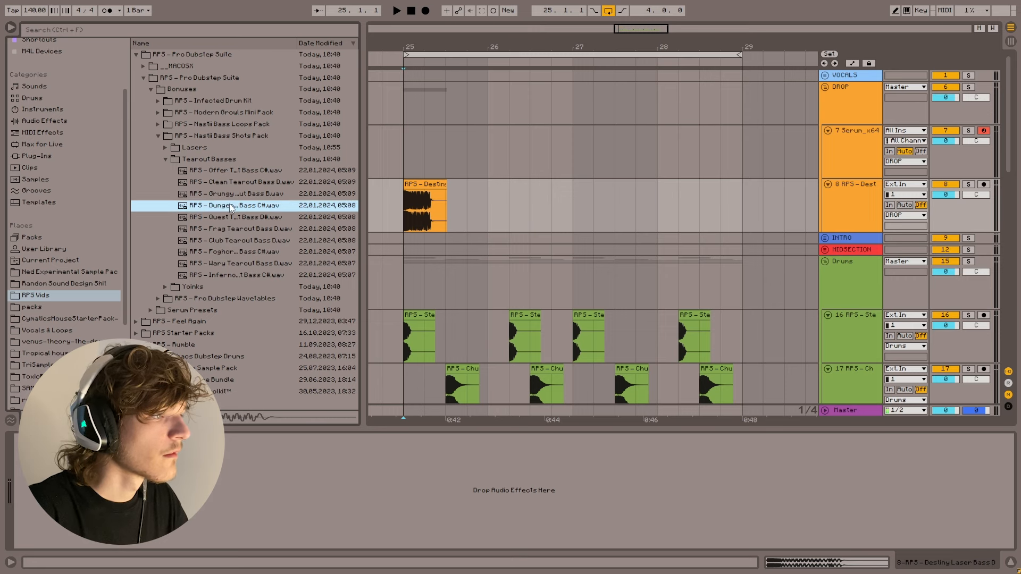
key(Up)
key(Up)
key(Up)
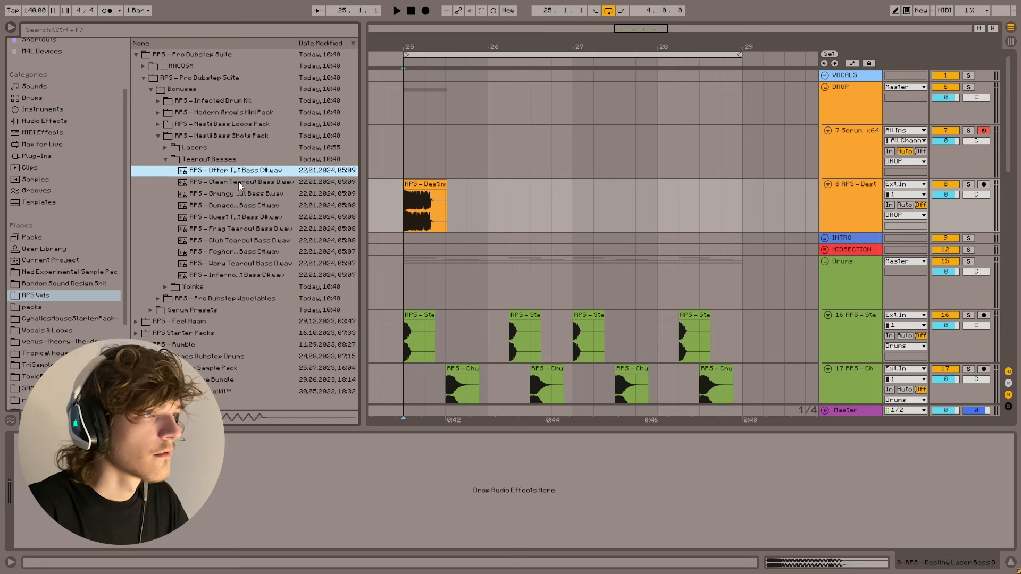
drag(237, 171, 449, 259)
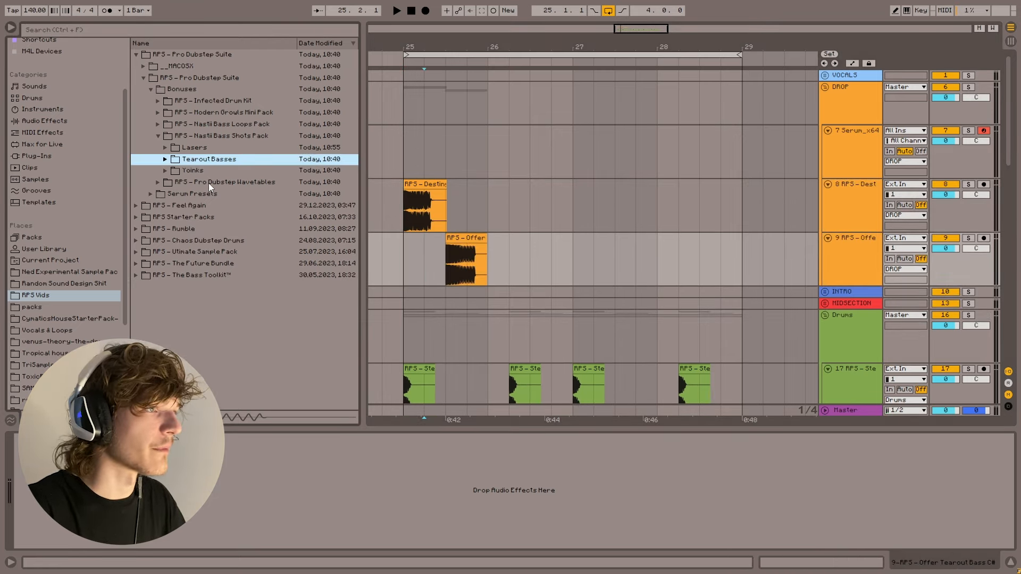
- Audition the Yoinks samples and place Bark Dubstep Yoink D at 25.4 on a new audio track in the DROP group
click(165, 170)
click(256, 185)
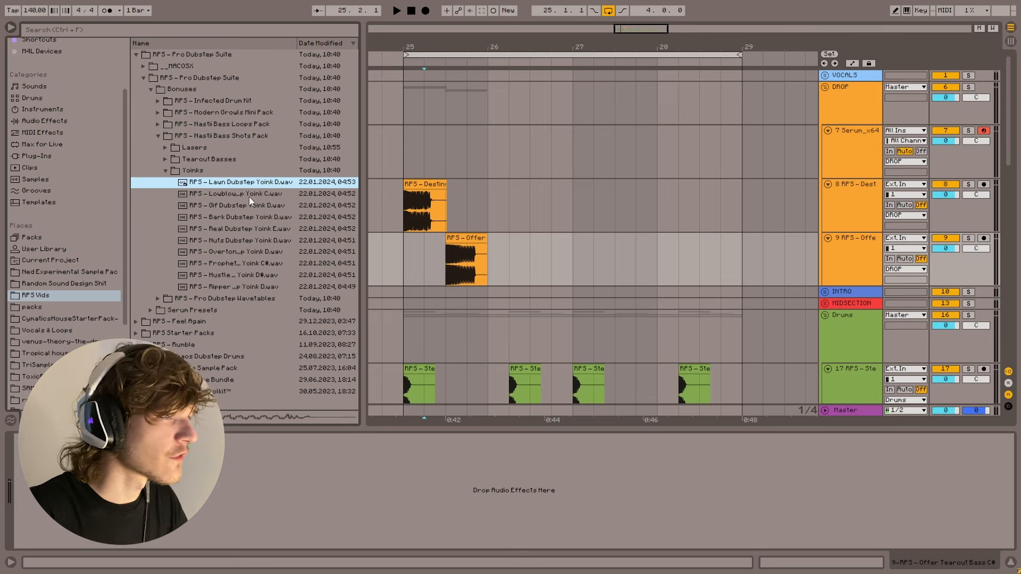
click(250, 196)
click(247, 201)
click(243, 215)
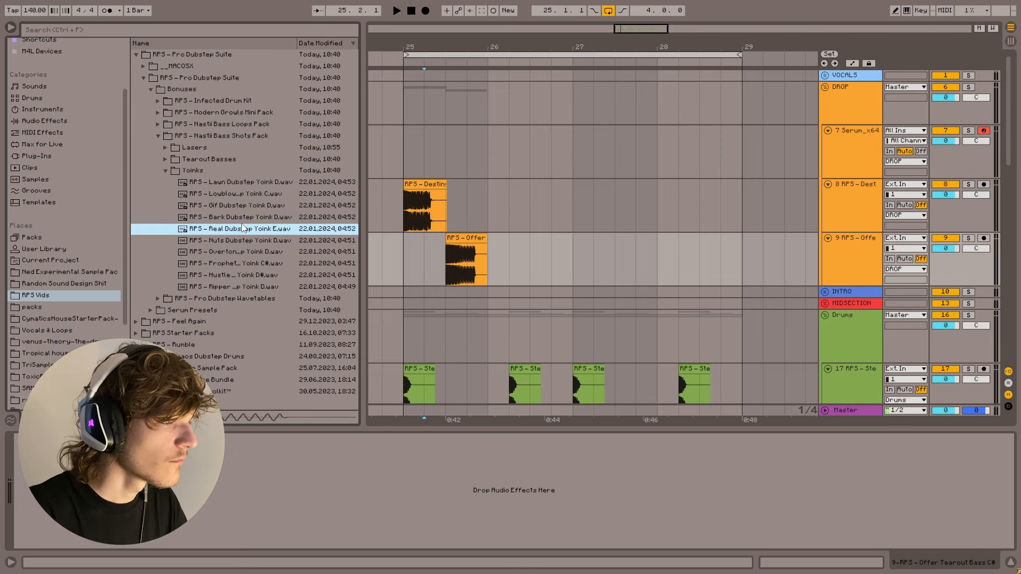
key(ctrl+t)
drag(209, 221, 468, 311)
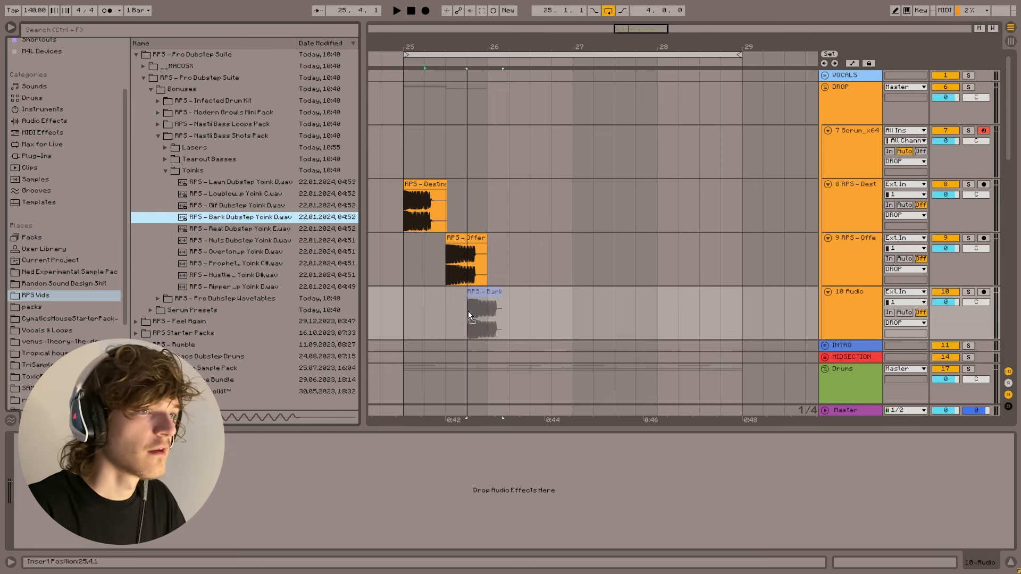
click(167, 170)
- Transpose the Offer Tearout Bass C# clip at 25.3 up by 1 semitone
drag(607, 30, 519, 196)
click(488, 186)
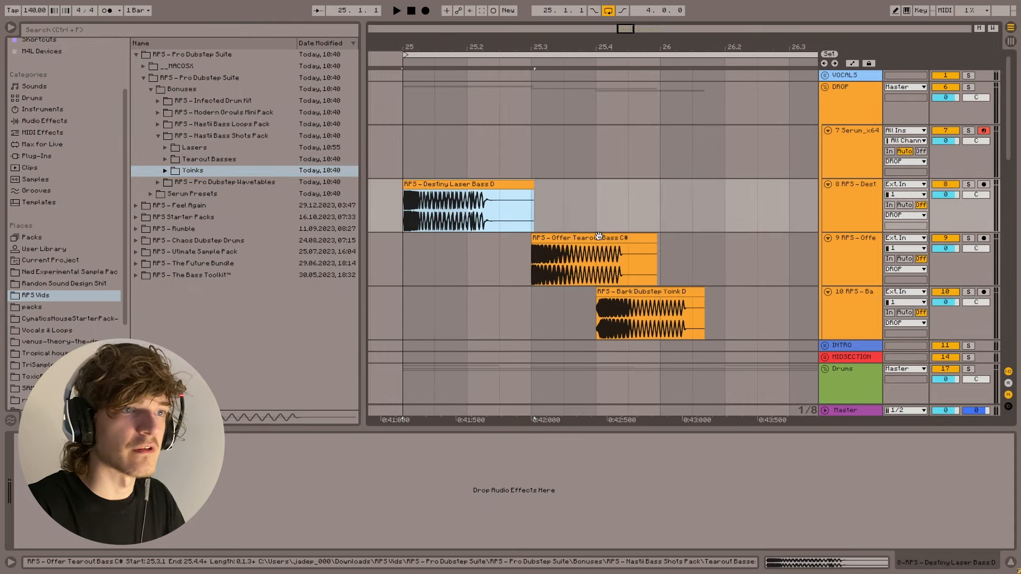
click(630, 238)
double_click(630, 239)
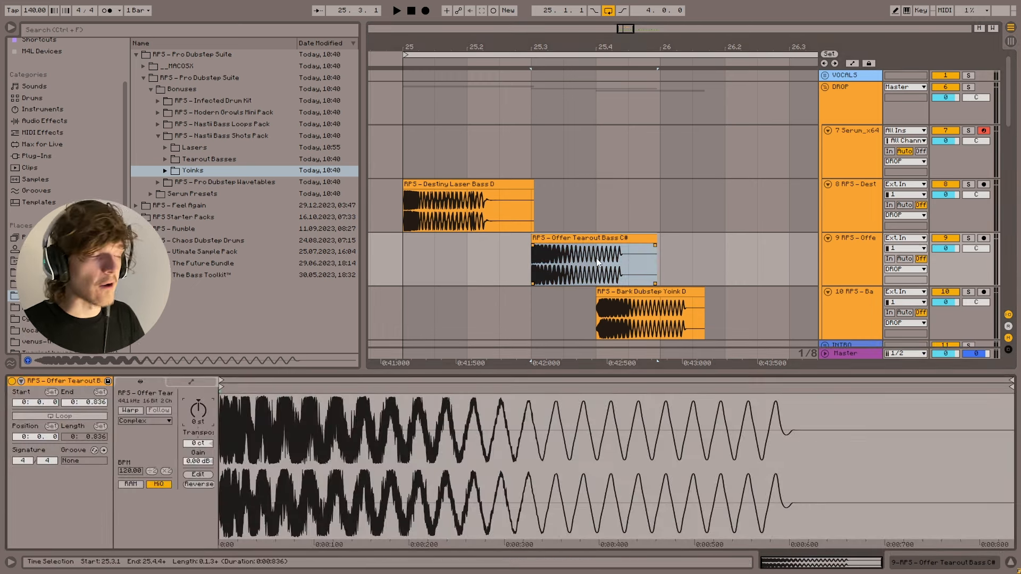
key(Up)
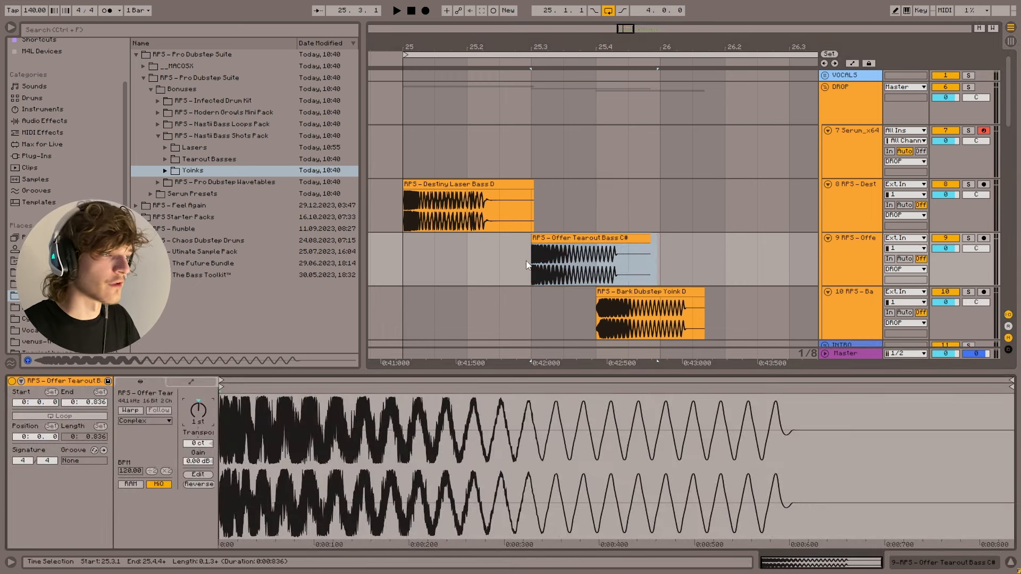
- Solo and play the Offer Tearout, Bark Yoink and Destiny Laser tracks one by one to compare their pitch
click(526, 261)
click(969, 238)
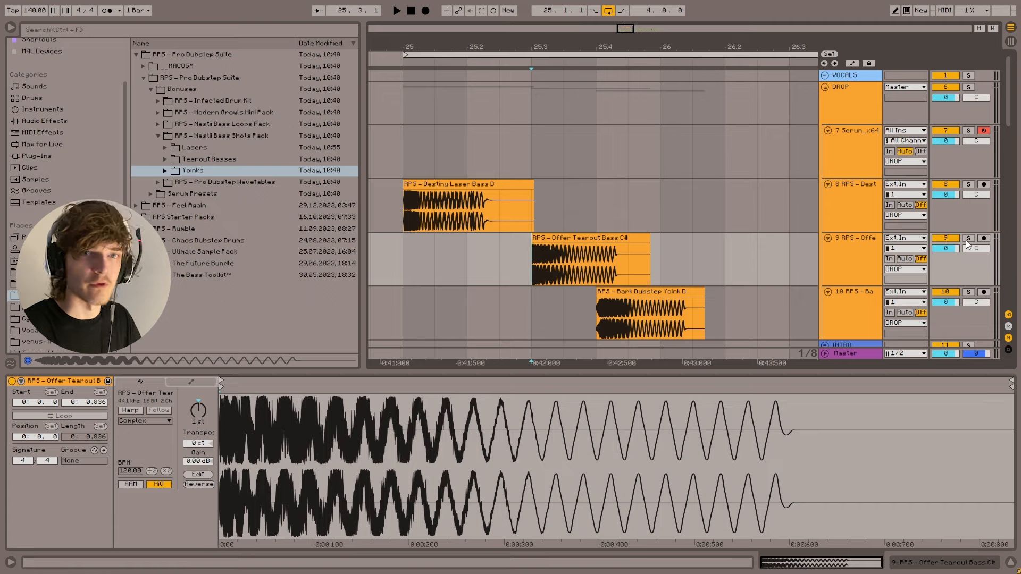
click(968, 292)
key(space)
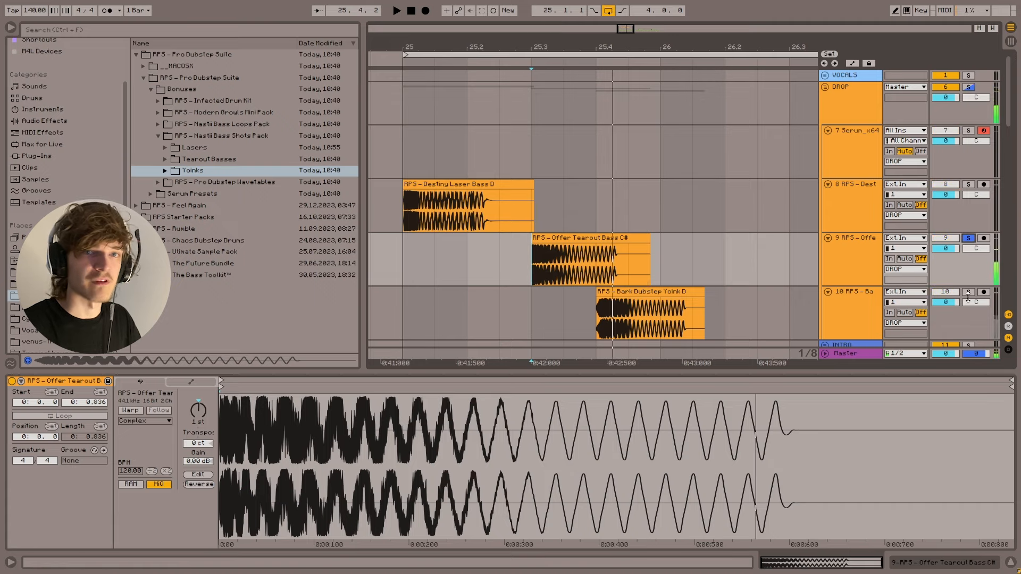
key(space)
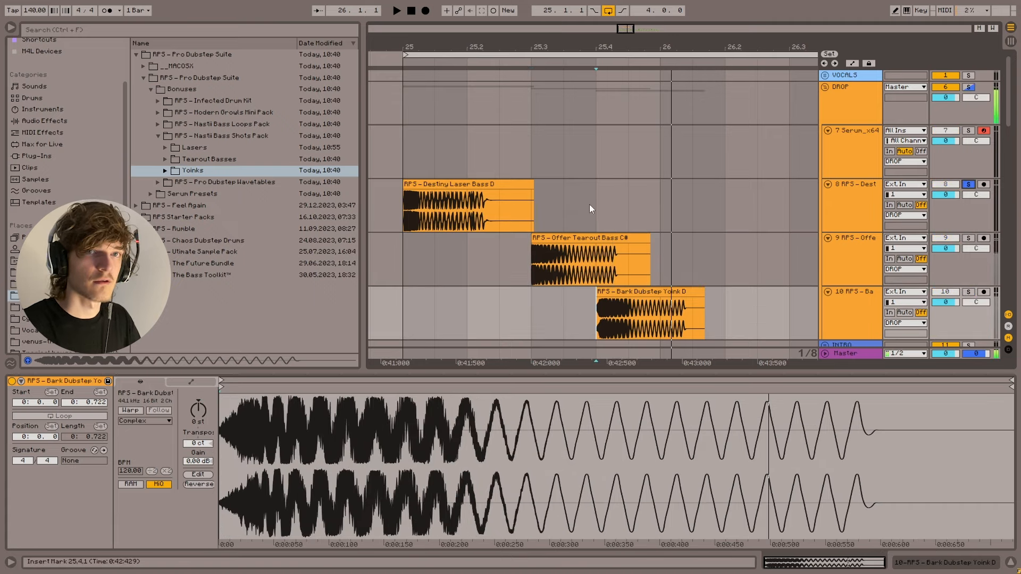
click(414, 213)
click(969, 184)
key(space)
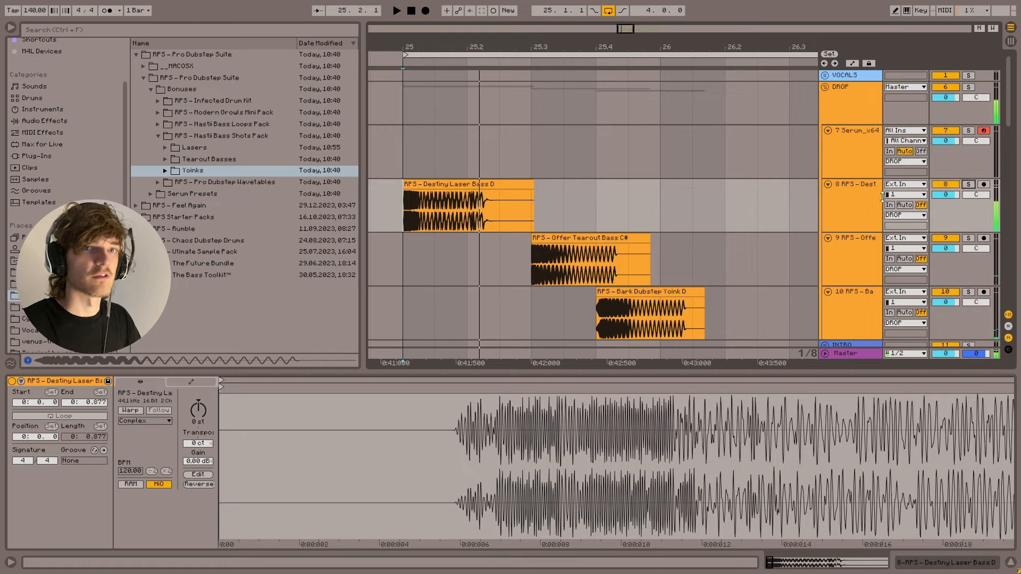
click(859, 207)
key(space)
click(413, 221)
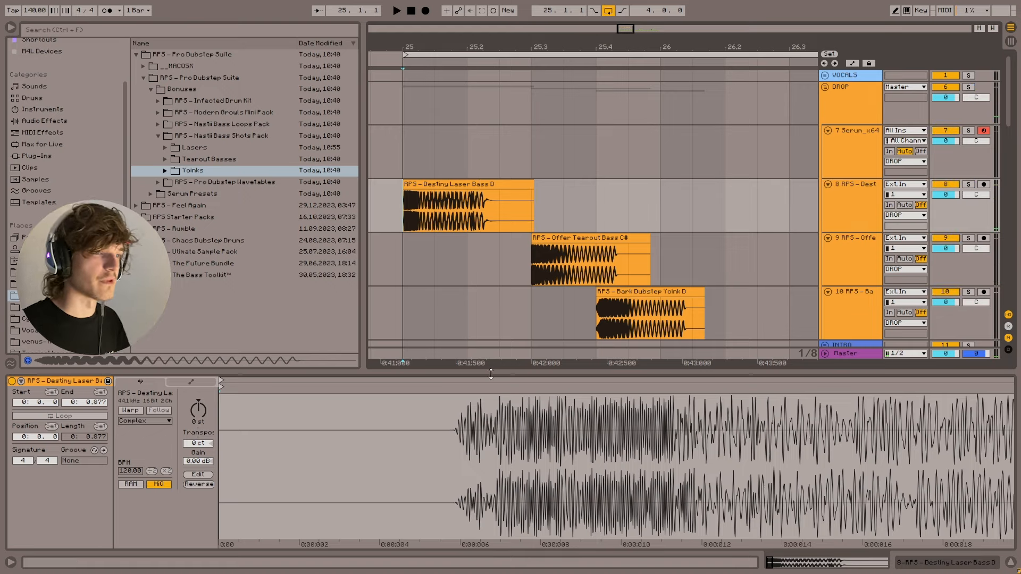
- Play the three bass shots together with the drums from bar 25
key(ctrl+alt+l)
key(minus)
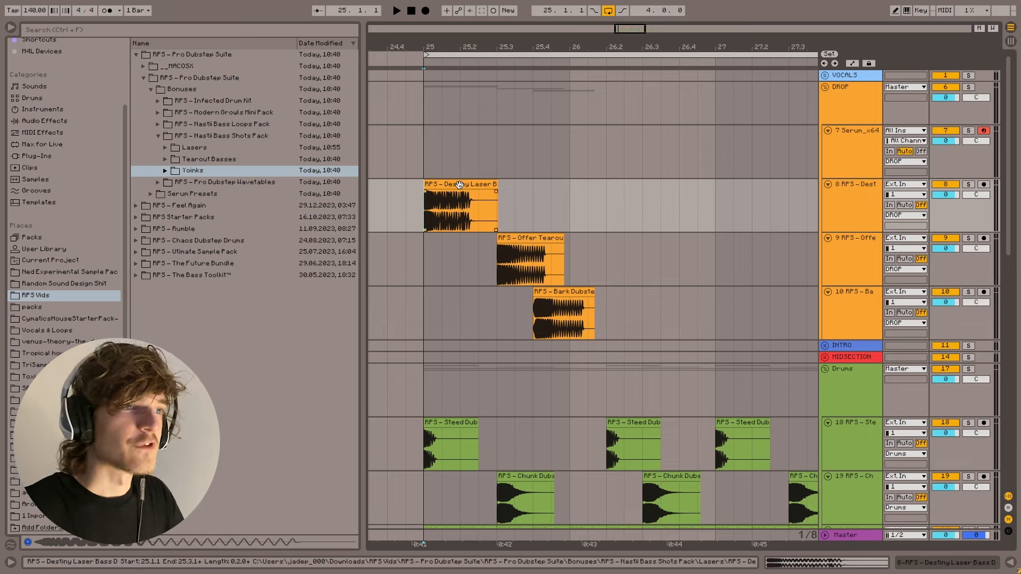
key(space)
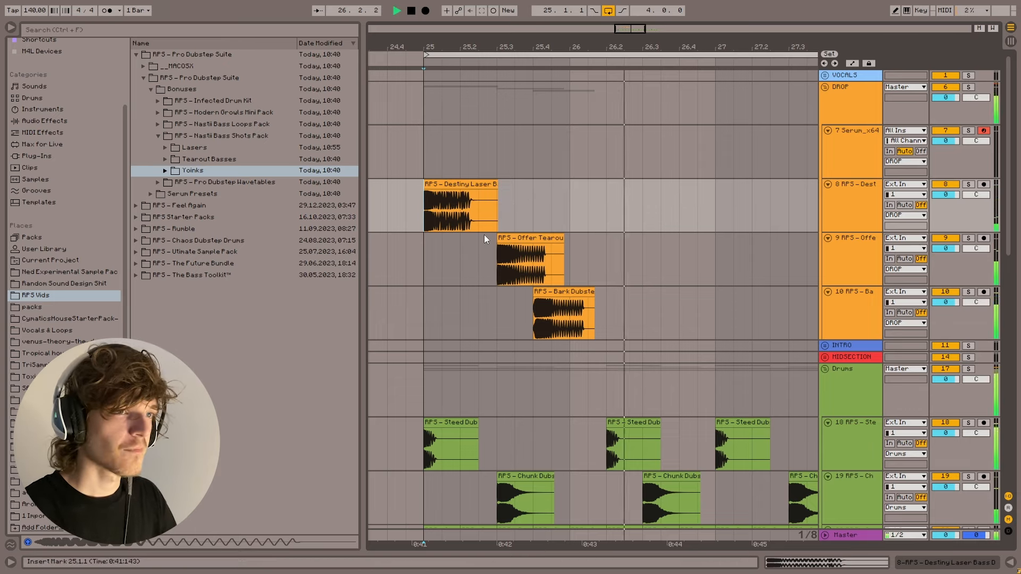
key(space)
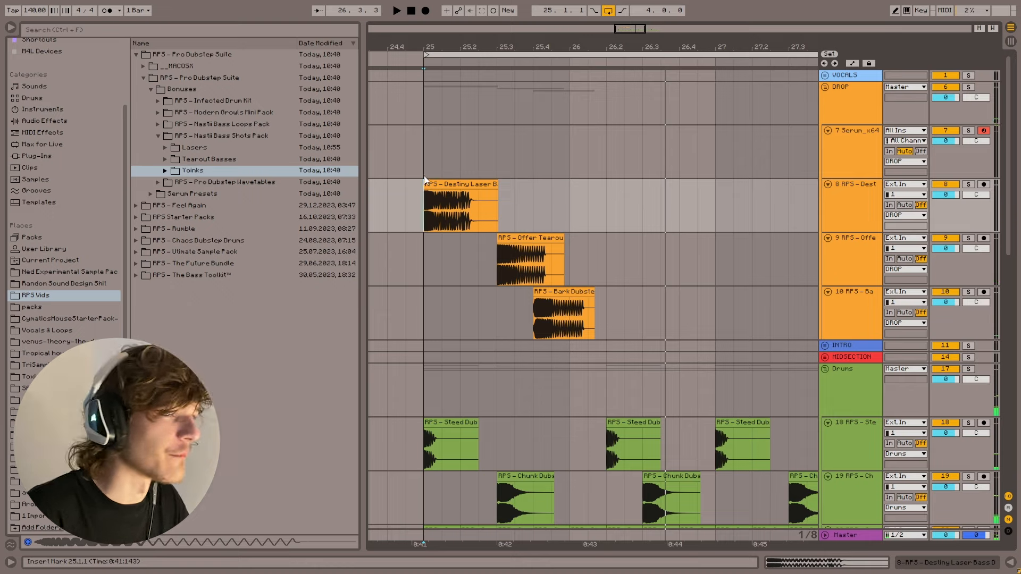
- Open Serum on the 7 Serum_x64 track and load the BASS - Boom preset from RPS - Pro Dubstep Suite
key(Up)
drag(423, 47, 410, 26)
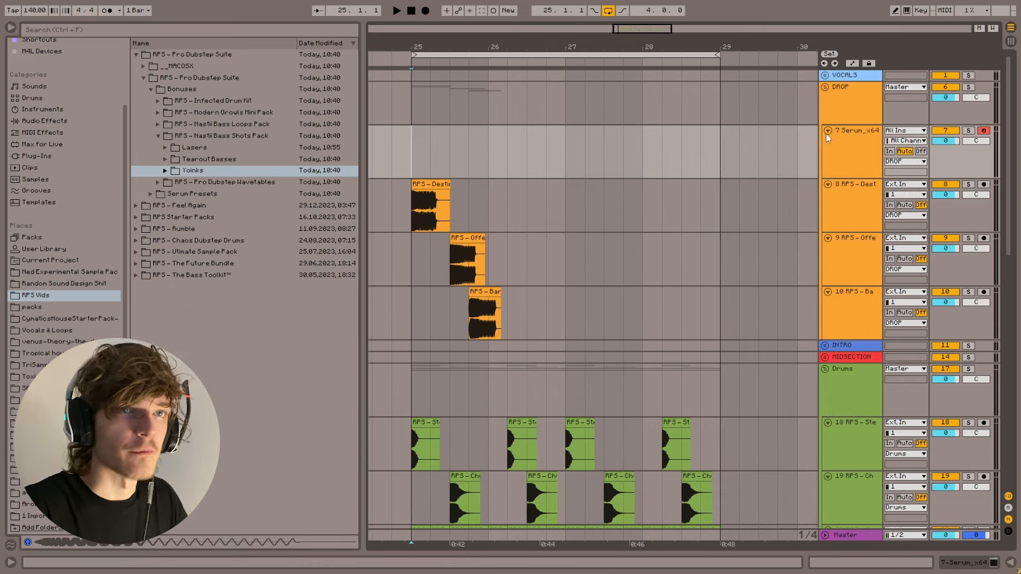
double_click(846, 141)
click(567, 156)
click(31, 439)
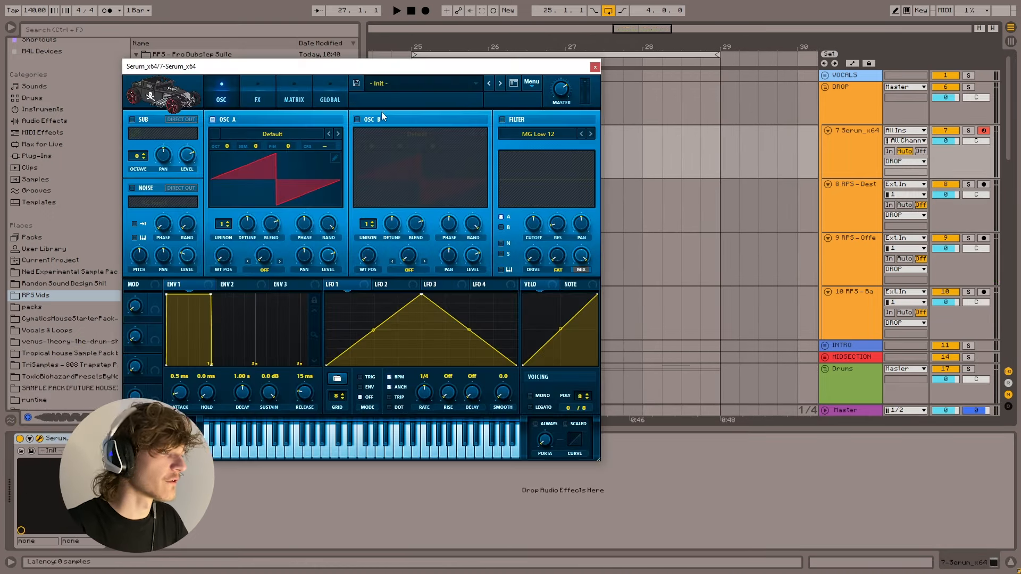
click(420, 85)
mouse_move(425, 230)
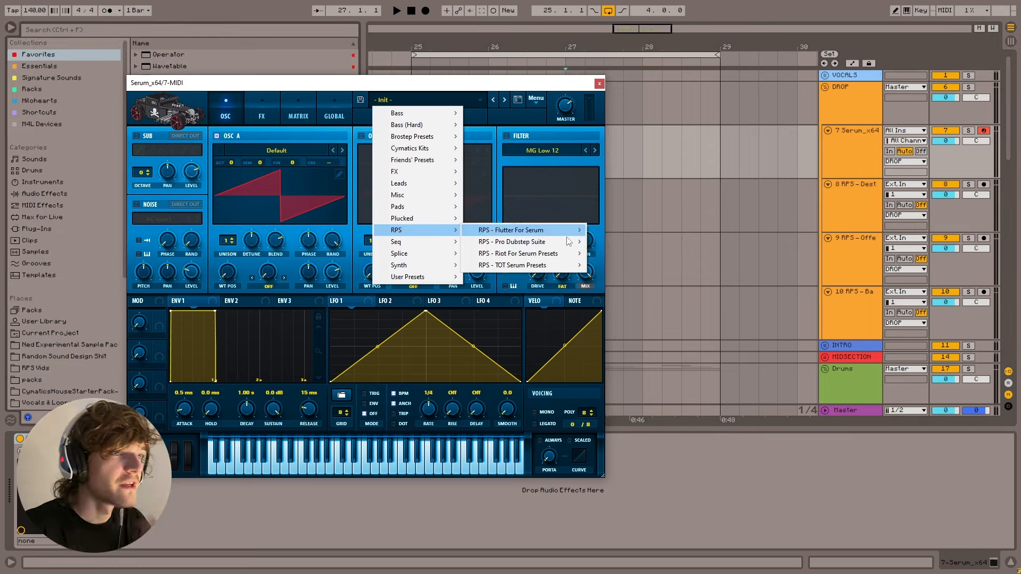
mouse_move(522, 241)
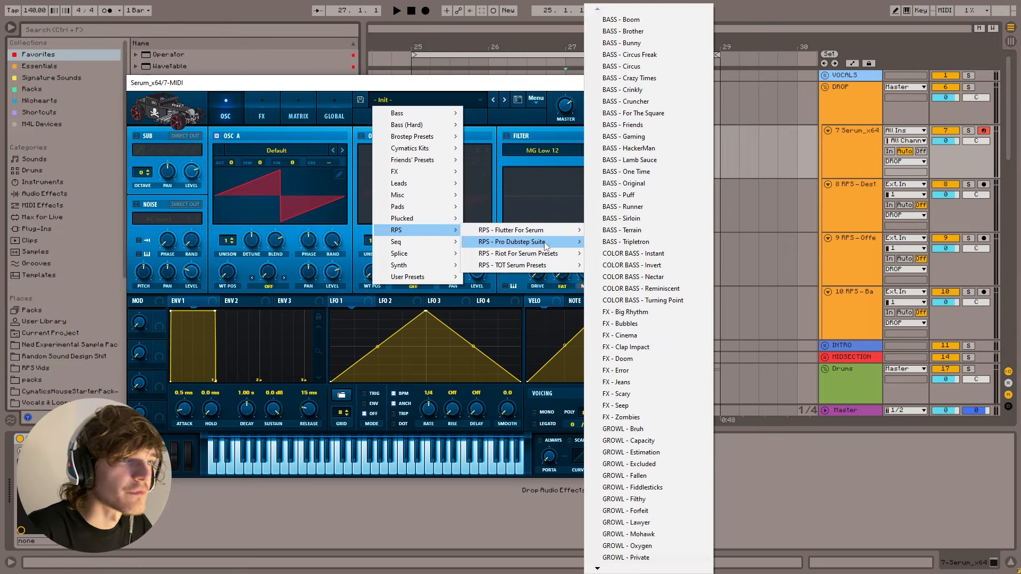
click(644, 20)
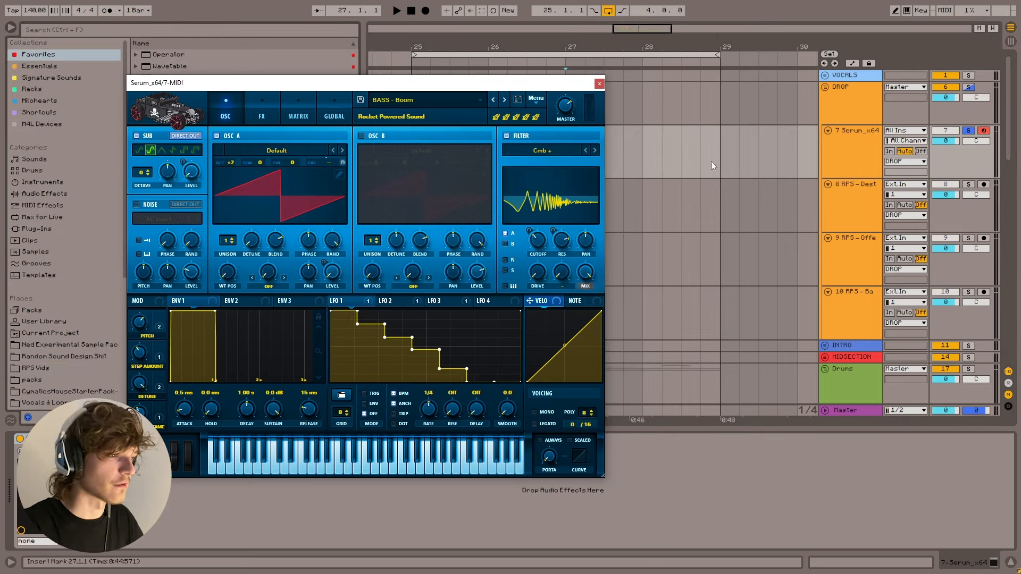
- Solo the Serum track and audition the BASS - Boom preset with low notes, lowering the keyboard octave
click(969, 130)
key(s)
key(z)
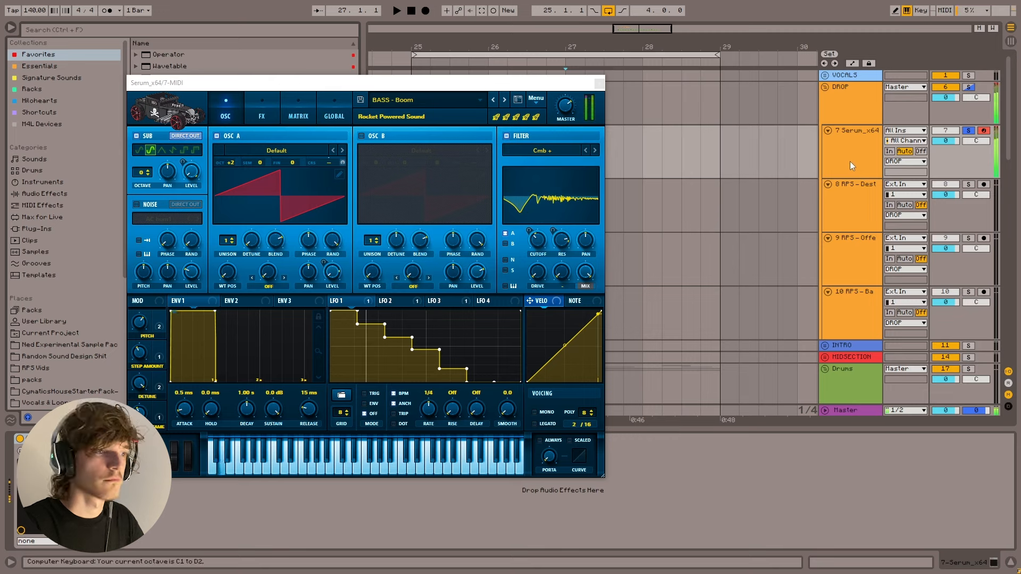
key(s)
key(s)
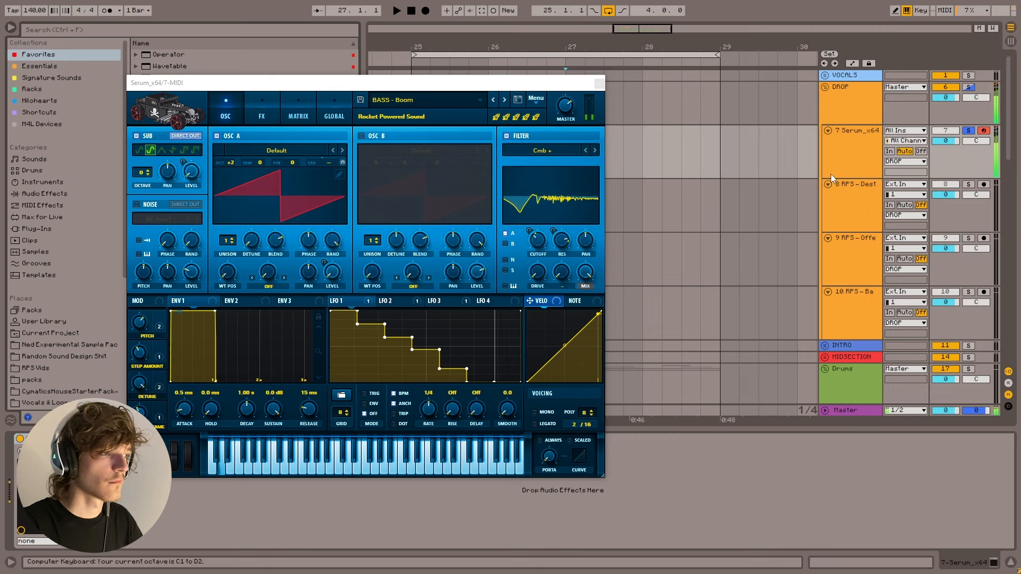
key(s)
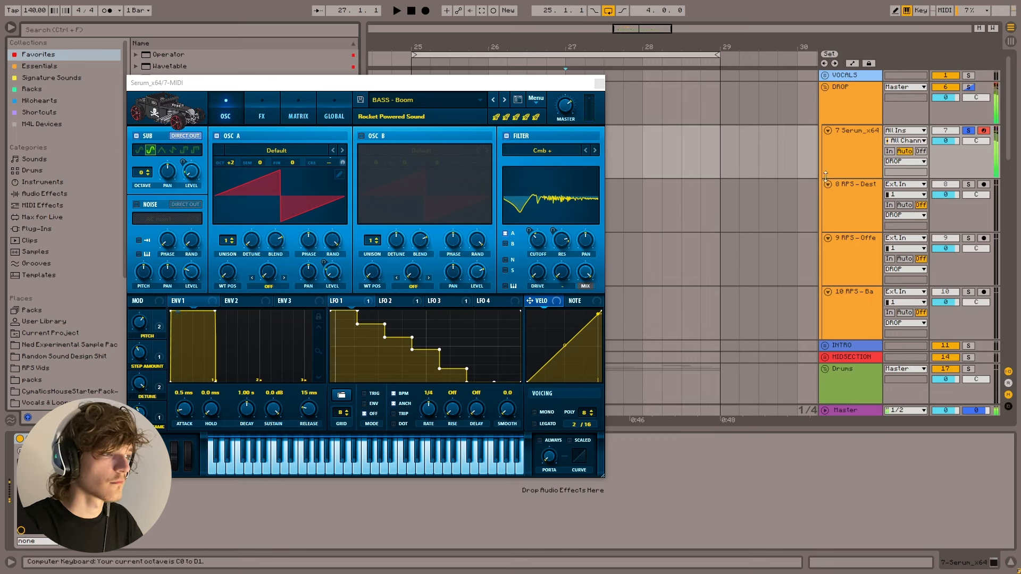
- Audition the BASS - Brother and BASS - Bunny presets, load BASS - Circus Freak, test it in different octaves and close Serum
click(503, 100)
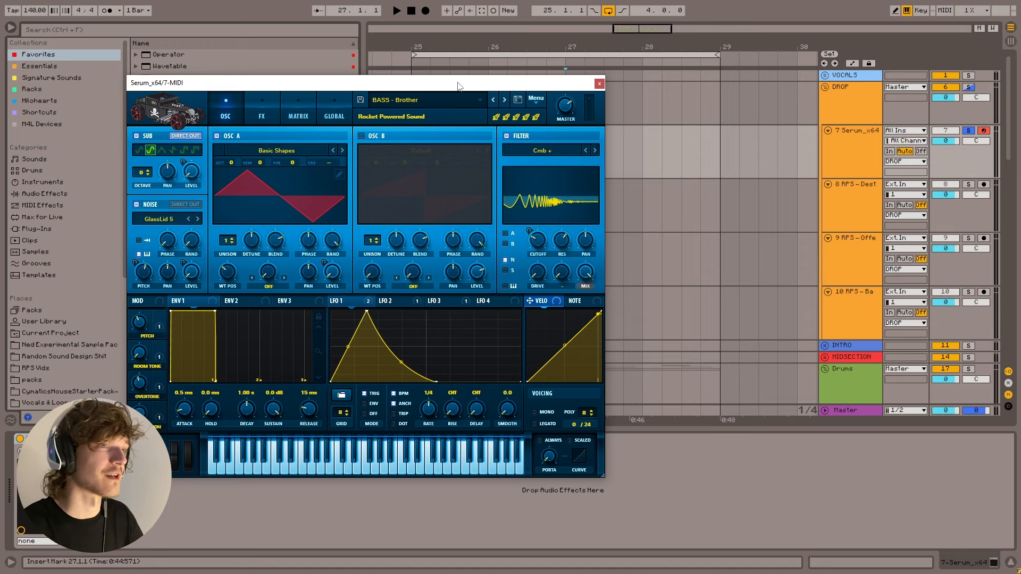
drag(460, 86, 462, 76)
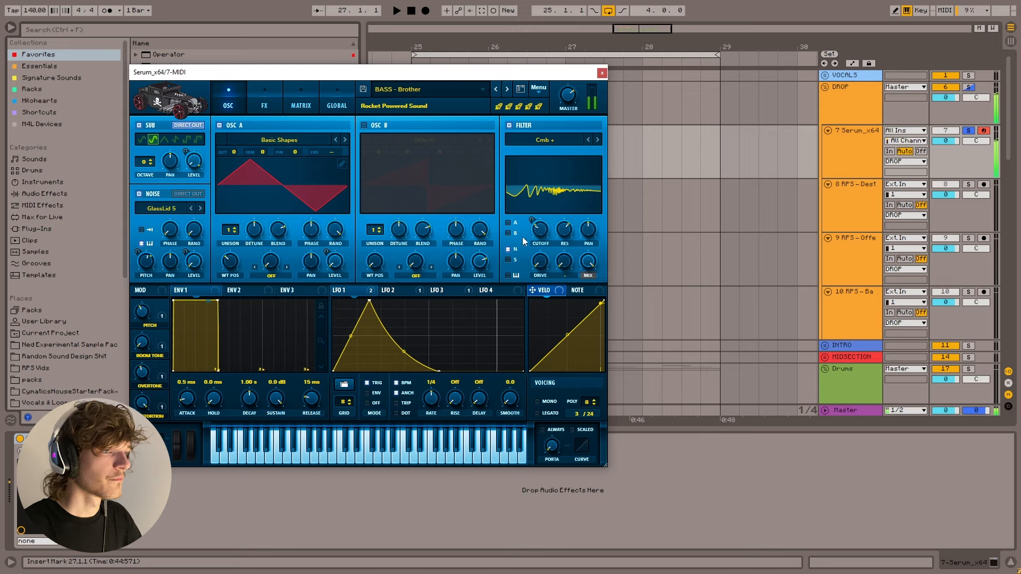
key(z)
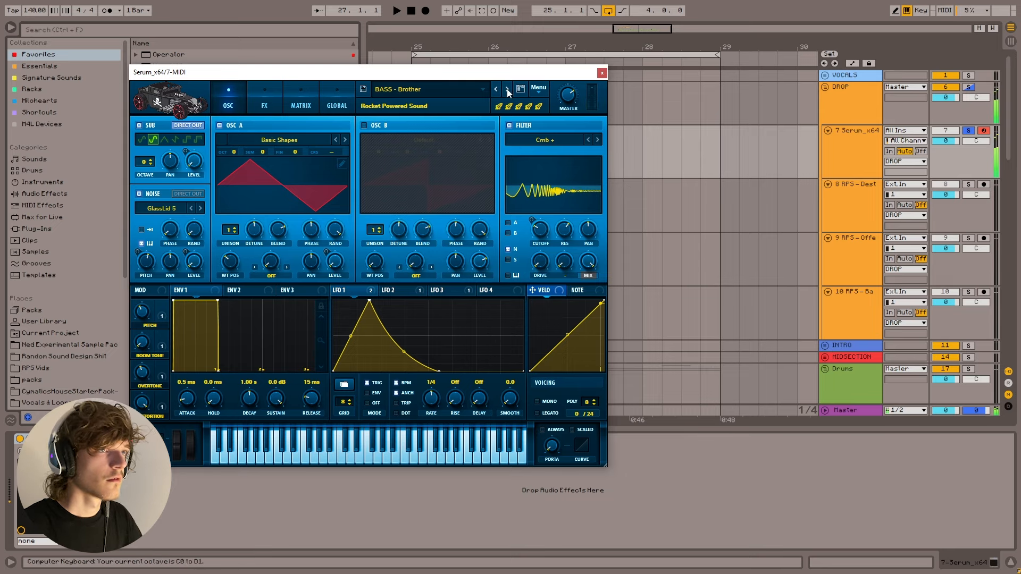
click(507, 89)
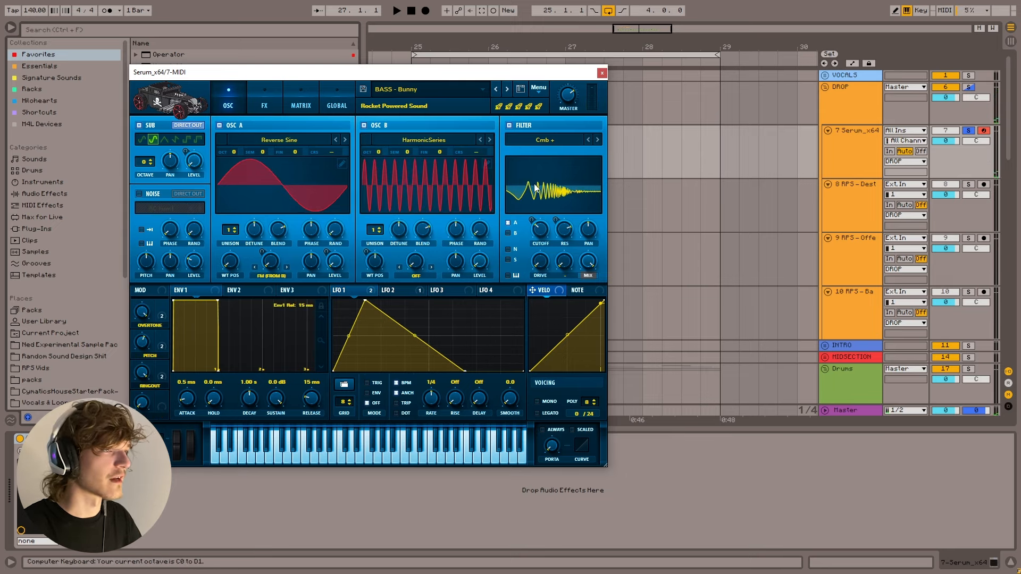
click(507, 90)
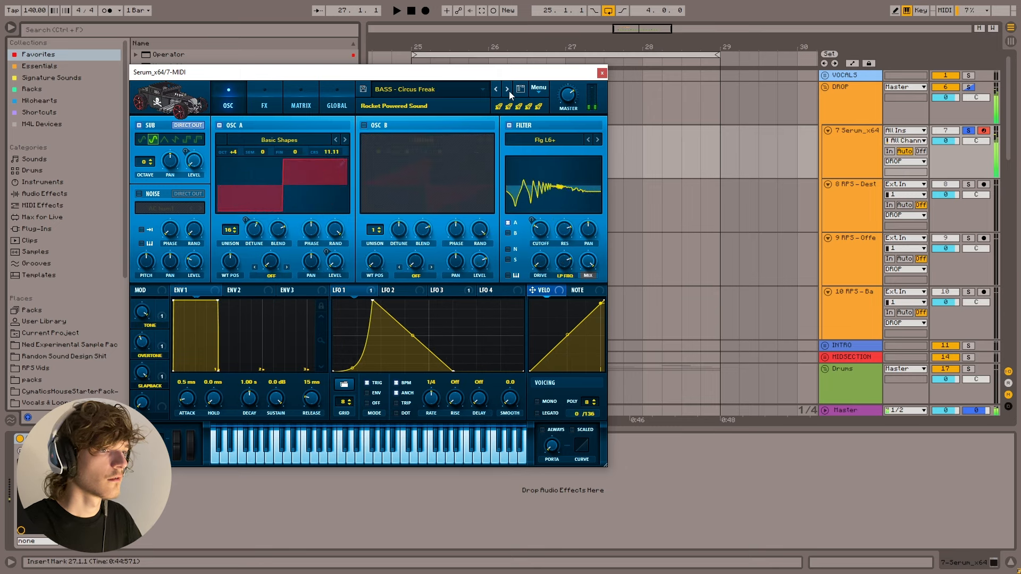
key(x)
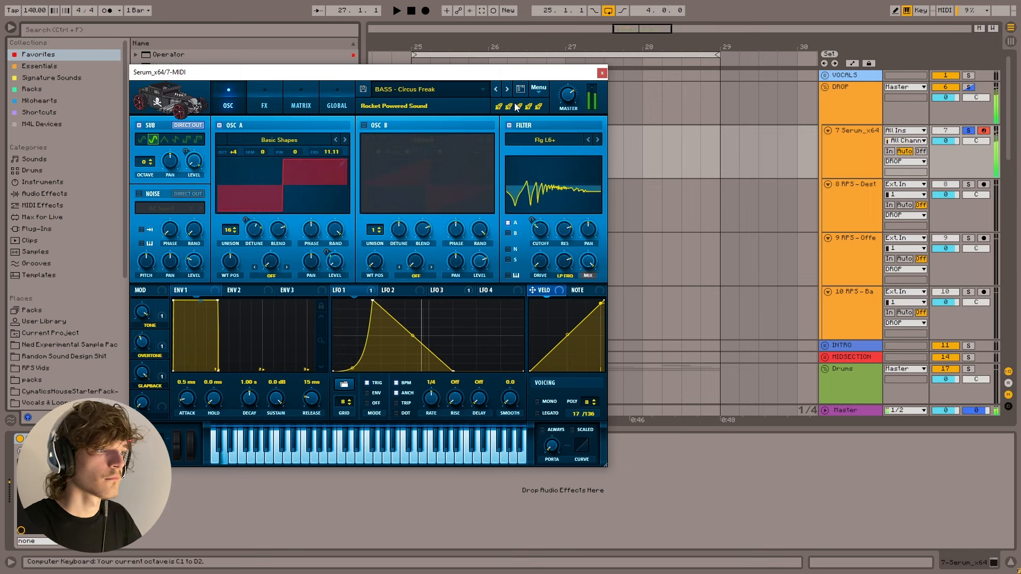
key(z)
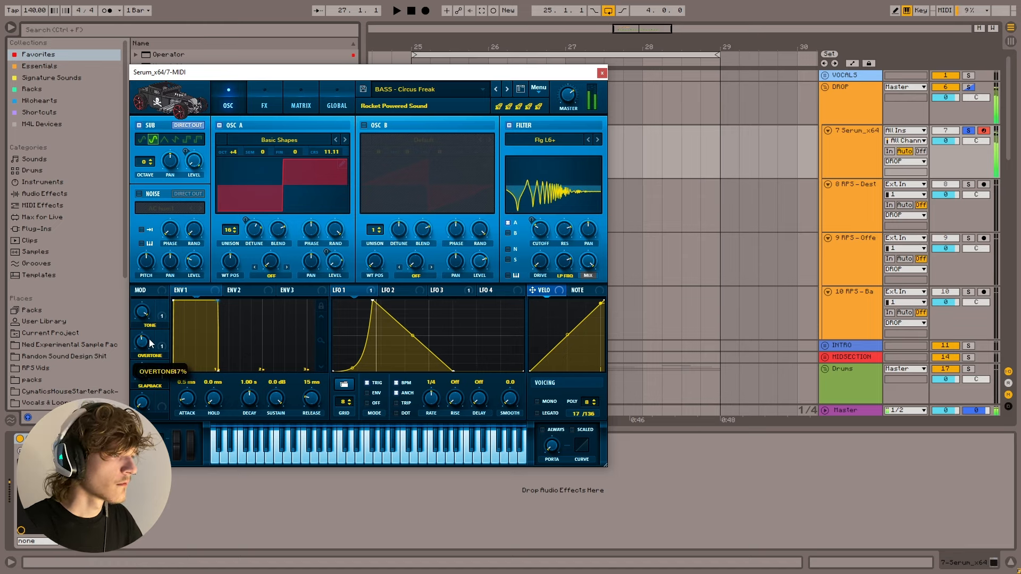
click(601, 72)
- Create an empty four-bar MIDI clip on the Serum track covering bars 25 to 28
drag(636, 31, 634, 40)
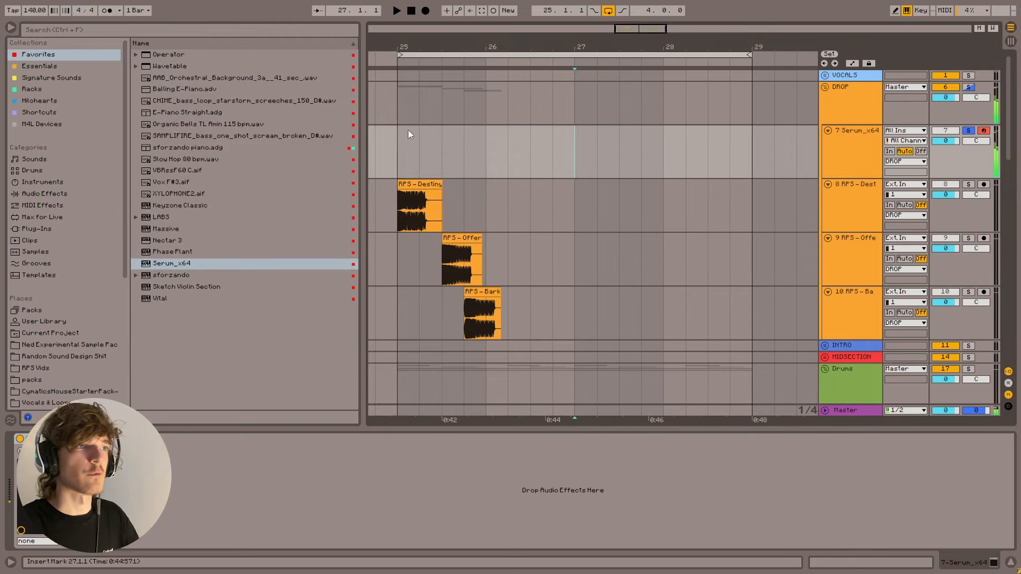
drag(394, 156, 752, 160)
key(ctrl+shift+m)
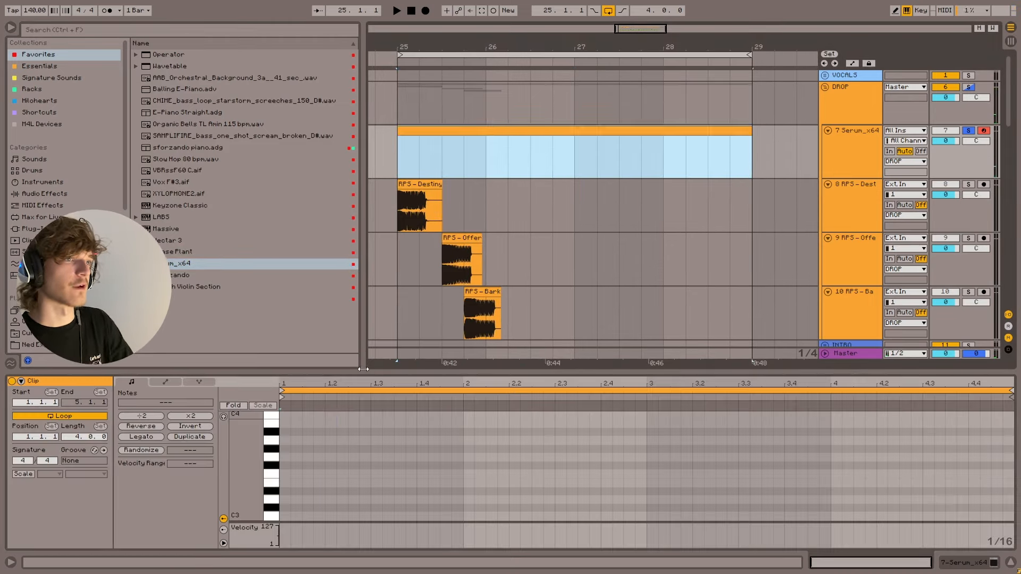
- Draw a D0 note one beat long at the start of the Serum clip
click(340, 438)
scroll(319, 447, down, 8)
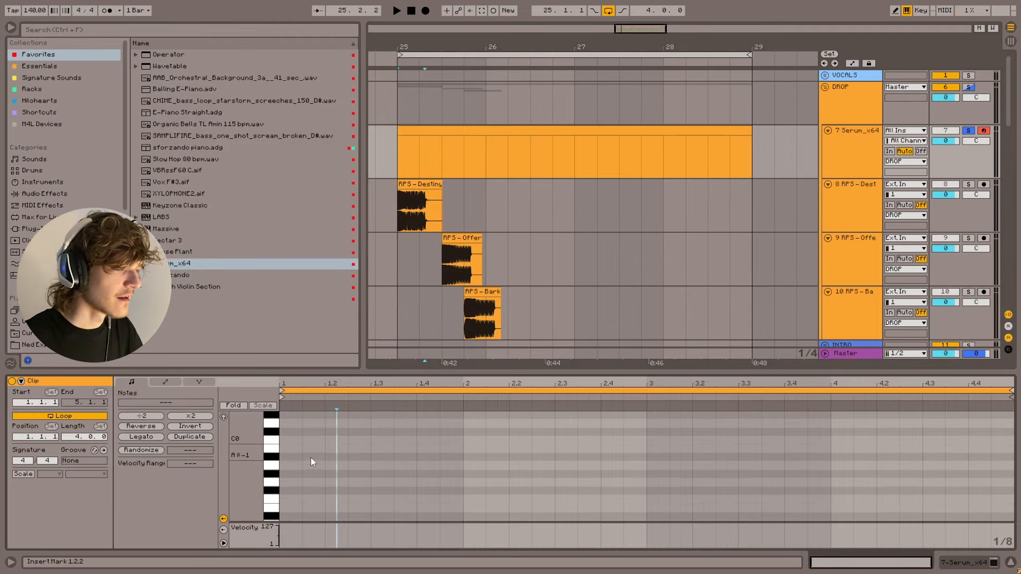
mouse_move(287, 448)
mouse_down()
mouse_move(438, 449)
mouse_move(325, 449)
mouse_up()
click(324, 425)
key(ctrl+2)
click(313, 447)
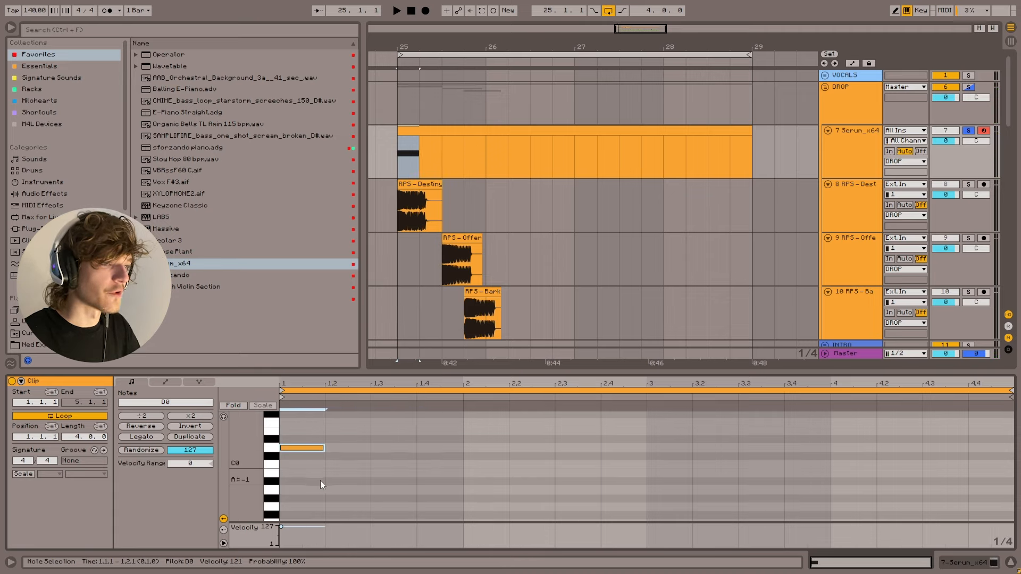
- Duplicate the D0 note on every beat to fill all four bars of the Serum clip
key(ctrl+d)
key(ctrl+d)
key(ctrl+d)
key(ctrl+d)
drag(448, 473, 281, 404)
key(ctrl+d)
key(ctrl+d)
key(ctrl+d)
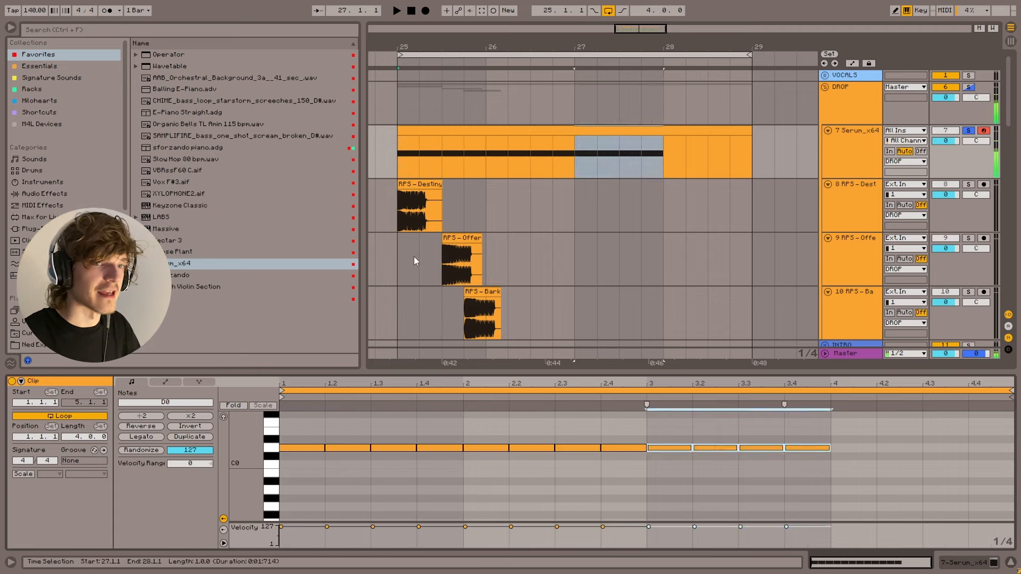
- Play the Serum bass line from bar 25 and turn off the Serum track's solo
click(410, 156)
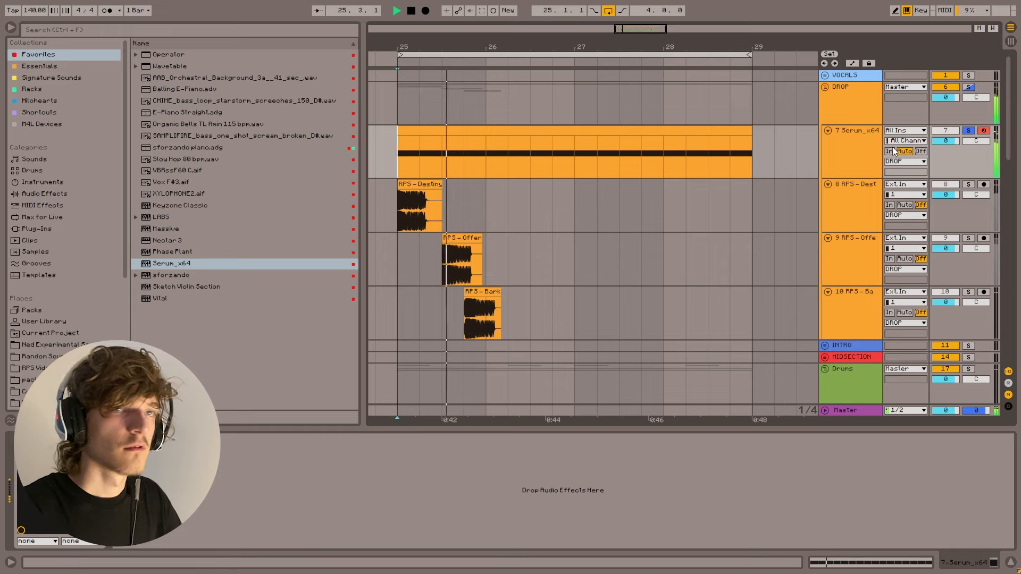
click(969, 131)
key(space)
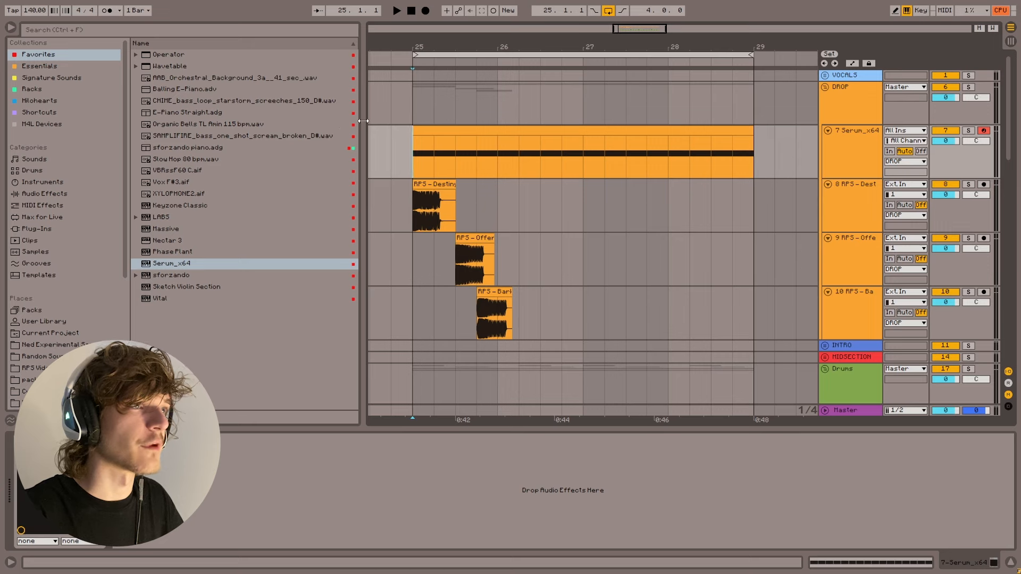
- Narrow the browser and play the soloed Drums group from bar 25
drag(363, 121, 342, 121)
scroll(650, 335, down, 3)
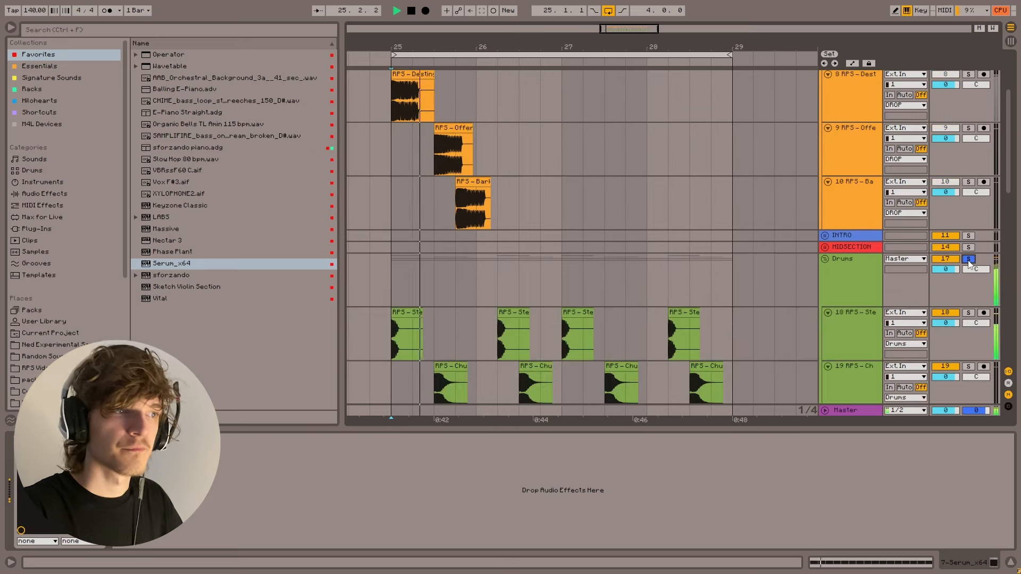
scroll(629, 234, down, 5)
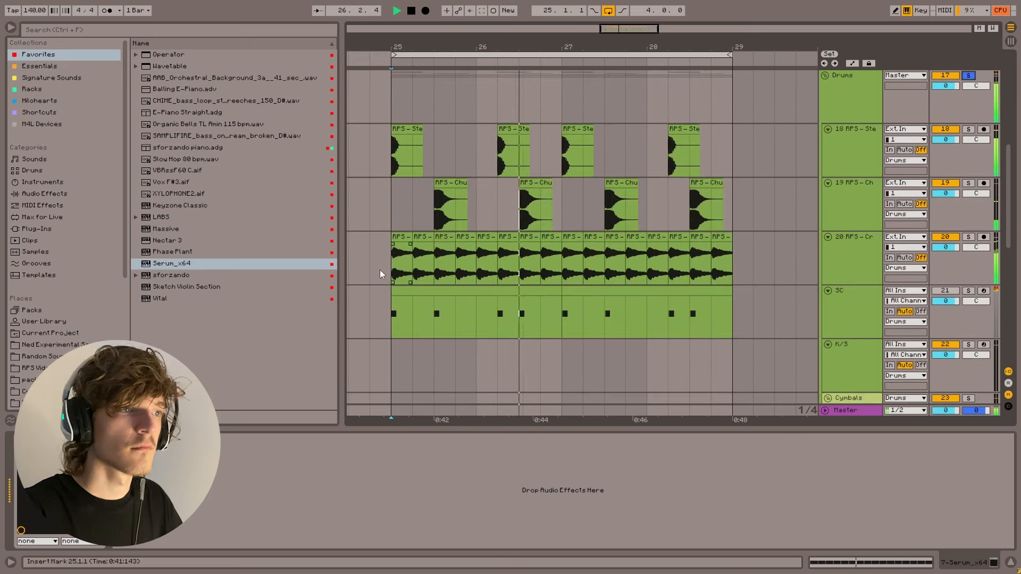
key(space)
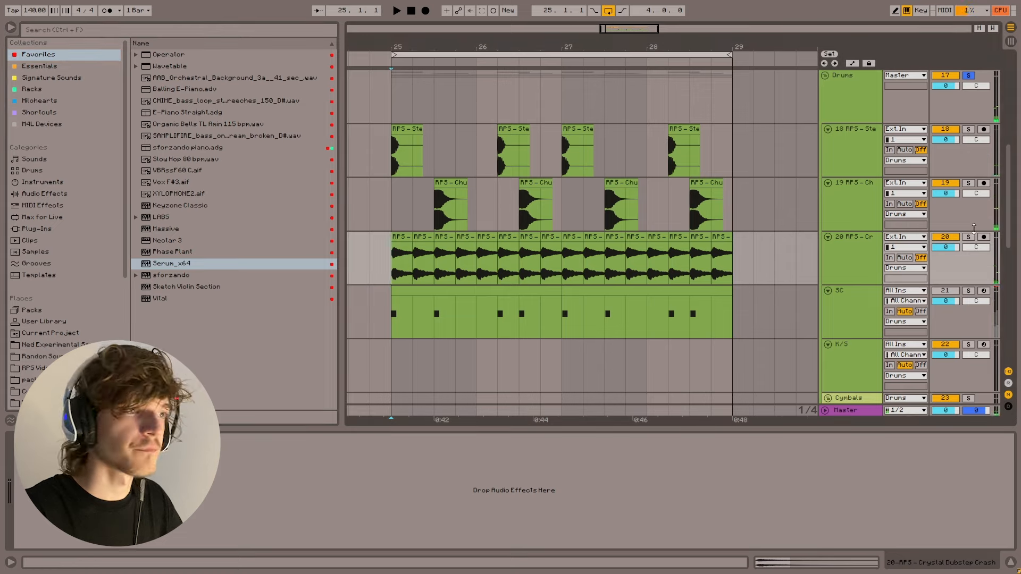
- Duplicate the first one-beat Crystal Dubstep Crash clip, with its fade-out, on every beat through bar 28
key(ctrl+d)
key(ctrl+d)
key(ctrl+d)
key(ctrl+d)
key(ctrl+d)
key(ctrl+d)
key(ctrl+d)
key(ctrl+d)
key(ctrl+d)
key(ctrl+d)
key(ctrl+d)
key(ctrl+d)
key(ctrl+d)
key(ctrl+d)
key(ctrl+d)
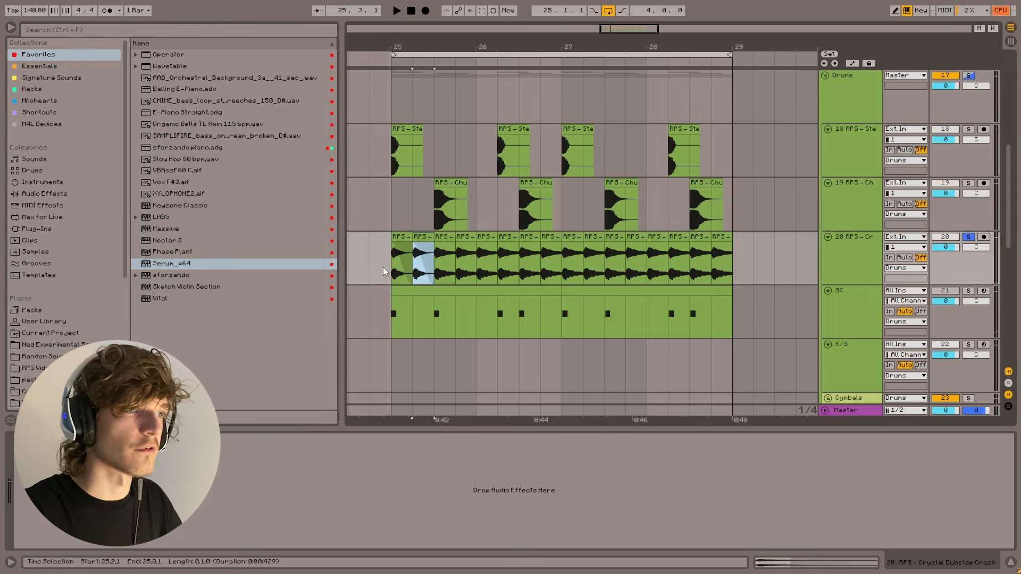
- Play the drum loop with the faded crashes and turn off the Drums group's solo
click(381, 267)
key(space)
scroll(776, 290, up, 1)
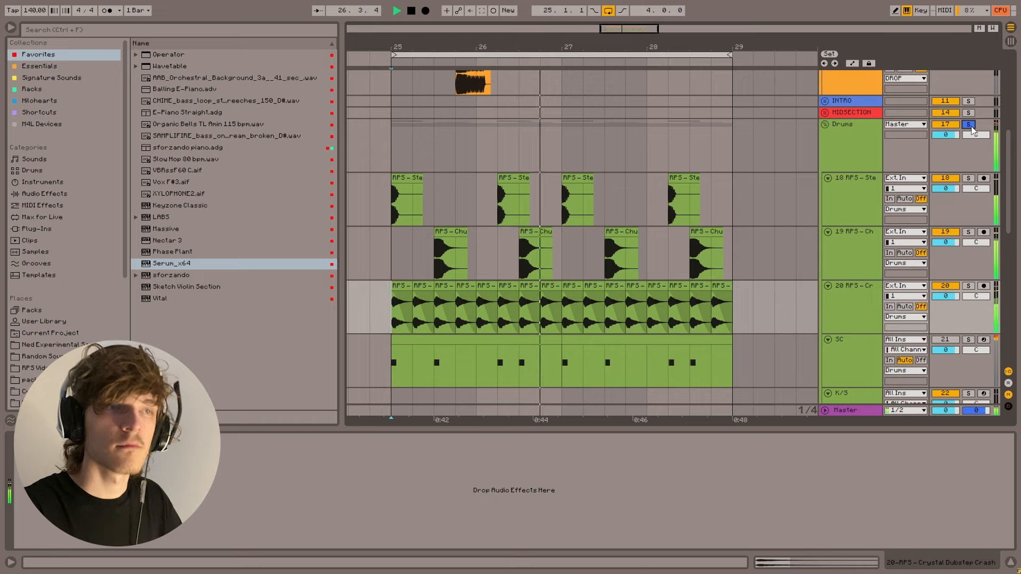
click(969, 123)
scroll(400, 208, up, 6)
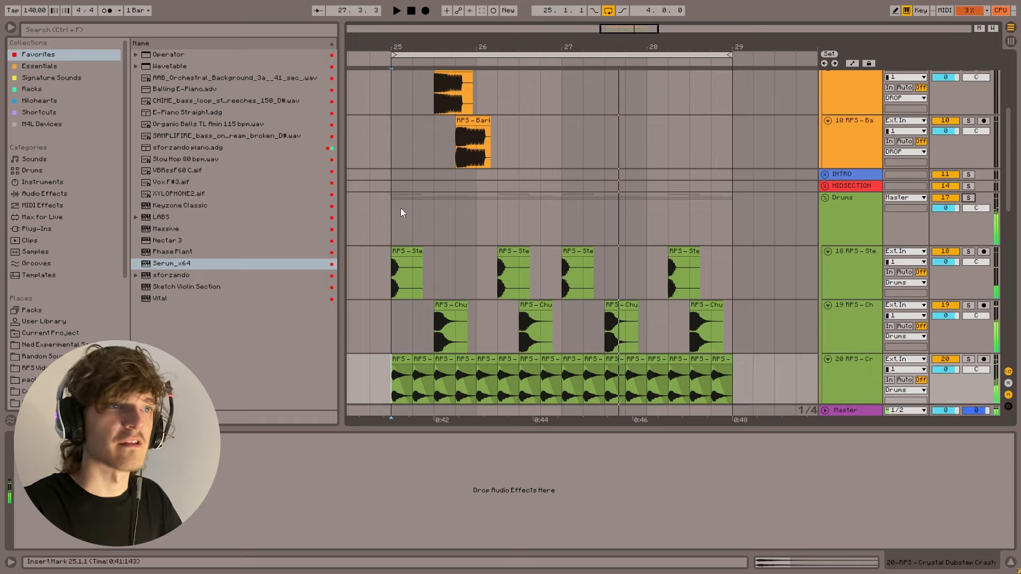
- Play the full drop from beat 24.4 with all tracks audible
click(379, 214)
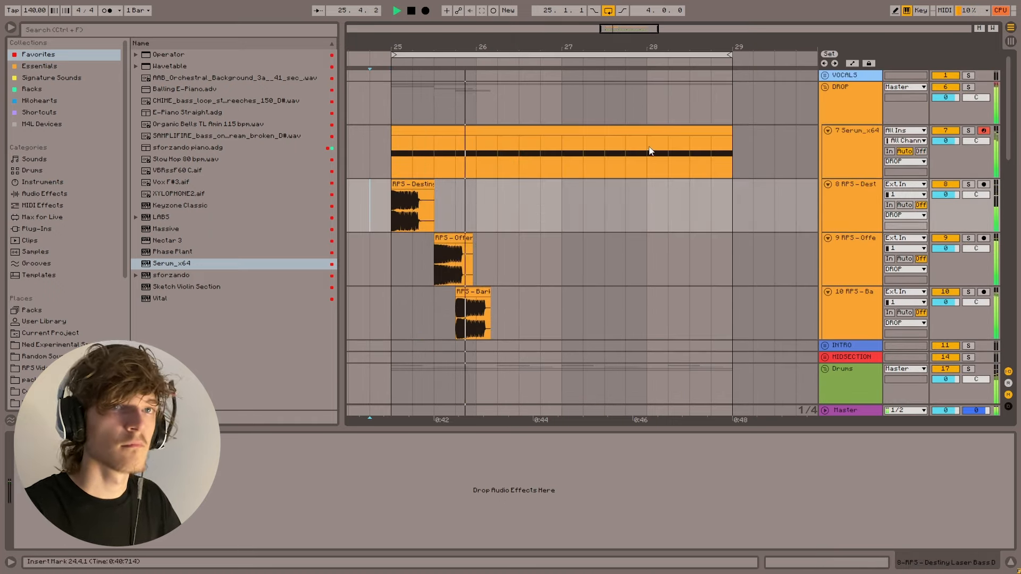
click(394, 164)
key(space)
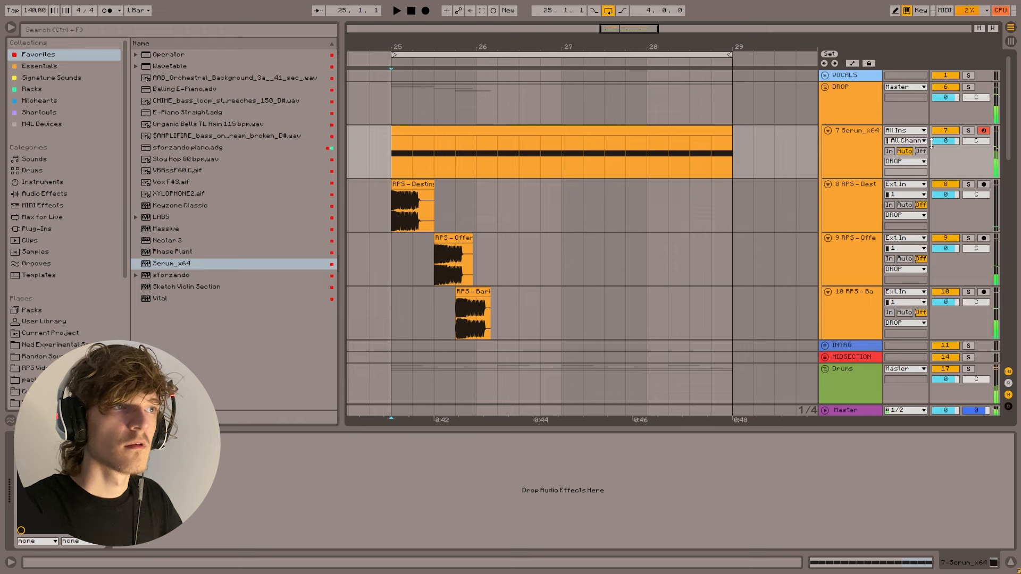
- Solo the Serum track, listen to its bass line from bar 25, and turn the solo off
click(969, 131)
key(space)
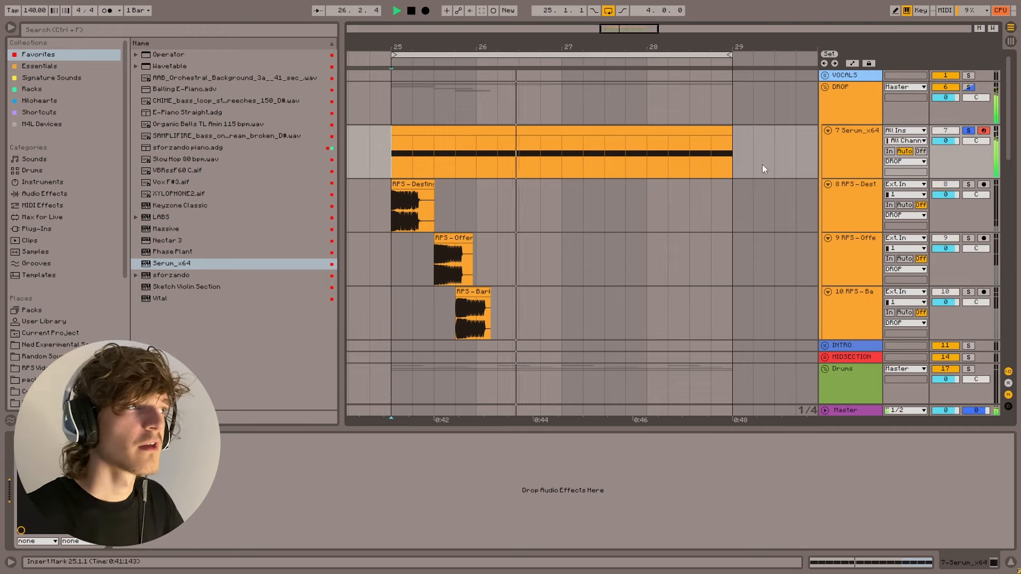
key(space)
click(969, 132)
click(397, 158)
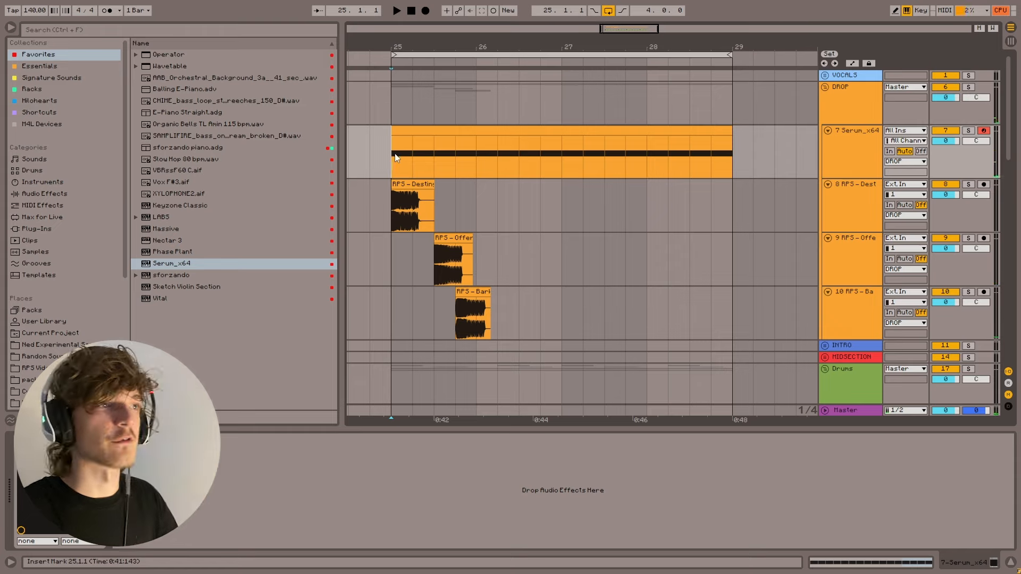
- Play the full drop from bar 25 and again from the Offer Tearout Bass clip at beat 25.3
key(space)
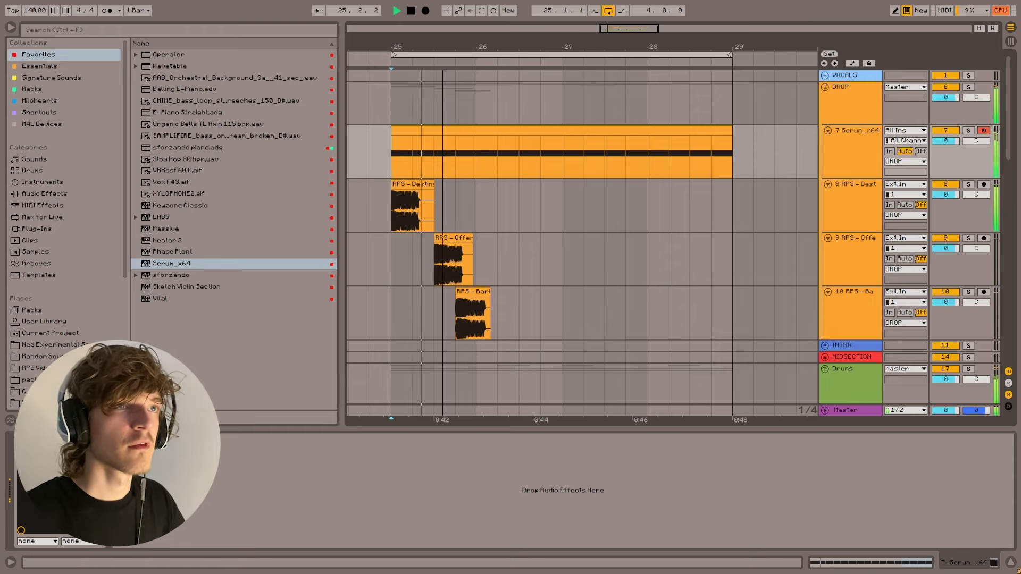
drag(603, 29, 603, 34)
scroll(478, 225, down, 2)
key(space)
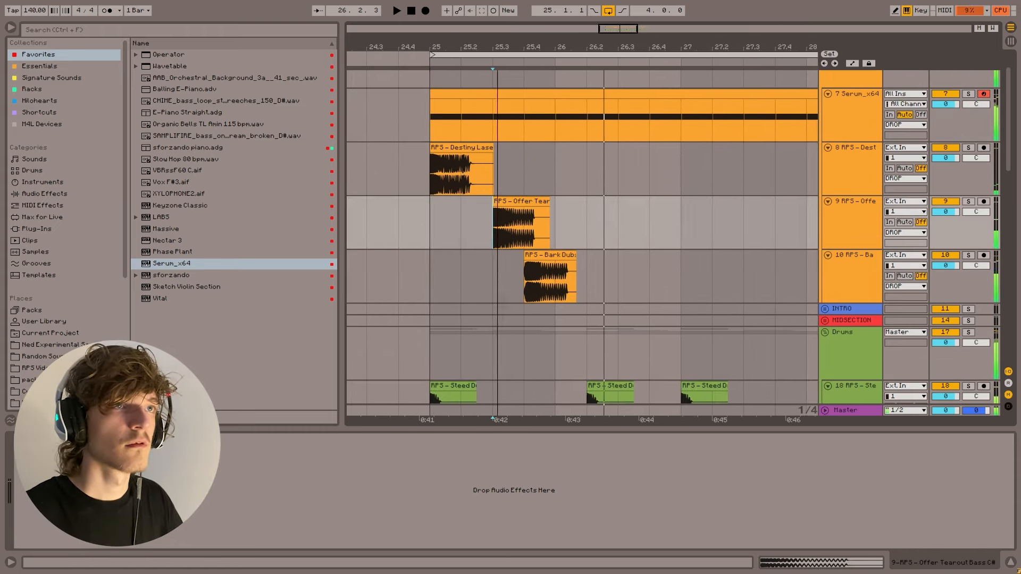
scroll(697, 126, up, 1)
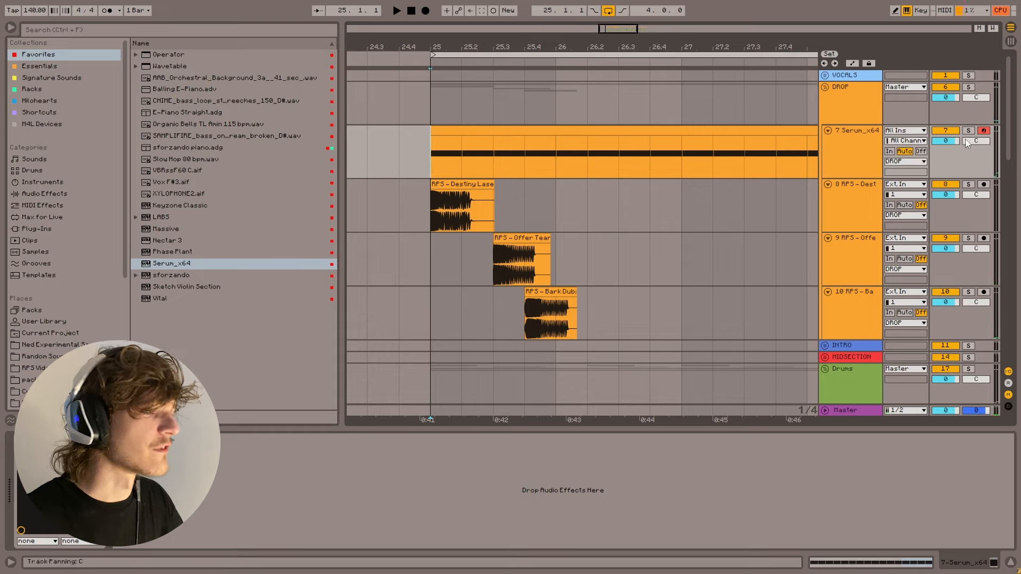
- Solo the Serum track, listen to the Circus Freak bass with its Serum window open, and close the window
click(969, 131)
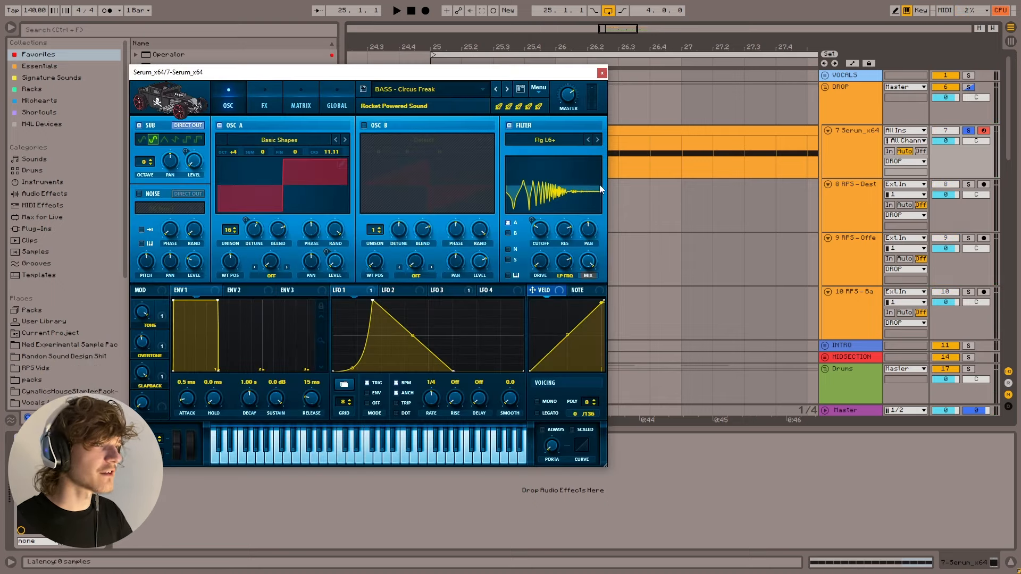
key(space)
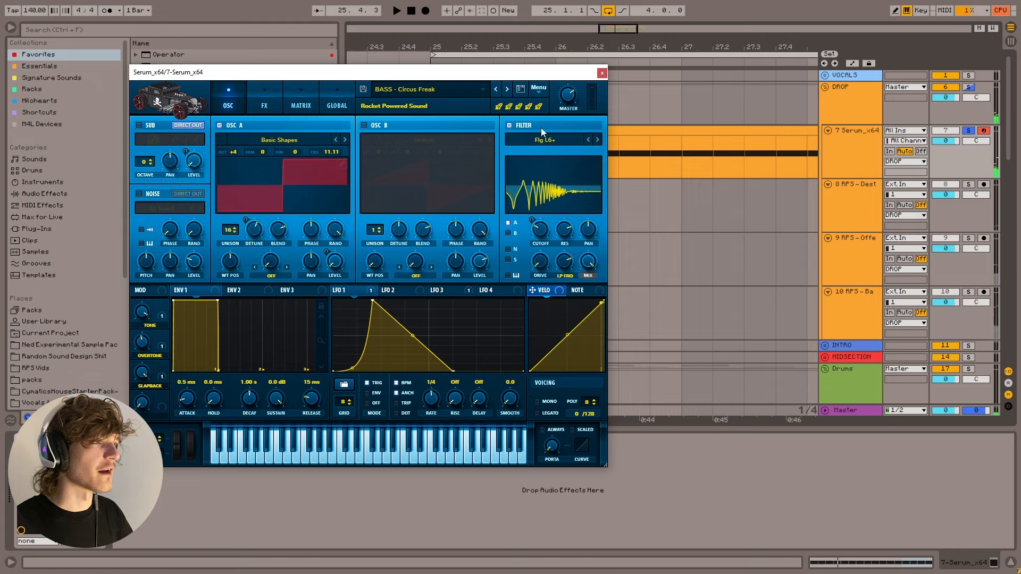
click(601, 73)
- Add EQ Eight to the Serum track to examine the bass line's spectrum, and remove it again
click(39, 66)
key(space)
click(166, 136)
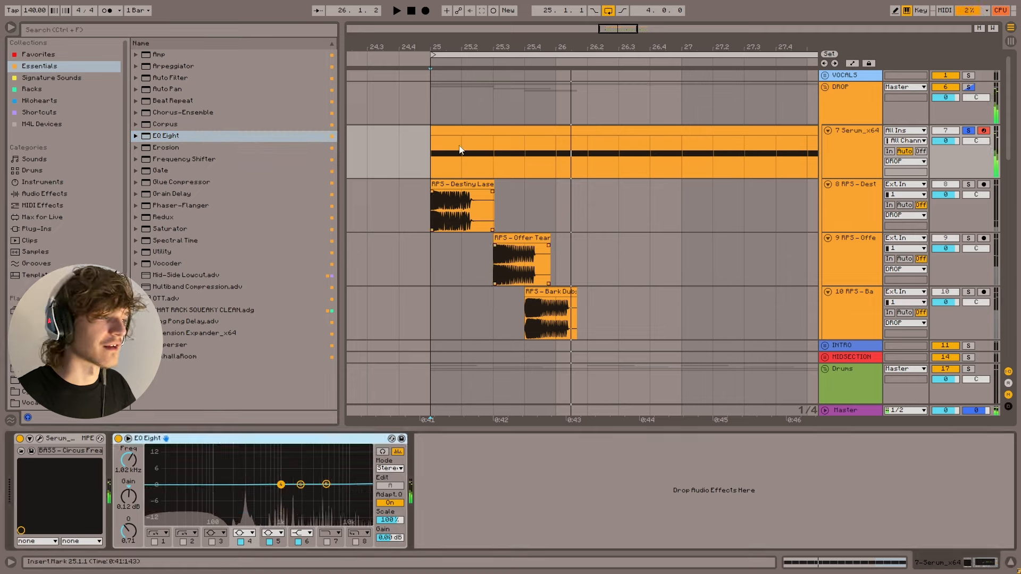
key(space)
drag(433, 197, 595, 321)
click(417, 193)
click(423, 159)
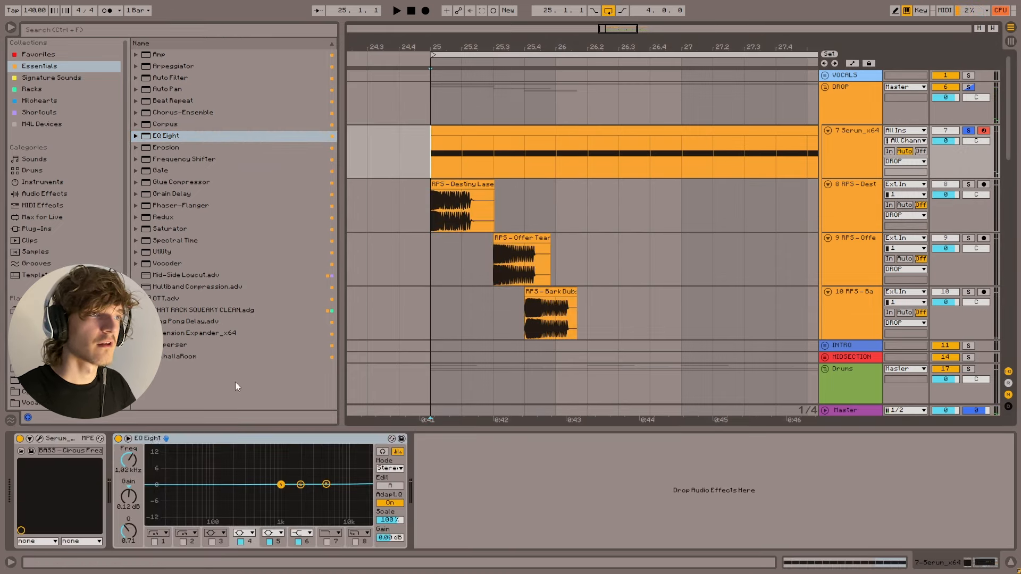
click(250, 437)
key(Delete)
- Turn off the Serum track's solo and play the full drop from bar 25 and from beat 25.3
click(435, 154)
click(968, 132)
key(space)
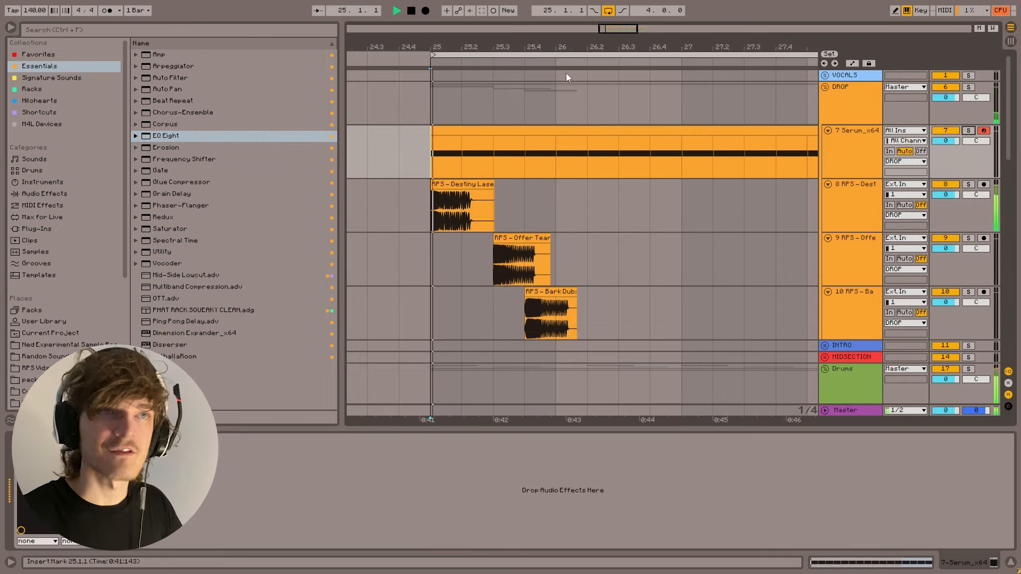
drag(548, 47, 590, 106)
click(531, 268)
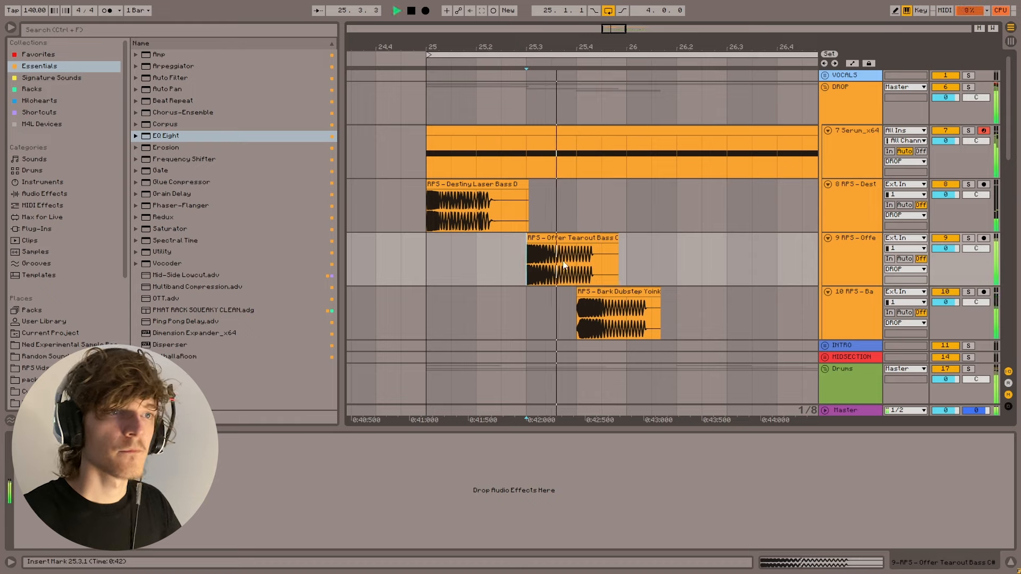
key(space)
- Duplicate the first half beat of the Destiny Laser Bass clip on track 8 repeatedly to fill bar 25
click(430, 219)
drag(648, 36, 625, 28)
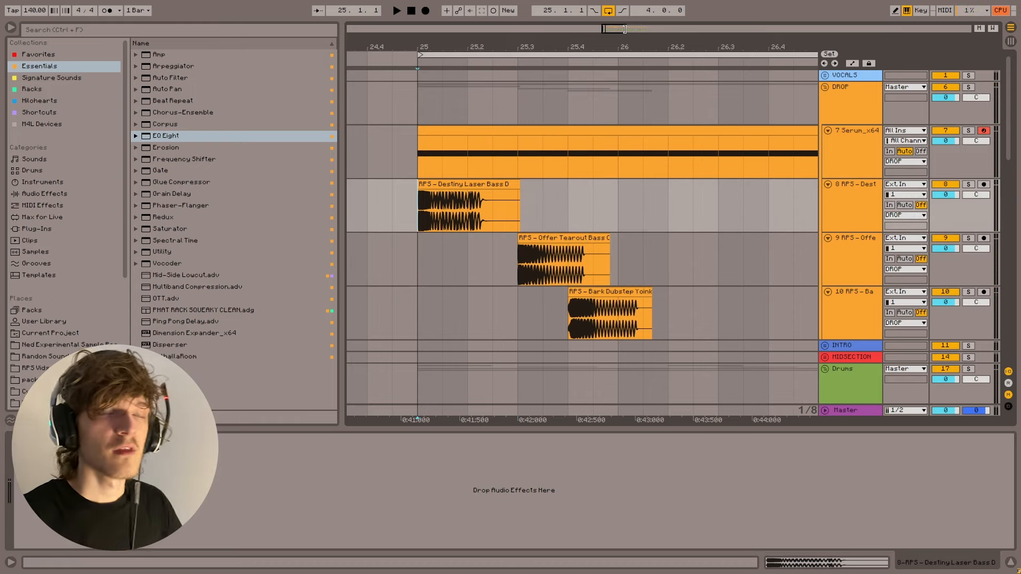
drag(625, 29, 620, 25)
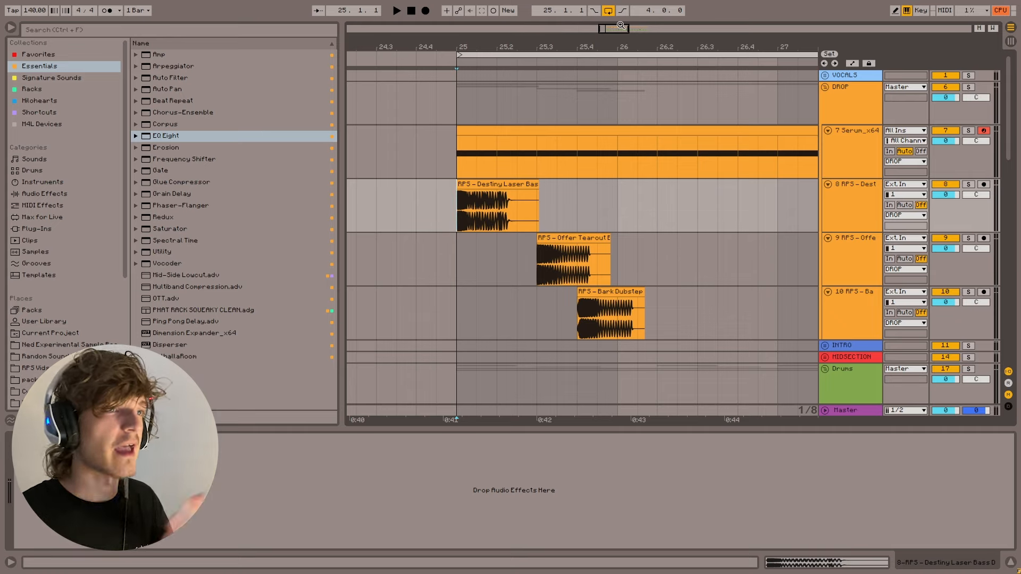
drag(605, 22, 606, 27)
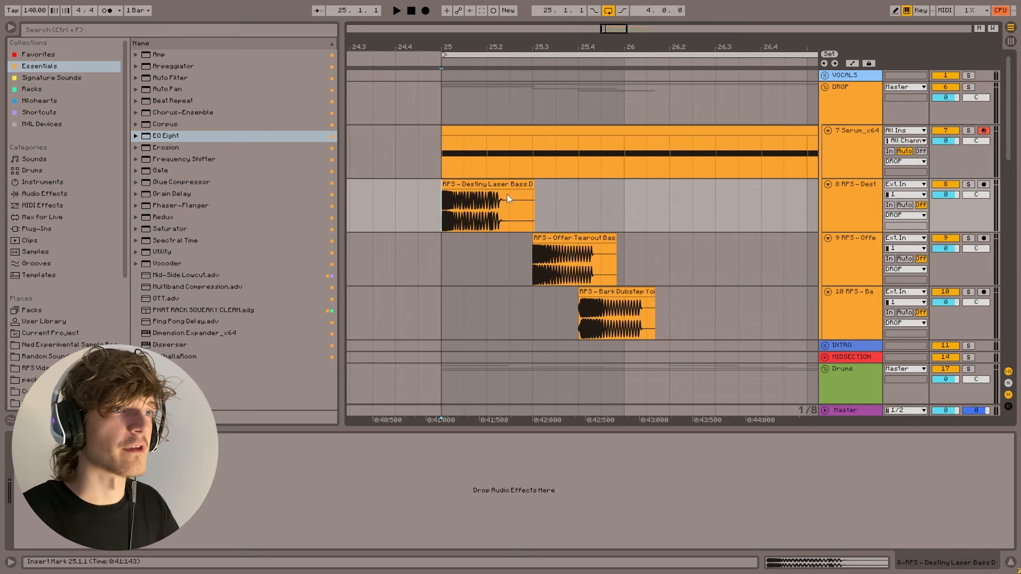
click(440, 245)
click(439, 209)
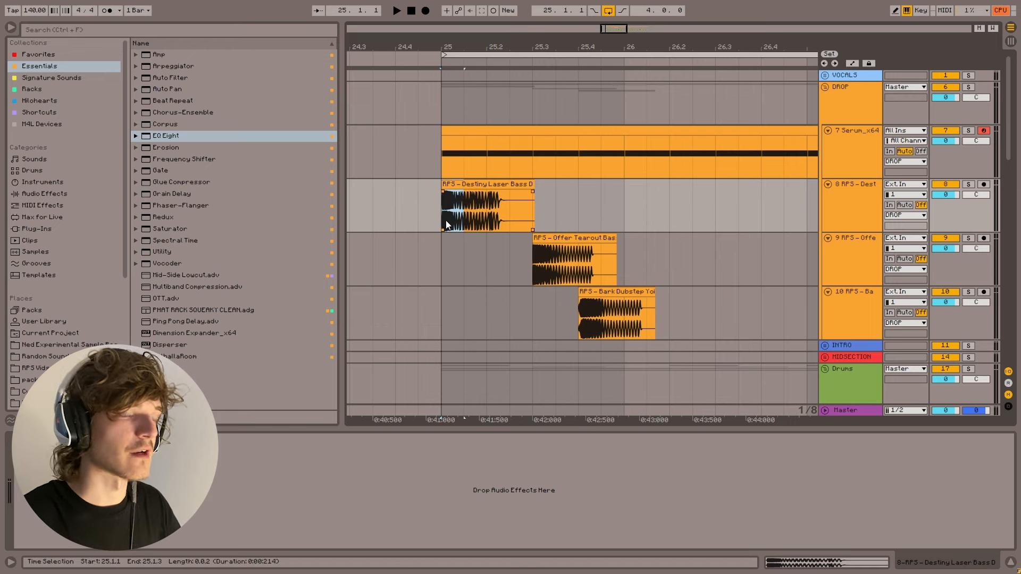
key(ctrl+d)
key(ctrl+d)
key(ctrl+d)
key(ctrl+d)
key(ctrl+d)
key(ctrl+d)
key(ctrl+d)
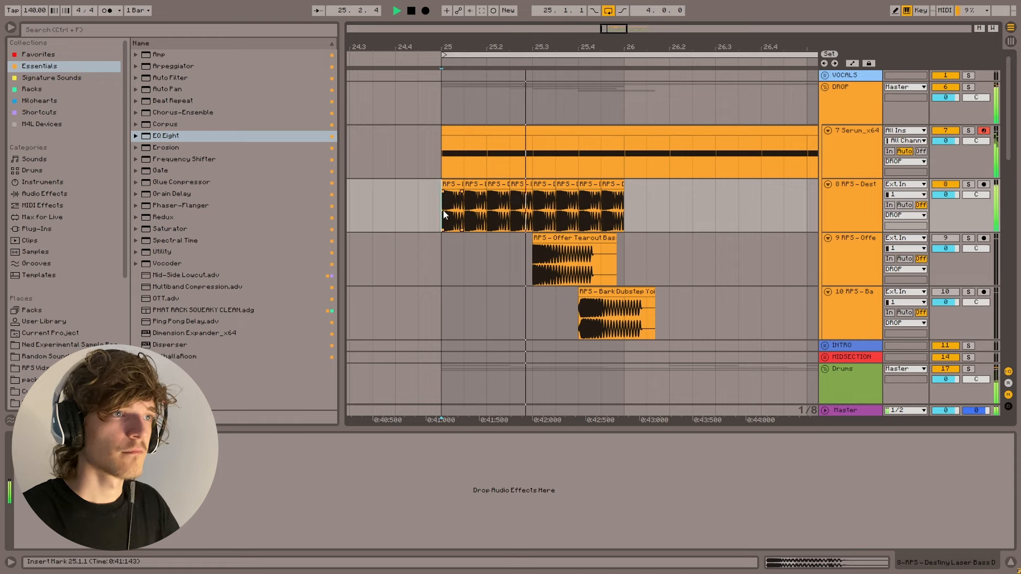
- Duplicate the full bar of half-beat Destiny Laser Bass clips from bar 25 into bar 26
drag(443, 209, 624, 209)
key(ctrl+d)
key(minus)
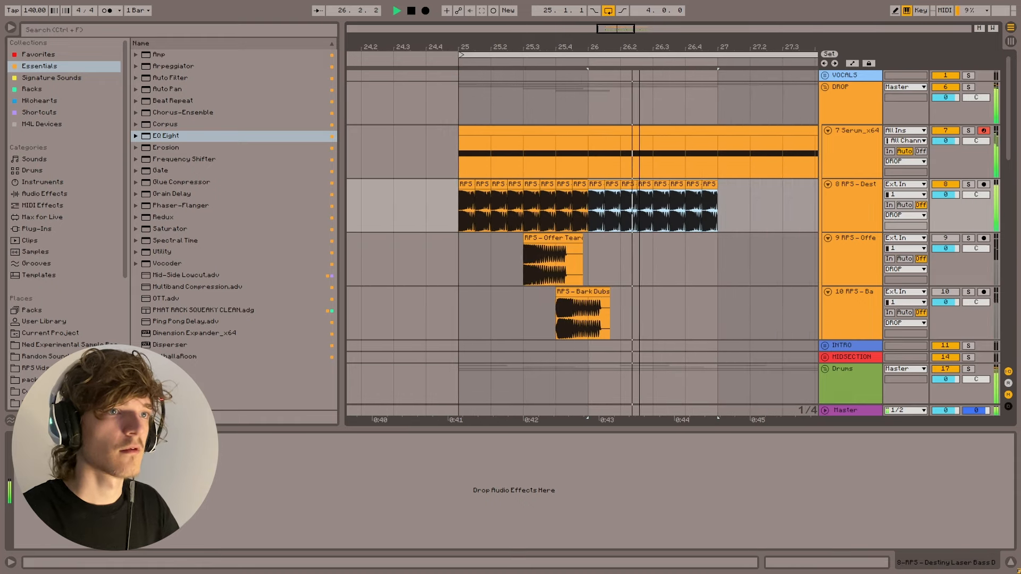
- Stop playback, show the track delay settings in the mixer, and hide them again
click(462, 219)
key(space)
click(1008, 406)
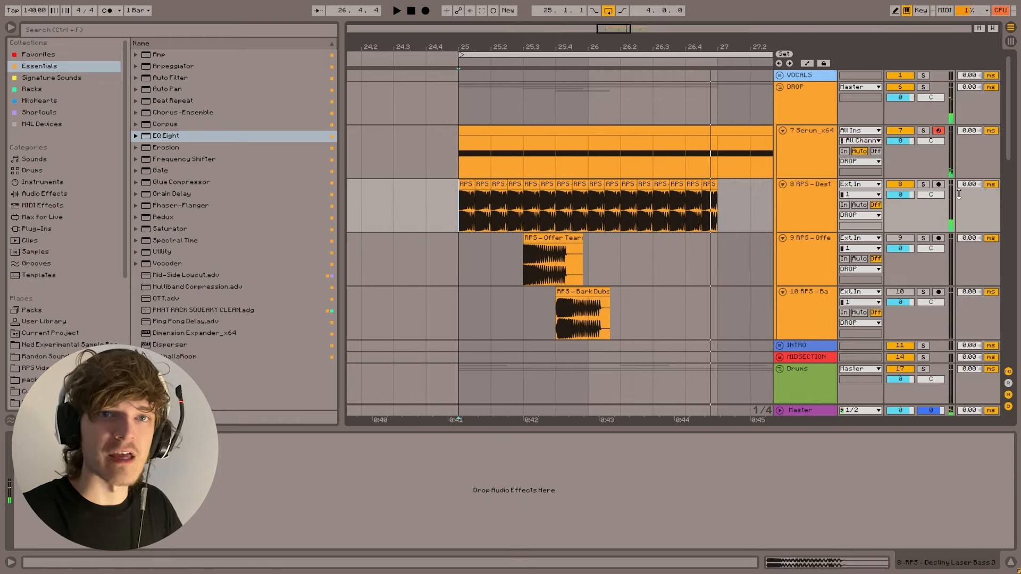
click(1008, 406)
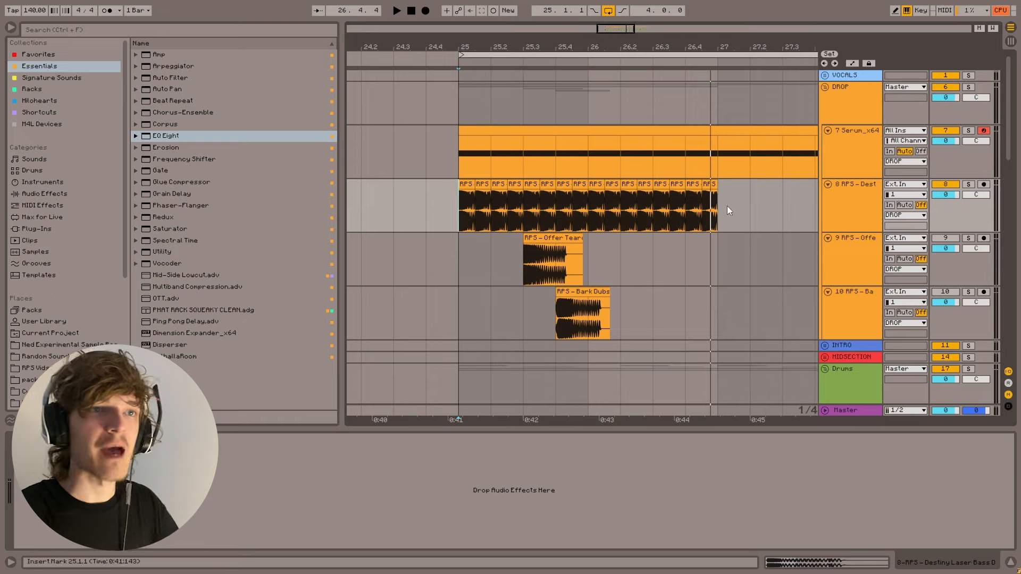
- Shift all the half-beat Destiny Laser Bass clips slightly later than bar 25 and play them against the drums
drag(726, 206, 462, 204)
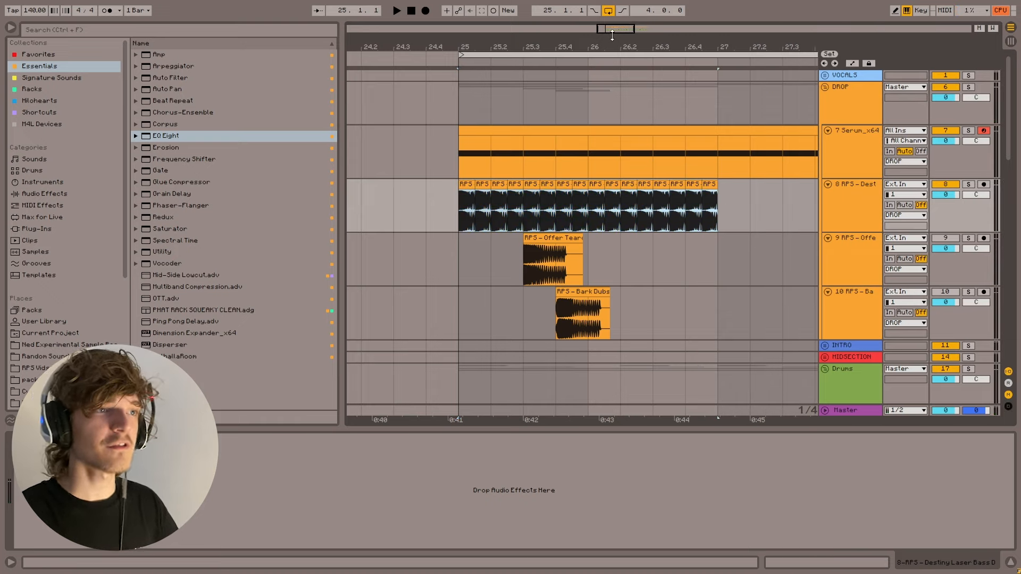
key(plus)
key(plus)
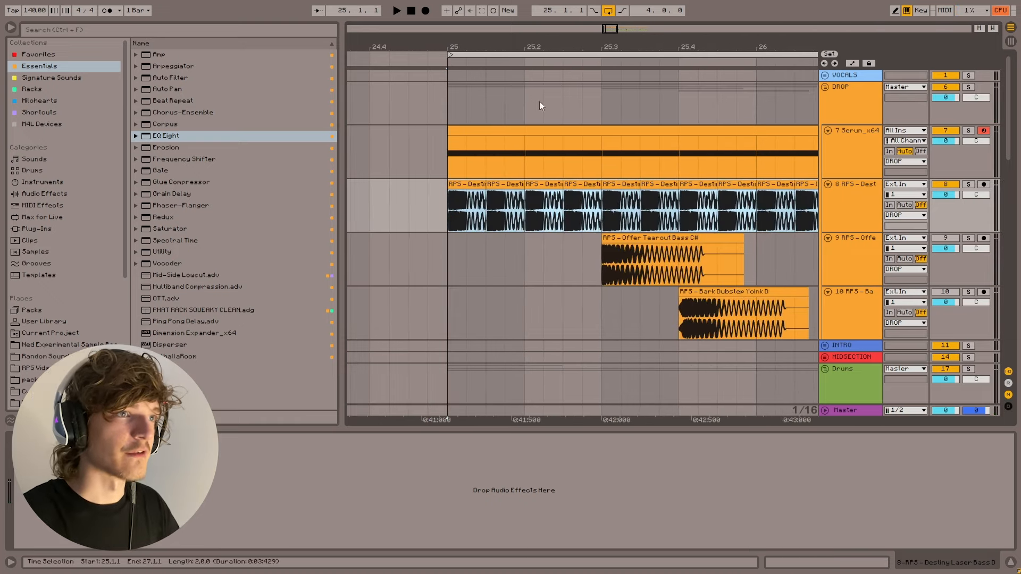
drag(463, 184, 475, 190)
click(445, 213)
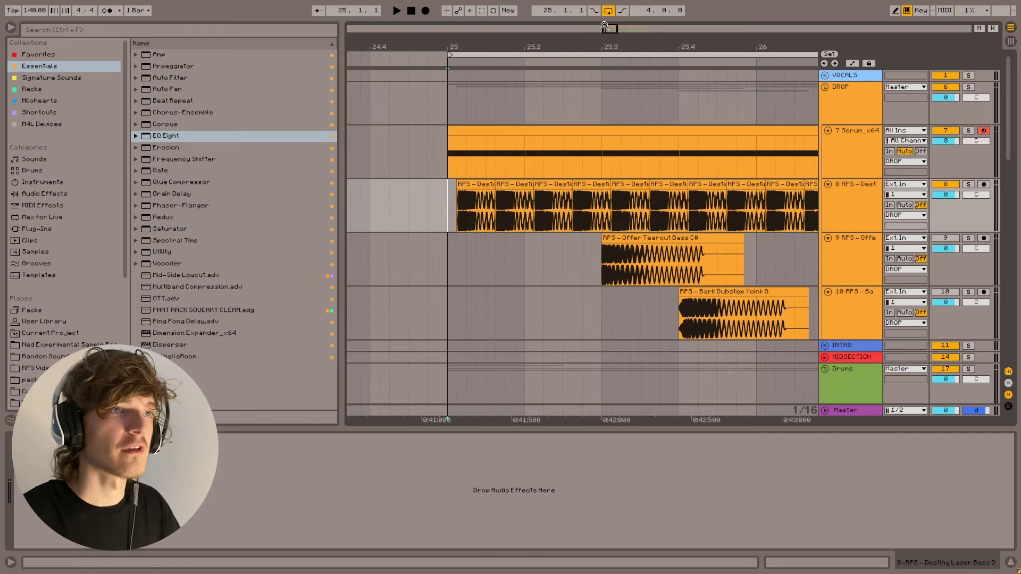
drag(610, 30, 610, 25)
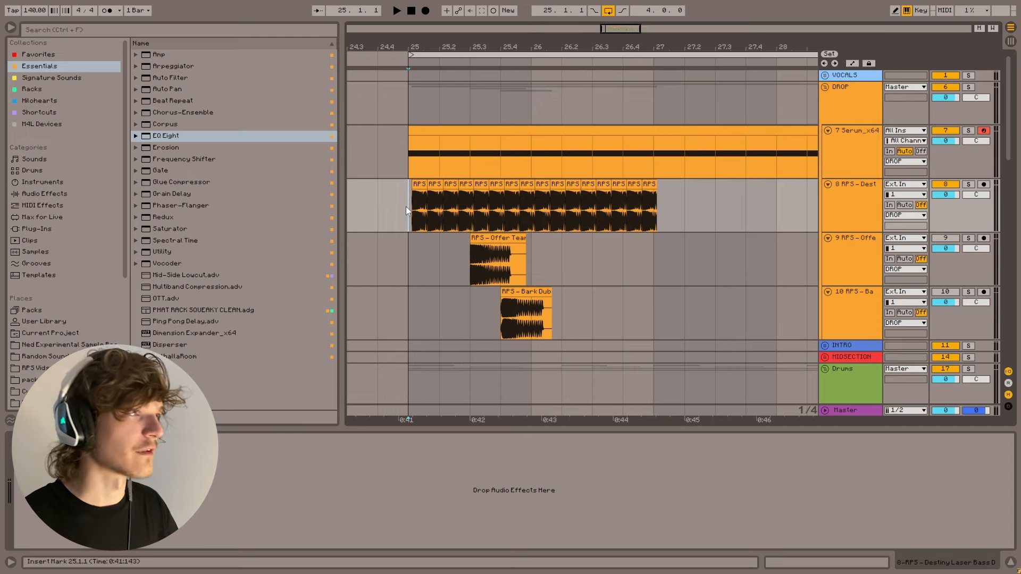
key(space)
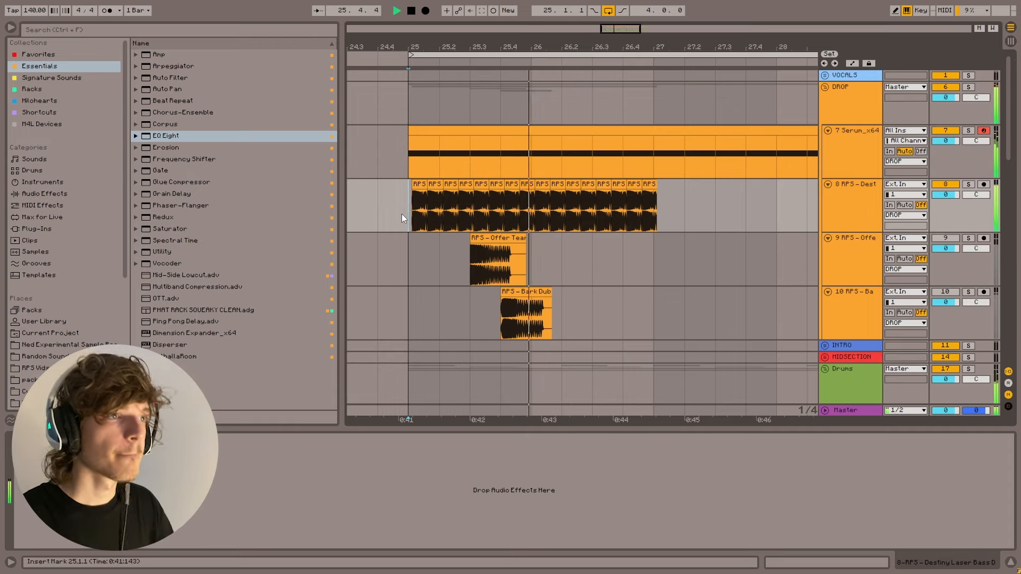
drag(401, 214, 423, 214)
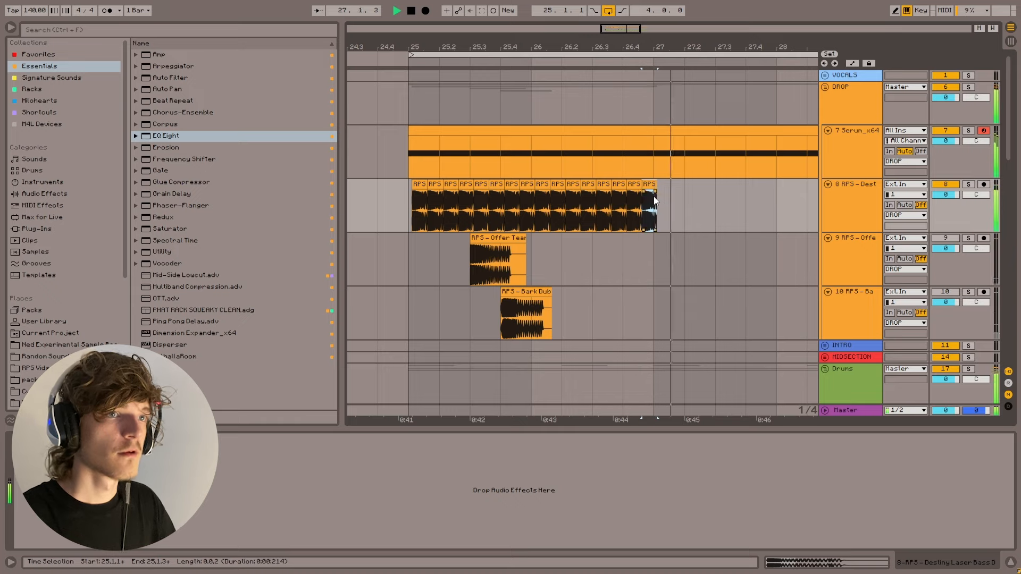
key(space)
- Return the half-beat Destiny Laser Bass clips to start exactly at bar 25 and play the drop
drag(653, 196, 424, 203)
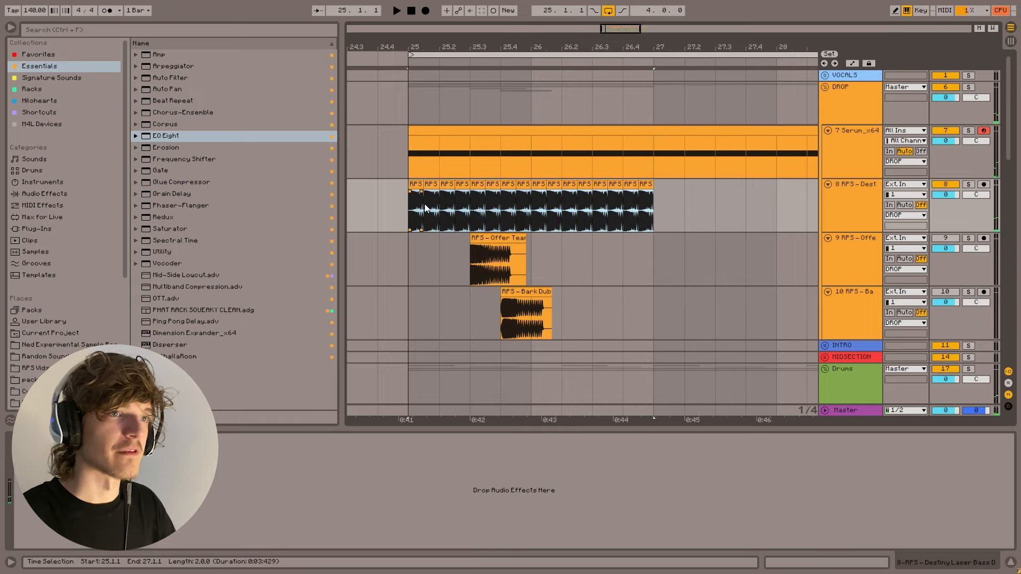
key(ctrl+d)
scroll(524, 209, up, 5)
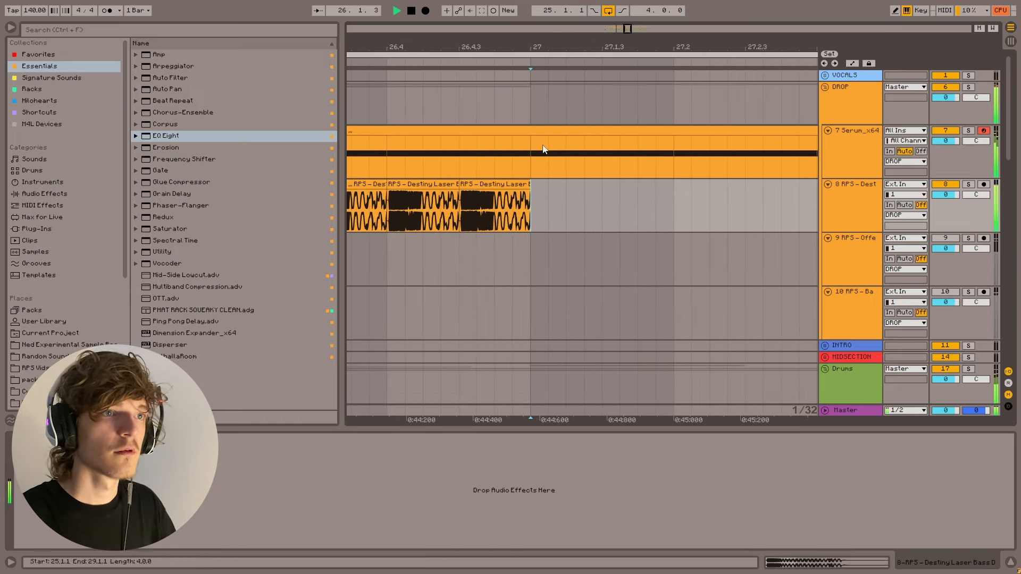
- Copy the two-bar run of half-beat Destiny Laser Bass clips to start slightly after bar 27, and play it
click(529, 210)
scroll(529, 210, down, 5)
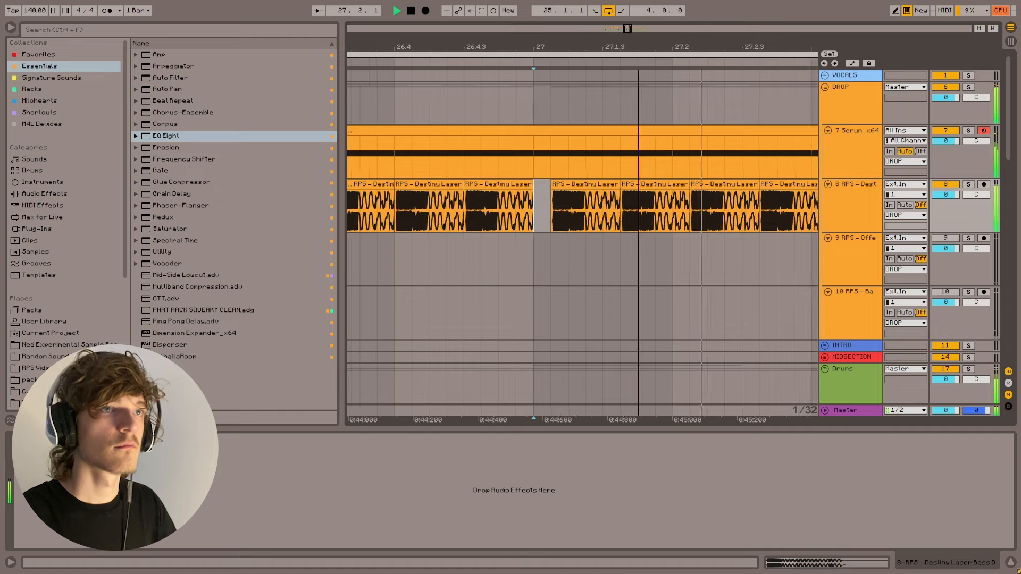
scroll(641, 47, up, 3)
key(space)
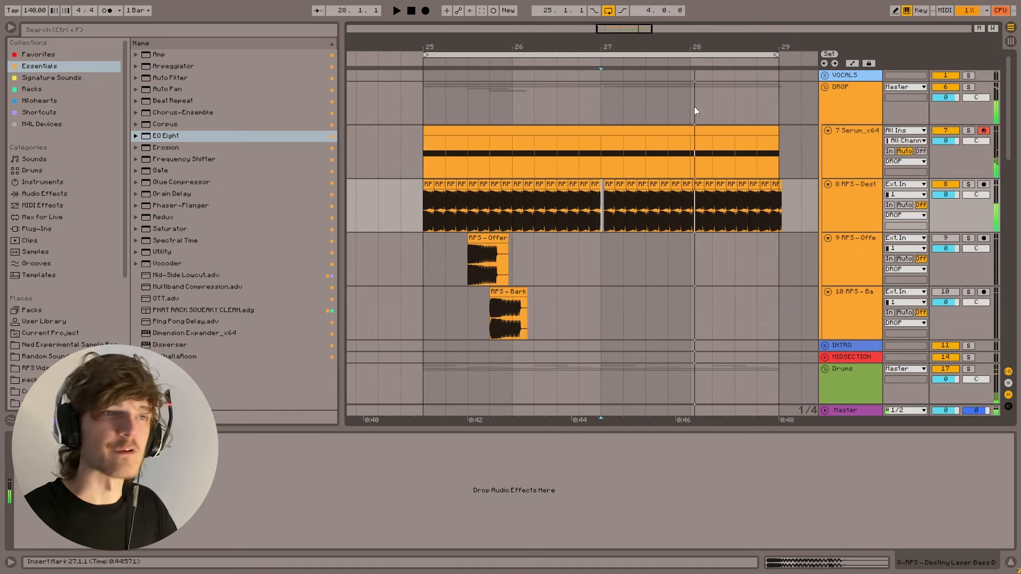
- Rebuild the second run of half-beat Destiny Laser Bass clips from 27.1.2 through the end of bar 28, and play it
shift+click(776, 210)
scroll(509, 210, up, 4)
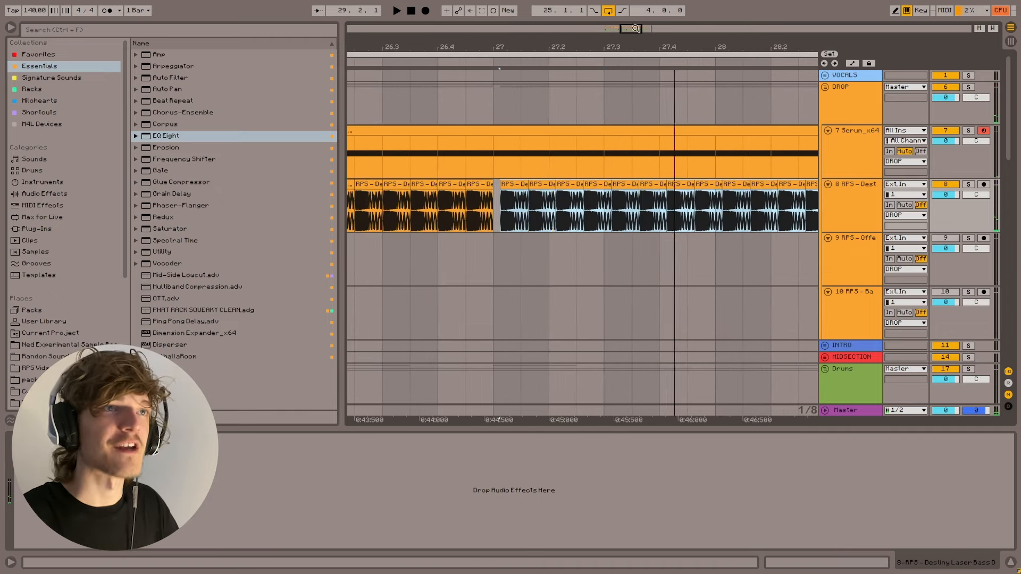
click(508, 187)
drag(508, 188, 547, 186)
key(ctrl+d)
key(ctrl+d)
key(ctrl+d)
key(ctrl+d)
key(ctrl+d)
key(ctrl+d)
key(ctrl+d)
key(ctrl+d)
key(ctrl+d)
key(ctrl+d)
key(ctrl+d)
key(ctrl+d)
key(ctrl+d)
key(ctrl+d)
key(ctrl+d)
key(ctrl+d)
scroll(640, 30, down, 3)
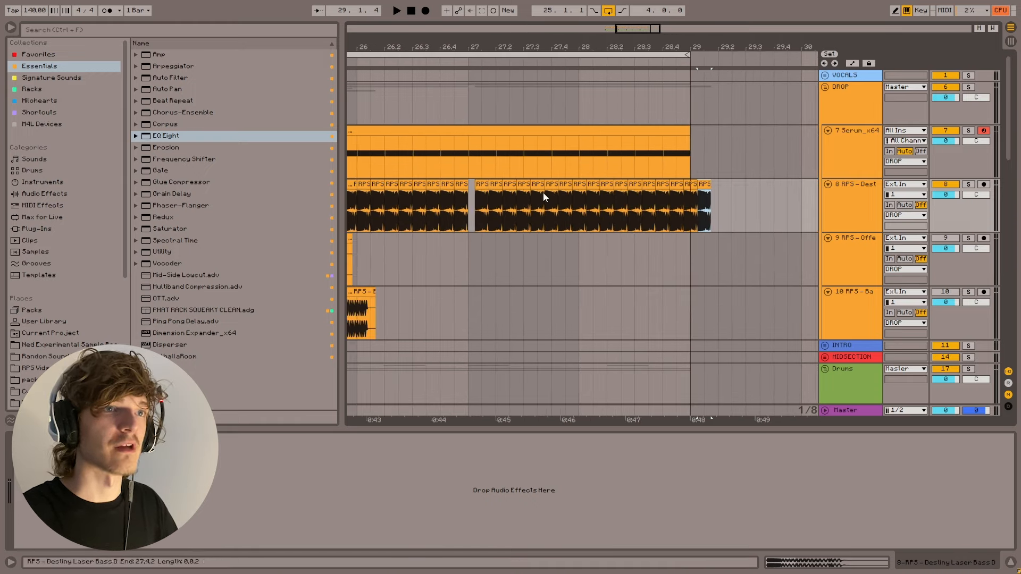
key(space)
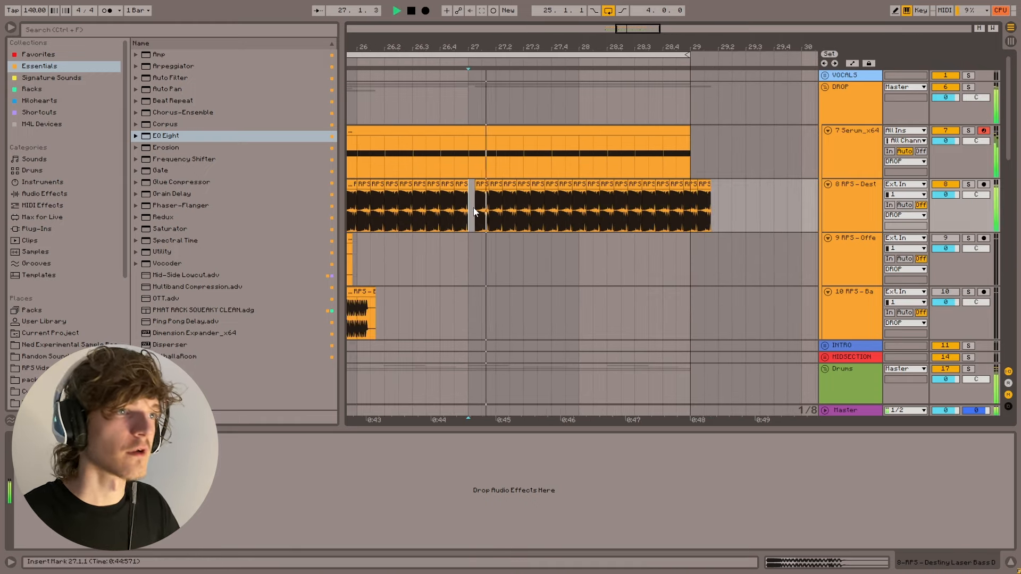
scroll(640, 34, down, 3)
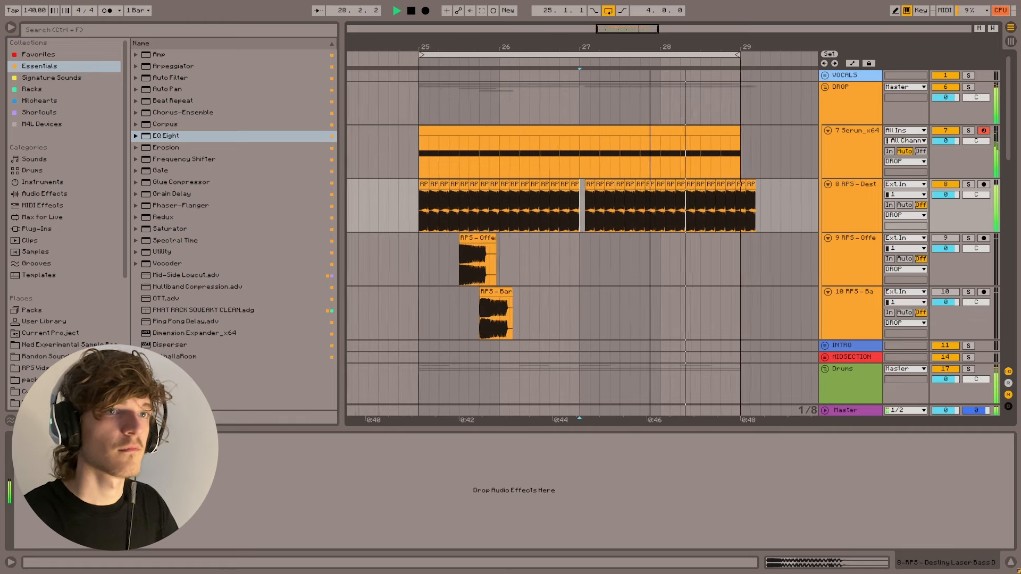
- Stop playback and delete all the Destiny Laser Bass clips after bar 27
key(space)
drag(786, 206, 582, 197)
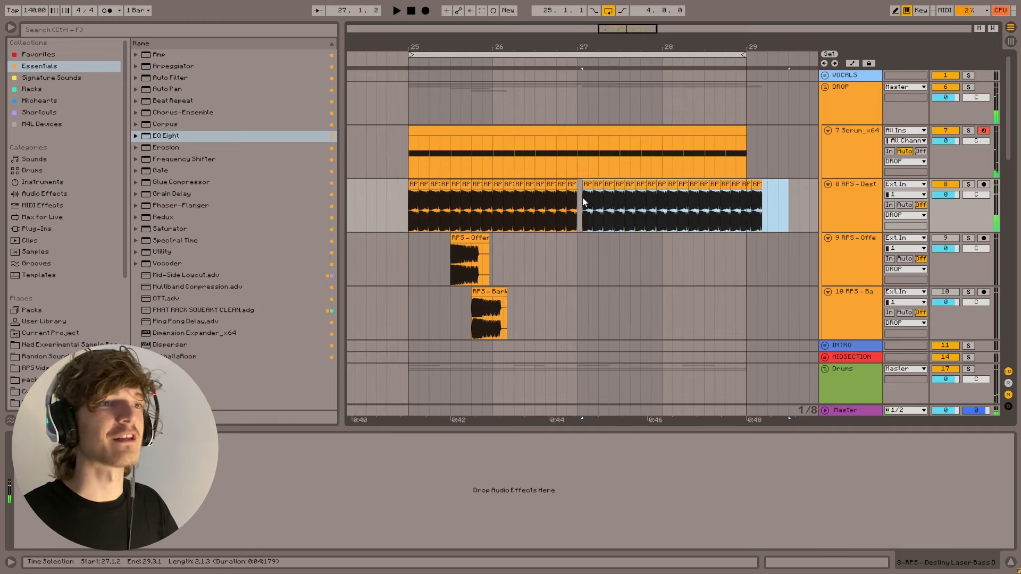
key(Delete)
- Solo the Offer Tearout Bass track and play its clip from 25.3
click(413, 208)
key(plus)
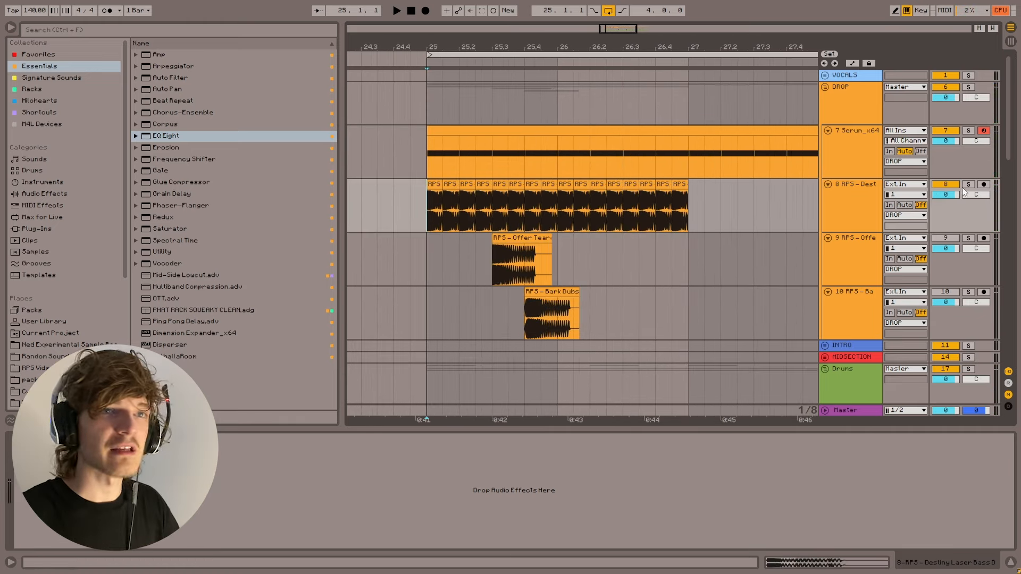
click(485, 255)
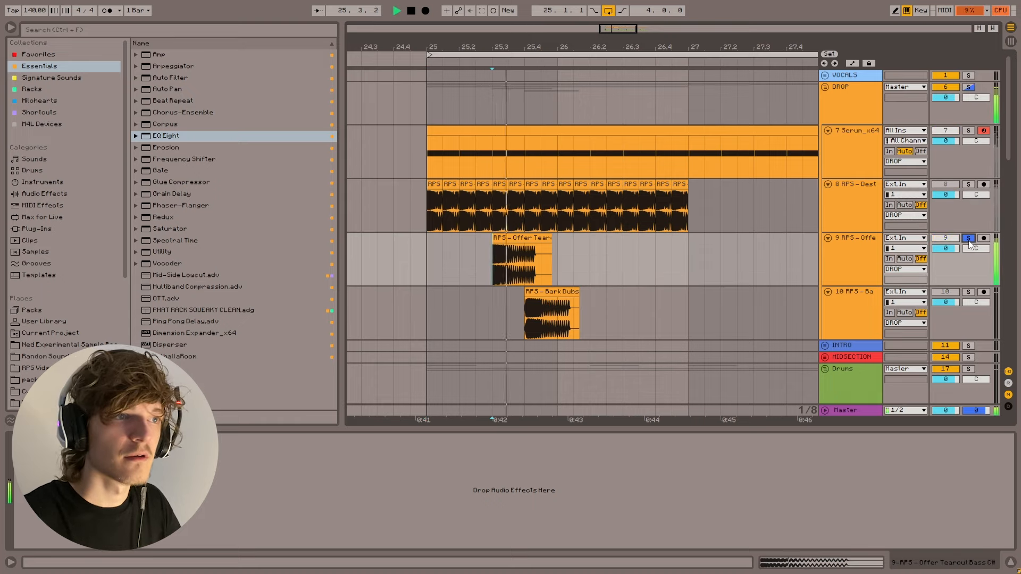
key(space)
- Place the Offer Tearout Bass clip at bar 25, trimmed to one beat, with three duplicates directly after it
key(plus)
drag(530, 247, 473, 262)
click(425, 269)
click(438, 240)
key(ctrl+d)
key(ctrl+d)
key(ctrl+d)
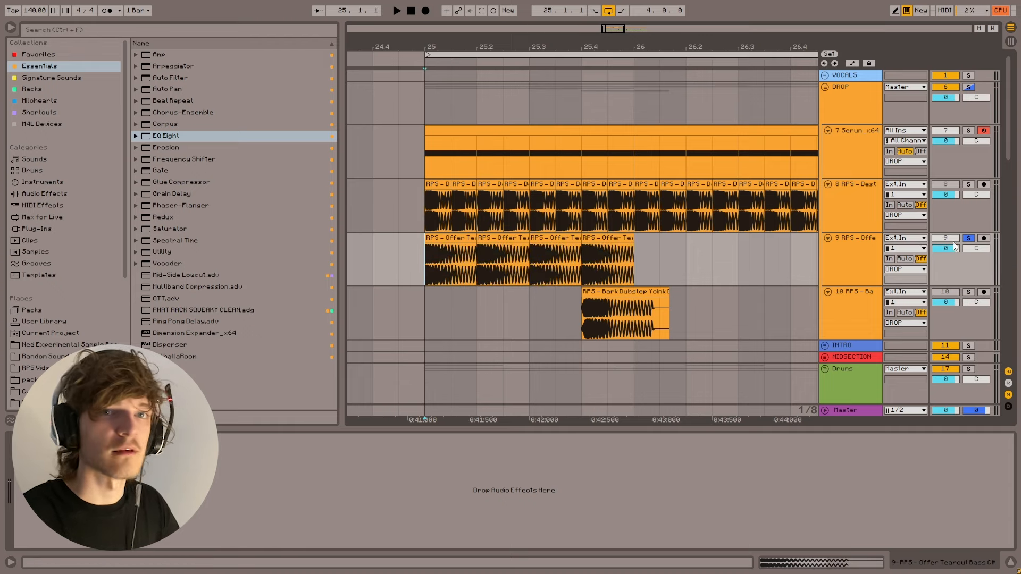
- Shift the first Offer Tearout Bass clip a sixteenth note later to 25.1.2 and audition it with the drop
key(space)
click(441, 240)
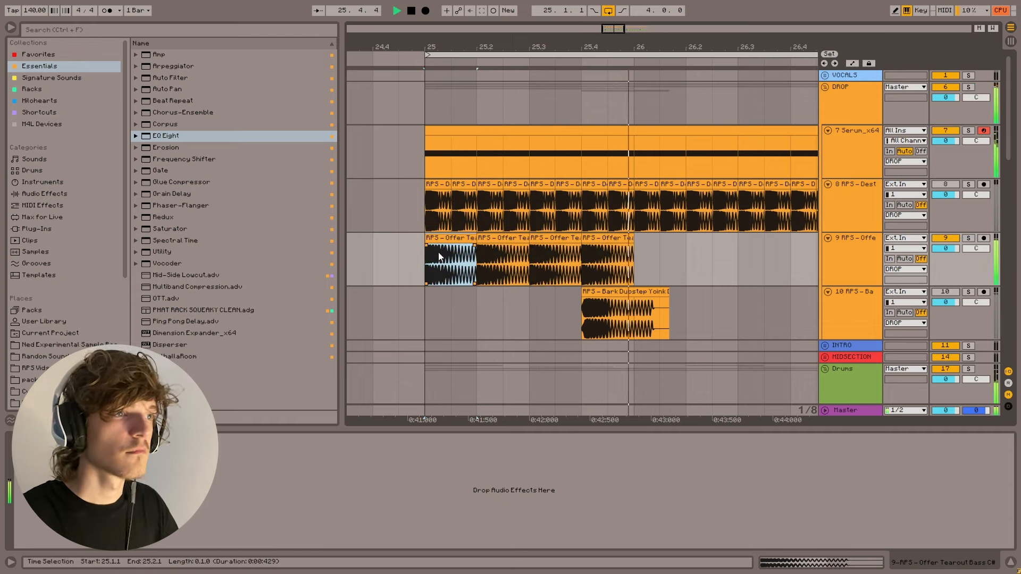
drag(441, 241, 453, 241)
key(space)
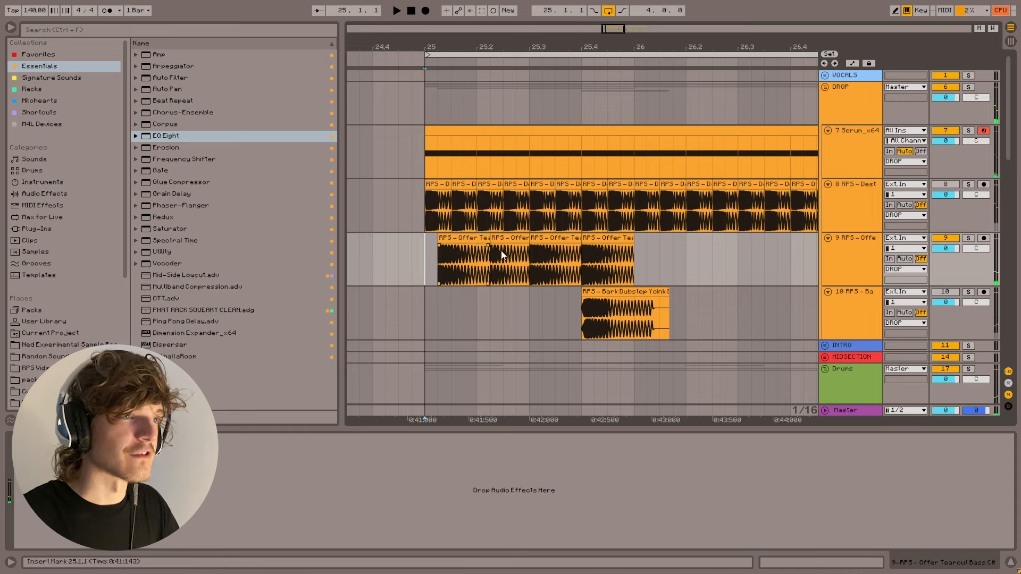
- Compare the gap before the shifted Offer Tearout Bass clip with the kick at bar 25, and play from there
click(438, 261)
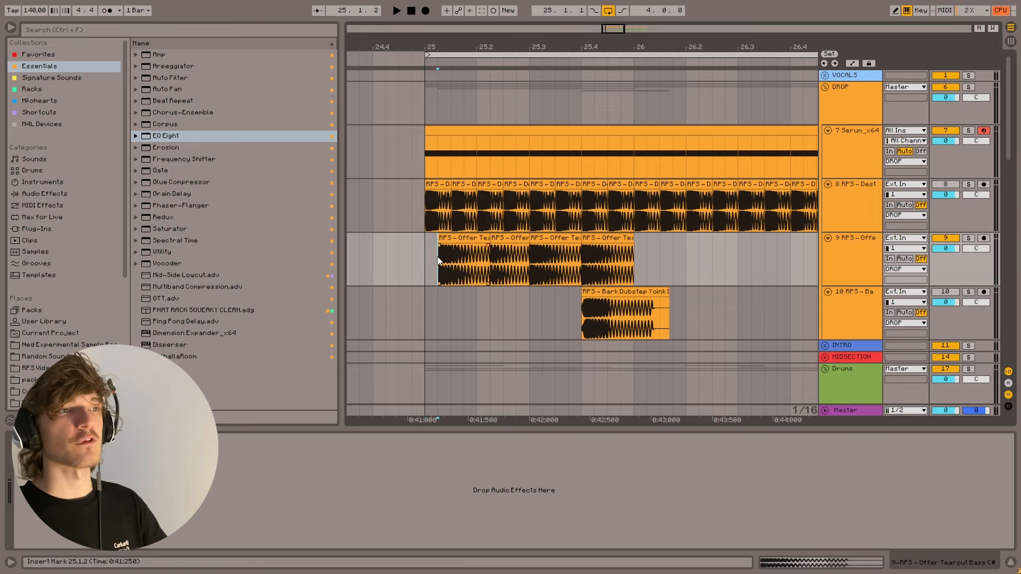
scroll(431, 242, down, 2)
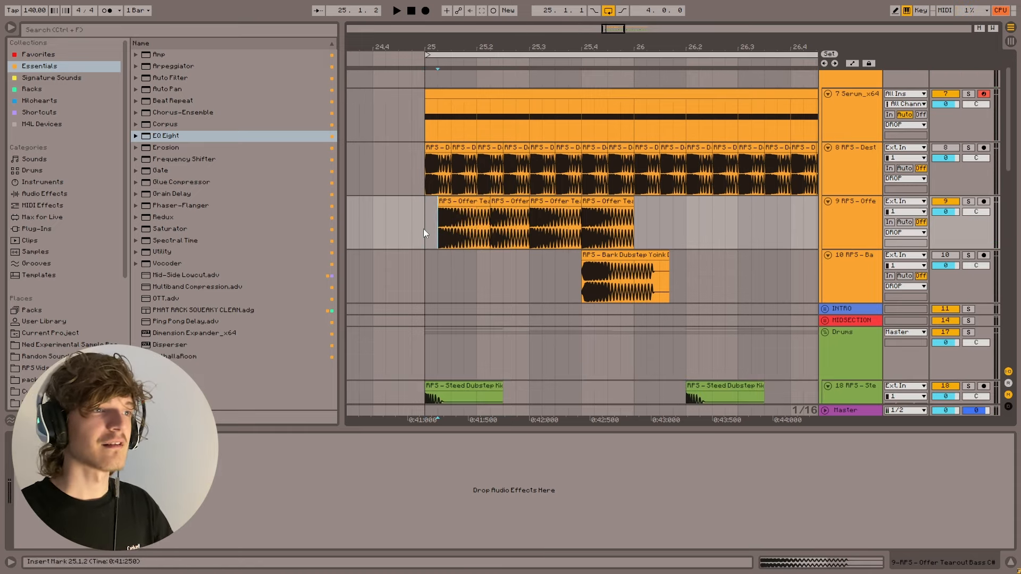
scroll(436, 307, down, 5)
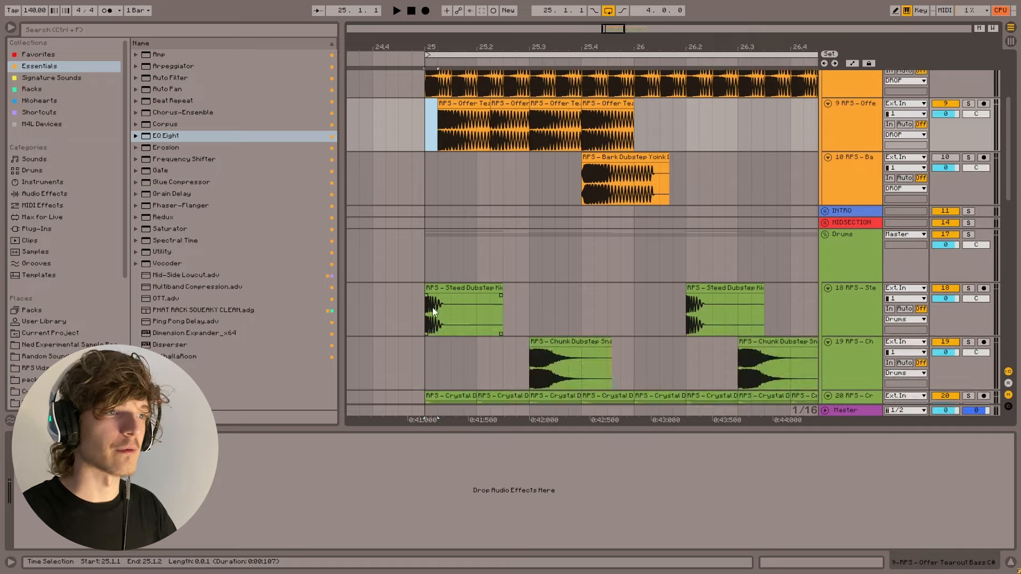
scroll(432, 307, up, 5)
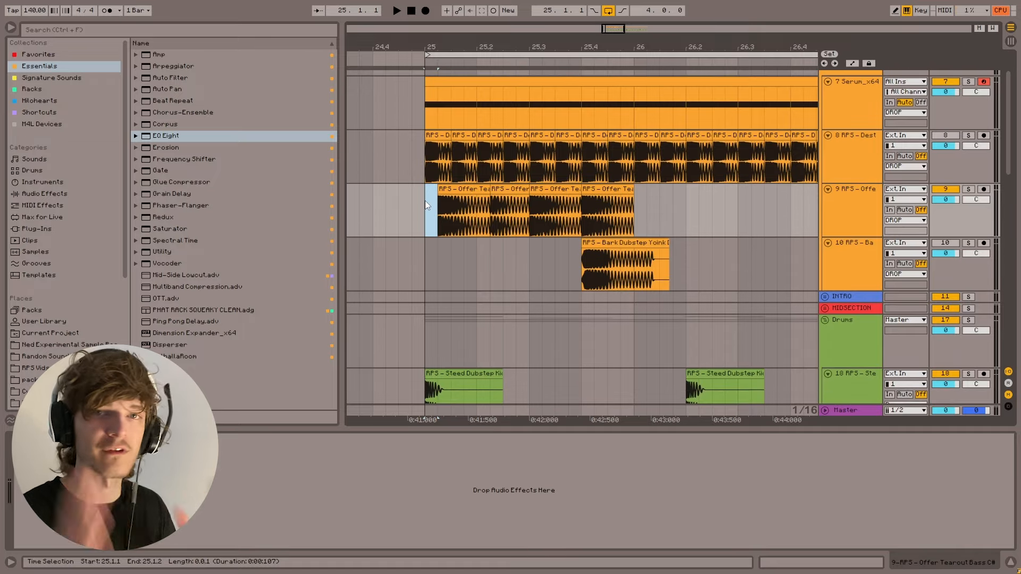
scroll(453, 198, up, 2)
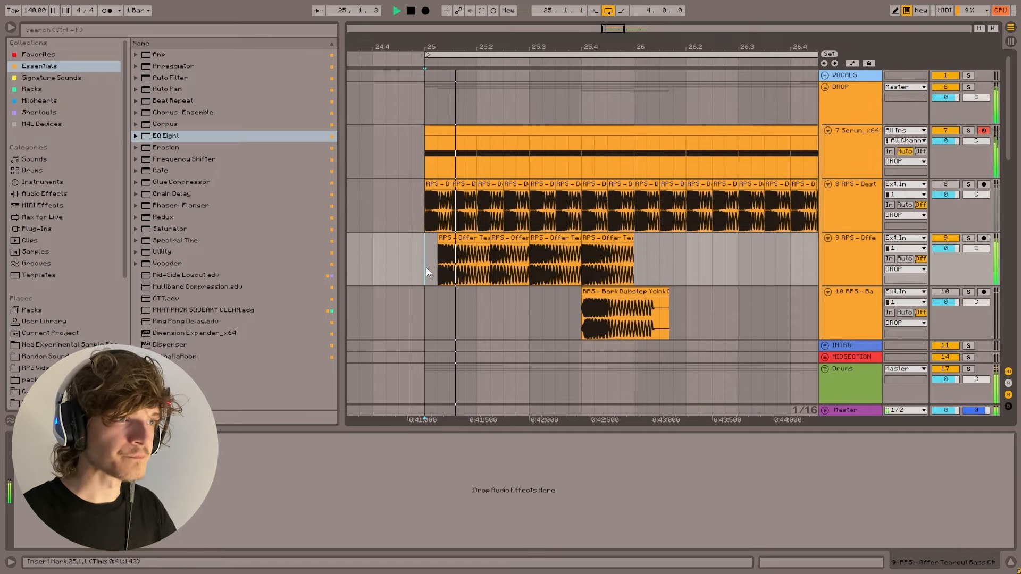
- Reduce the Offer Tearout Bass track to one clip starting slightly after bar 25 and ending at 25.2.1 with a fade-out
drag(448, 241, 705, 248)
key(space)
key(Delete)
key(space)
click(443, 249)
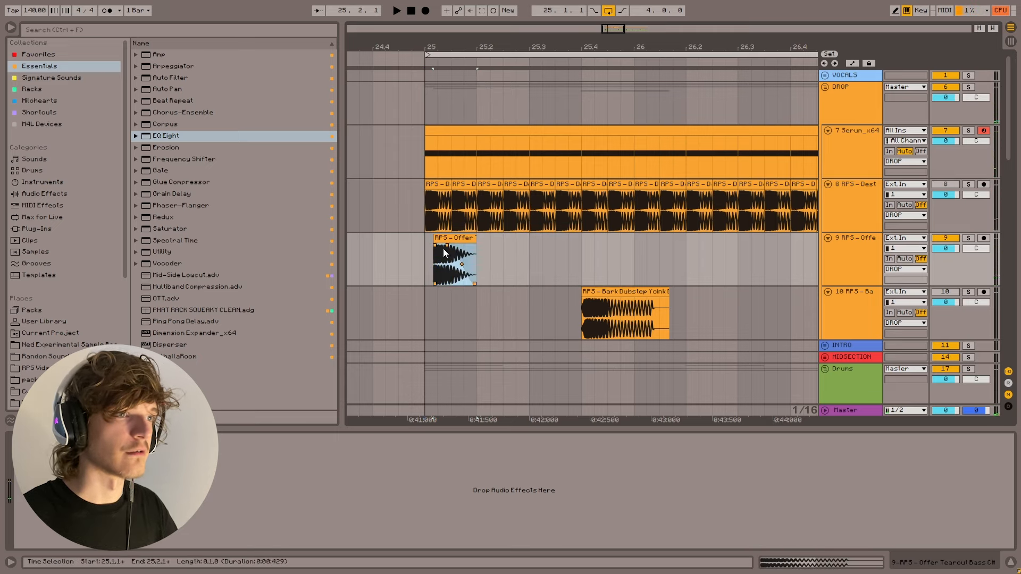
key(ctrl+d)
key(ctrl+d)
key(ctrl+d)
key(ctrl+d)
key(ctrl+d)
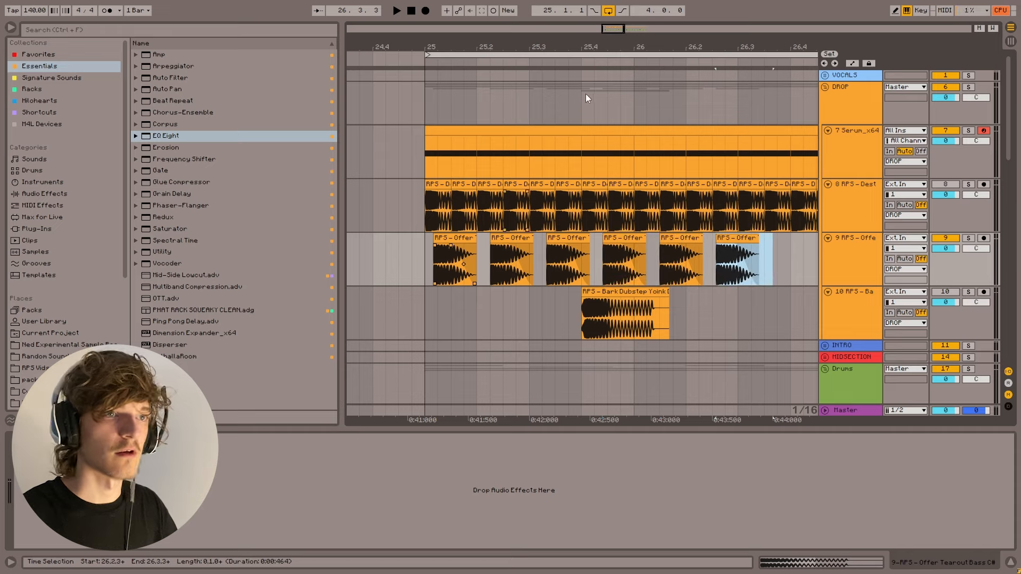
drag(601, 21, 601, 32)
key(ctrl+z)
key(ctrl+z)
key(ctrl+z)
key(ctrl+z)
key(ctrl+z)
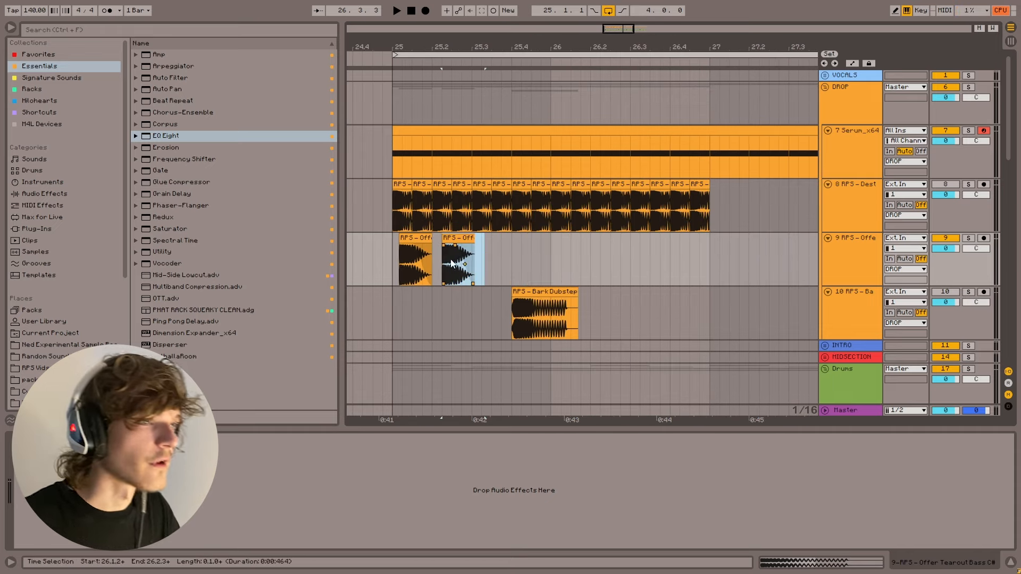
- Duplicate the full beat at bar 25, including the gap before the Offer Tearout Bass clip, to fill bars 25 and 26
shift+click(383, 263)
key(ctrl+d)
key(ctrl+d)
key(ctrl+d)
key(ctrl+d)
key(ctrl+d)
key(ctrl+d)
key(ctrl+d)
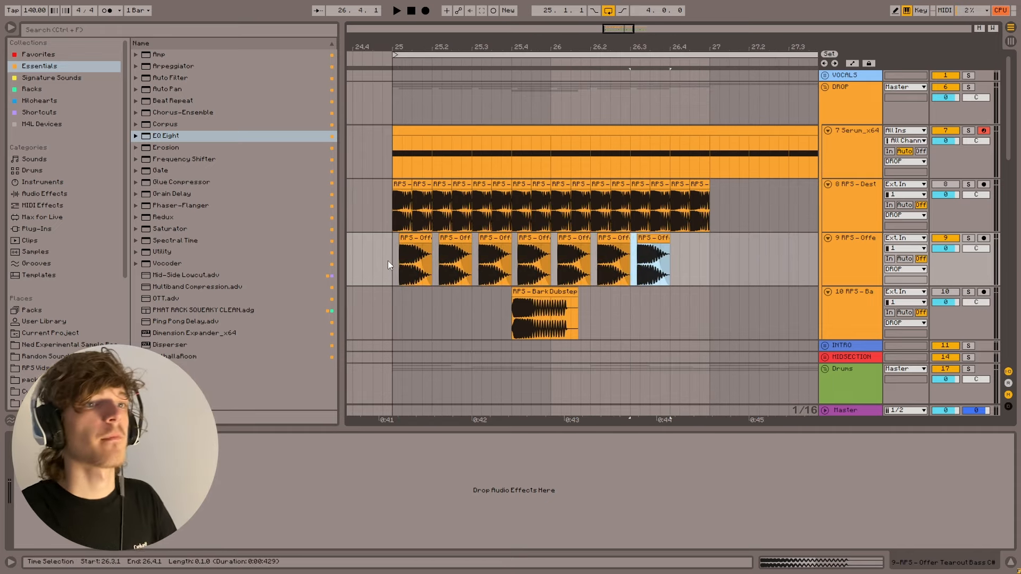
- Play the repeated late-starting Offer Tearout Bass clips from bar 25 against the drums
click(388, 261)
key(space)
key(ctrl+2)
click(390, 263)
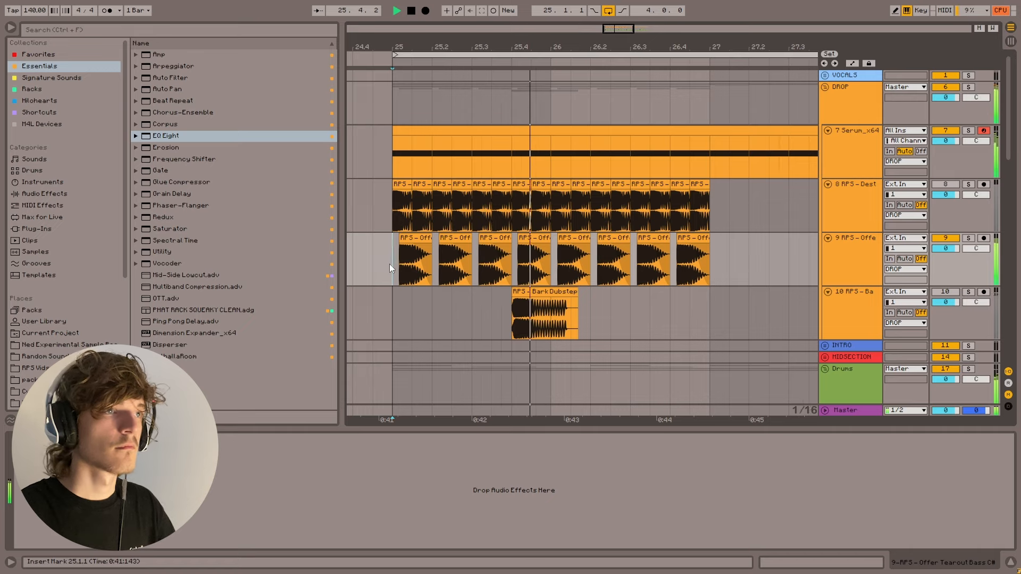
drag(598, 26, 596, 25)
key(space)
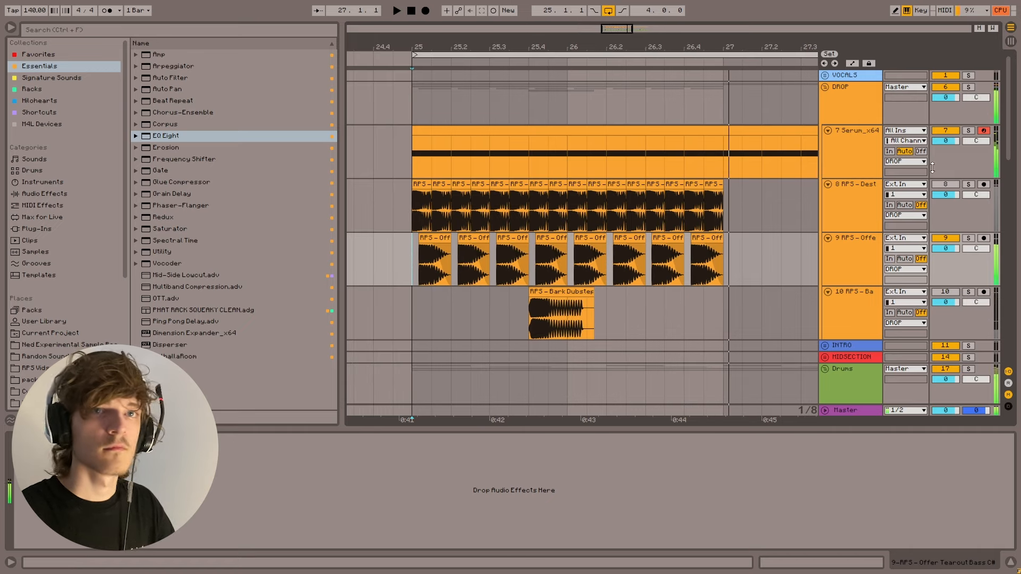
key(space)
click(409, 215)
key(space)
- Solo the Bark Dubstep Yoink track and play its clip from 25.4
click(968, 291)
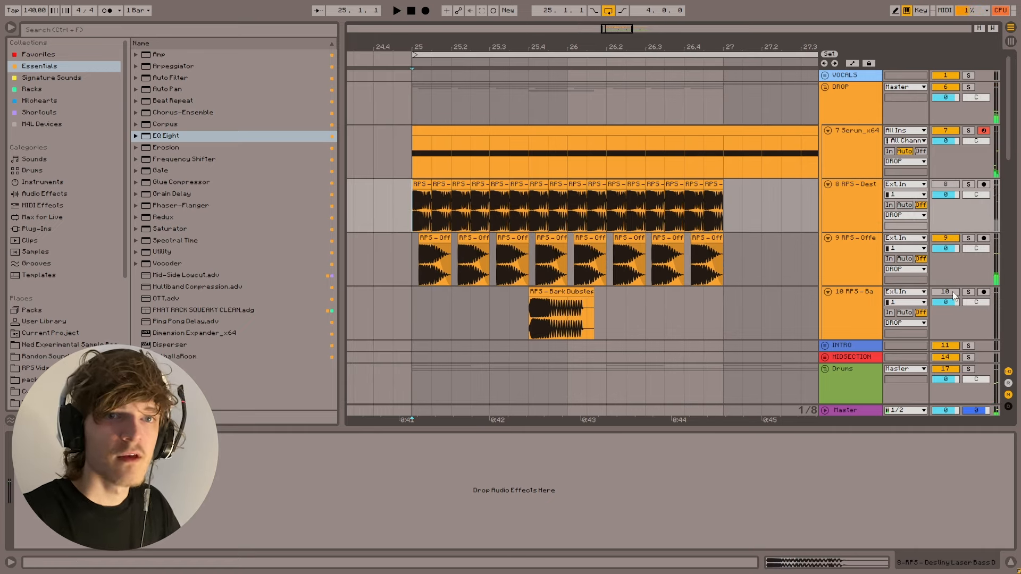
click(533, 327)
key(space)
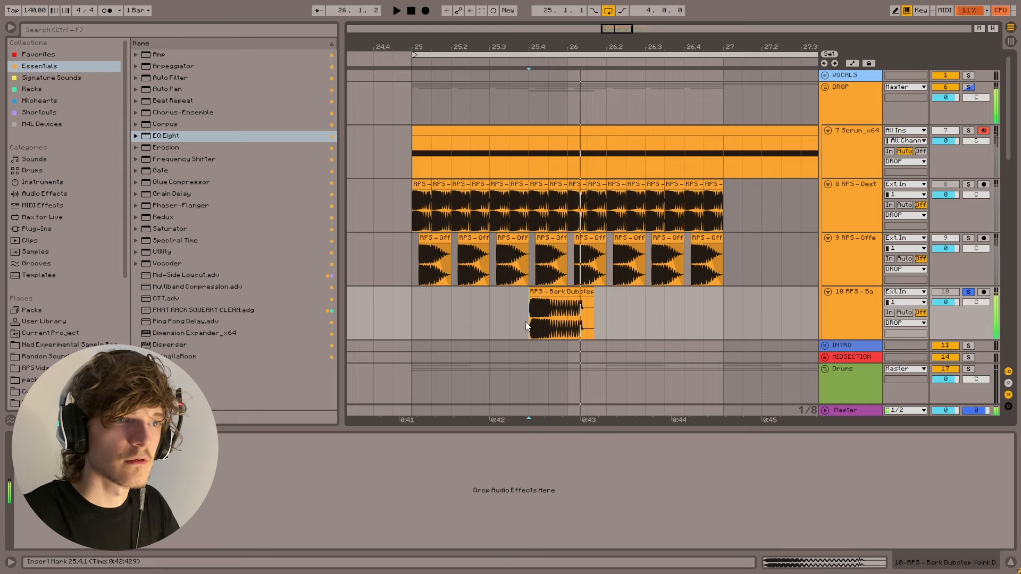
key(space)
key(space)
- Move the Bark Dubstep Yoink clip to the start of bar 25 and audition it soloed
click(415, 320)
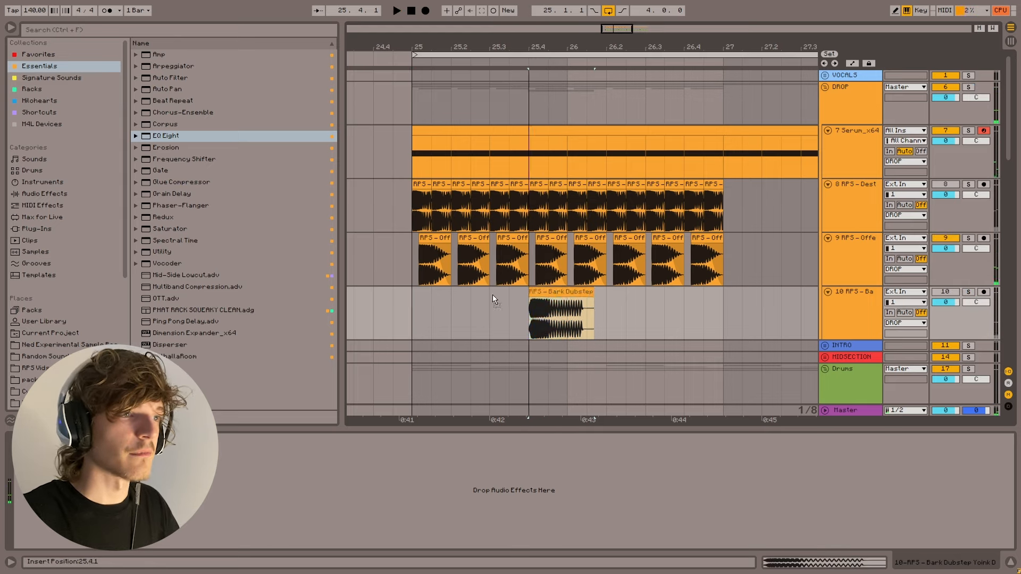
drag(532, 321, 415, 321)
click(969, 292)
click(458, 292)
key(space)
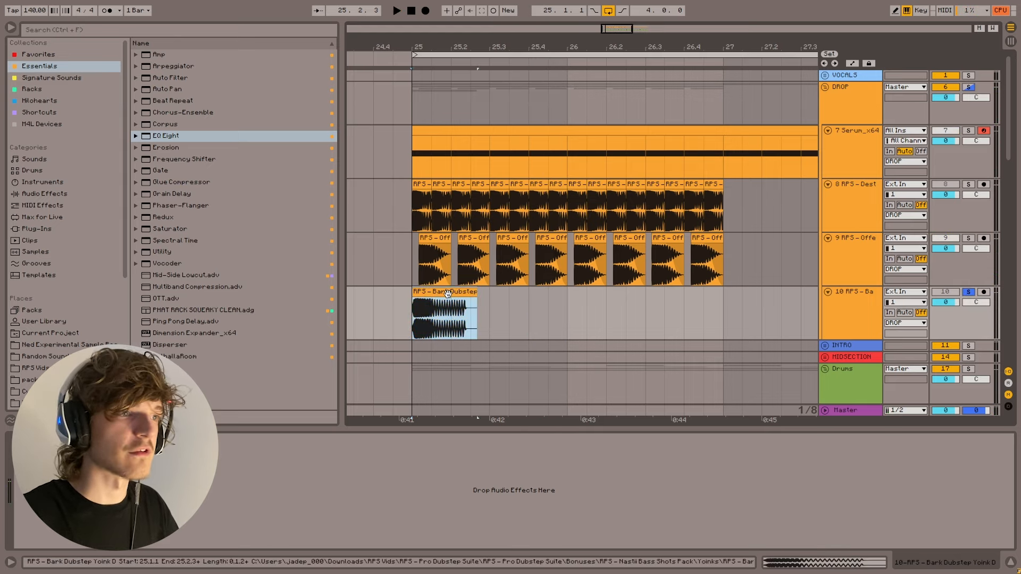
key(space)
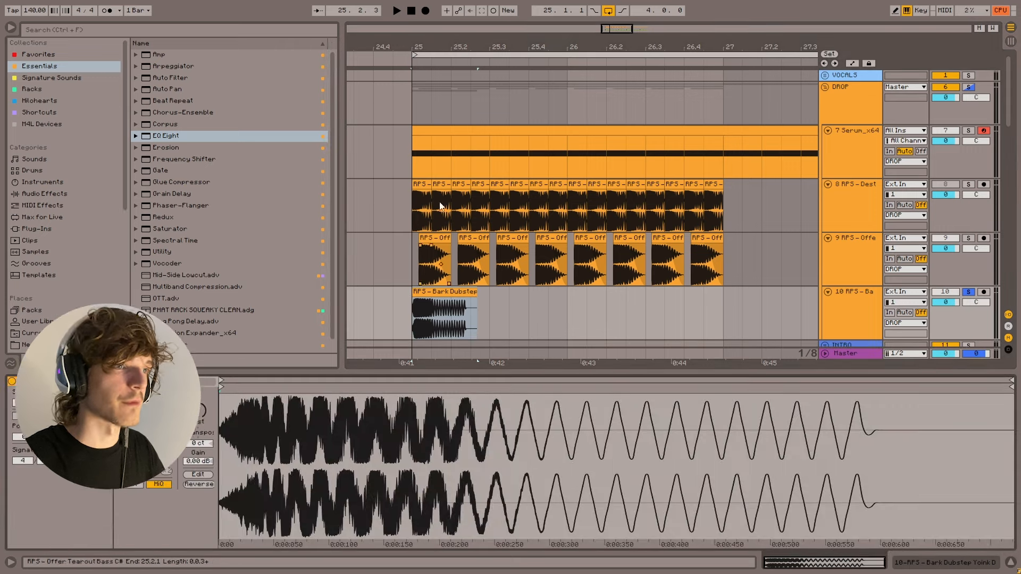
- Open the Bark Dubstep Yoink clip's sample details and waveform
double_click(445, 299)
drag(608, 37, 604, 64)
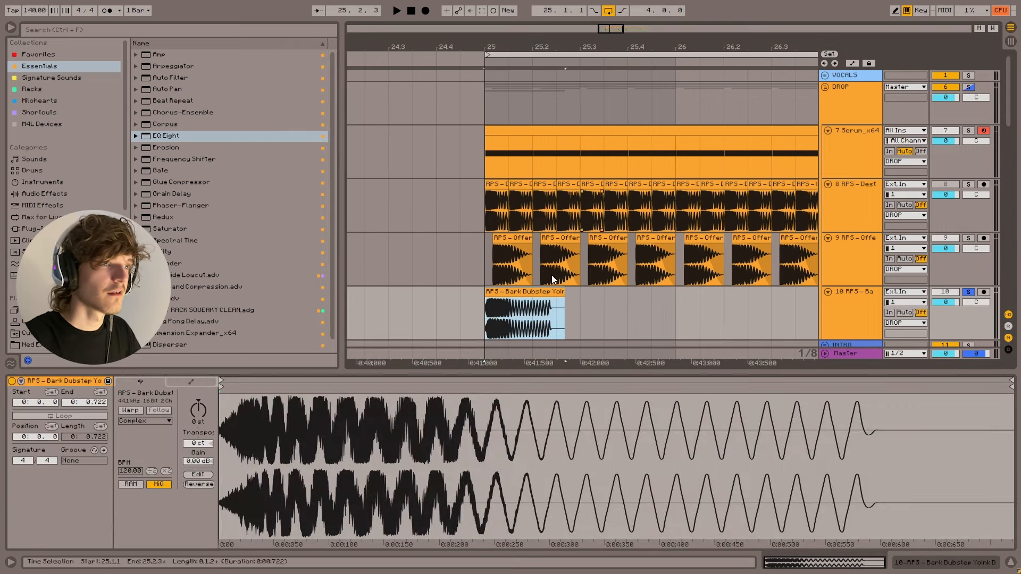
scroll(551, 276, down, 3)
- Turn warping on for the Bark Dubstep Yoink clip and switch it back off
click(131, 410)
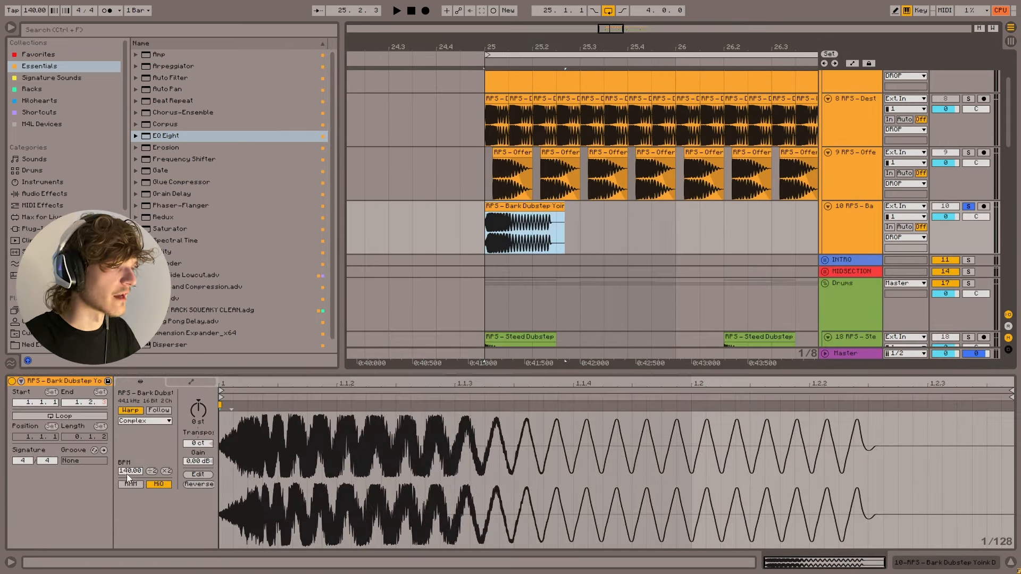
click(129, 411)
click(129, 411)
click(491, 240)
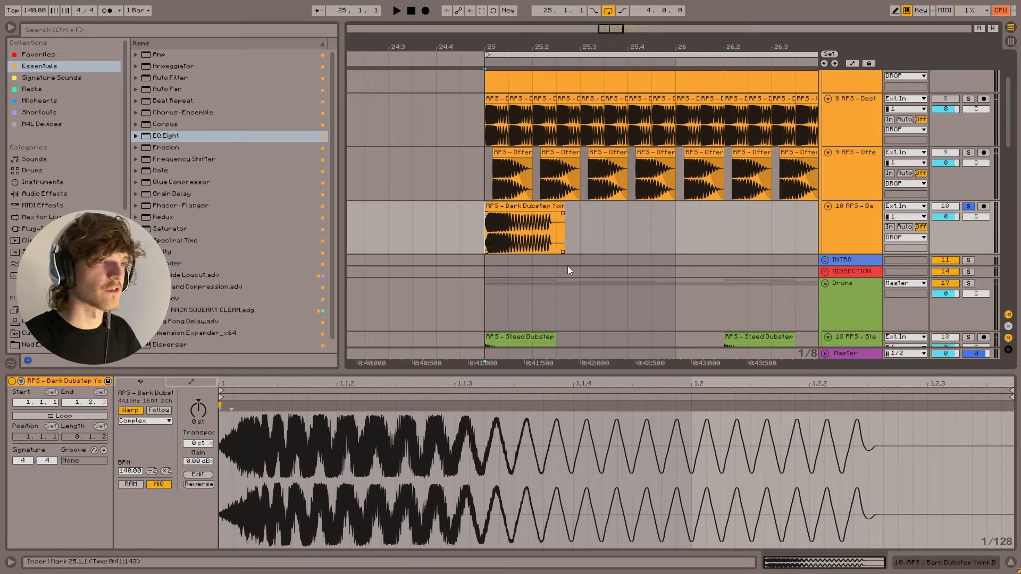
click(130, 410)
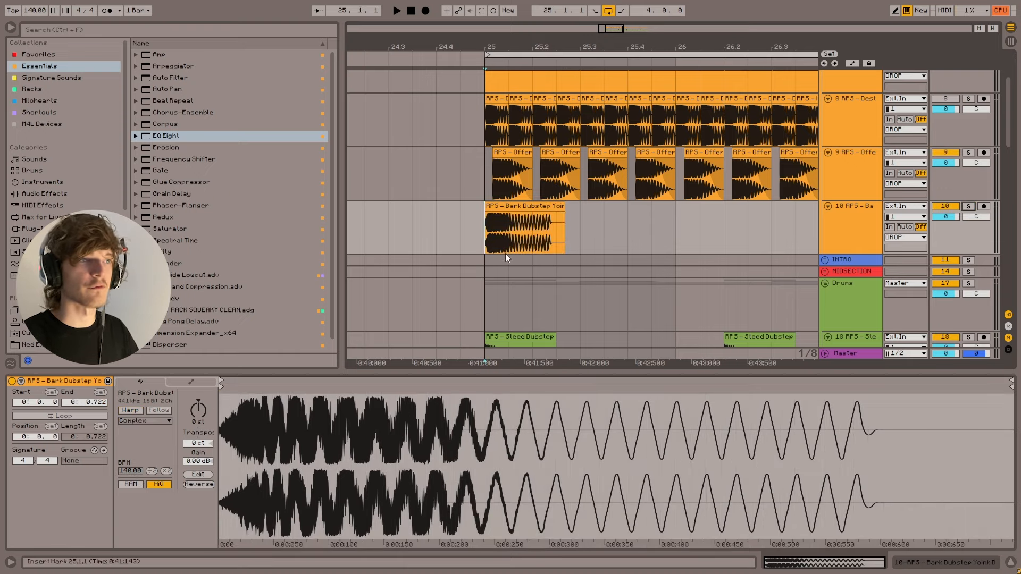
- Examine the first half beat of the Bark Dubstep Yoink waveform and compare its attack with the Destiny Laser Bass clip
drag(486, 238, 503, 235)
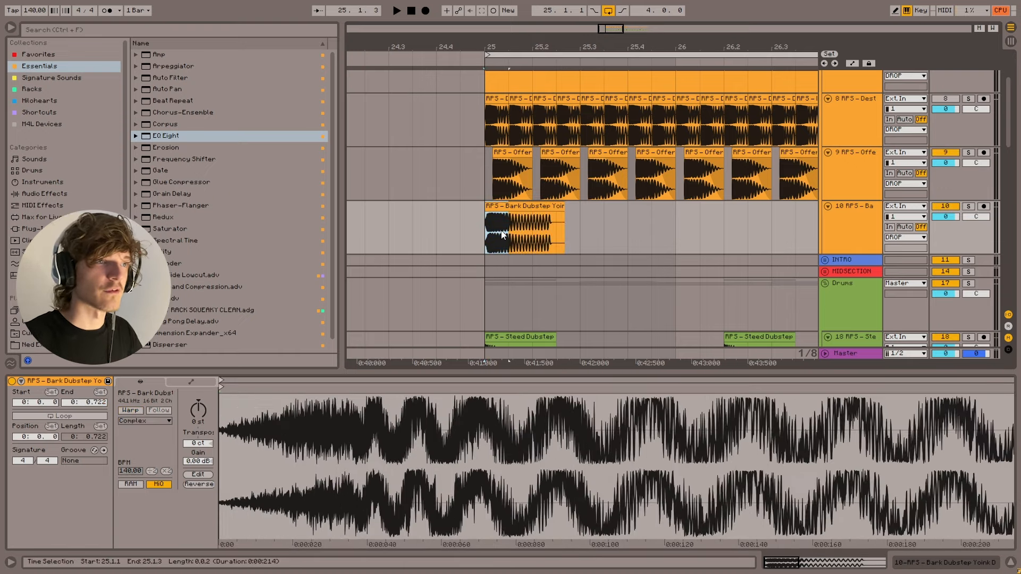
click(484, 117)
scroll(751, 160, up, 1)
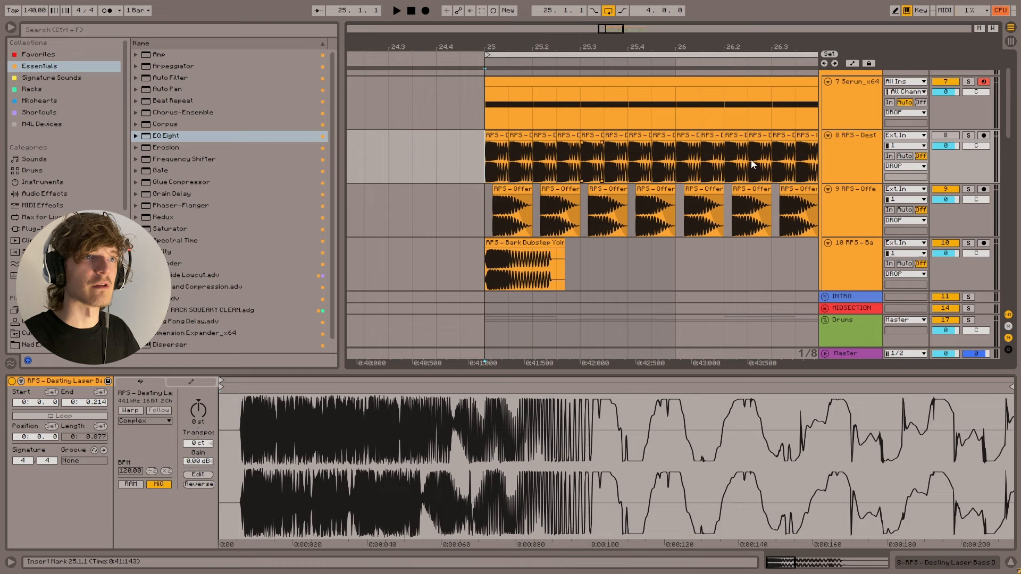
- Collapse the Destiny Laser Bass track and return to the Bark Dubstep Yoink clip
click(828, 135)
click(553, 237)
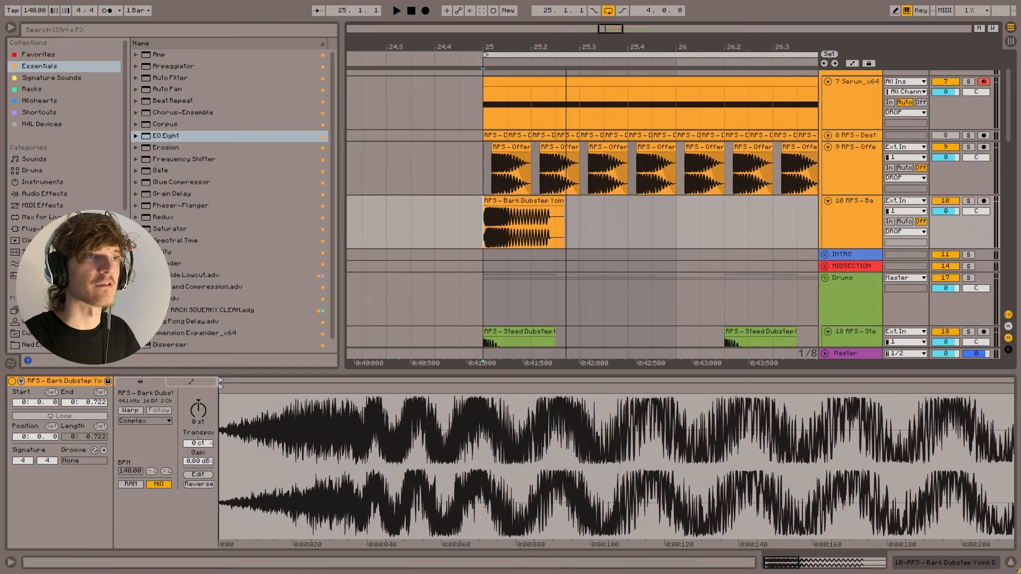
- Repeat the first half beat of the Bark Dubstep Yoink clip seven times to fill bar 25
key(ctrl+d)
key(ctrl+d)
key(ctrl+d)
key(ctrl+d)
key(ctrl+d)
key(ctrl+d)
key(ctrl+d)
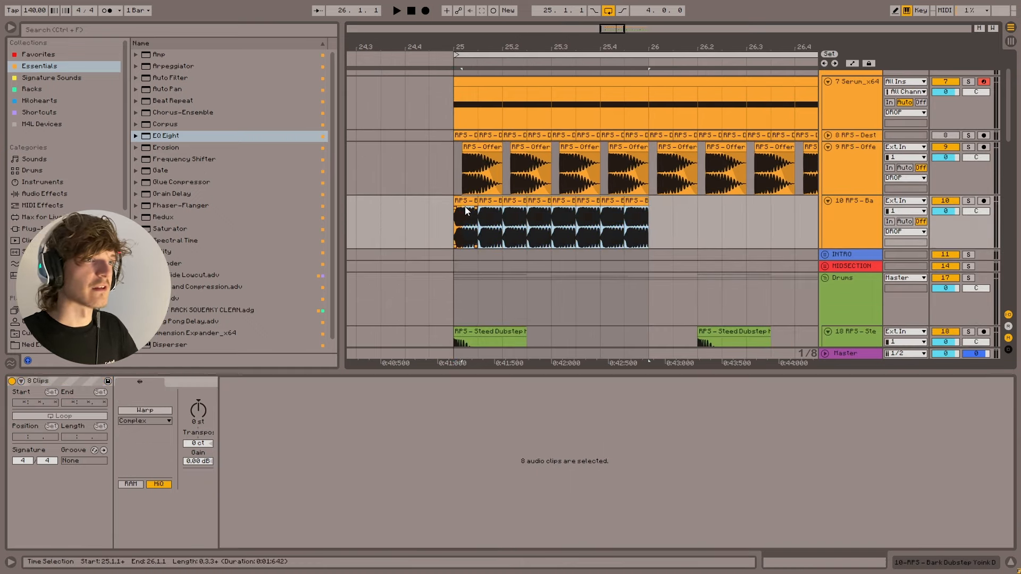
- Shift the row of Bark Dubstep Yoink clips slightly later than bar 25's downbeat and play from bar 25
key(ctrl+1)
drag(461, 202, 469, 203)
click(850, 249)
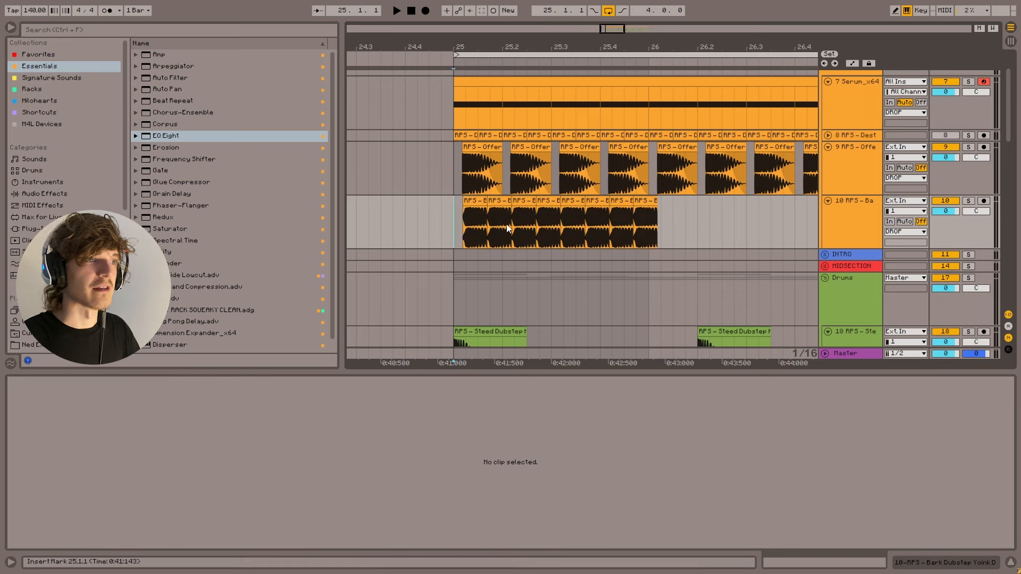
scroll(849, 249, up, 1)
double_click(850, 248)
key(space)
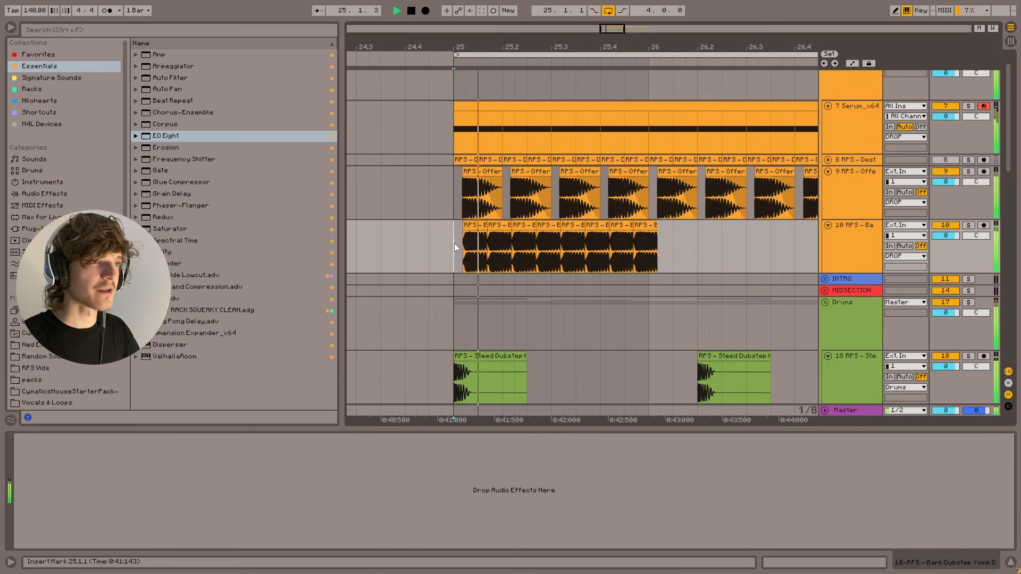
- Stop playback and nudge the Bark Dubstep Yoink clips slightly earlier to tighten their timing after the kick
drag(463, 247, 672, 251)
key(space)
drag(473, 226, 469, 226)
click(463, 250)
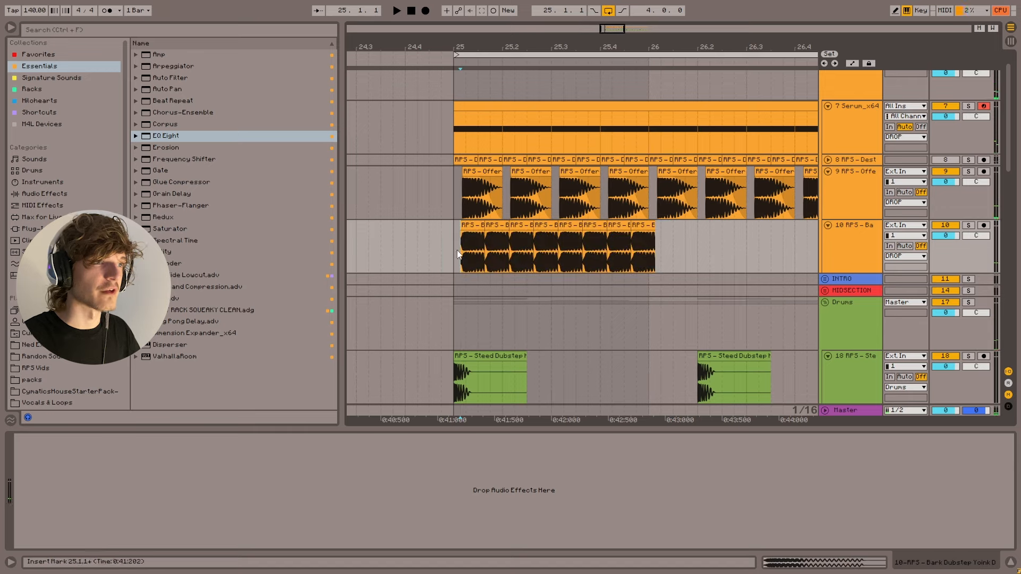
- Delete the repeated Bark Dubstep Yoink clips, leaving a single full-length clip on the soloed track
drag(672, 247, 487, 234)
key(Delete)
click(482, 225)
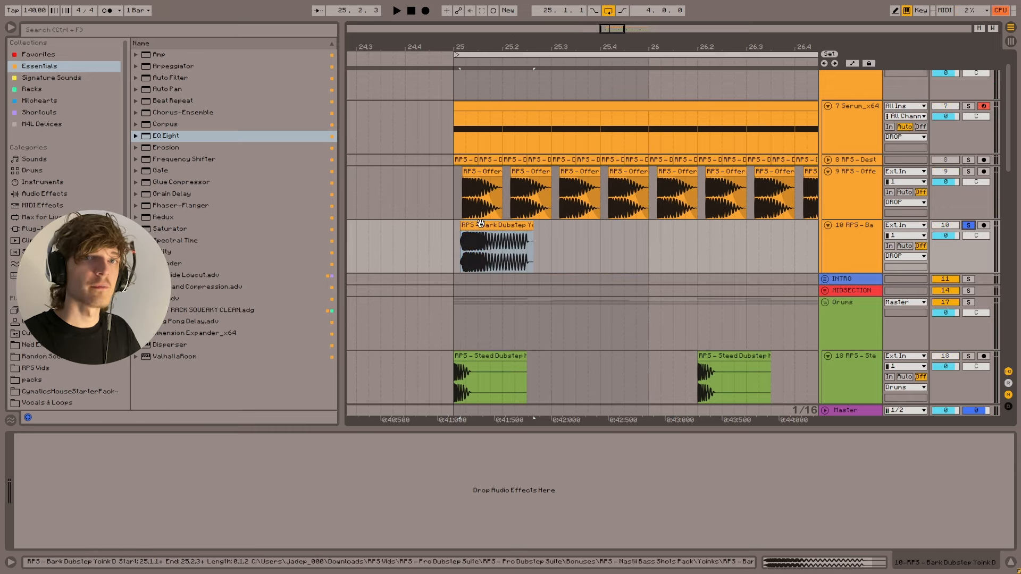
- Turn on warping for the Bark Dubstep Yoink clip, set its BPM to 84.00, and audition the result
double_click(485, 224)
click(129, 410)
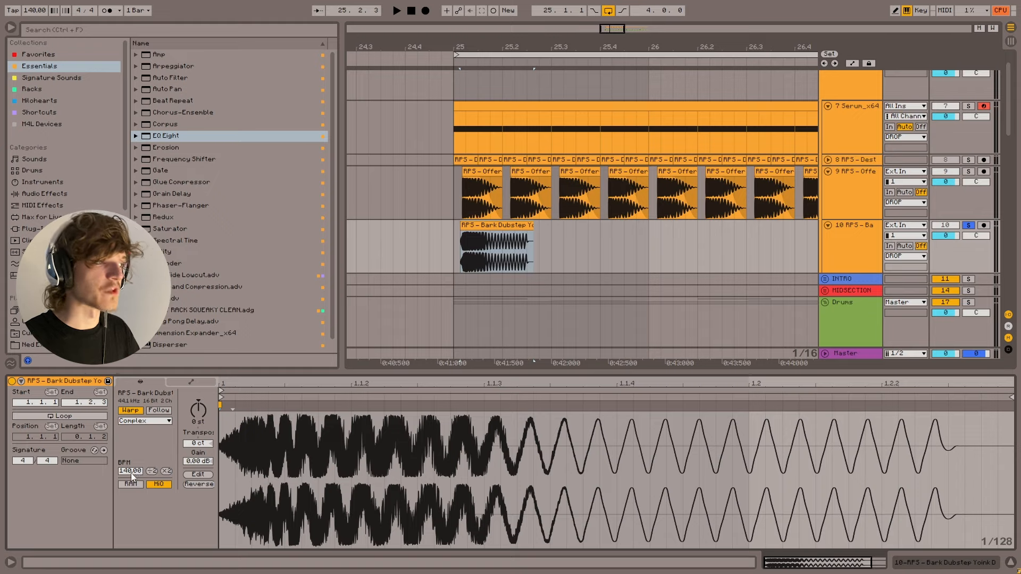
drag(130, 472, 131, 501)
key(space)
key(space)
click(434, 264)
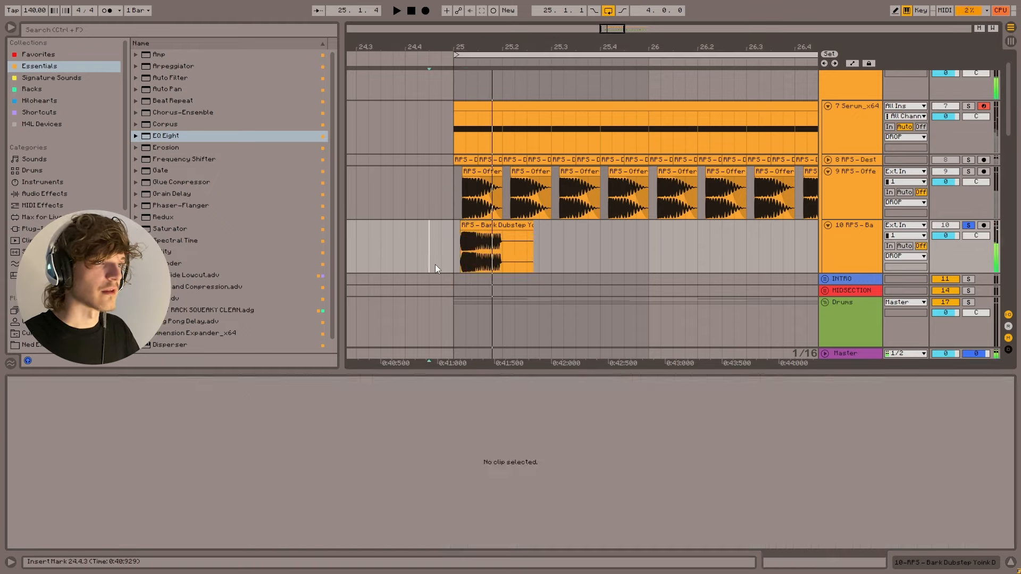
- Nudge the warped Bark Dubstep Yoink clip slightly earlier after the start of bar 25
click(465, 254)
drag(607, 31, 607, 42)
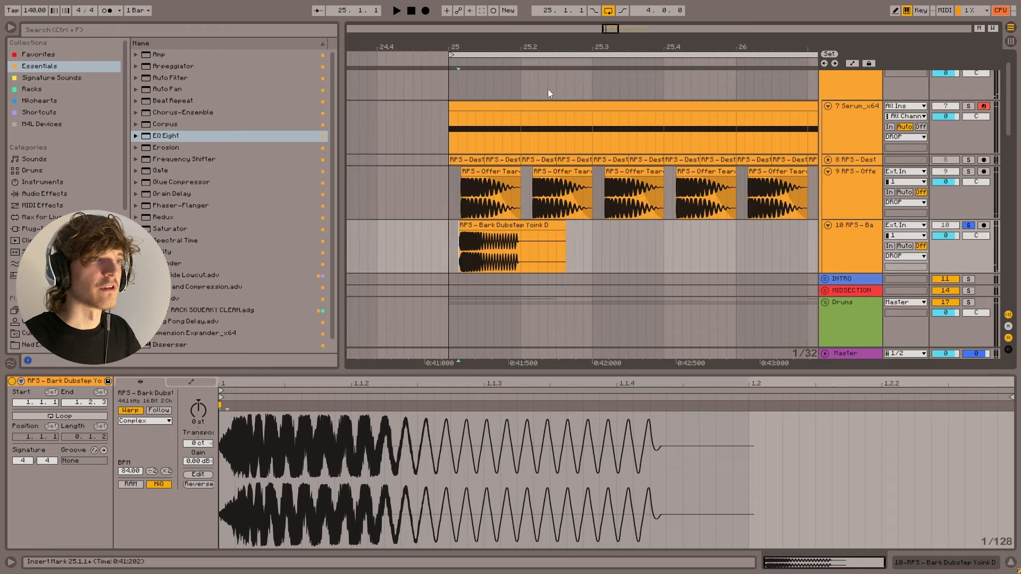
click(475, 227)
key(Escape)
drag(475, 227, 473, 227)
- Repeat a three-sixteenth-note section of the warped Bark Dubstep Yoink clip back to back from bar 25 past bar 27
drag(459, 249, 507, 247)
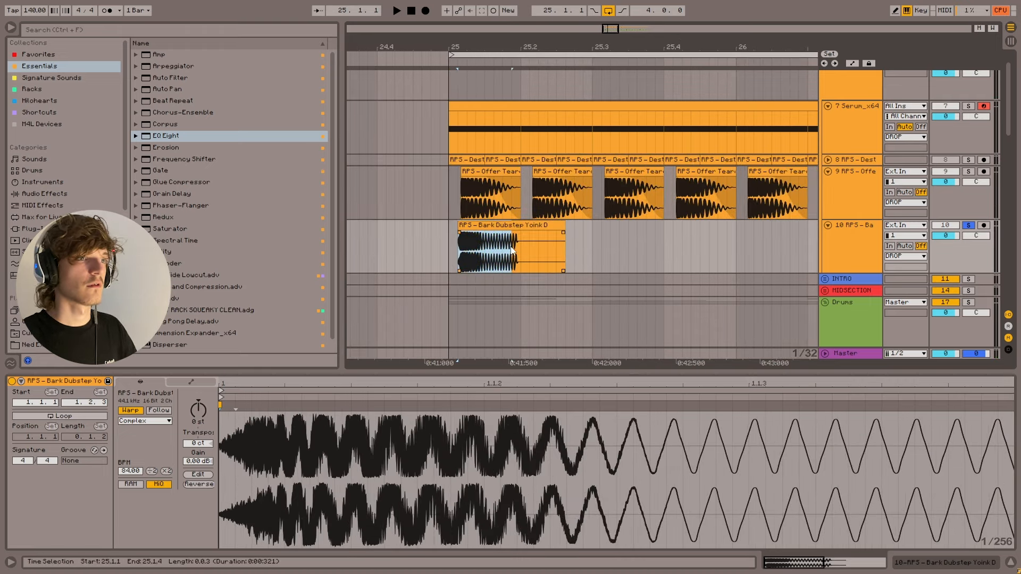
key(ctrl+d)
key(ctrl+d)
key(ctrl+d)
key(ctrl+d)
key(ctrl+d)
key(ctrl+d)
key(minus)
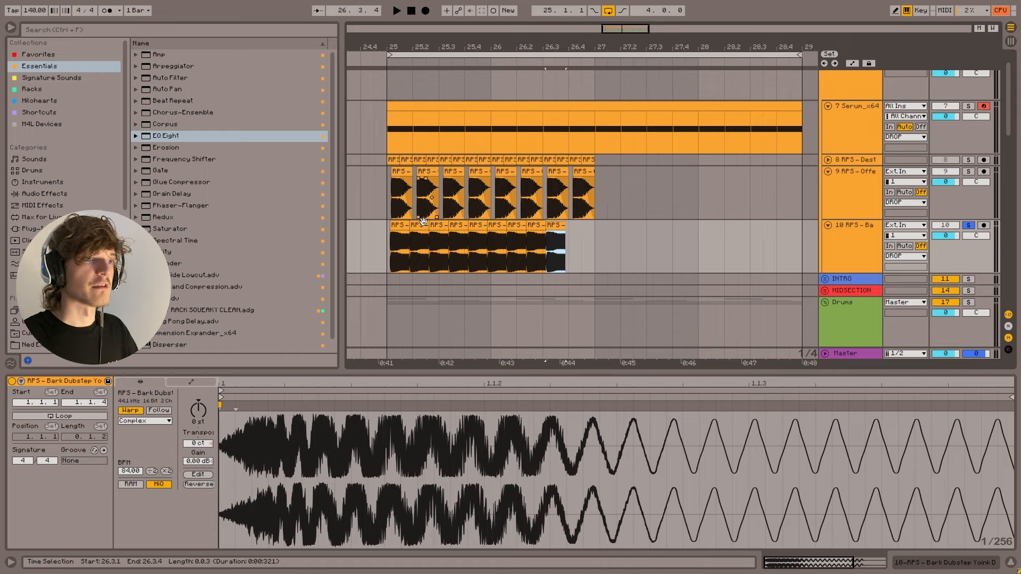
key(ctrl+d)
key(ctrl+d)
click(386, 248)
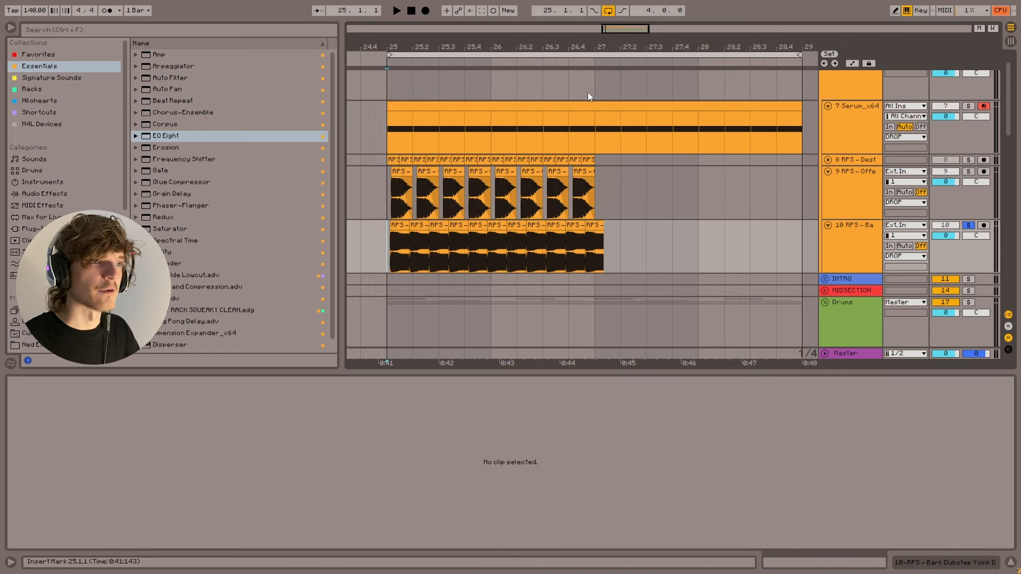
- Delete all the Bark Dubstep Yoink repeats except the first clip in bar 25
click(674, 240)
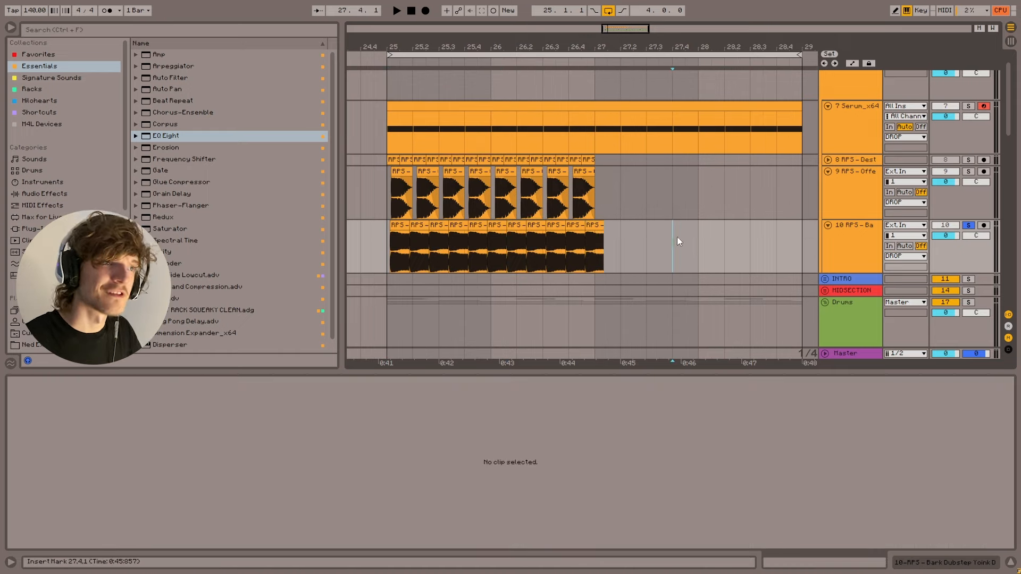
drag(677, 238, 411, 245)
key(Delete)
drag(421, 47, 580, 135)
click(530, 235)
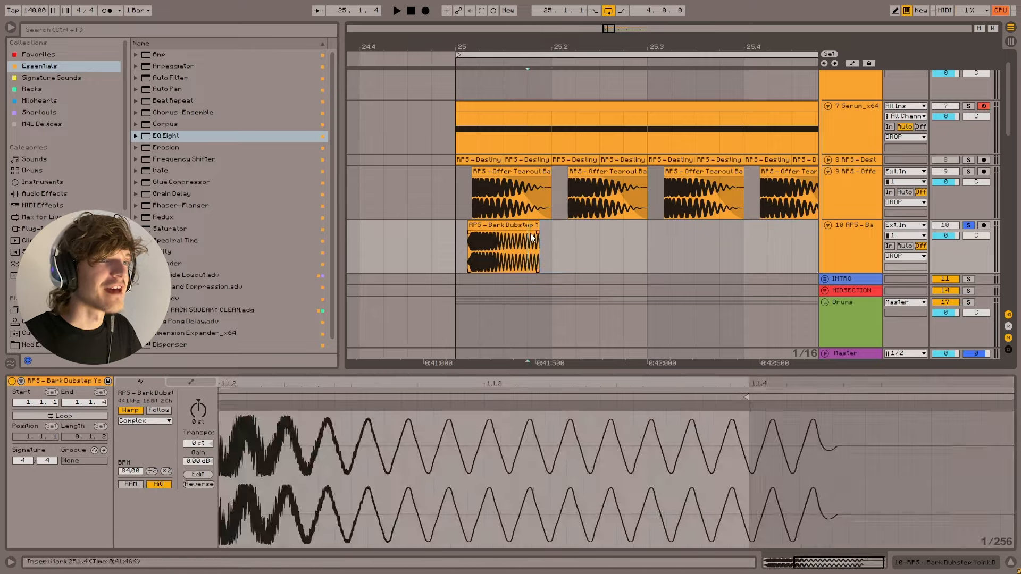
- Shorten the Bark Dubstep Yoink clip to end before the half beat and repeat it three times every half beat
drag(539, 226, 505, 248)
key(ctrl+d)
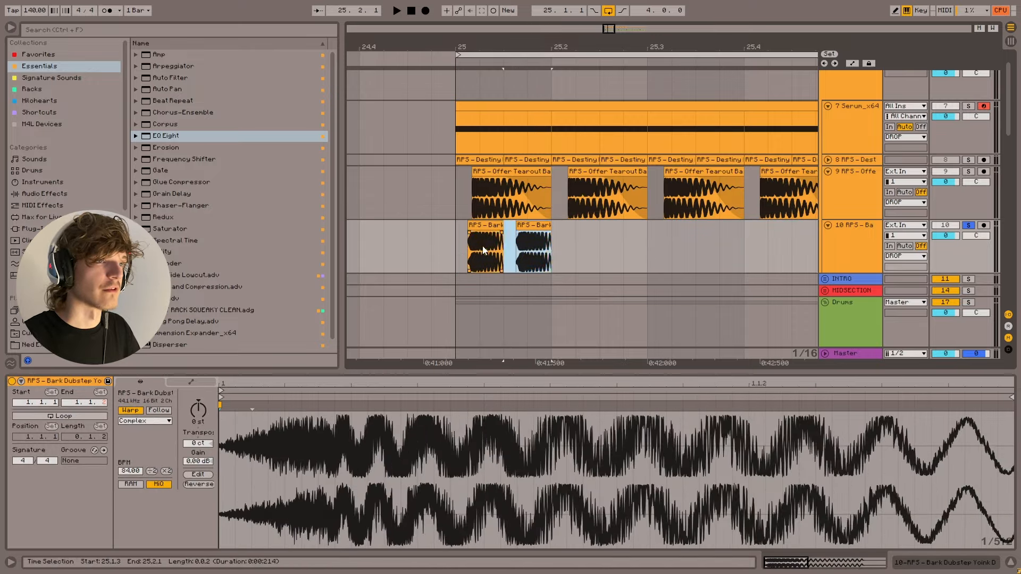
key(ctrl+d)
key(ctrl+d)
- Fade out the first short Bark Dubstep Yoink clip and replace the unfaded copies with two duplicates of it
click(484, 226)
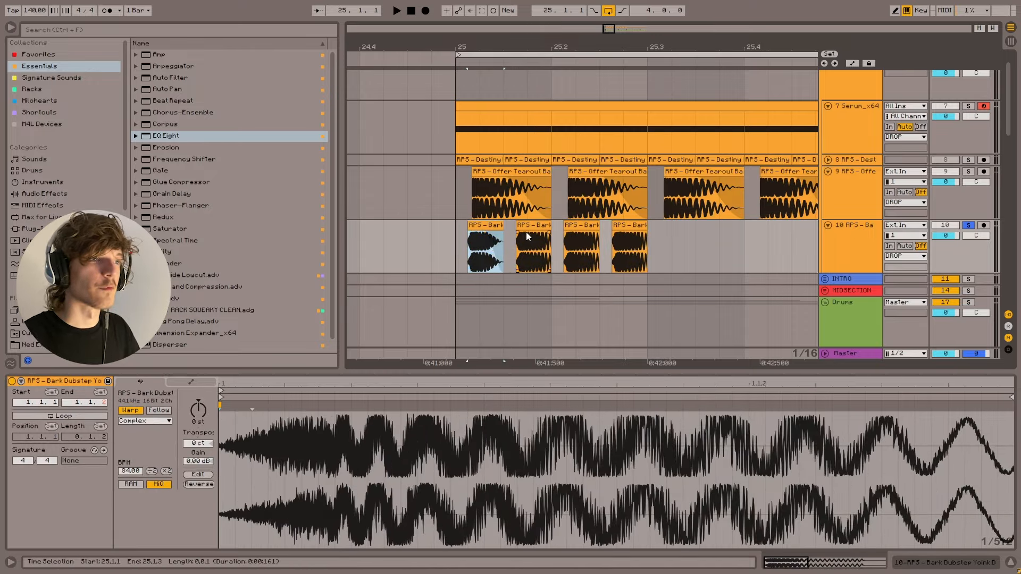
drag(691, 246, 454, 252)
key(Delete)
key(ctrl+d)
key(ctrl+d)
drag(584, 44, 559, 46)
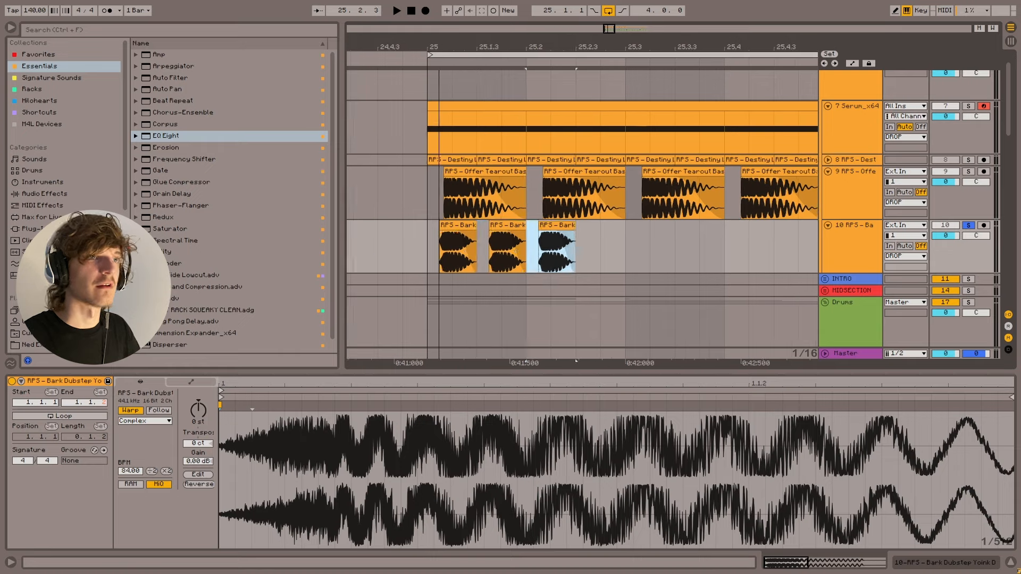
- Duplicate the faded Bark Dubstep Yoink clips at half-beat intervals to fill bars 25 and 26
scroll(388, 259, down, 6)
key(ctrl+d)
key(ctrl+d)
drag(366, 257, 470, 256)
key(ctrl+d)
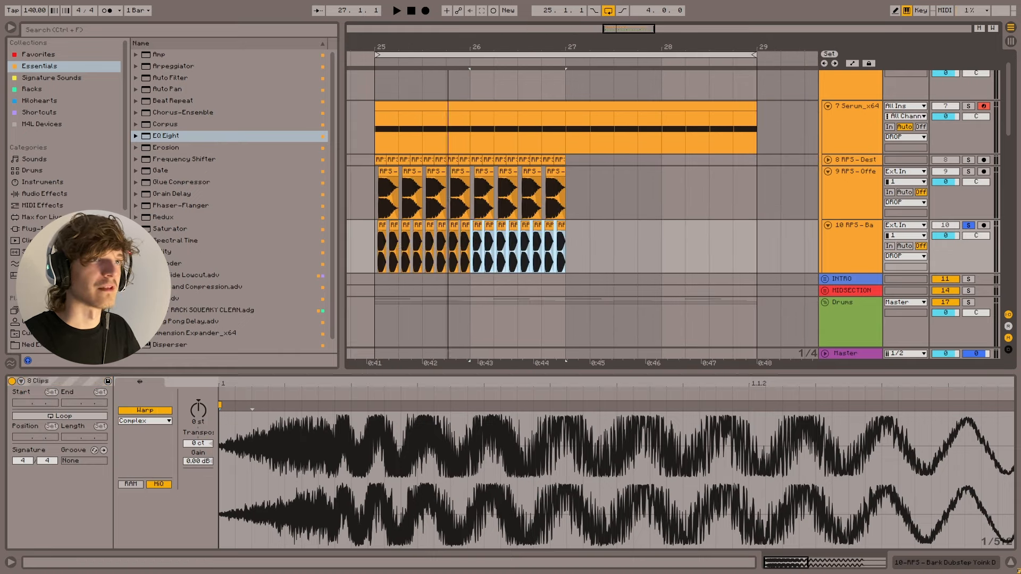
- Unsolo the Bark Dubstep Yoink track and play the full drop from bar 25
drag(426, 46, 498, 48)
click(446, 247)
key(space)
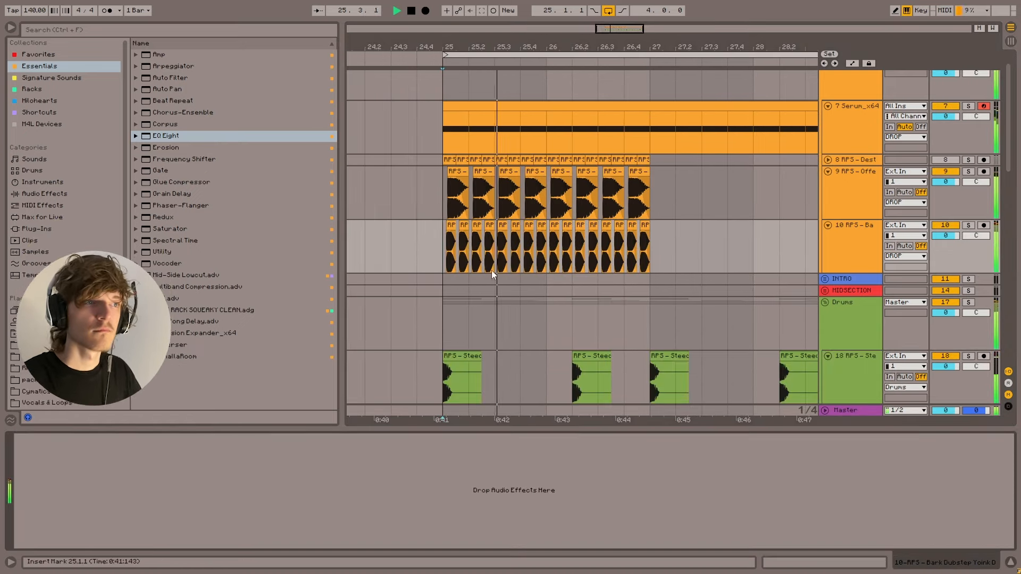
- Duplicate the Offer Tearout Bass and Bark Dubstep Yoink clips of bars 25 and 26 into bars 27 and 28
click(437, 245)
drag(438, 244, 654, 190)
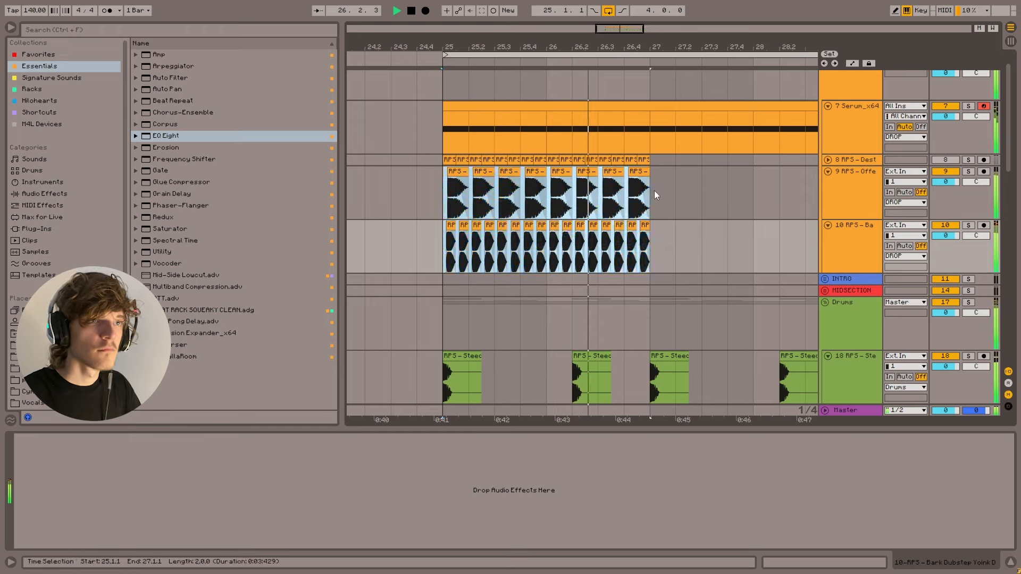
key(ctrl+d)
drag(500, 45, 618, 30)
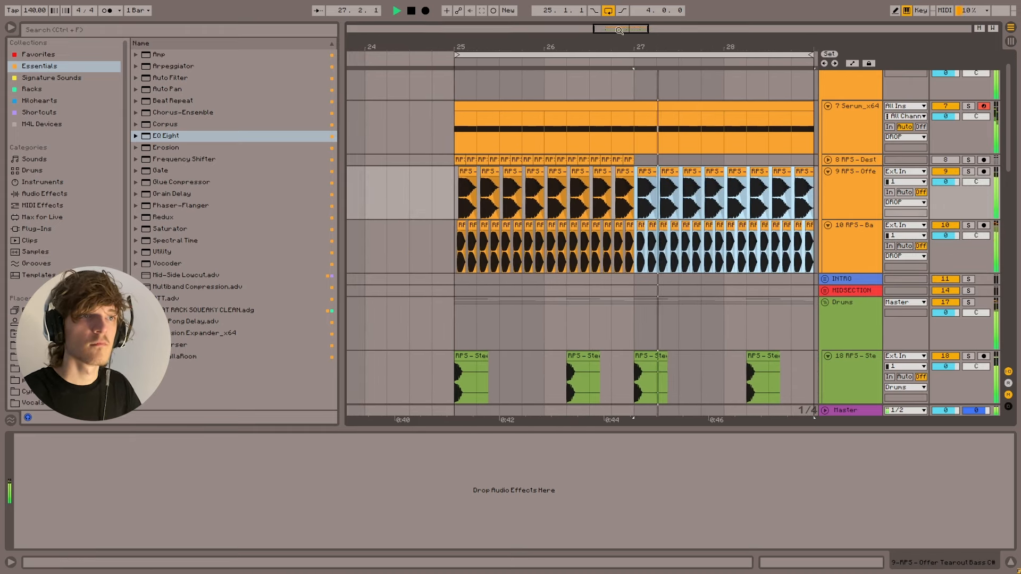
- Audition the Offer Tearout Bass track and the Bark Dubstep Yoink track in solo from bar 25, then clear the solo
click(455, 200)
key(space)
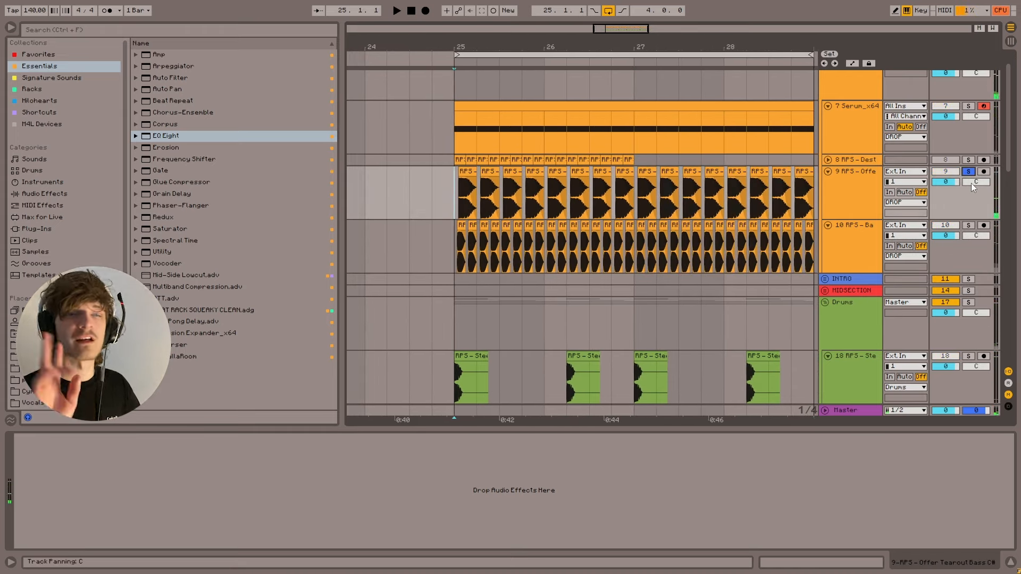
key(space)
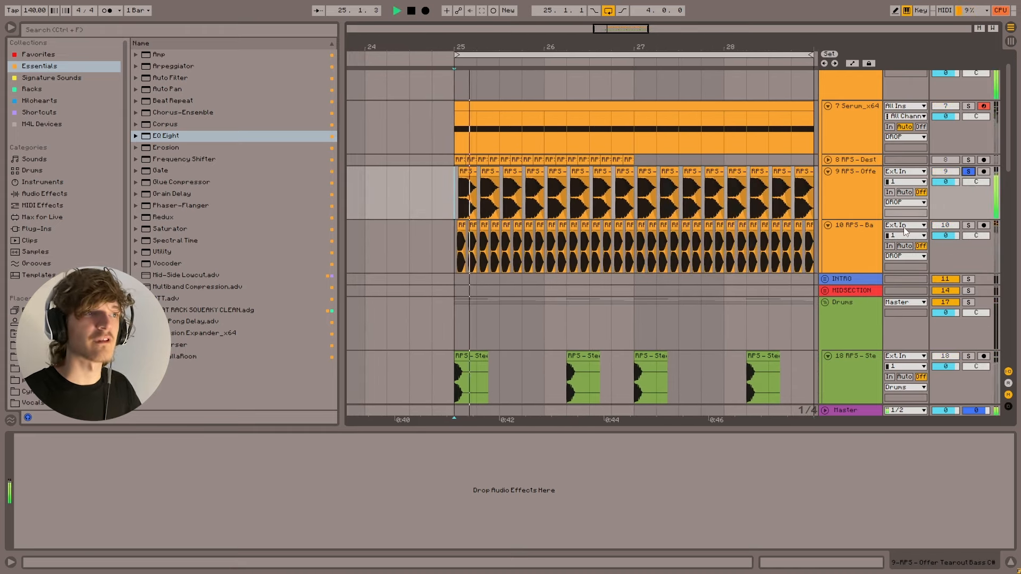
click(968, 226)
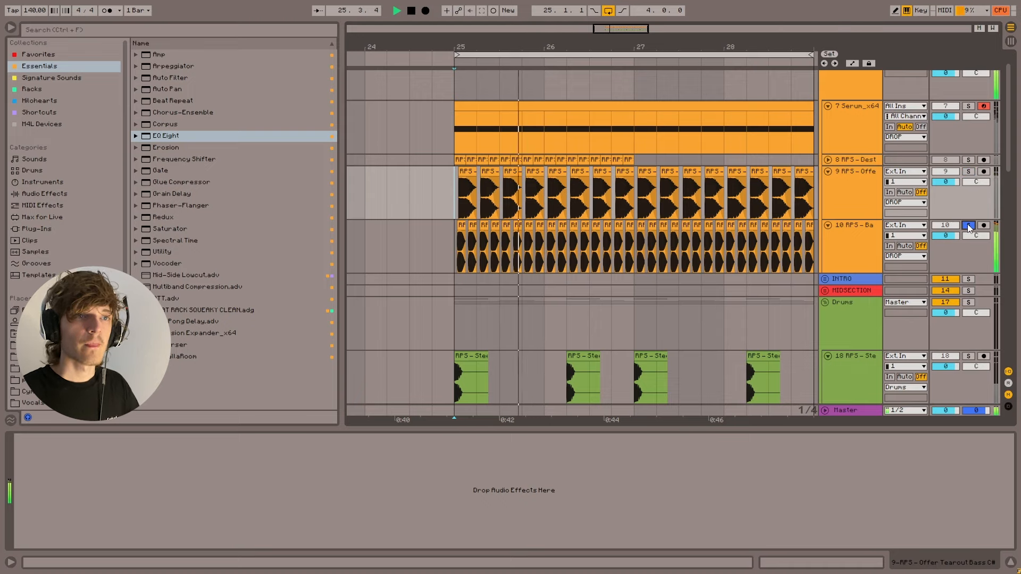
key(space)
click(968, 226)
- Play the drop from bar 25 with both bass shot tracks, the Serum bass and the drums together
click(451, 240)
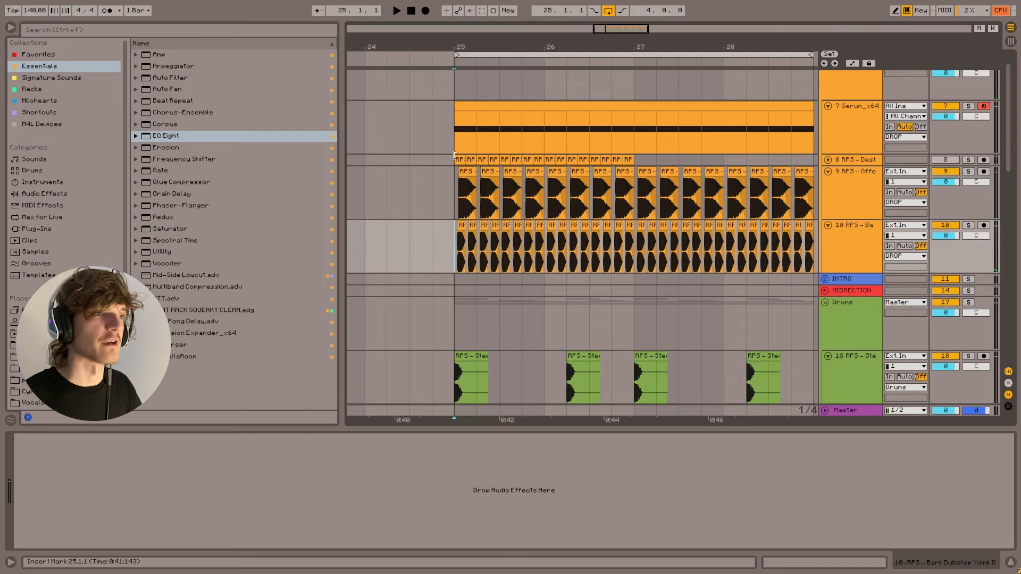
key(space)
click(453, 160)
drag(616, 31, 589, 75)
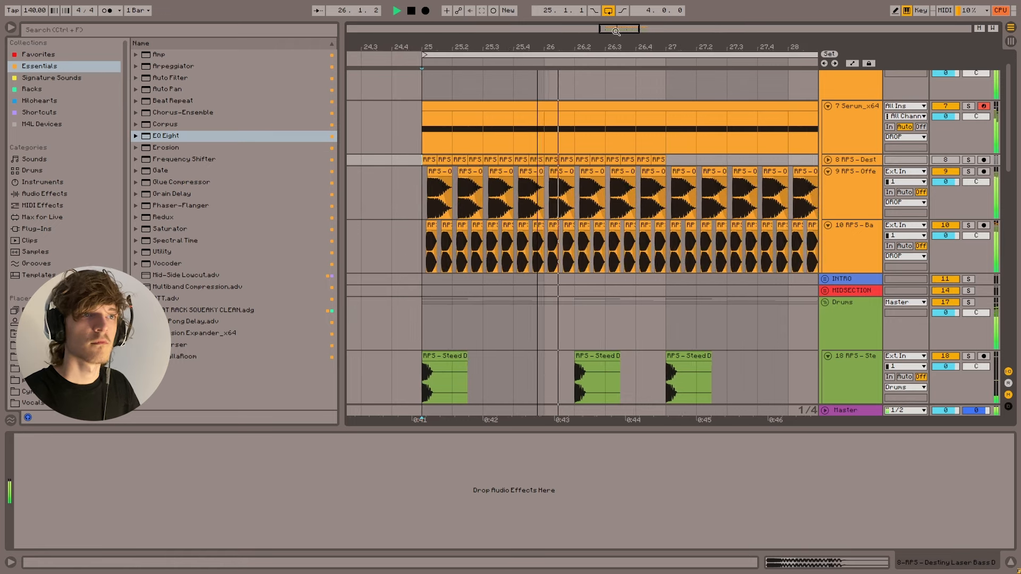
key(space)
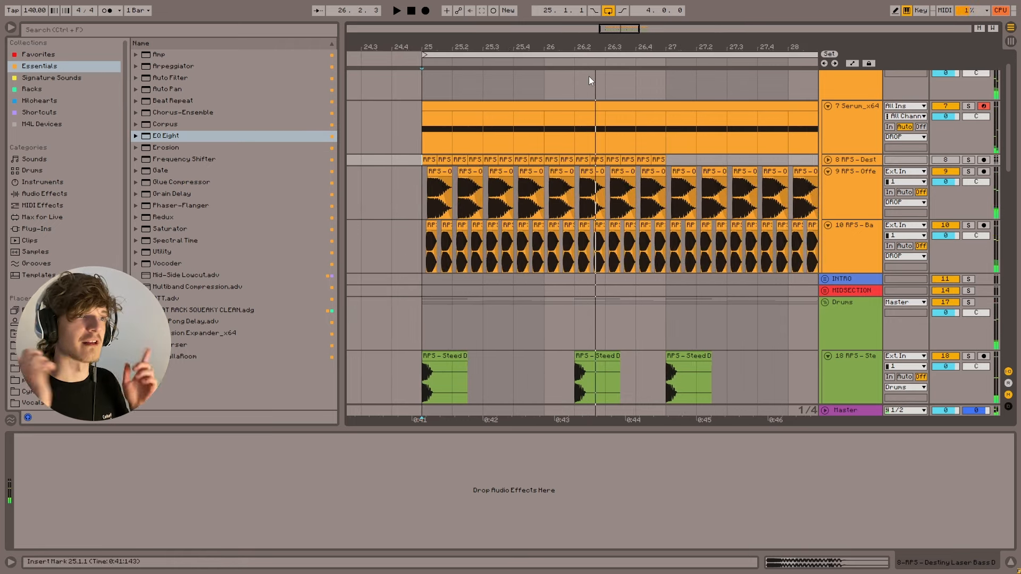
- Compare the soloed Serum bass with the full mix during playback and return to the start of bar 25
click(969, 105)
key(space)
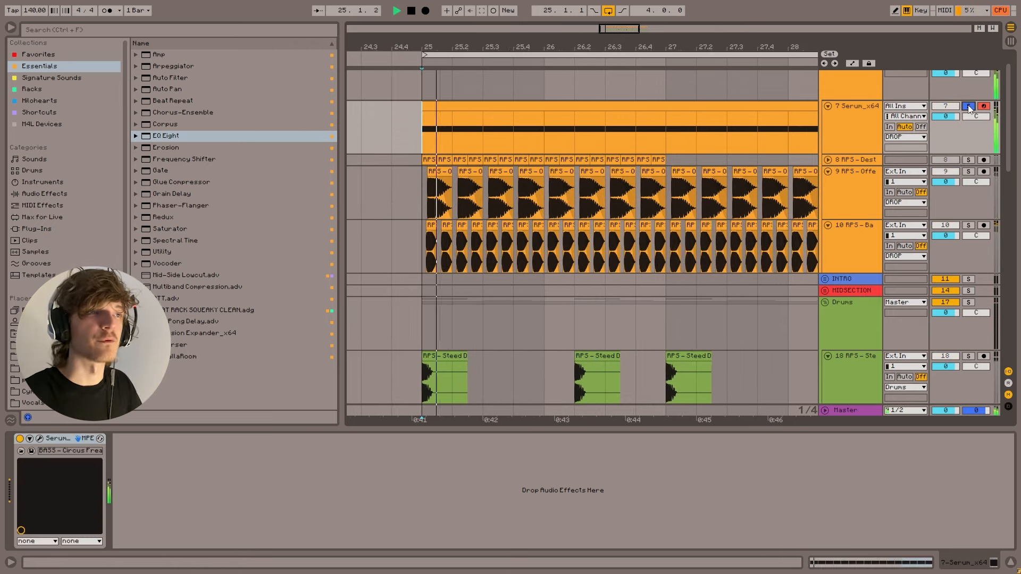
click(969, 105)
key(space)
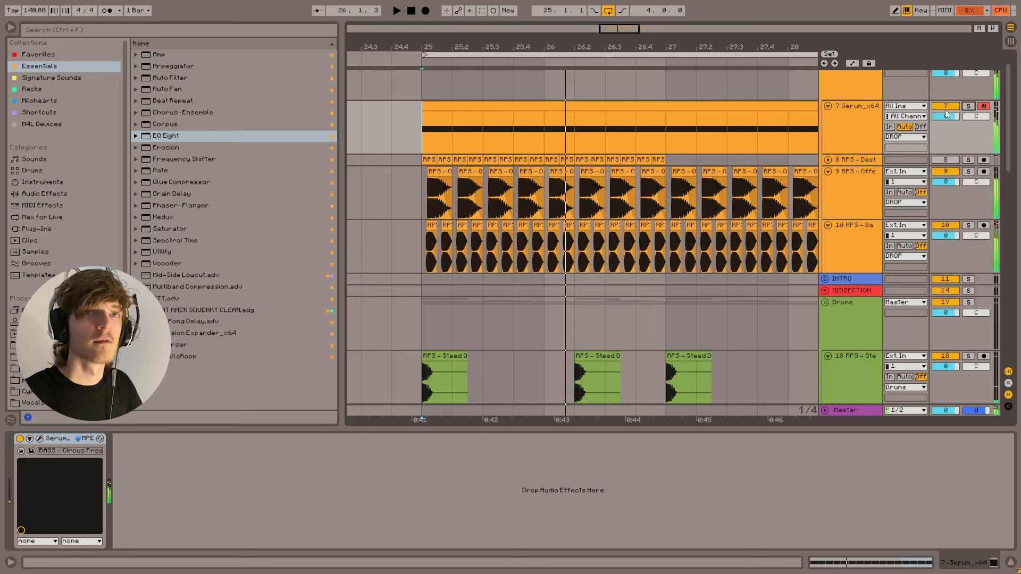
click(423, 132)
scroll(715, 258, down, 2)
scroll(726, 258, up, 2)
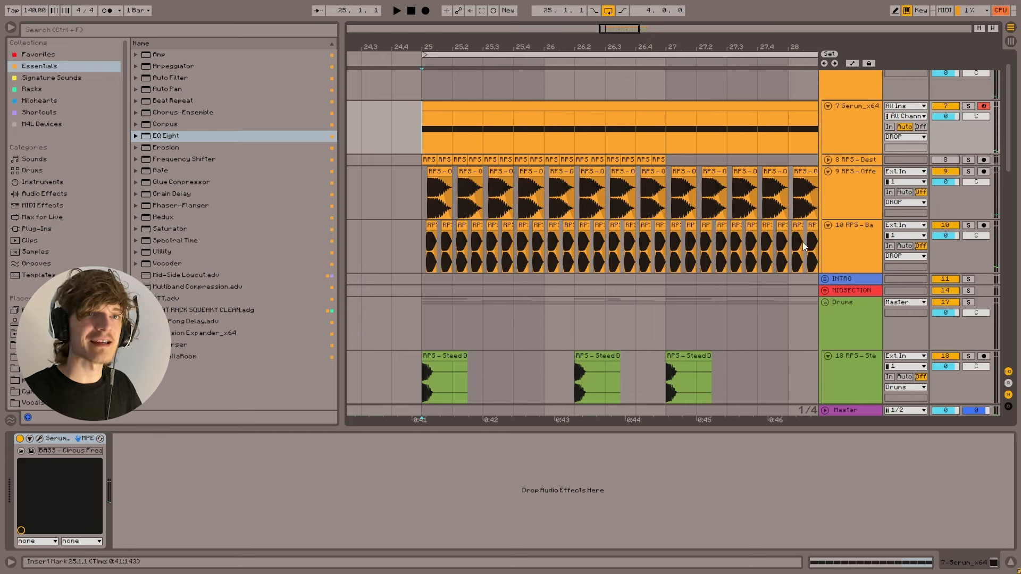
scroll(802, 241, up, 2)
click(414, 203)
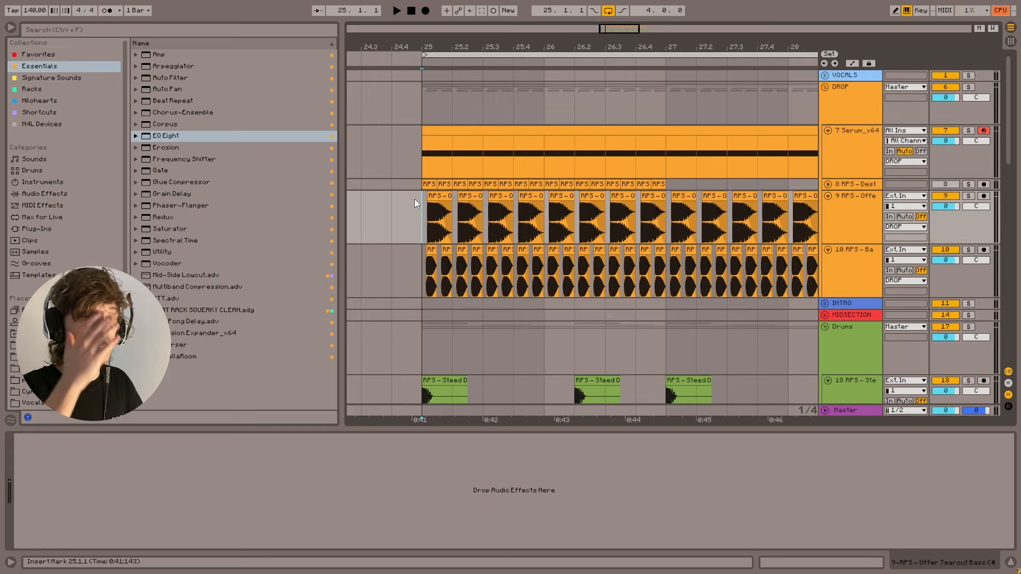
- Insert a MIDI track below the Bark Dubstep Yoink track and load Serum from the Favorites collection onto it
click(418, 270)
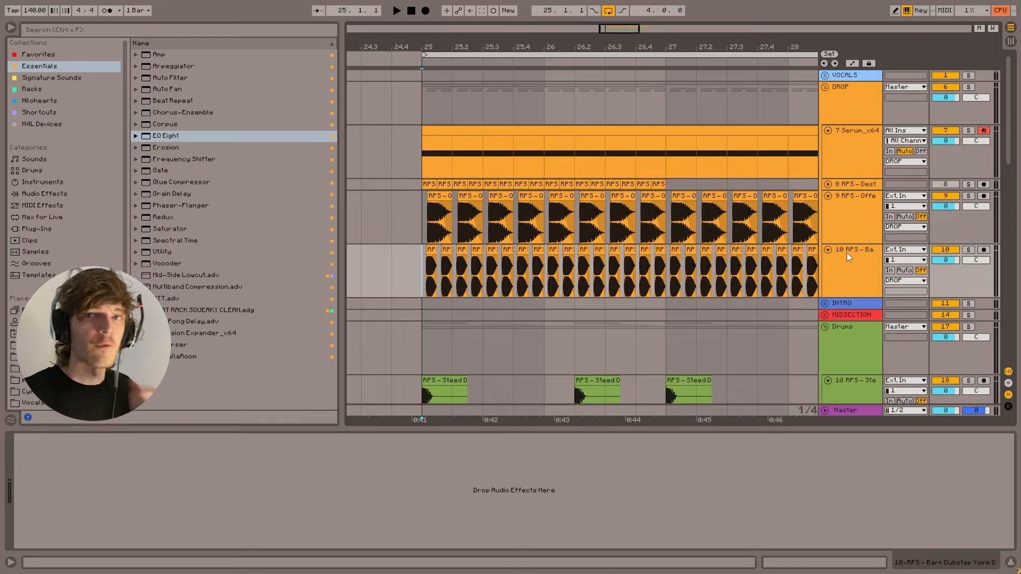
click(851, 261)
key(ctrl+shift+t)
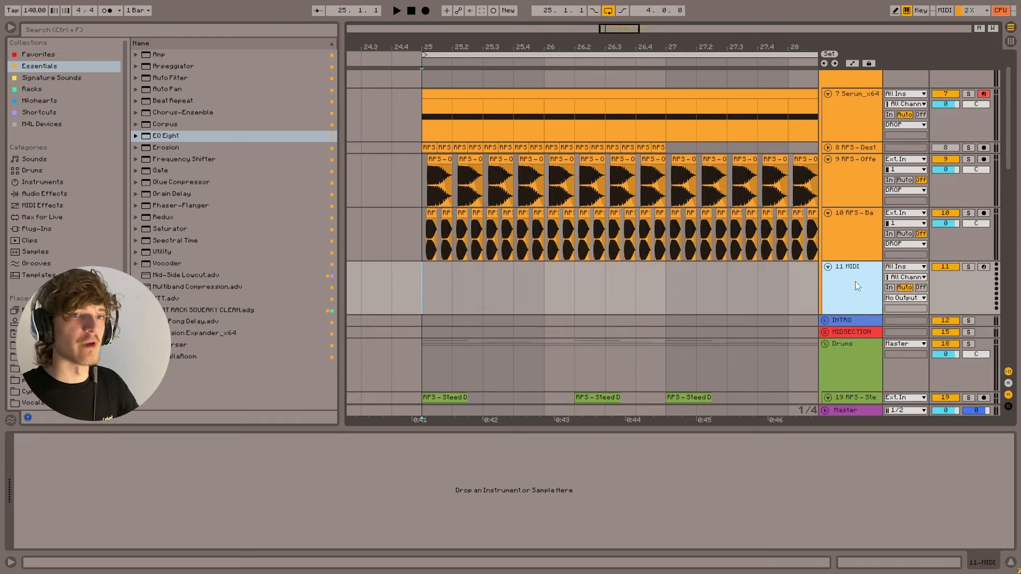
click(425, 290)
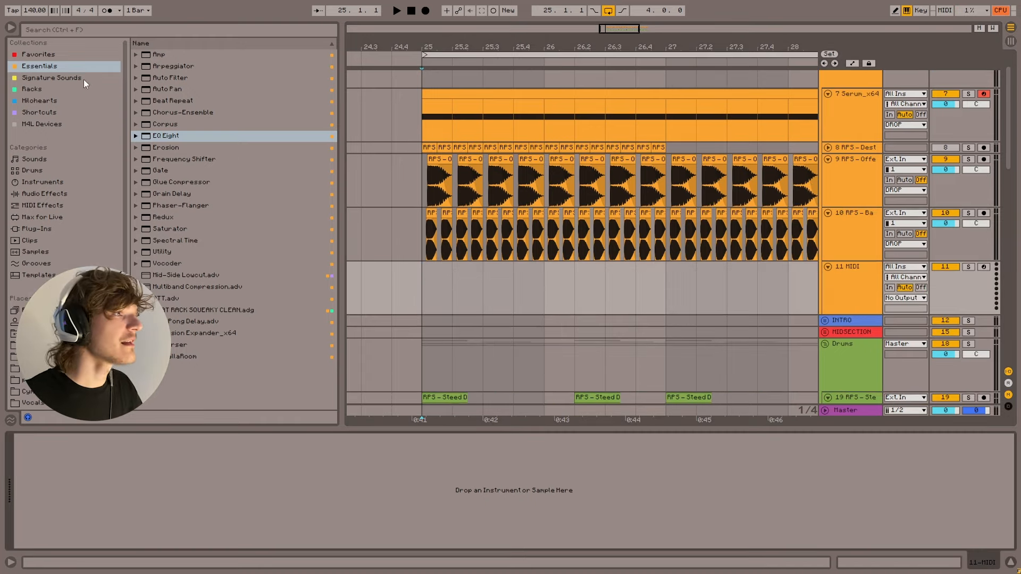
click(38, 54)
drag(171, 264, 793, 269)
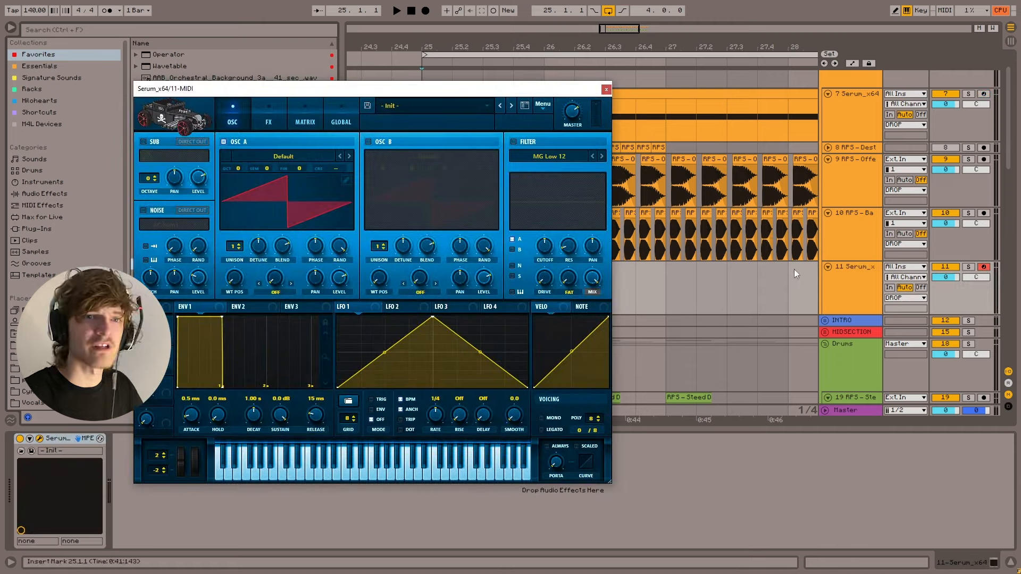
- Load the SUB - Bins preset from the RPS - Pro Dubstep Suite into the new Serum and play test notes
click(414, 105)
mouse_move(441, 237)
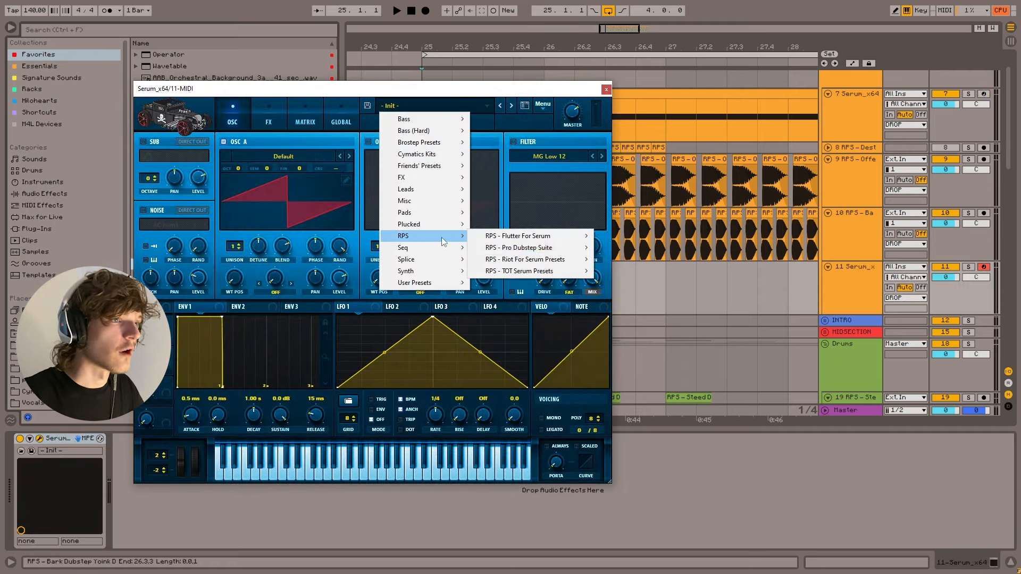
mouse_move(531, 248)
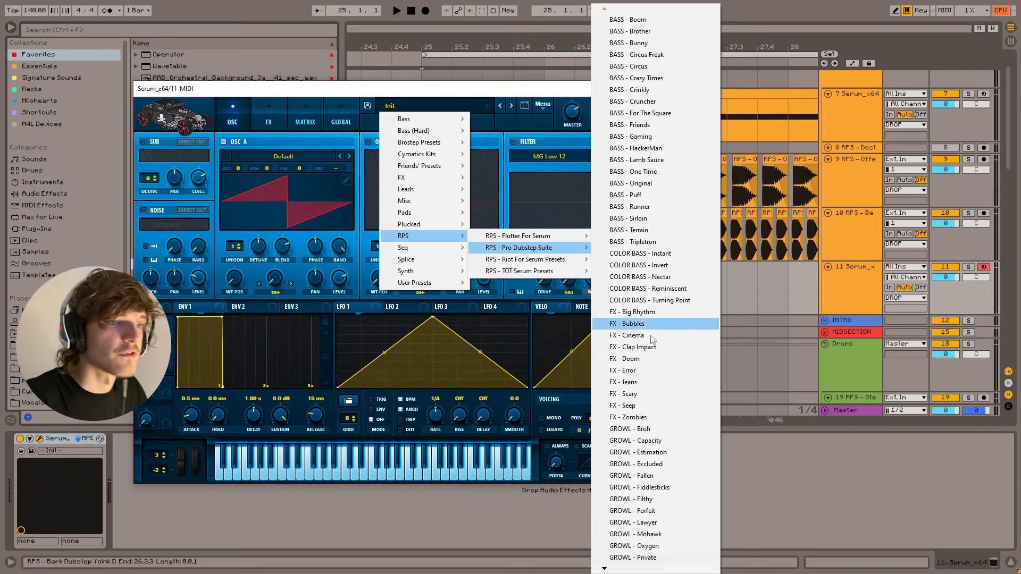
scroll(638, 506, down, 10)
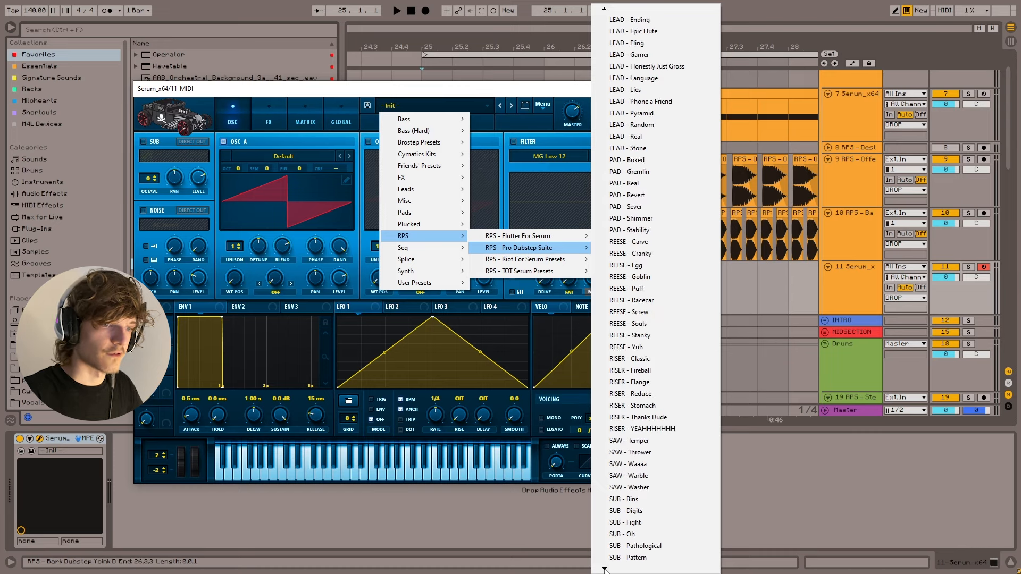
click(617, 488)
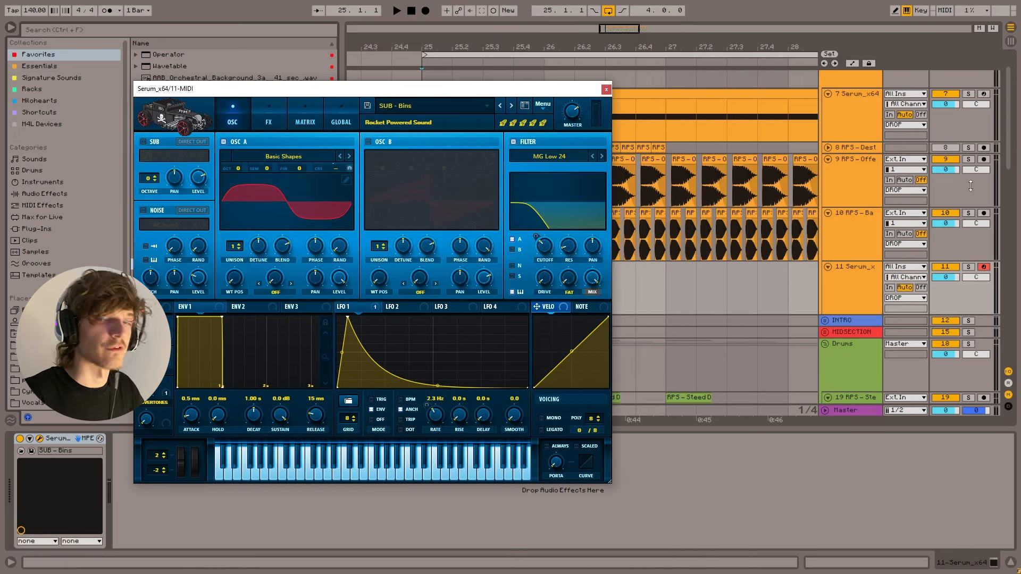
key(a)
key(a)
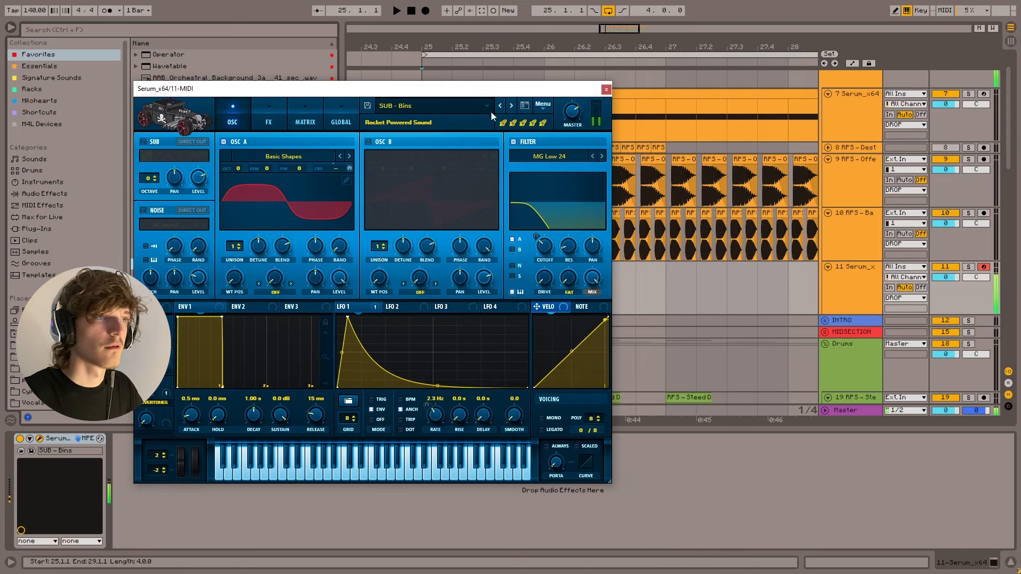
click(511, 105)
click(501, 106)
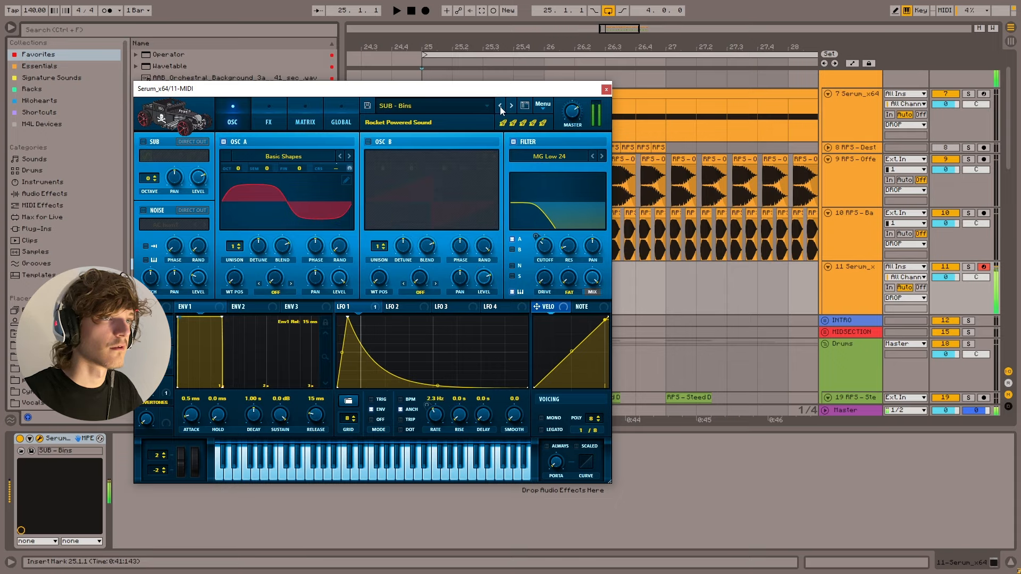
key(ctrl+alt+p)
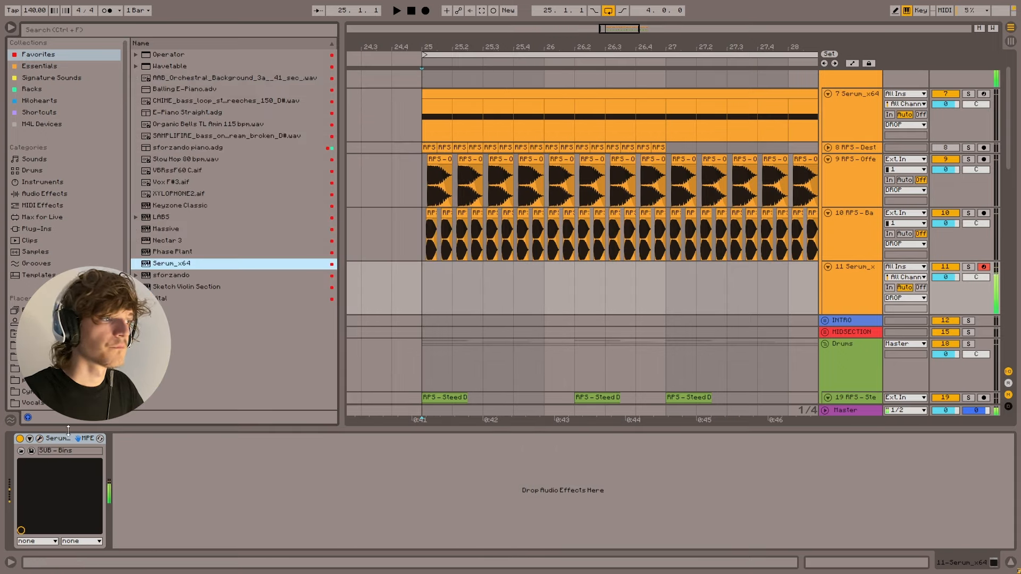
key(ctrl+alt+p)
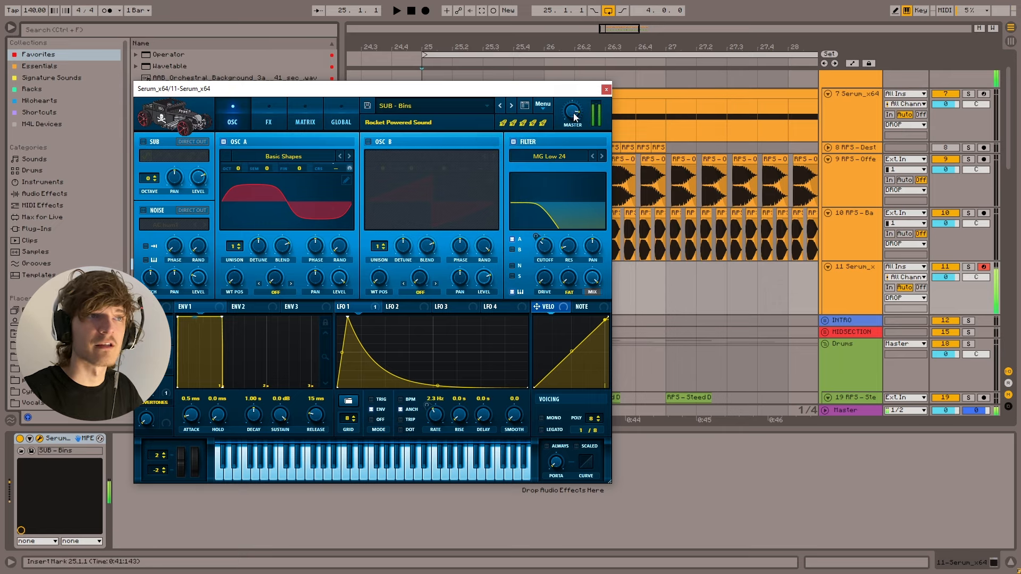
- Set the sub bass Serum's master volume to about 82% and close the plug-in window
drag(574, 117, 583, 62)
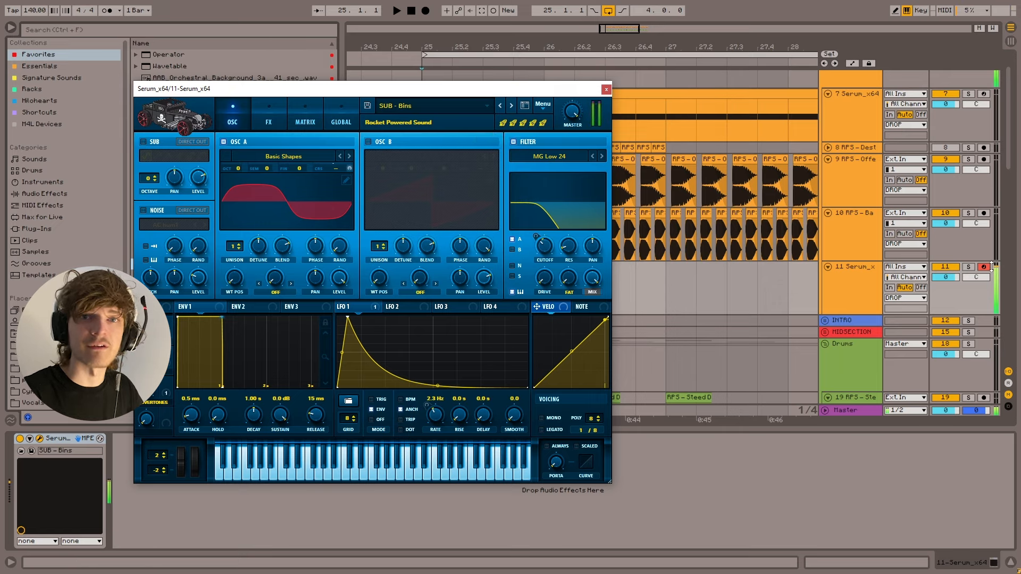
drag(574, 116, 569, 122)
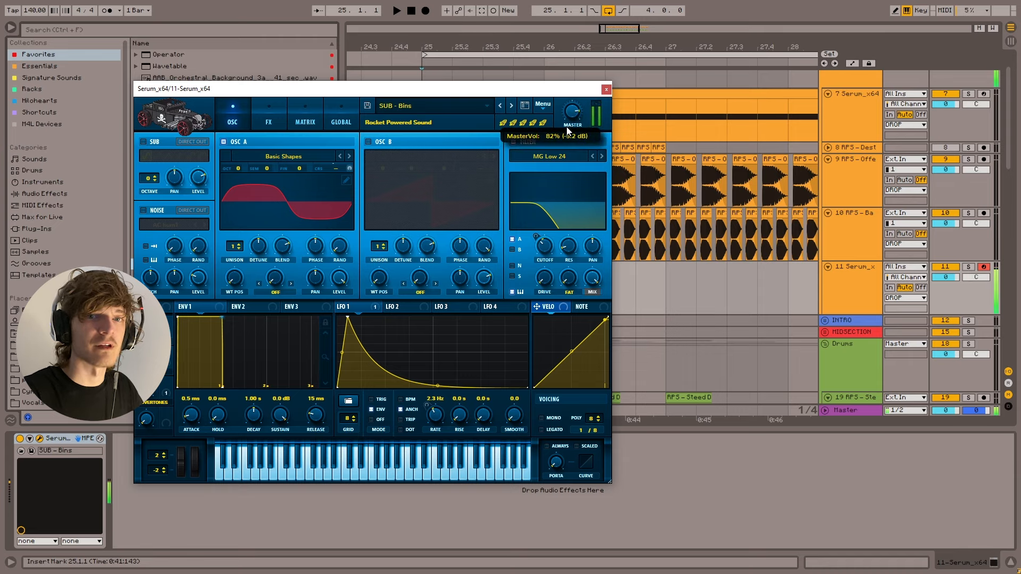
click(606, 89)
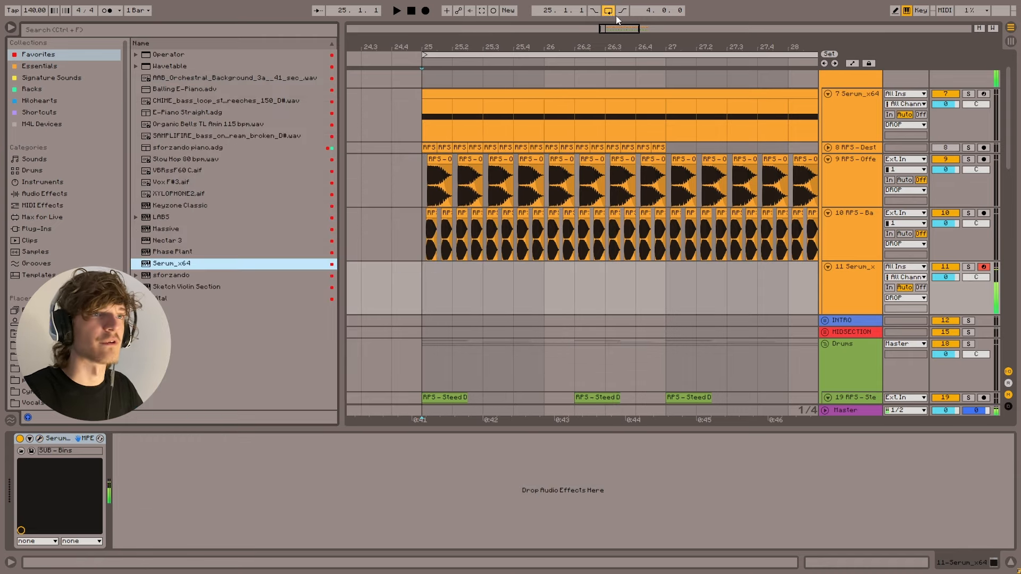
- Create a two-bar MIDI clip from bar 25 to bar 27 on the new Serum track and open its notes in the expanded editor
scroll(477, 280, down, 3)
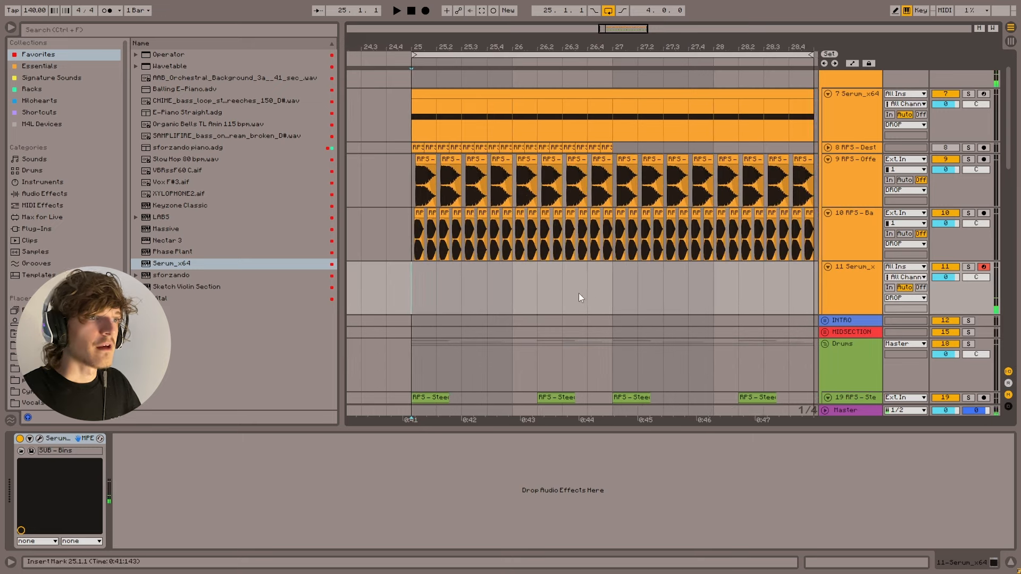
drag(607, 282, 442, 259)
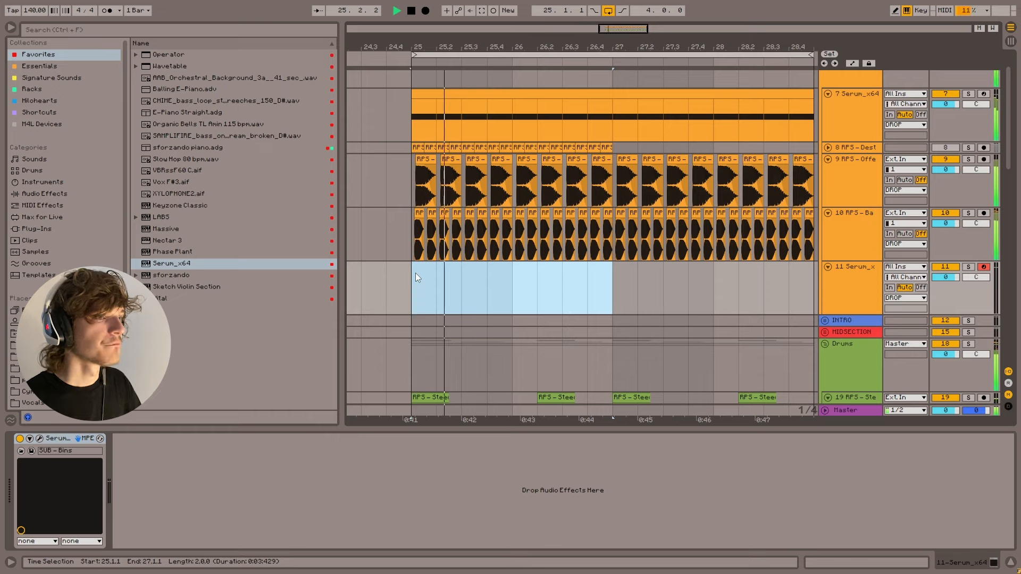
key(space)
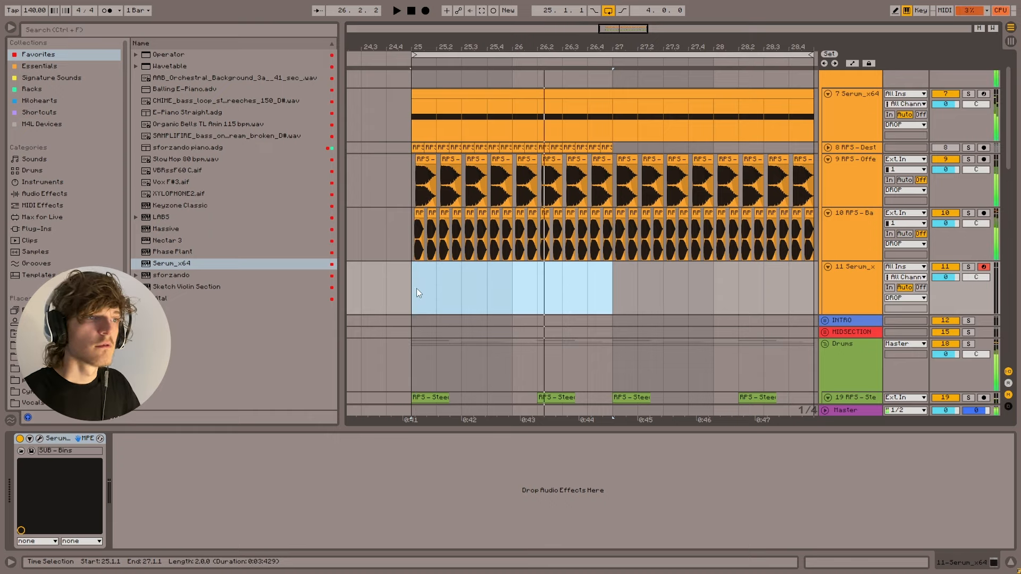
double_click(417, 288)
key(ctrl+alt+e)
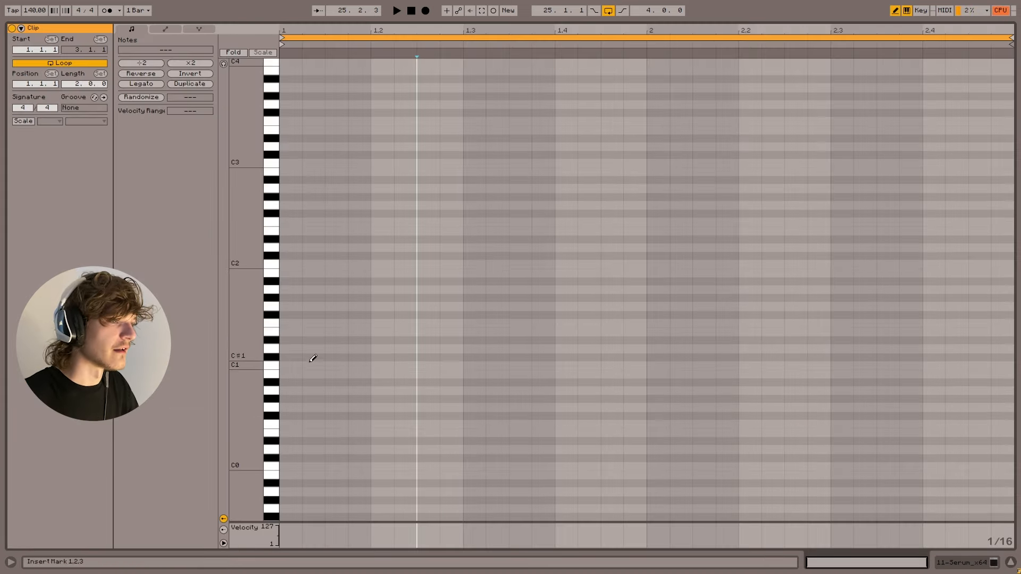
- Fill the two-bar clip with back-to-back eighth notes on D0 and return to the arrangement
click(290, 450)
drag(299, 450, 325, 450)
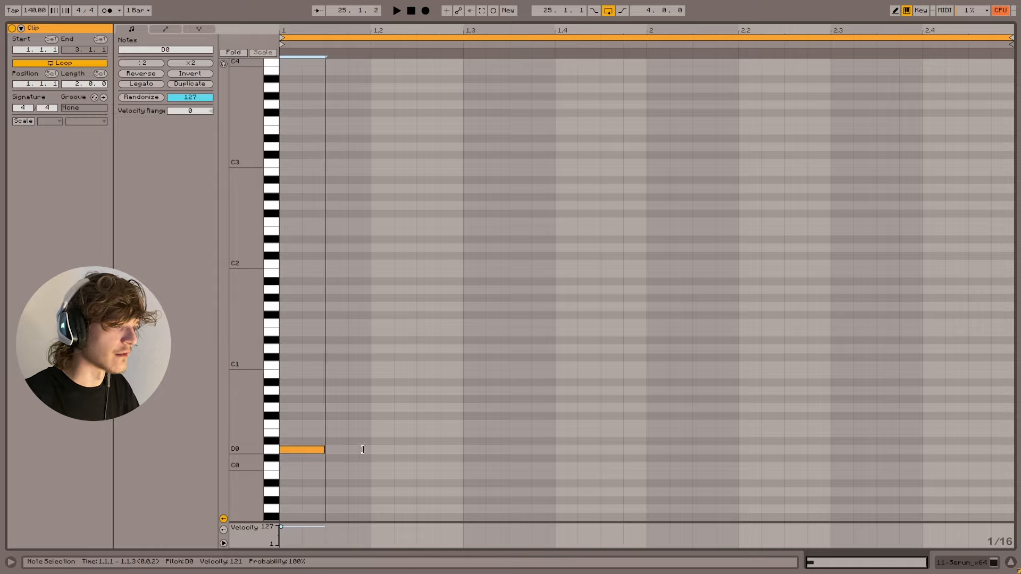
key(ctrl+2)
key(ctrl+d)
key(ctrl+d)
key(ctrl+d)
key(ctrl+d)
key(ctrl+d)
key(ctrl+d)
key(ctrl+d)
key(ctrl+d)
key(ctrl+d)
key(ctrl+d)
key(ctrl+d)
key(ctrl+d)
key(ctrl+d)
key(ctrl+d)
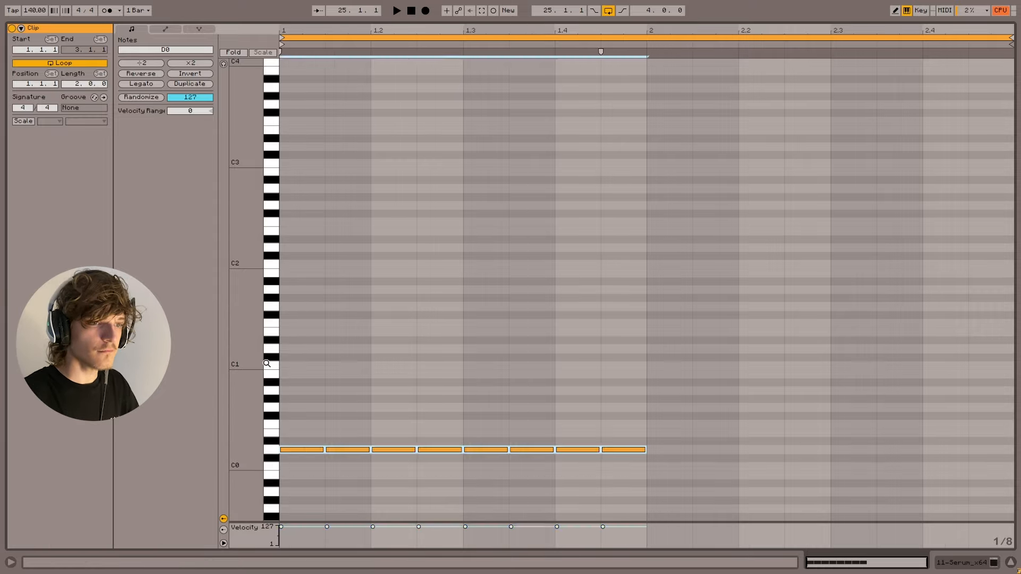
key(ctrl+alt+e)
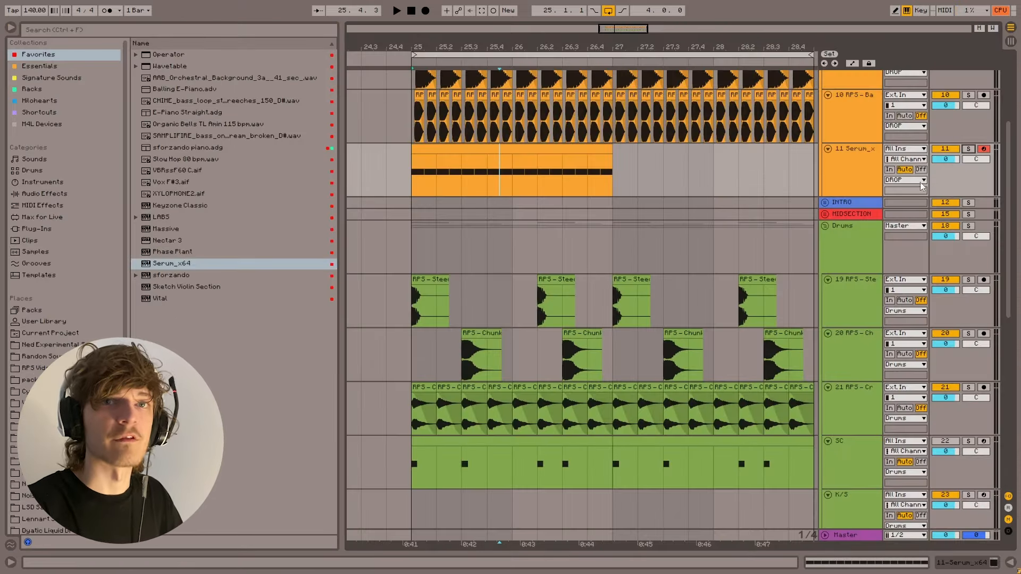
- Solo the new Serum sub track and play its clip from bar 25
click(969, 149)
click(415, 169)
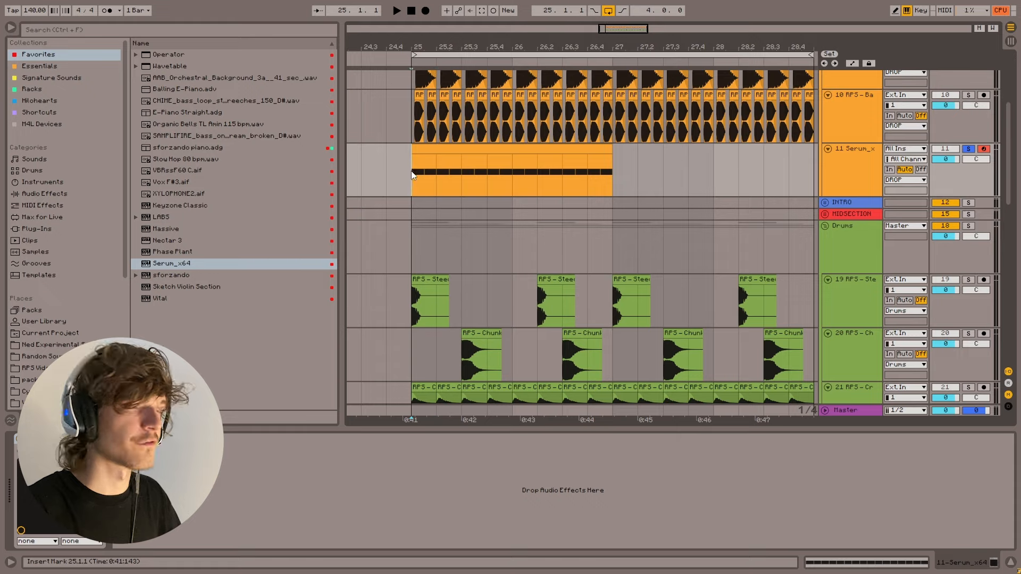
scroll(449, 257, up, 3)
key(space)
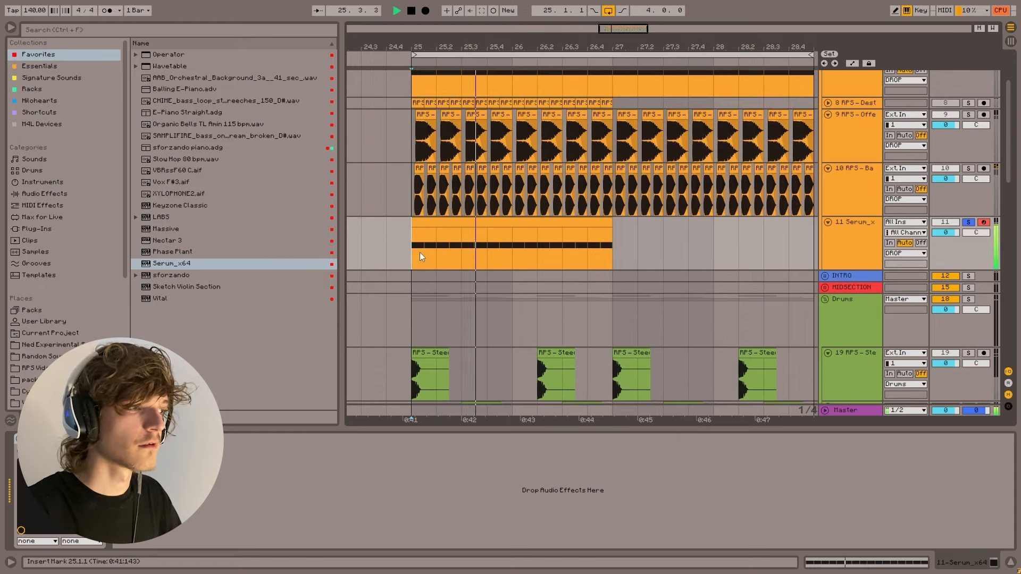
drag(489, 47, 341, 220)
key(space)
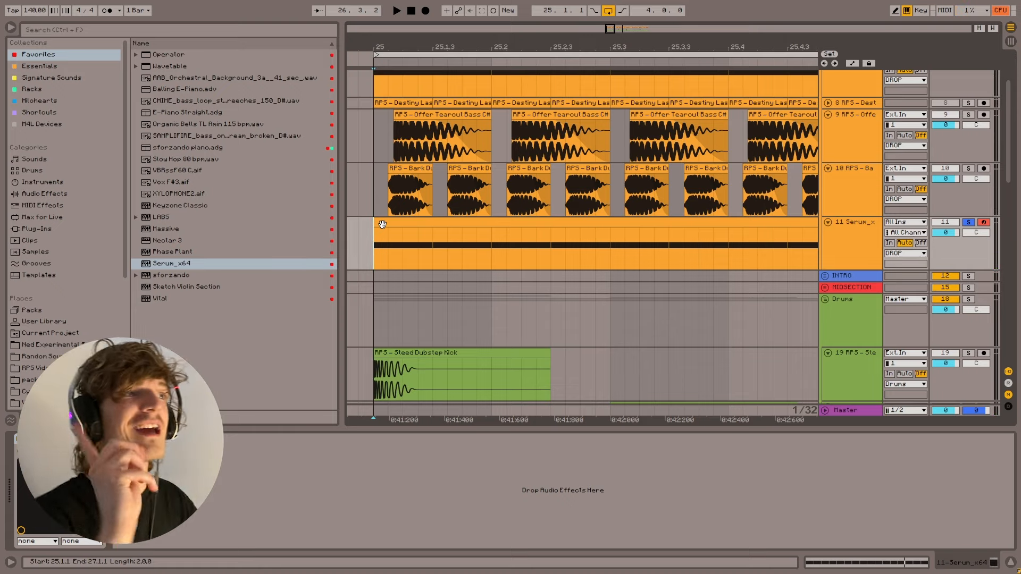
- Select all the Bark Dubstep Yoink clips and shift them earlier so the first one starts exactly at bar 25
click(395, 236)
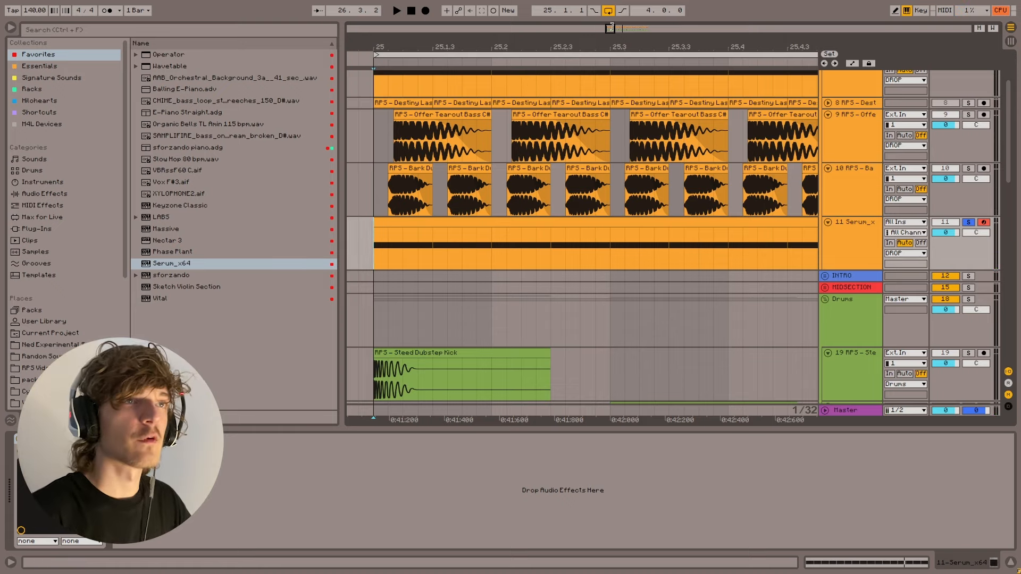
drag(610, 28, 727, 158)
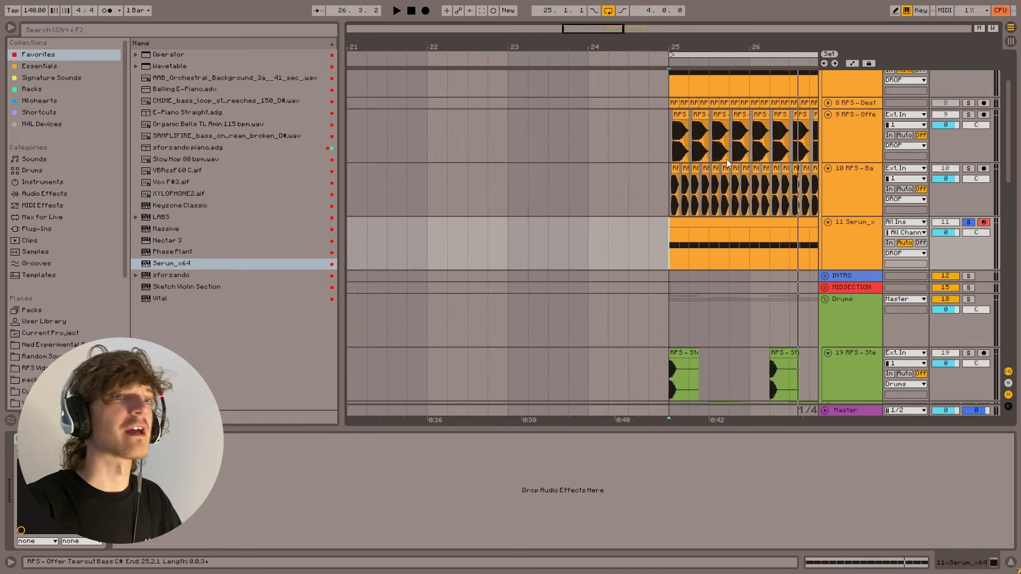
click(695, 223)
mouse_move(619, 29)
mouse_down()
mouse_move(618, 11)
mouse_move(627, 80)
mouse_move(691, 149)
mouse_up()
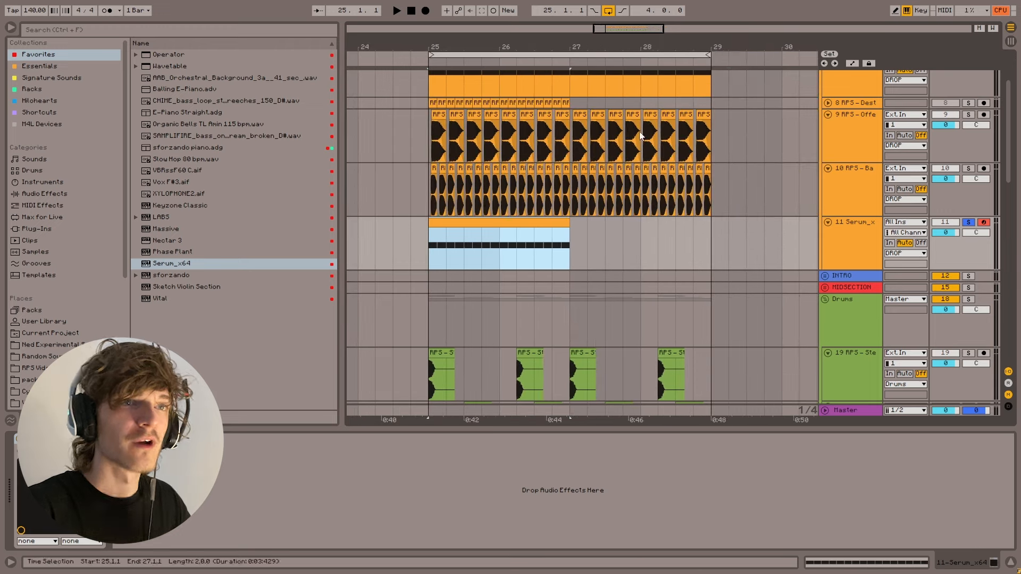
click(729, 186)
shift+click(434, 186)
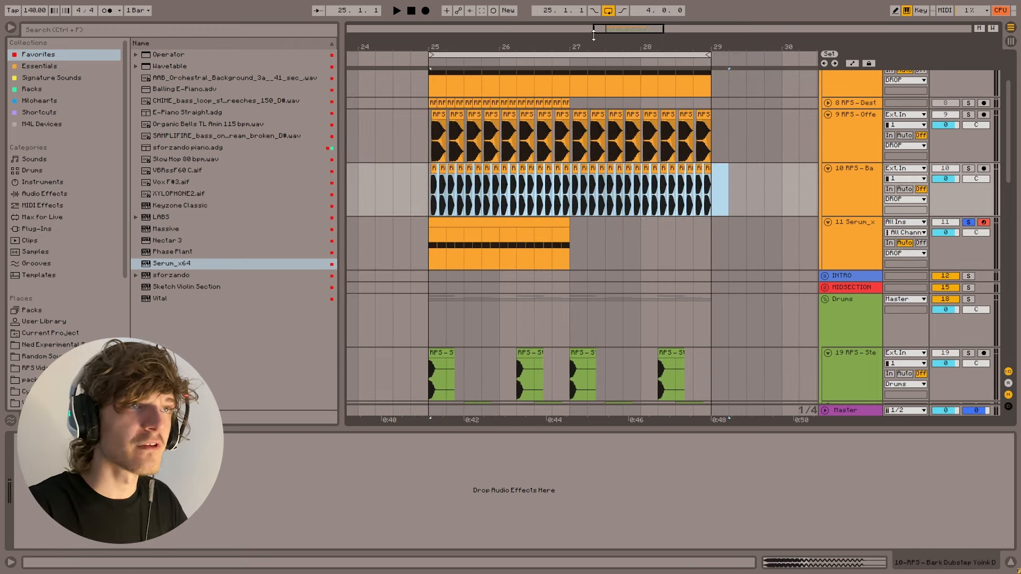
key(z)
drag(623, 29, 624, 35)
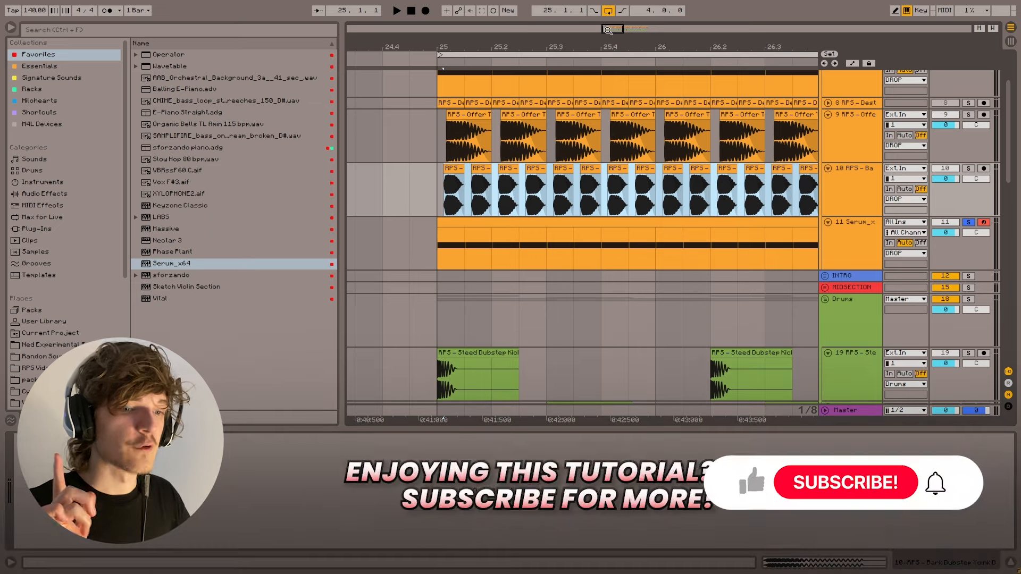
drag(608, 30, 591, 46)
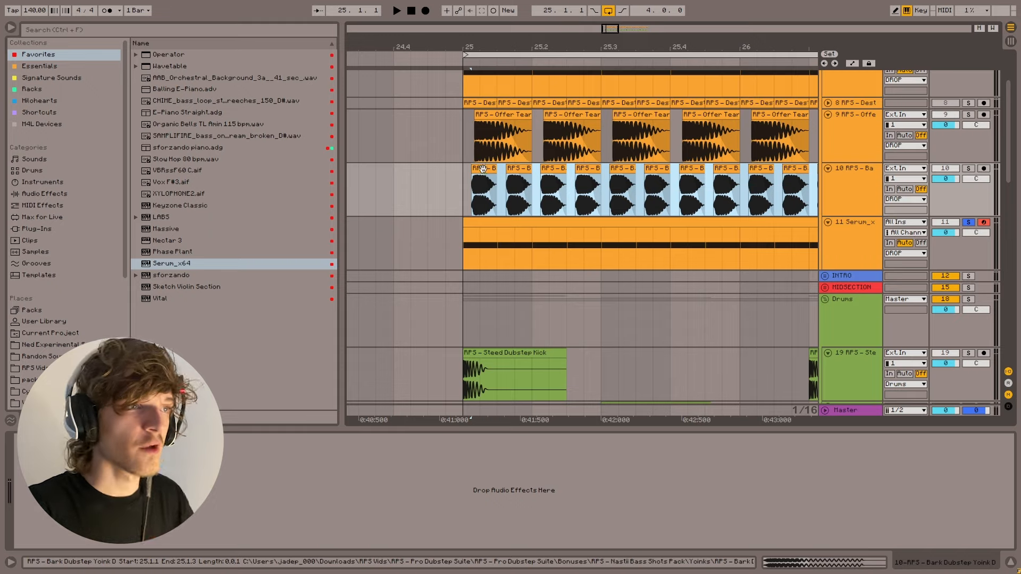
drag(482, 169, 476, 170)
click(459, 207)
- Select all the Offer Tearout Bass clips and shift them earlier so the first one starts exactly at bar 25
click(483, 119)
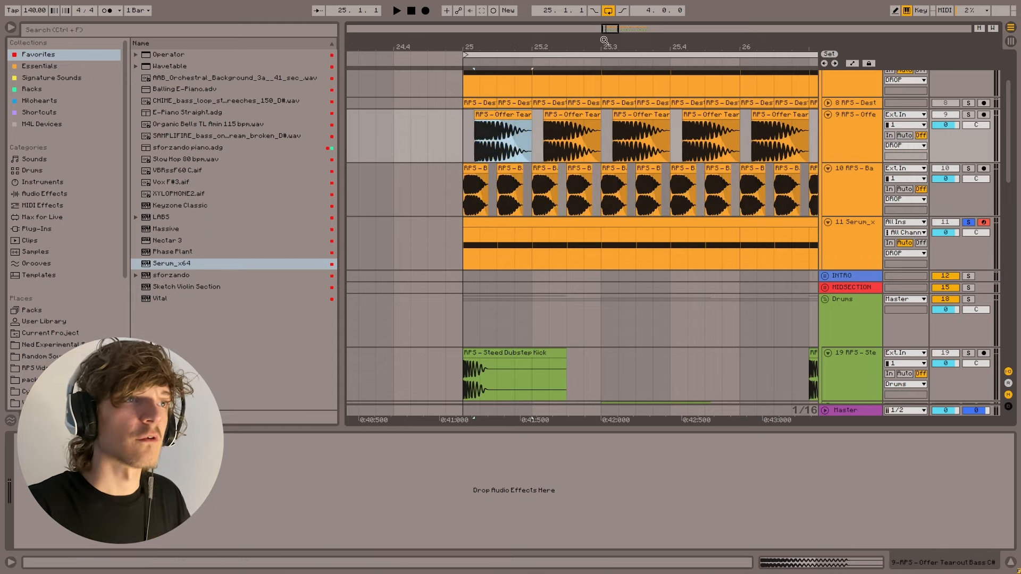
key(x)
shift+click(604, 110)
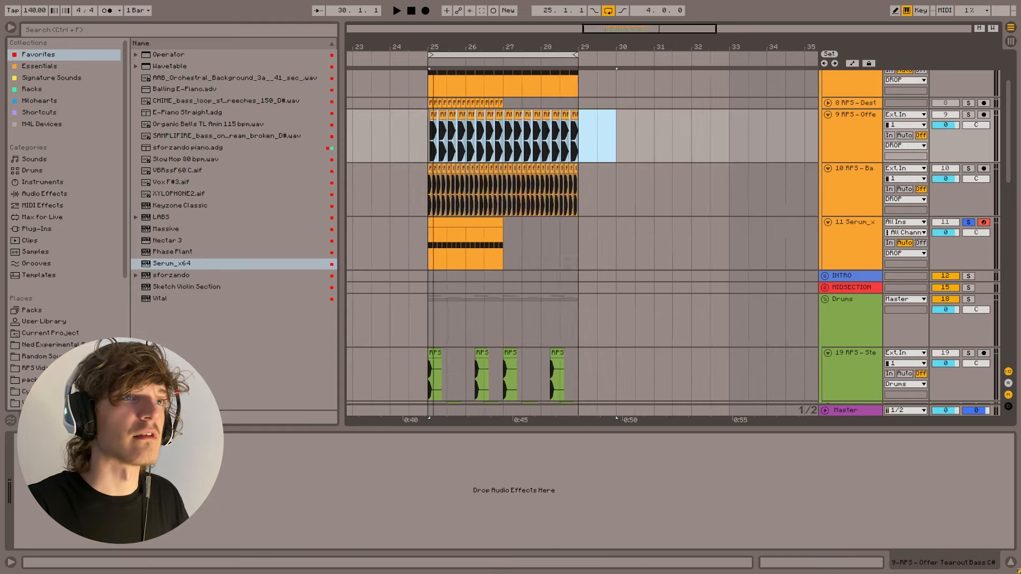
key(z)
click(480, 140)
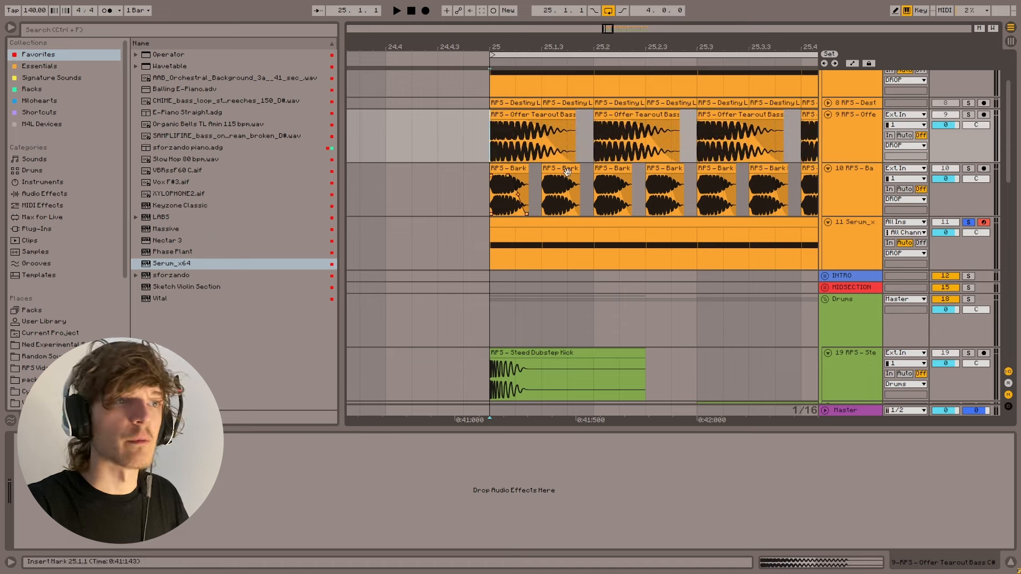
- Solo both bass shot tracks alongside the Serum sub, play them from bar 25 with the metronome, then turn the metronome off
scroll(911, 254, up, 2)
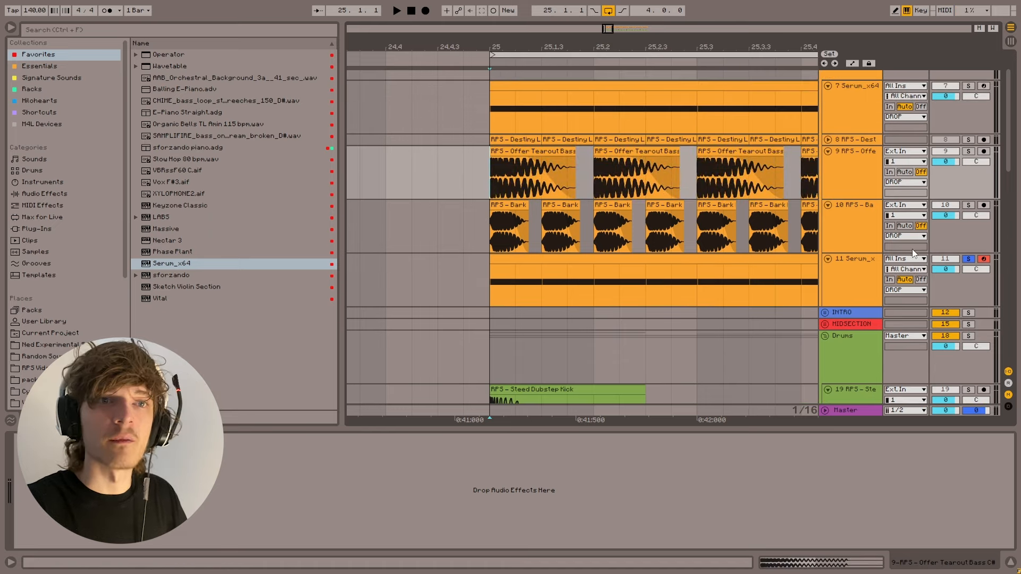
click(969, 152)
key(space)
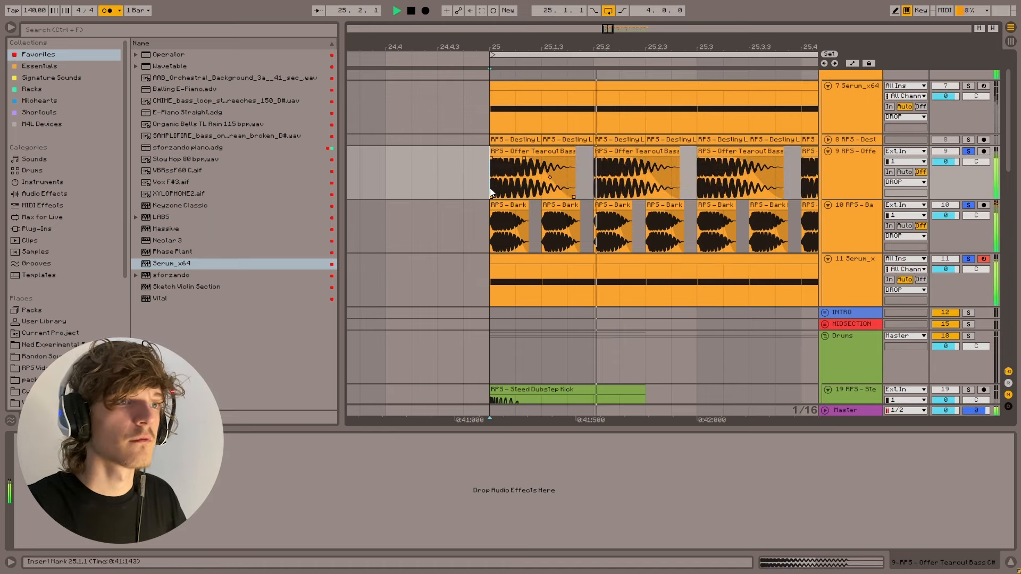
click(105, 11)
key(space)
- Show the track delay controls and group the Offer Tearout Bass, Bark Dubstep Yoink and Serum sub tracks
click(1008, 406)
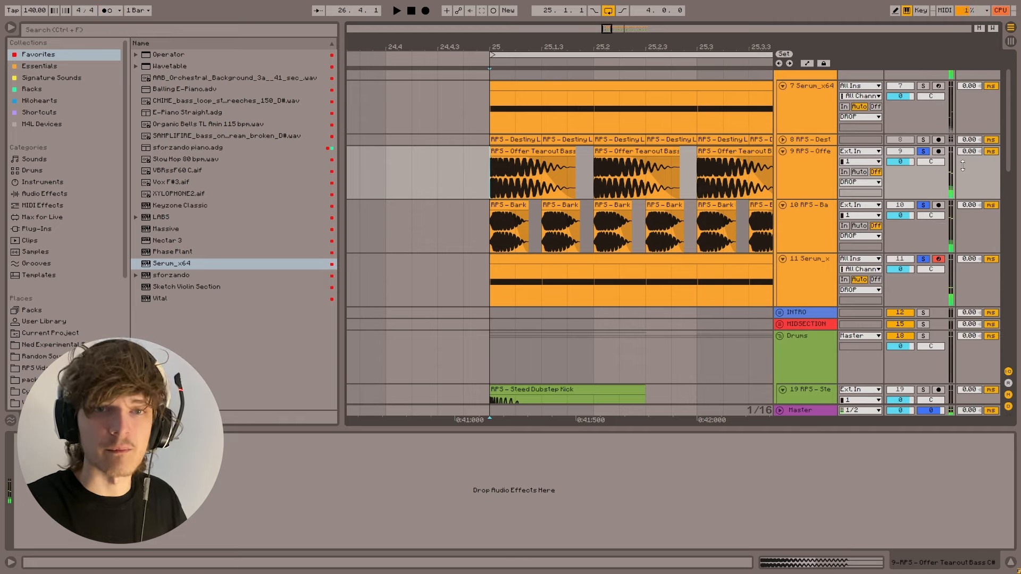
shift+click(799, 262)
click(809, 164)
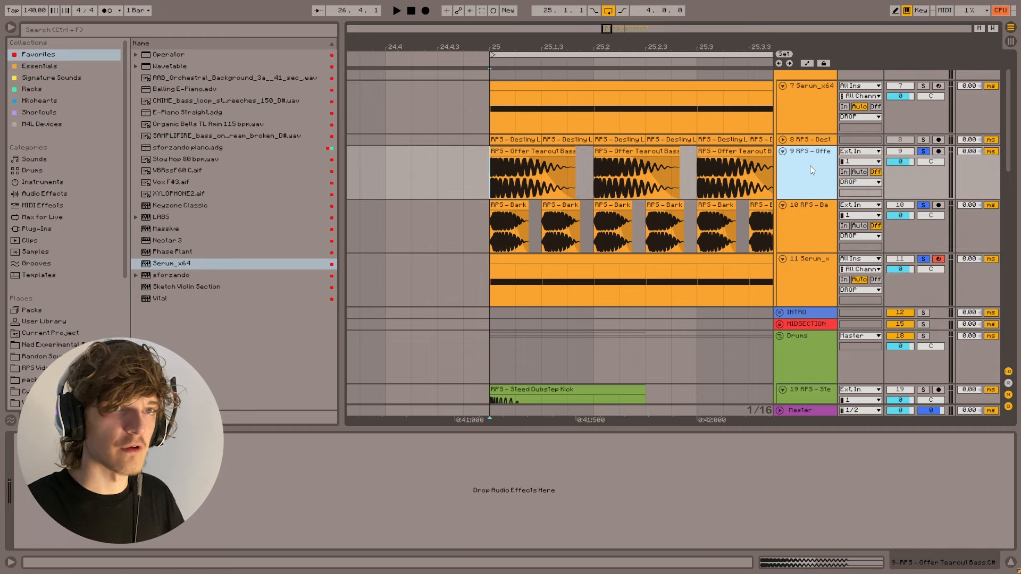
shift+click(812, 283)
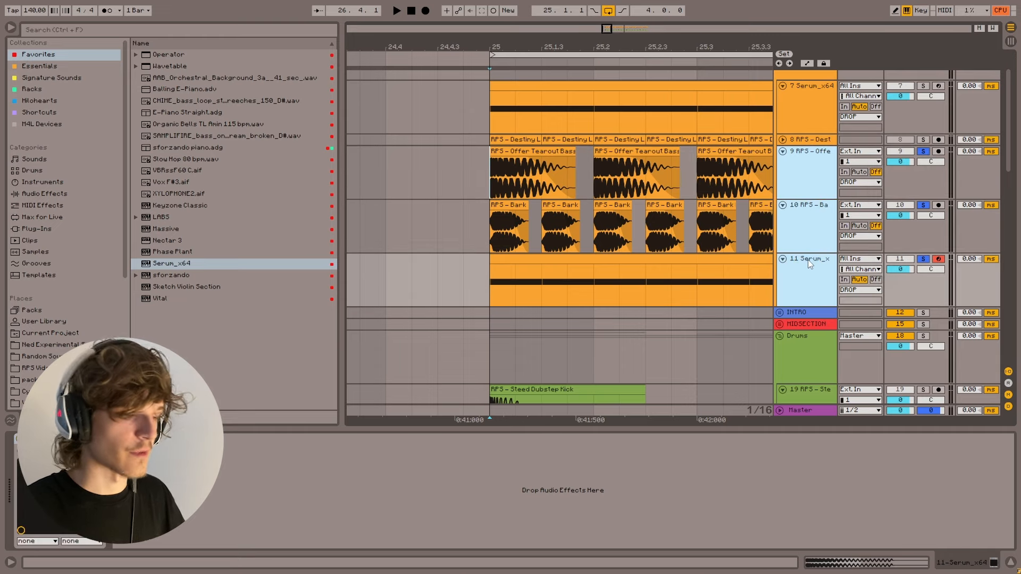
key(ctrl+g)
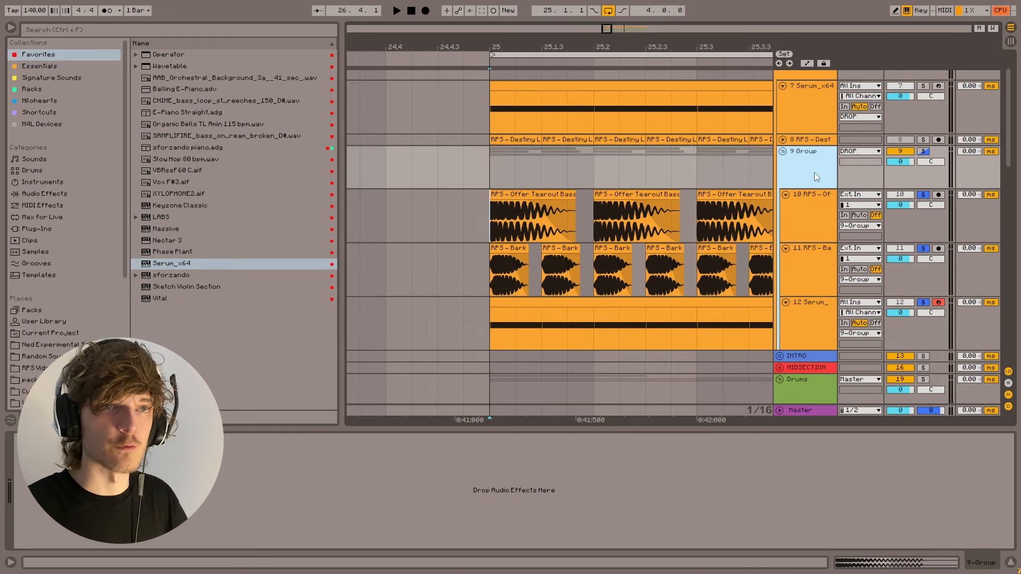
- Solo the new group of basses and sub and play it from bar 25
click(923, 151)
click(516, 165)
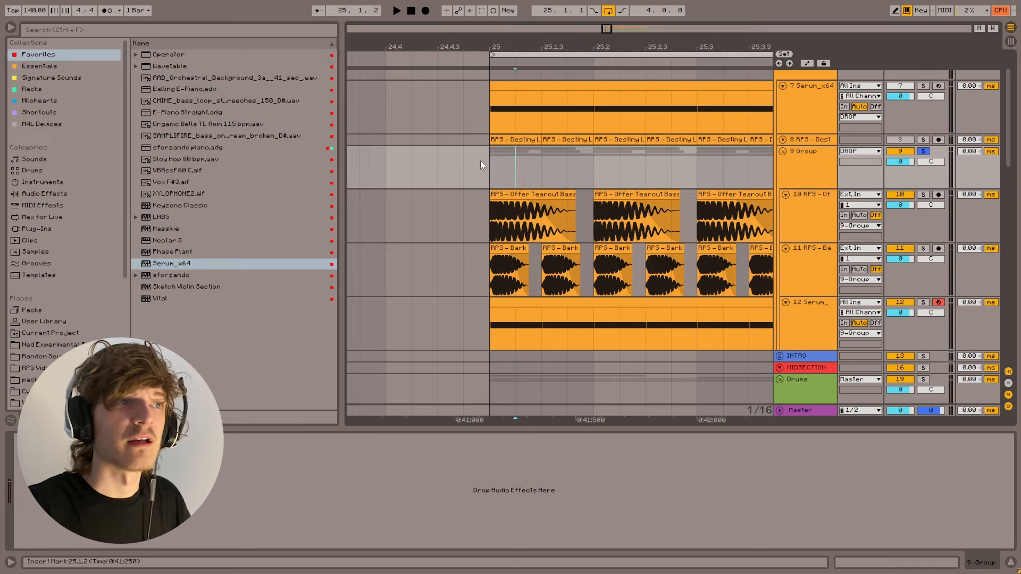
key(space)
key(minus)
key(space)
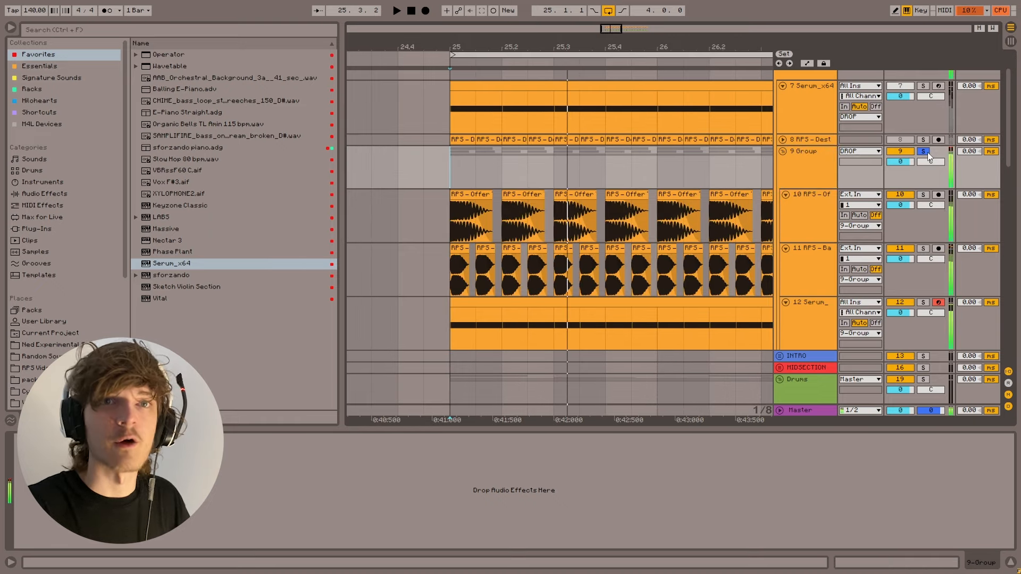
- Set the bass group's track delay to 45 ms and play the group from bar 25
click(1008, 406)
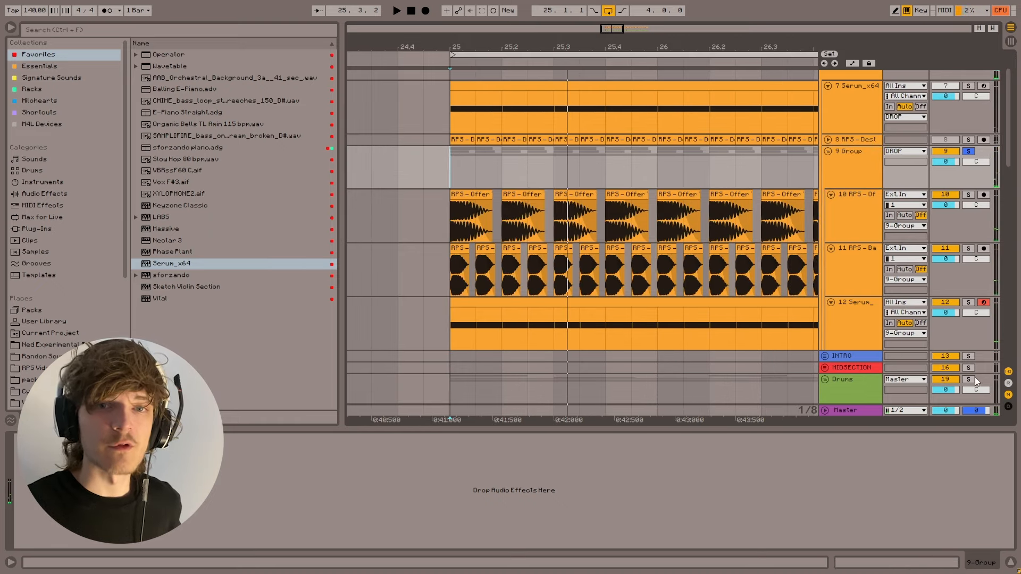
click(1008, 406)
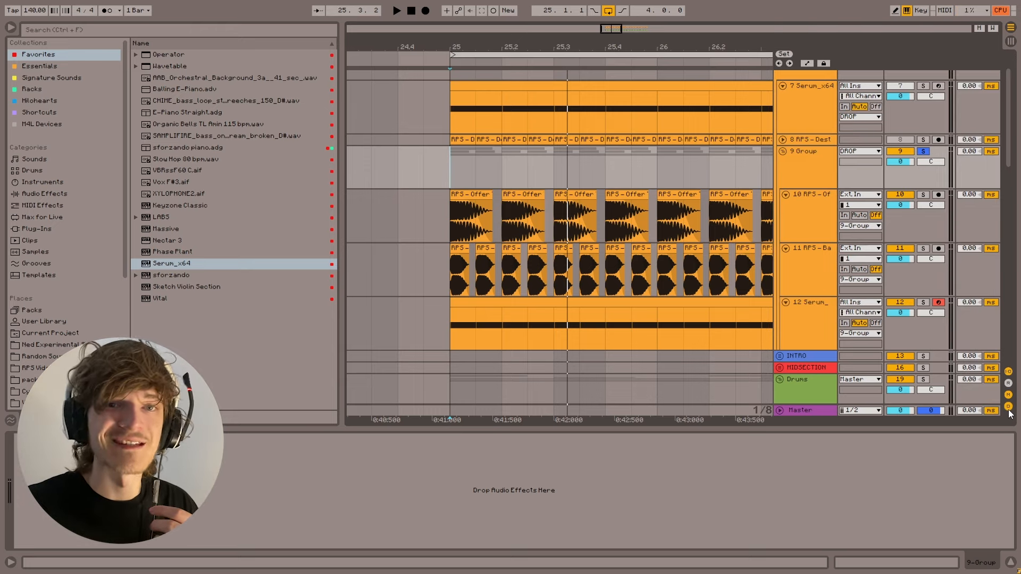
click(794, 151)
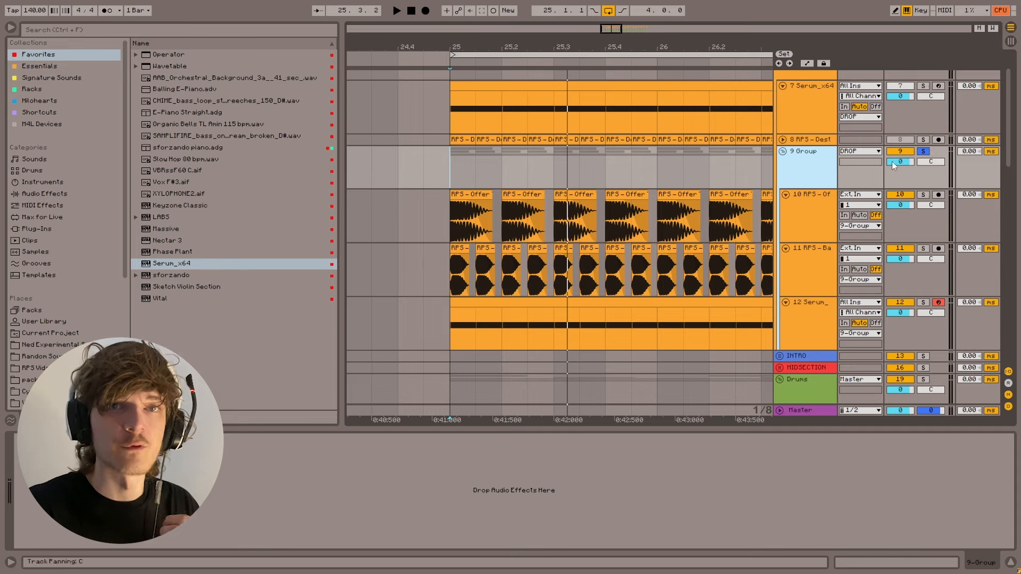
click(970, 153)
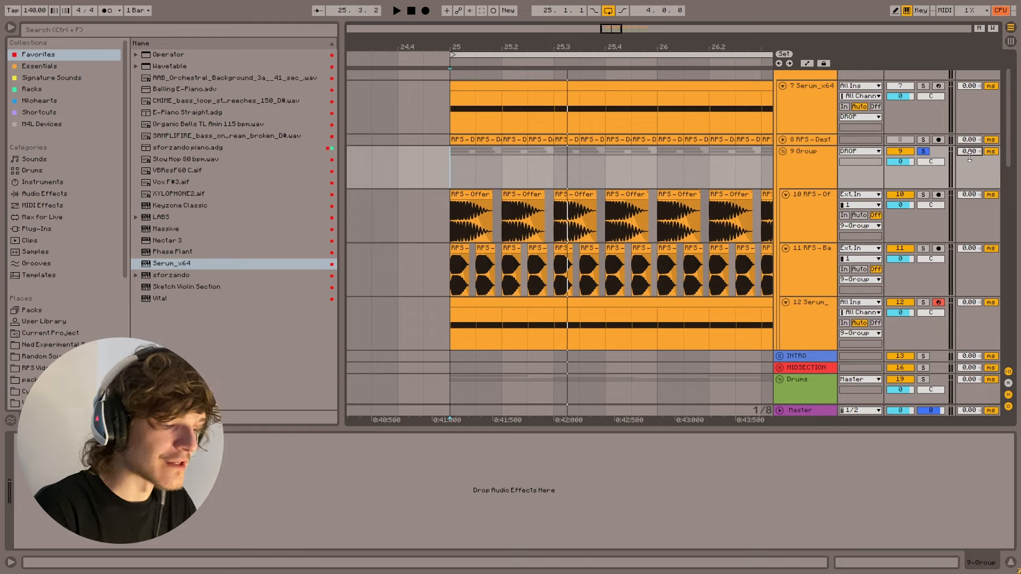
click(457, 162)
key(space)
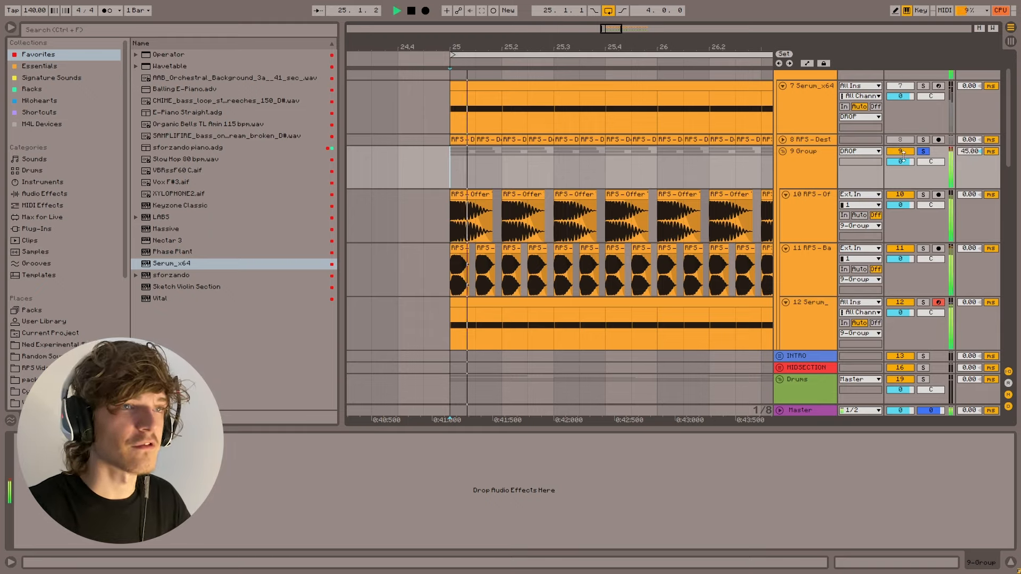
- Unsolo the bass group and duplicate the Serum sub clip so the sub continues beyond bar 27
drag(515, 47, 440, 9)
key(space)
scroll(597, 304, up, 1)
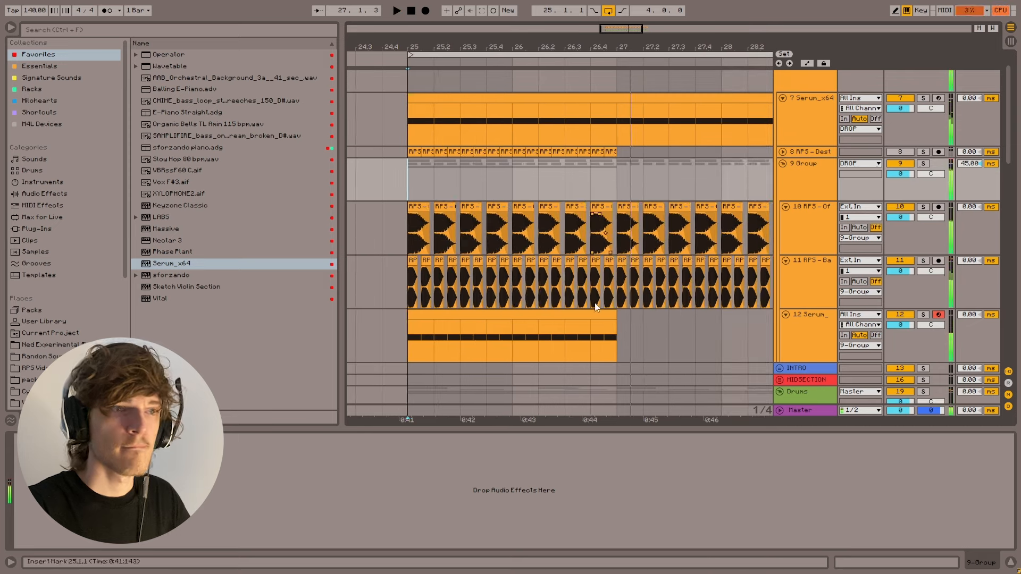
click(597, 314)
key(ctrl+d)
drag(603, 51, 776, 49)
- Play the drop from bar 25 to compare the bass group's track delay at 0 ms and at 45 ms
click(451, 162)
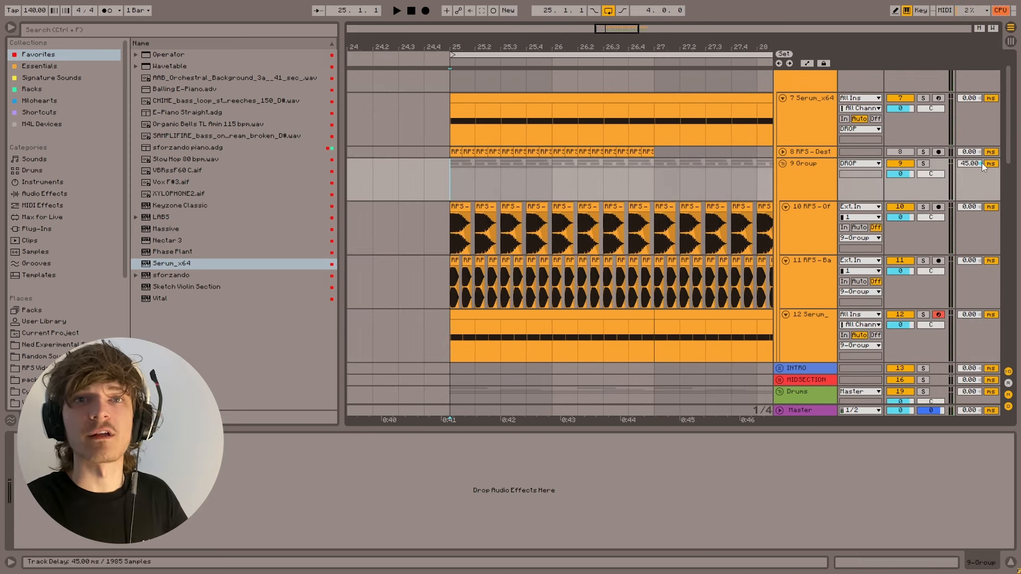
key(space)
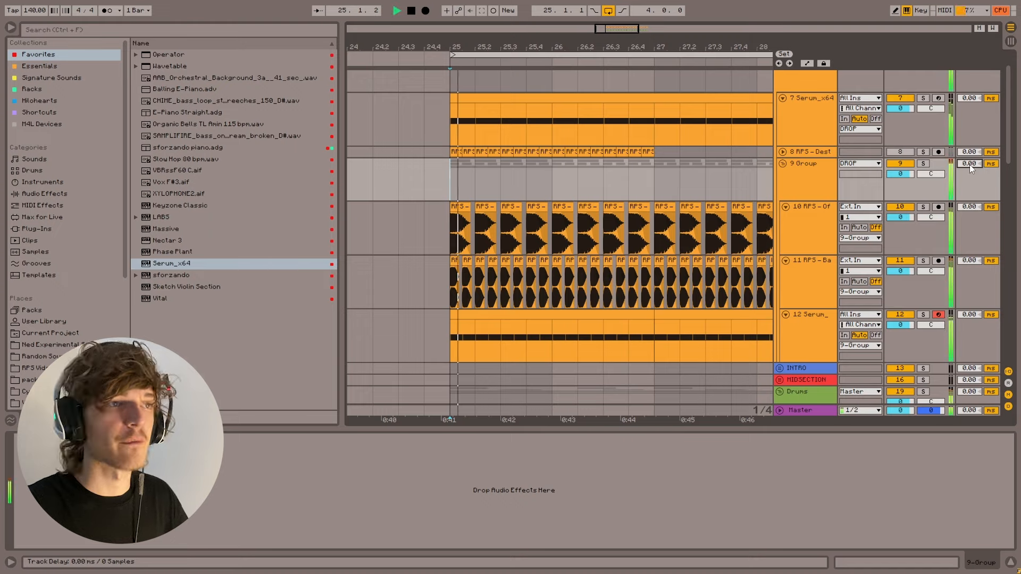
text(45)
key(Return)
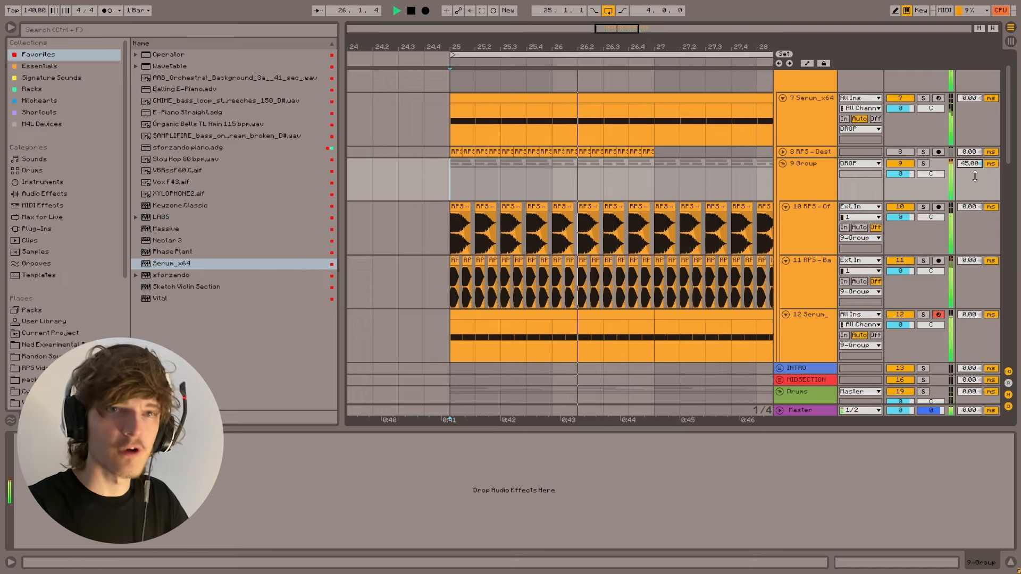
click(815, 186)
click(453, 183)
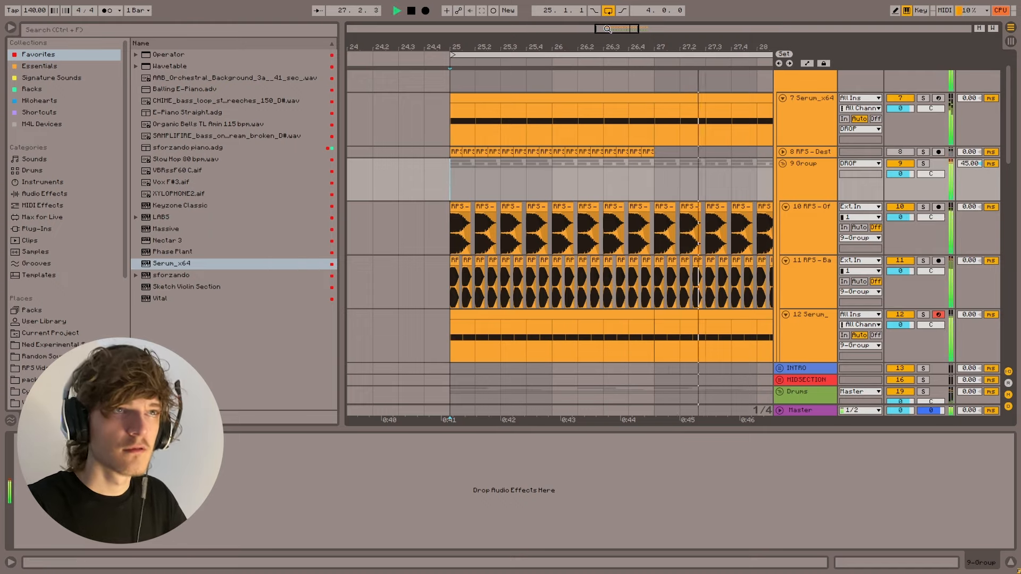
ctrl+scroll(633, 80, up, 1)
key(space)
- Group the Offer Tearout Bass and Bark Dubstep Yoink tracks inside the bass group and solo the nested group
scroll(793, 224, down, 2)
click(801, 202)
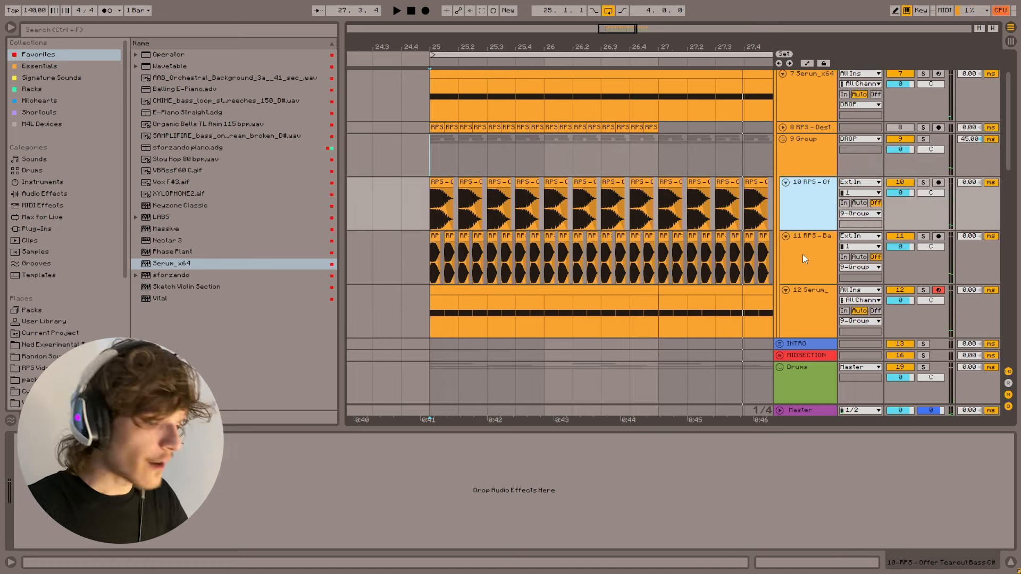
shift+click(811, 246)
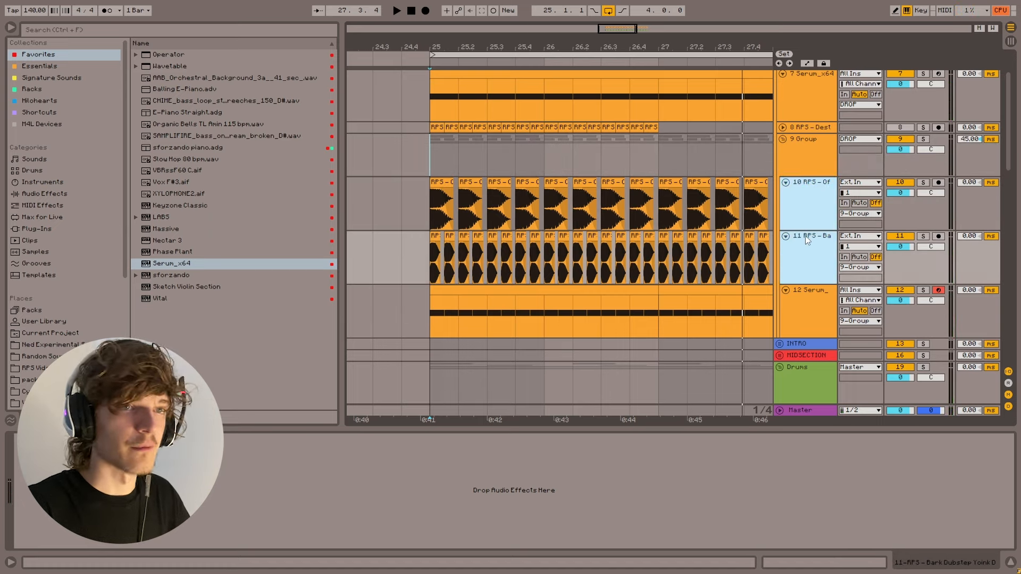
click(806, 207)
shift+click(807, 241)
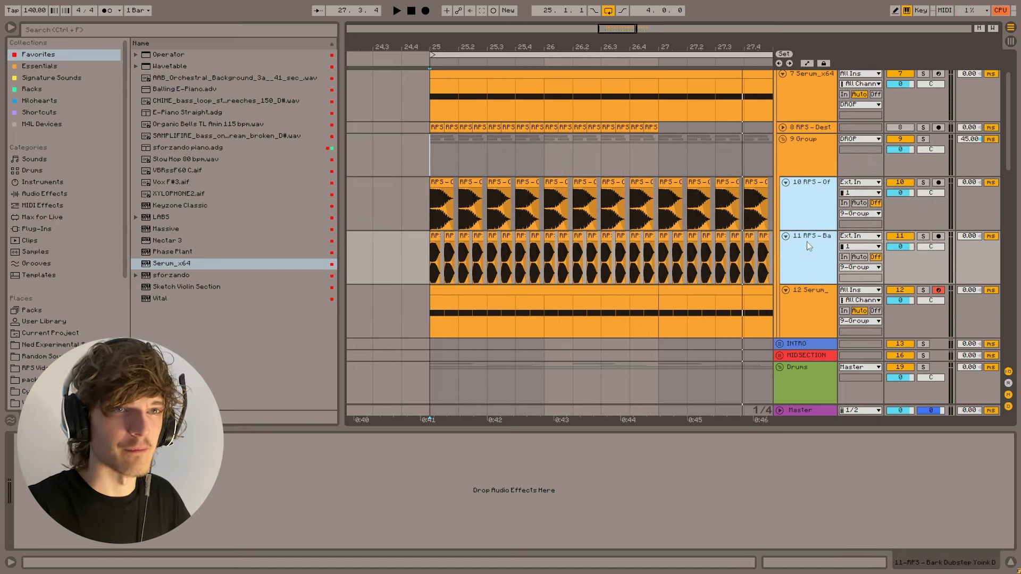
key(ctrl+g)
click(923, 182)
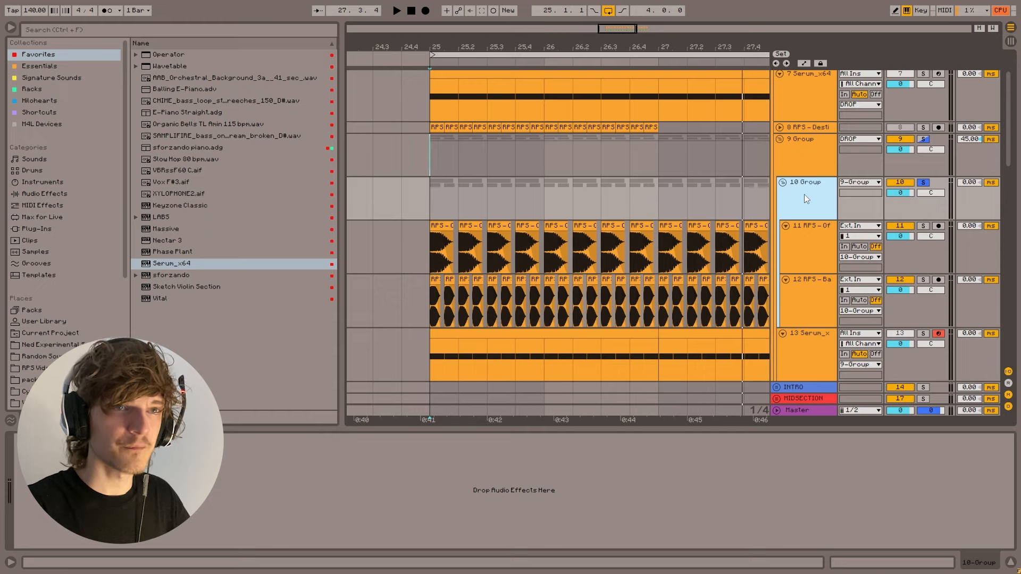
- Color the nested bass shot group dark orange and assign that color to its grouped tracks and clips
right_click(812, 197)
click(829, 356)
right_click(808, 188)
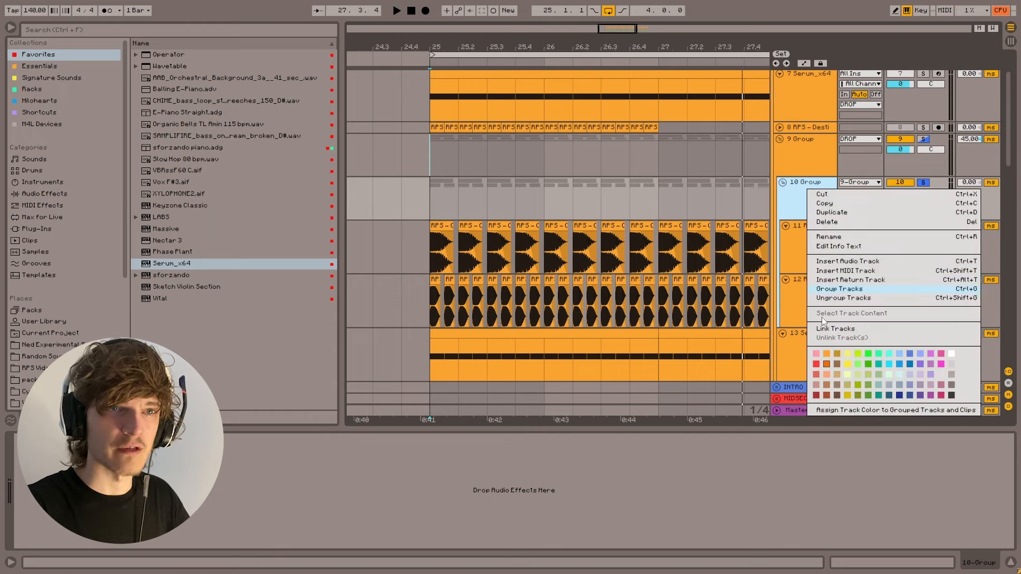
click(853, 411)
- Solo the Offer Tearout Bass, the Bark Dubstep Yoink and their nested group in turn during playback from bar 25
click(416, 239)
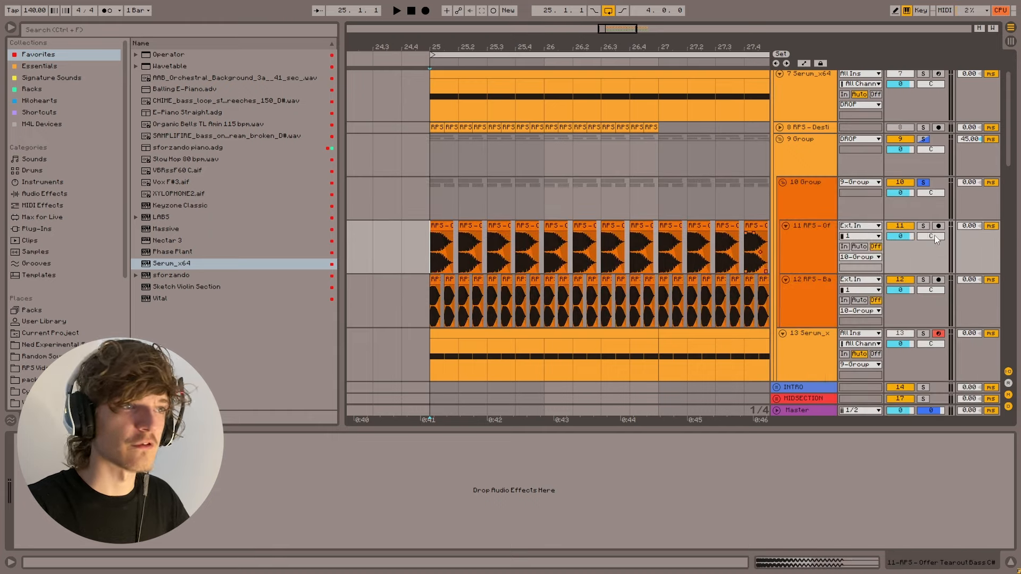
click(923, 226)
key(space)
click(923, 279)
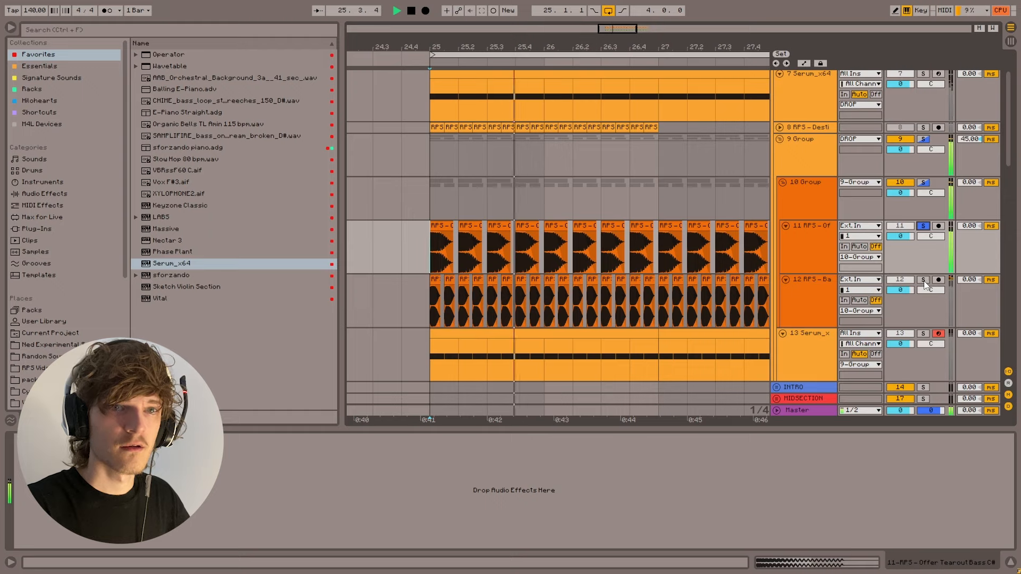
click(923, 183)
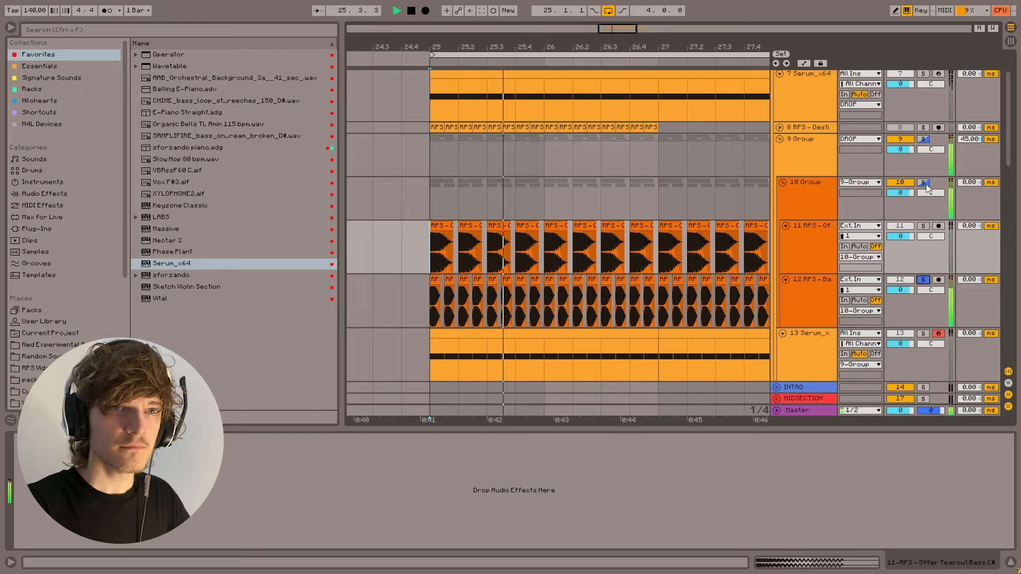
click(496, 200)
key(space)
- Add EQ Eight to the nested bass shot group and set its low cut to 167 Hz during playback
click(56, 66)
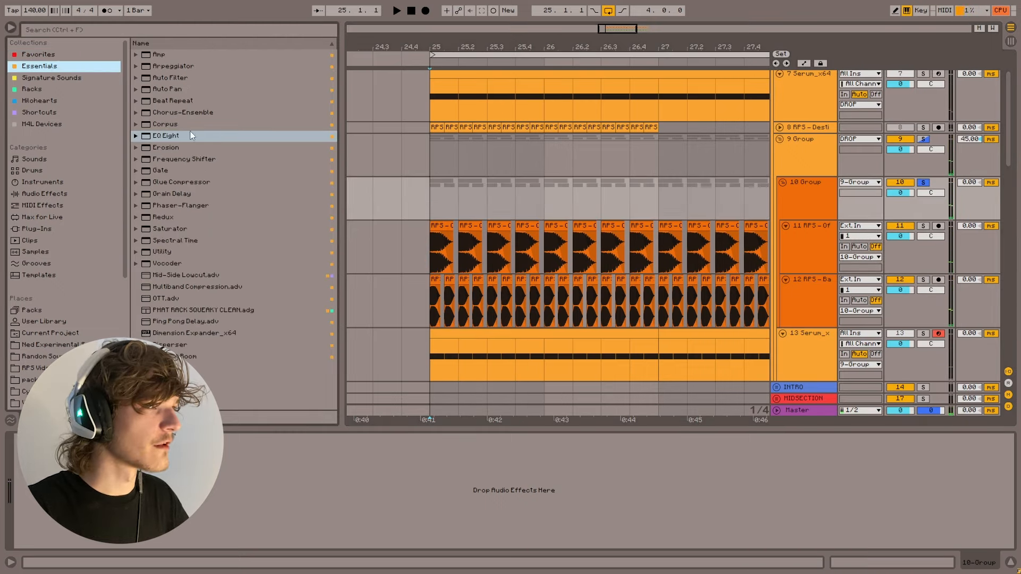
double_click(174, 137)
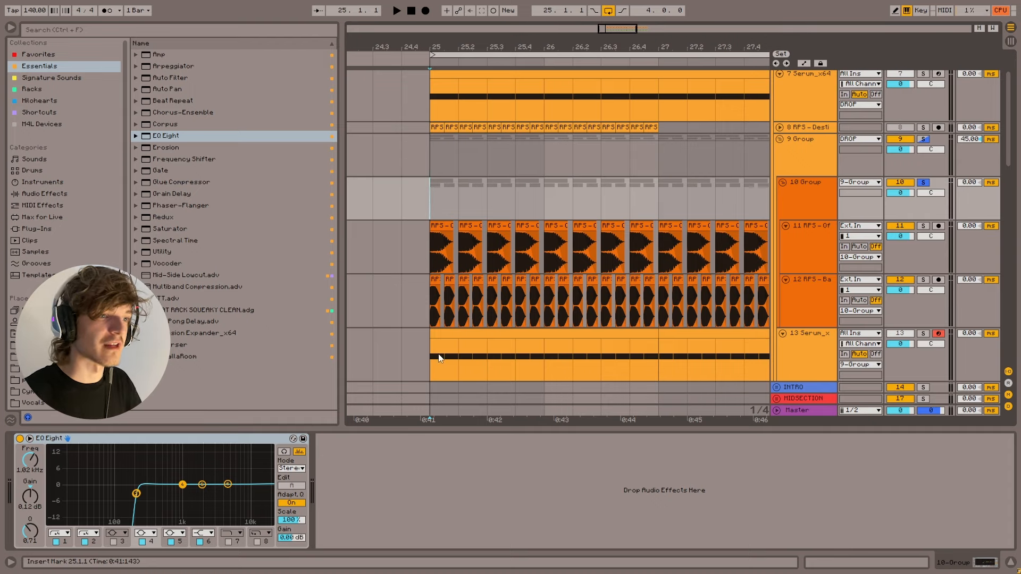
drag(439, 357, 666, 361)
click(435, 200)
key(space)
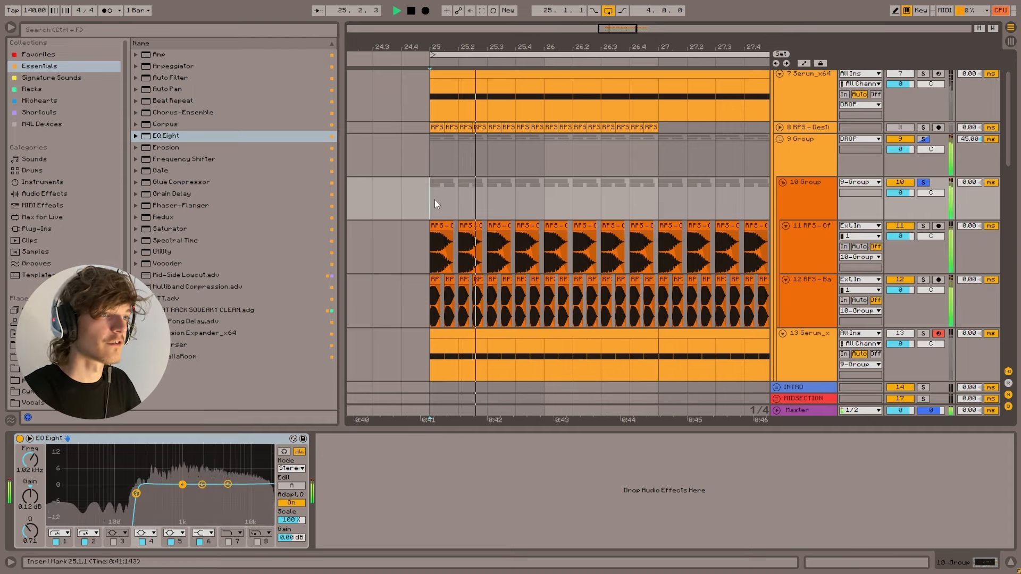
mouse_move(137, 494)
mouse_down()
mouse_move(119, 496)
mouse_move(130, 493)
mouse_up()
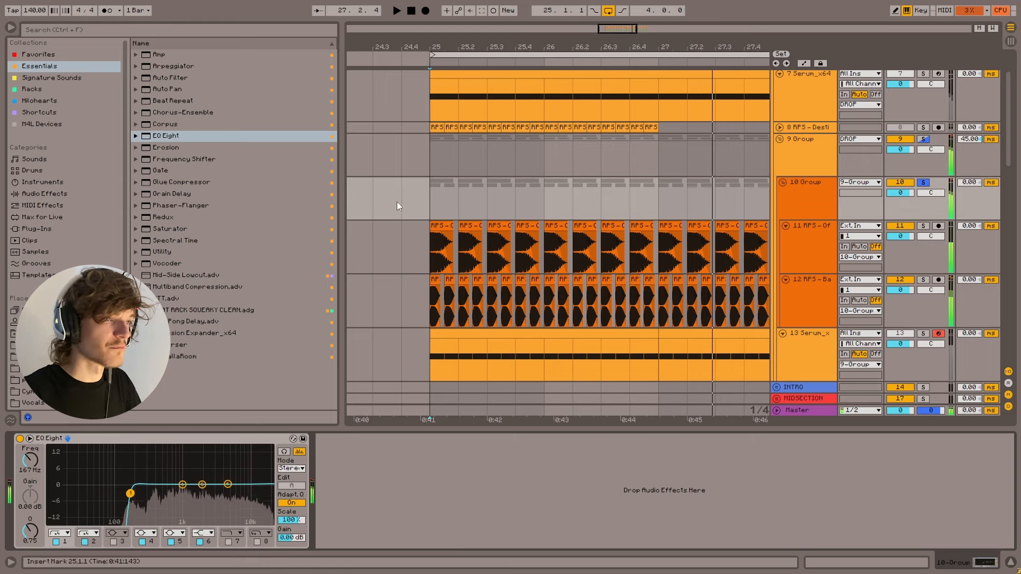
key(space)
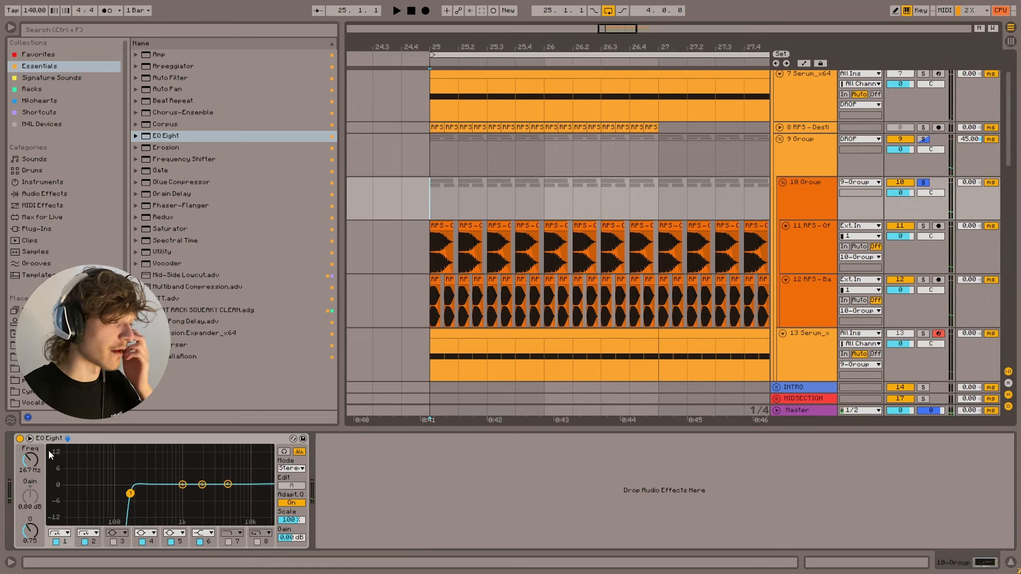
- Play the bass shots from bar 25 with EQ Eight bypassed and enabled to compare the low end
key(space)
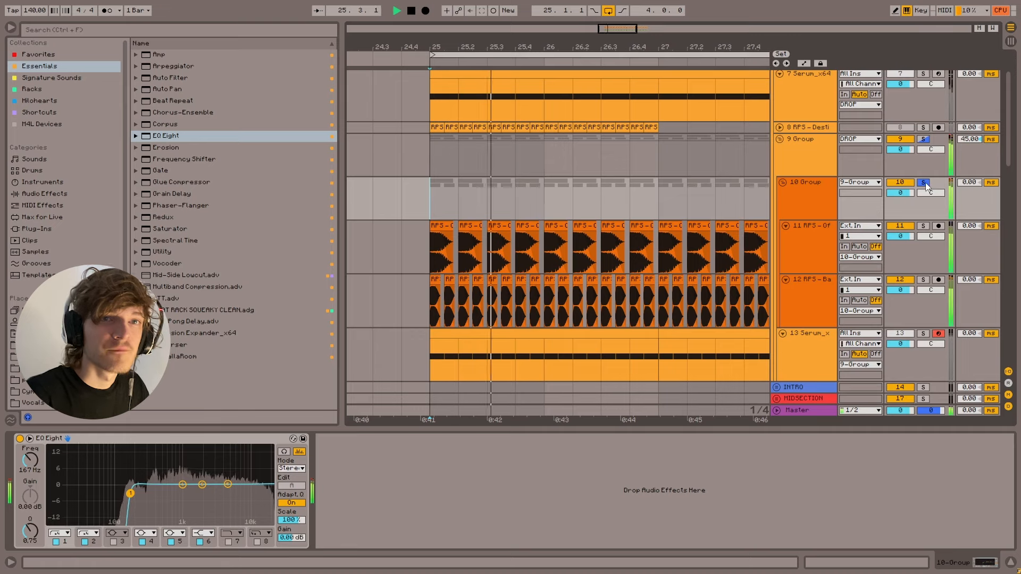
click(20, 439)
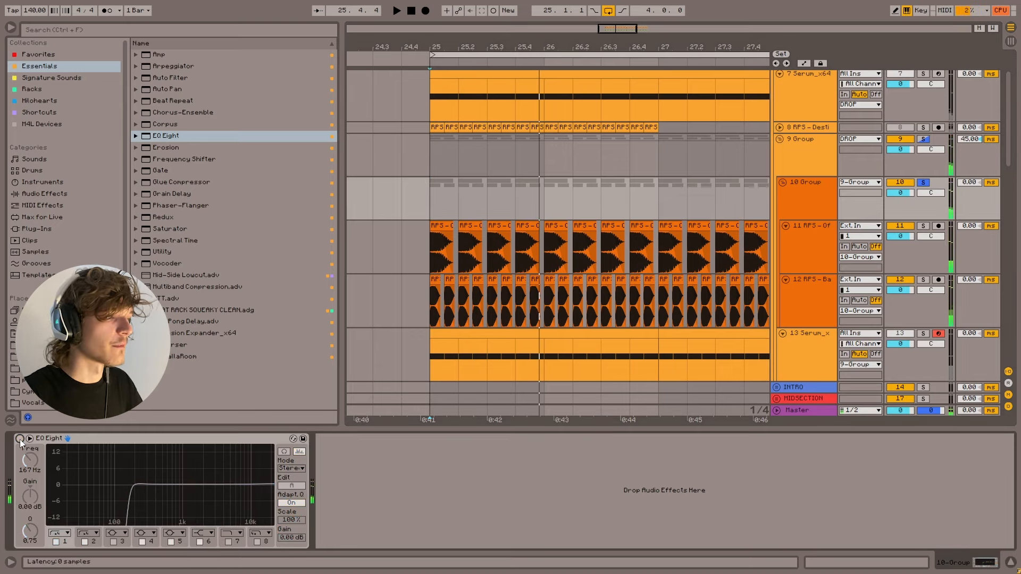
key(space)
key(space)
click(20, 438)
key(space)
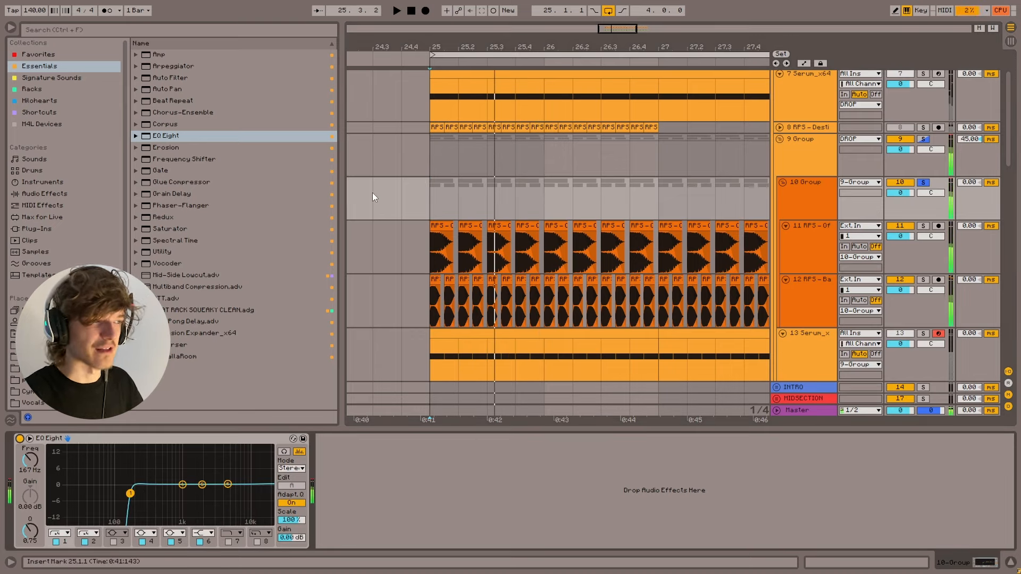
key(space)
- Solo the Serum sub track, play it from bar 25, and remove its solo
scroll(904, 298, down, 1)
key(space)
click(923, 284)
click(812, 303)
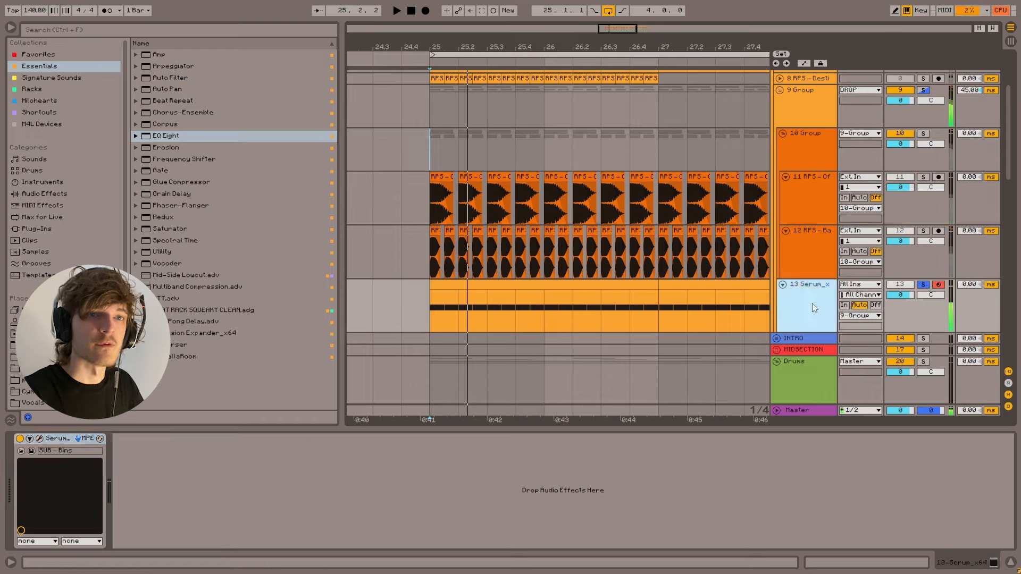
click(416, 309)
key(space)
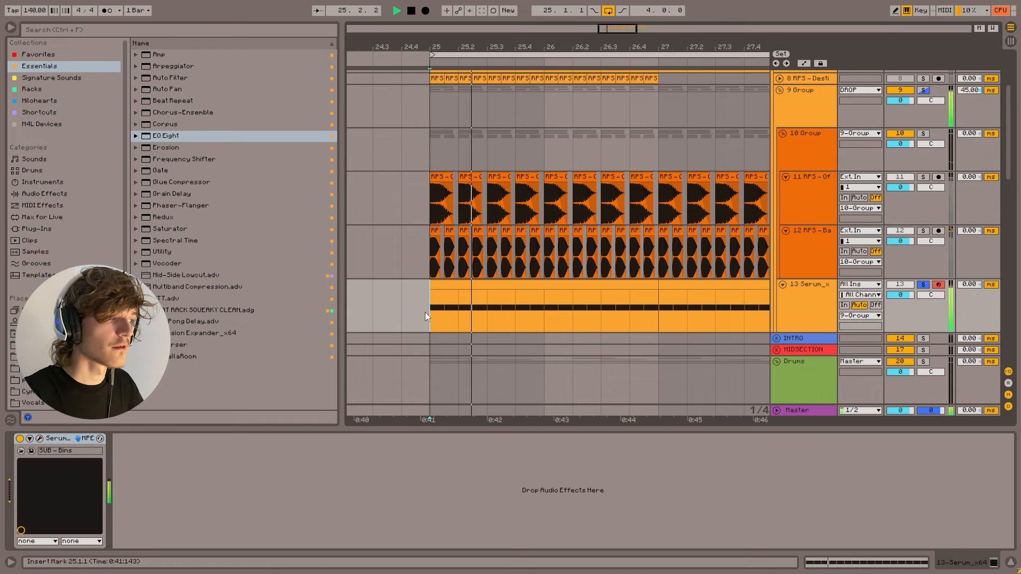
click(923, 285)
key(space)
- Play the full drop from bar 25 with no tracks soloed
scroll(459, 196, up, 1)
click(429, 164)
key(space)
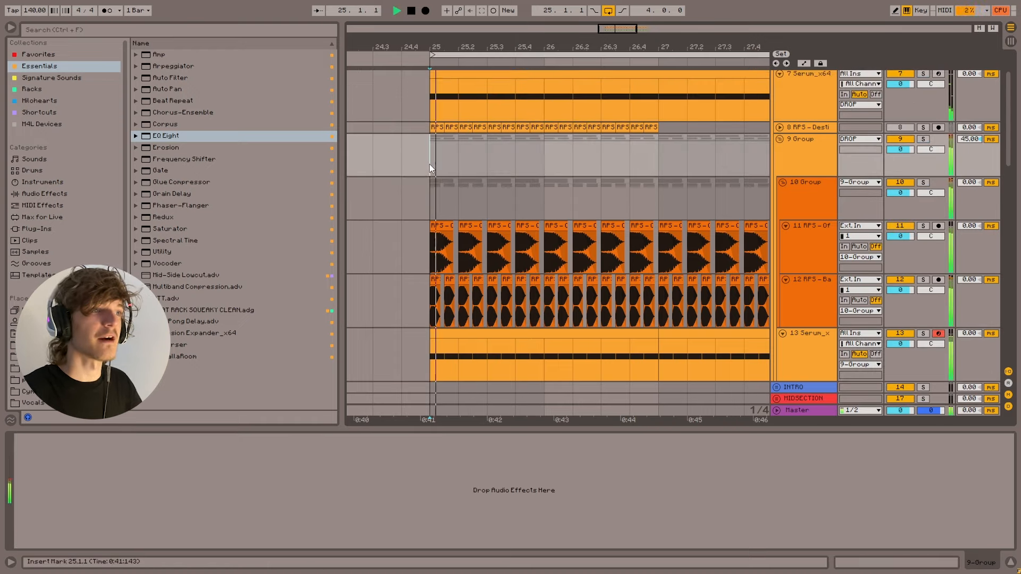
- Stop the drop playback and review the outer group, the nested bass shot group and the lead Serum track
click(431, 197)
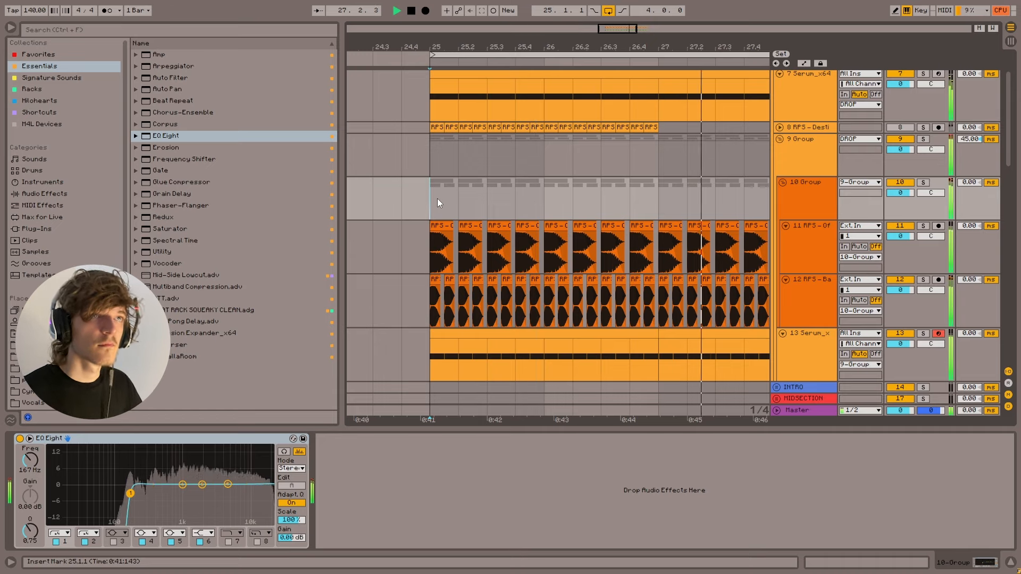
key(space)
drag(623, 25, 630, 18)
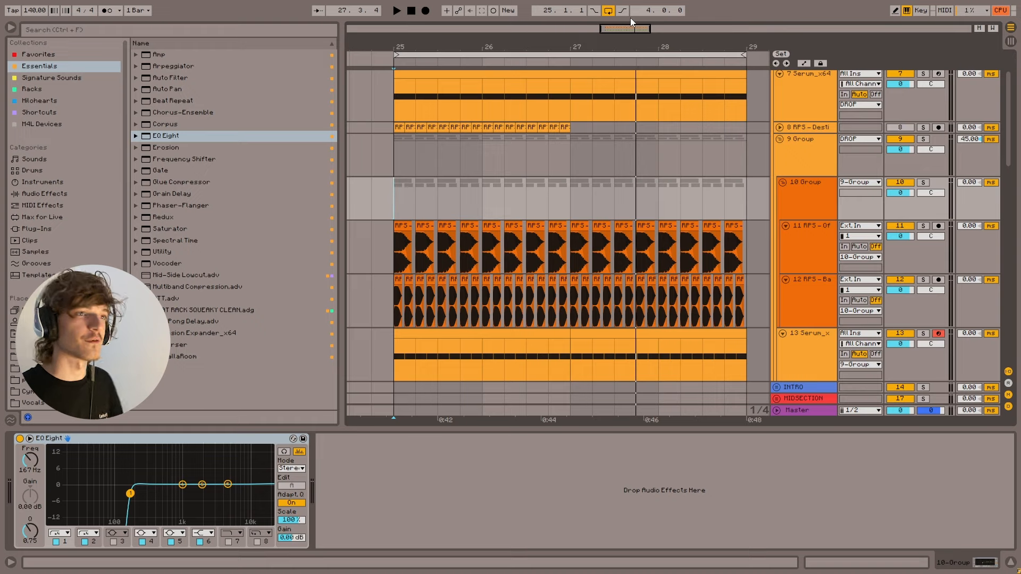
click(796, 151)
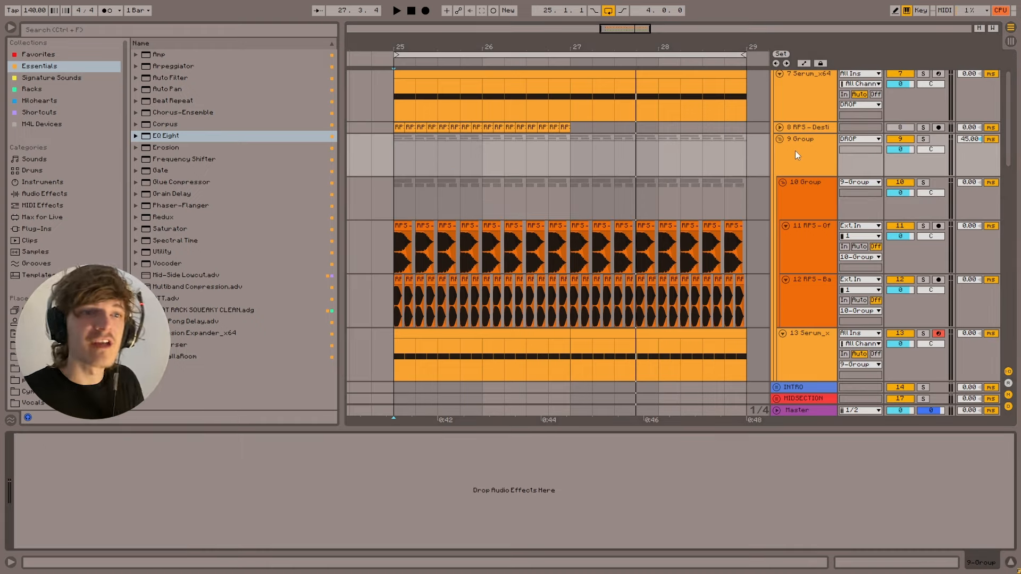
click(788, 200)
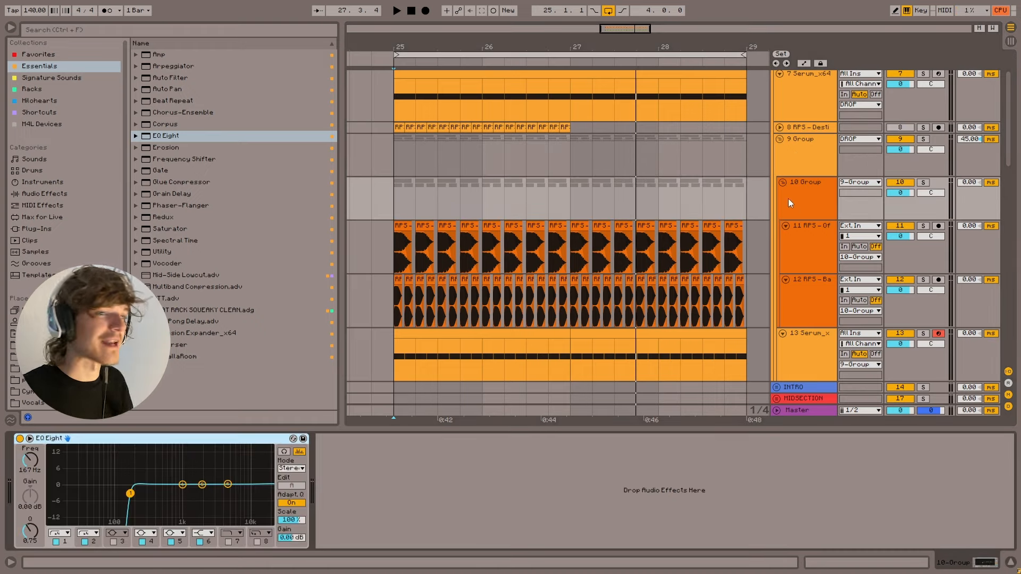
click(400, 145)
scroll(399, 141, up, 1)
click(399, 137)
drag(621, 31, 620, 29)
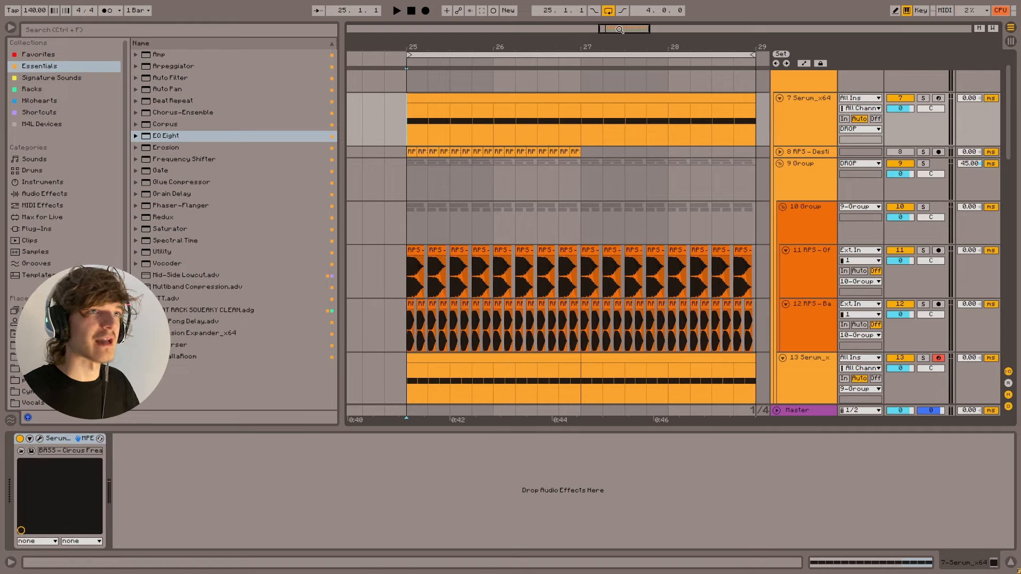
- Review how the outer group, its bass shot layers and the Serum sub track line up with the drums
scroll(630, 253, down, 5)
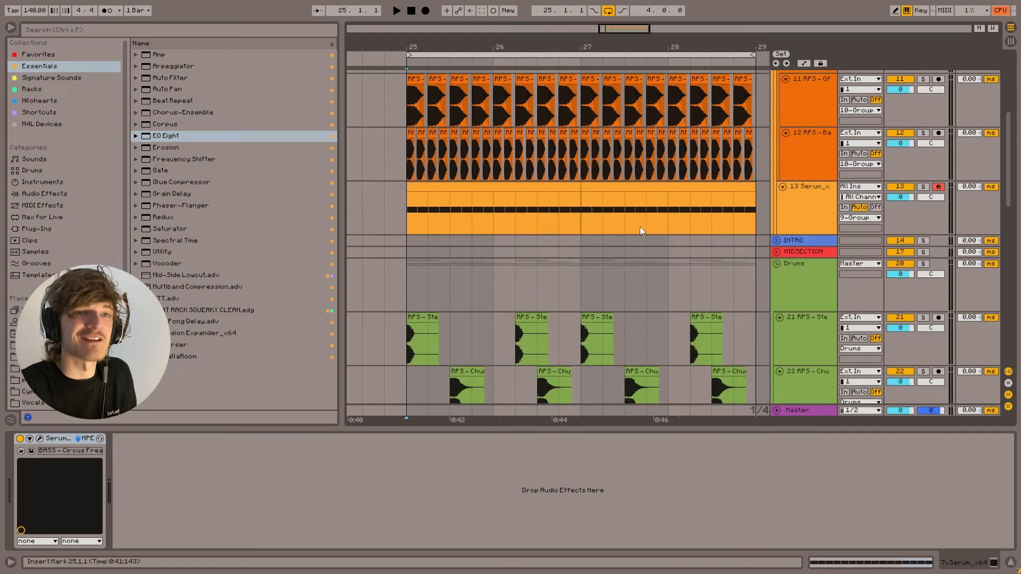
scroll(585, 223, up, 5)
click(423, 142)
scroll(424, 142, up, 1)
click(416, 194)
scroll(609, 142, right, 1)
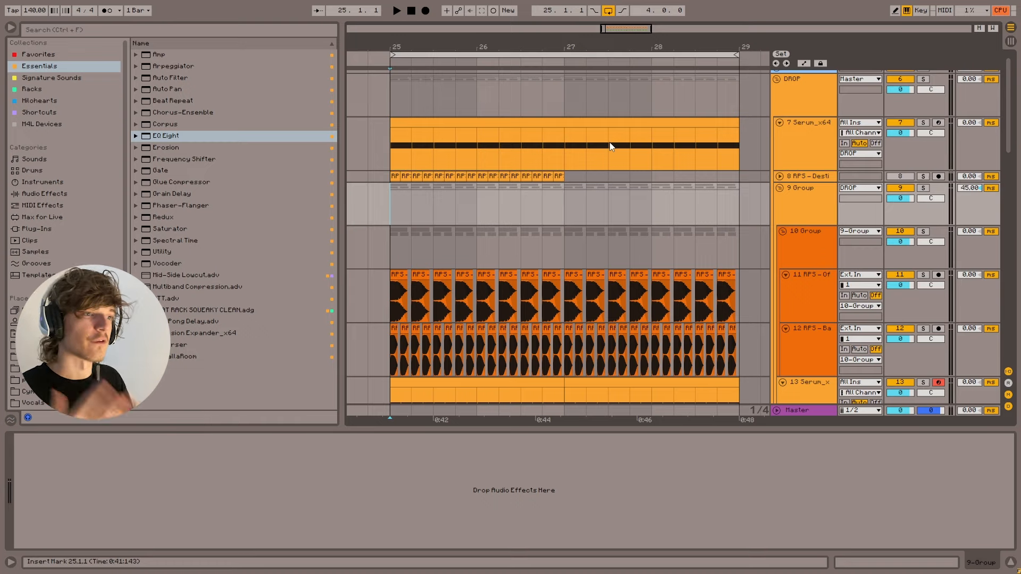
scroll(375, 266, down, 2)
click(386, 314)
scroll(420, 298, up, 1)
scroll(404, 234, down, 2)
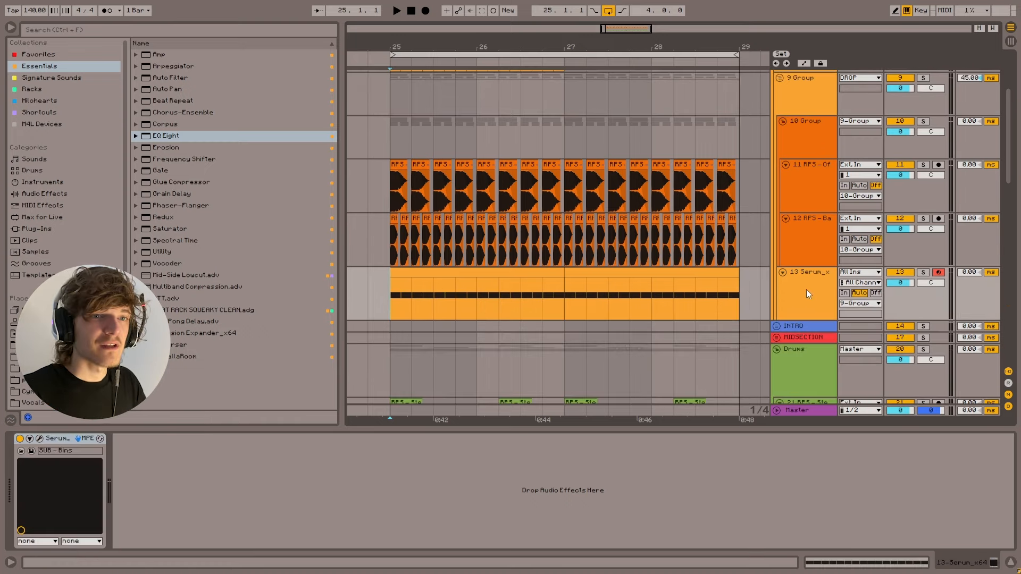
scroll(806, 143, up, 2)
scroll(372, 239, down, 1)
- Select the tearout bass clips from bar 25 to bar 29 and briefly play the drop from bar 25
drag(391, 215, 741, 225)
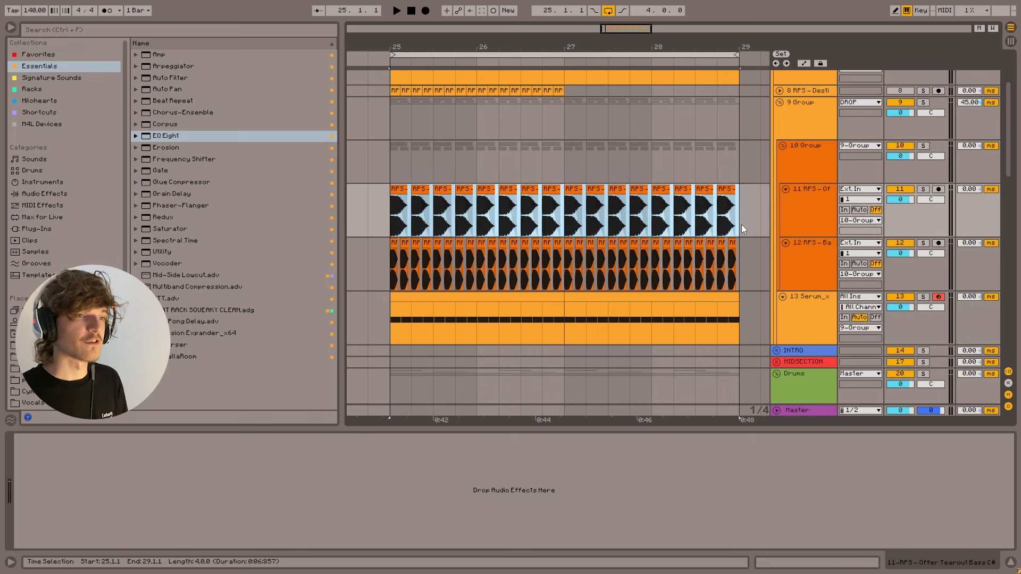
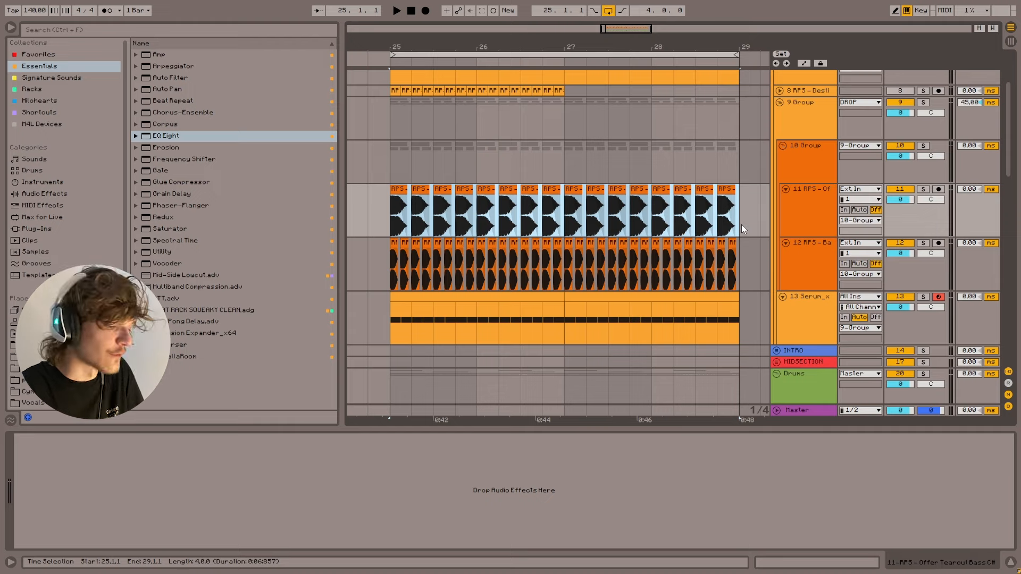
key(space)
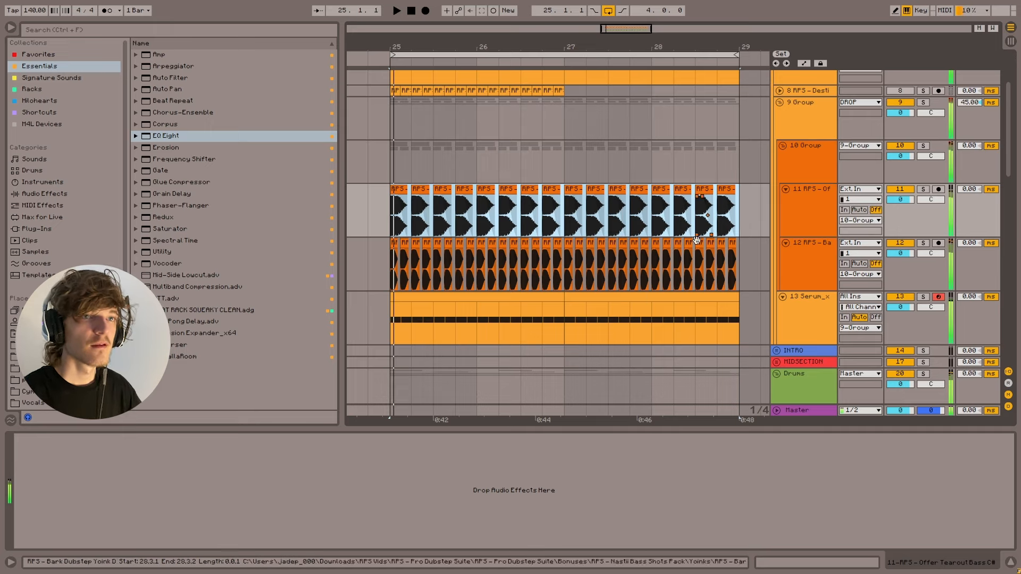
key(space)
click(386, 231)
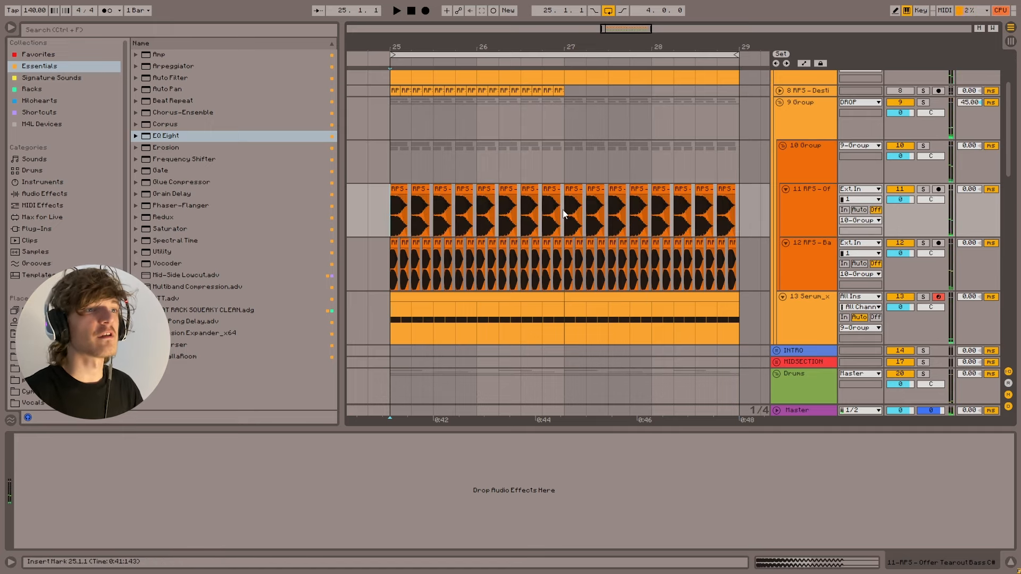
- Delete beat 26.4 up to bar 27 from both bass shot tracks and the Serum sub track
drag(564, 213, 537, 332)
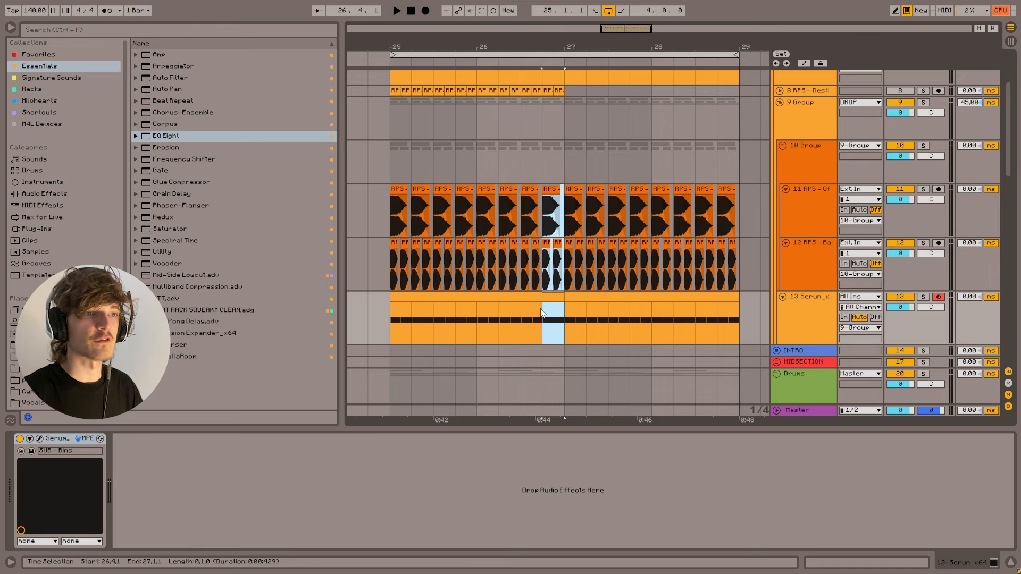
drag(685, 220, 748, 333)
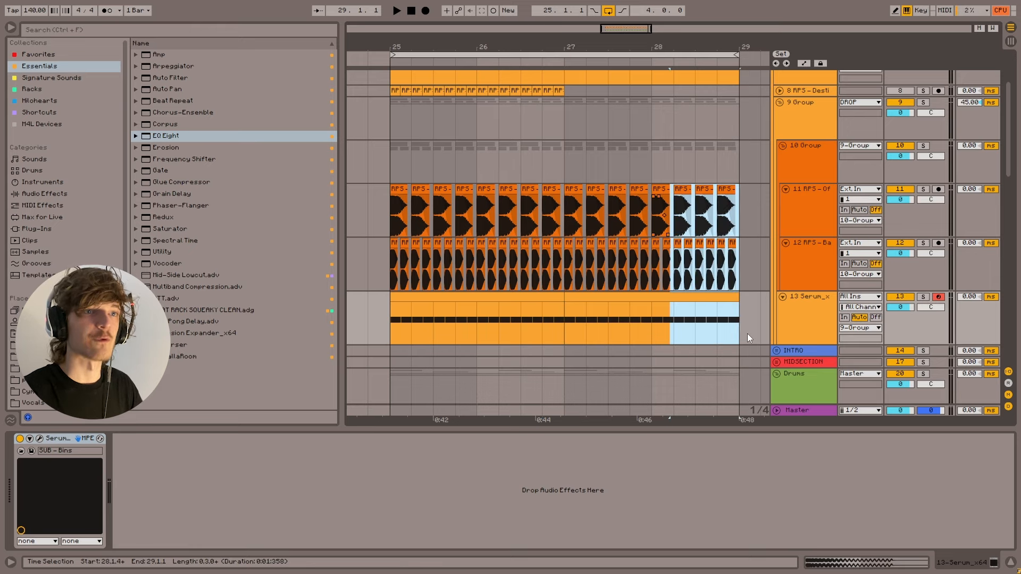
click(675, 330)
click(390, 223)
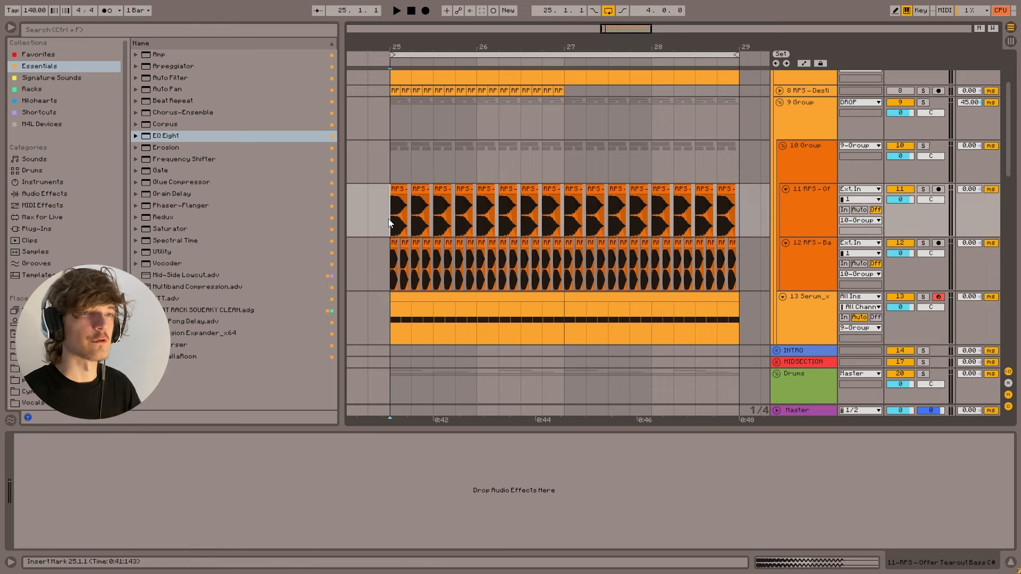
drag(544, 222, 560, 319)
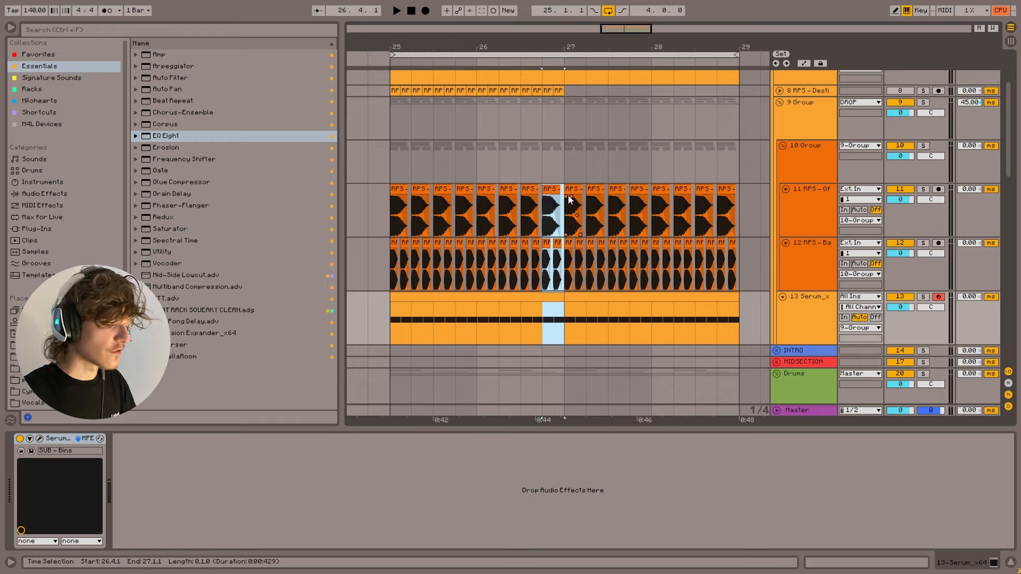
click(565, 228)
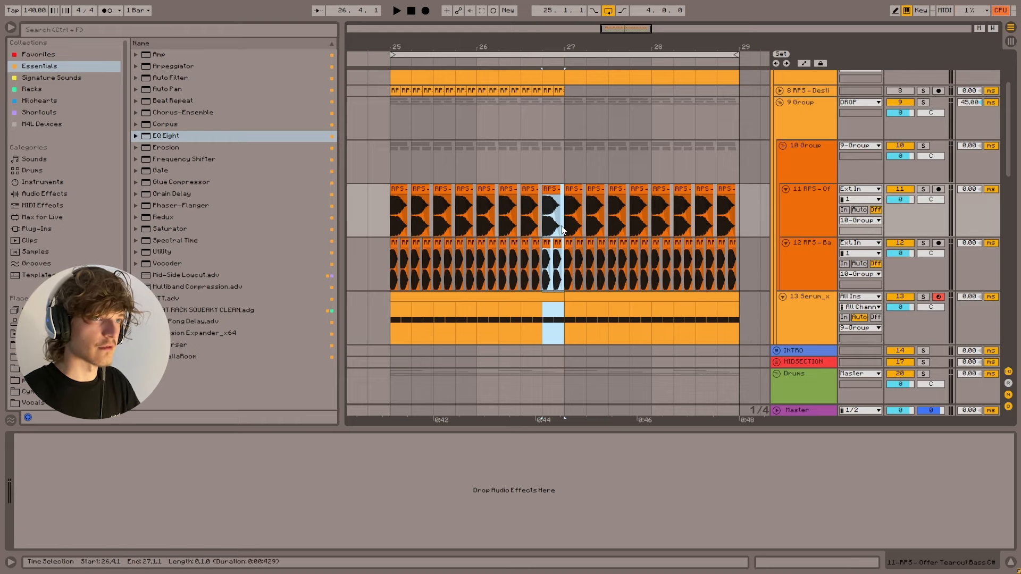
key(Delete)
- Play the drop from bar 26 and from 26.3 to audition the gap at beat 26.4
scroll(551, 210, up, 1)
click(490, 176)
key(space)
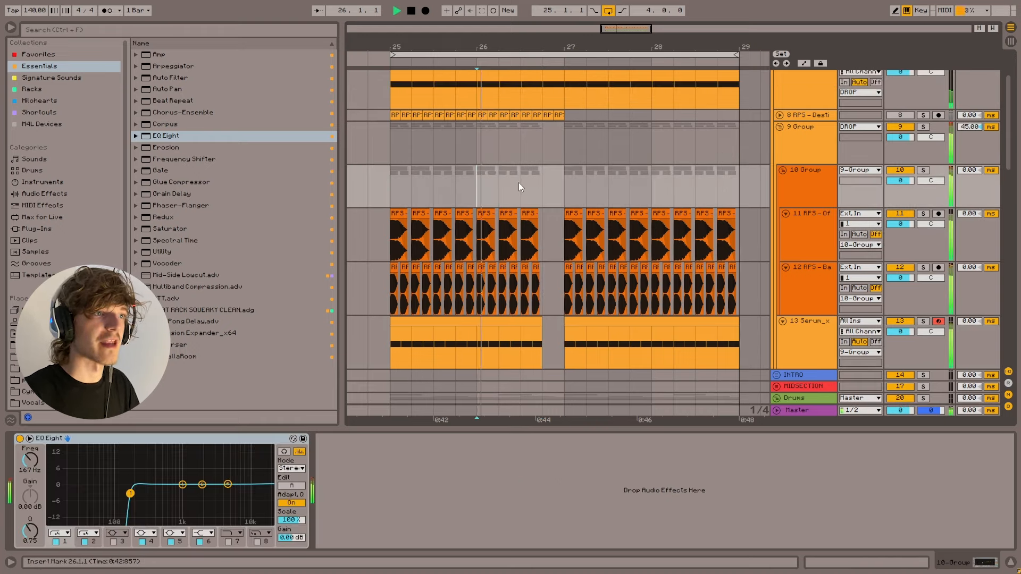
click(519, 184)
scroll(541, 203, down, 2)
scroll(544, 206, up, 2)
key(space)
scroll(540, 193, down, 1)
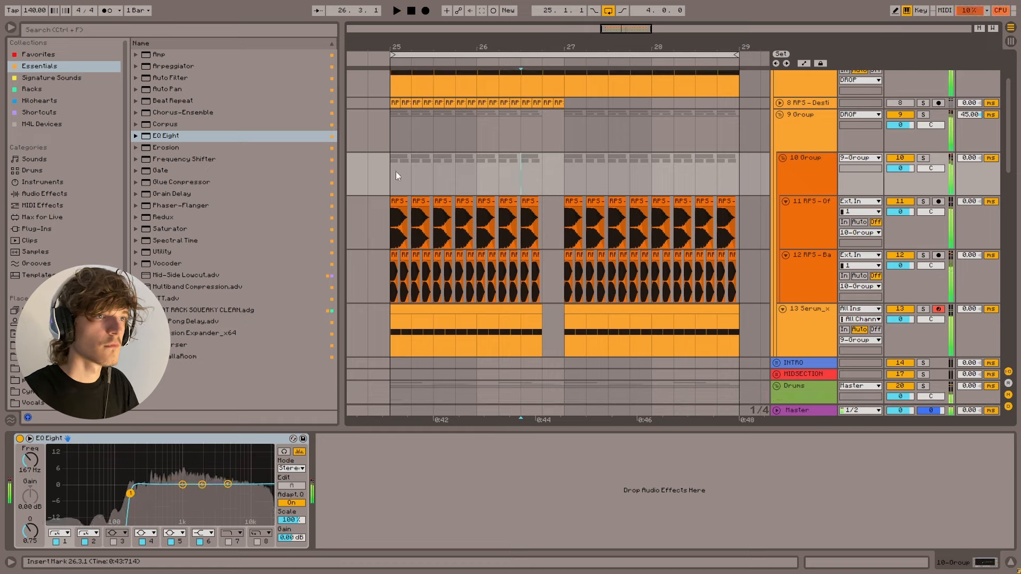
- Play the drop from bar 25 through the gap, then stop with the insert mark at 26.4
click(396, 176)
key(space)
drag(608, 28, 608, 37)
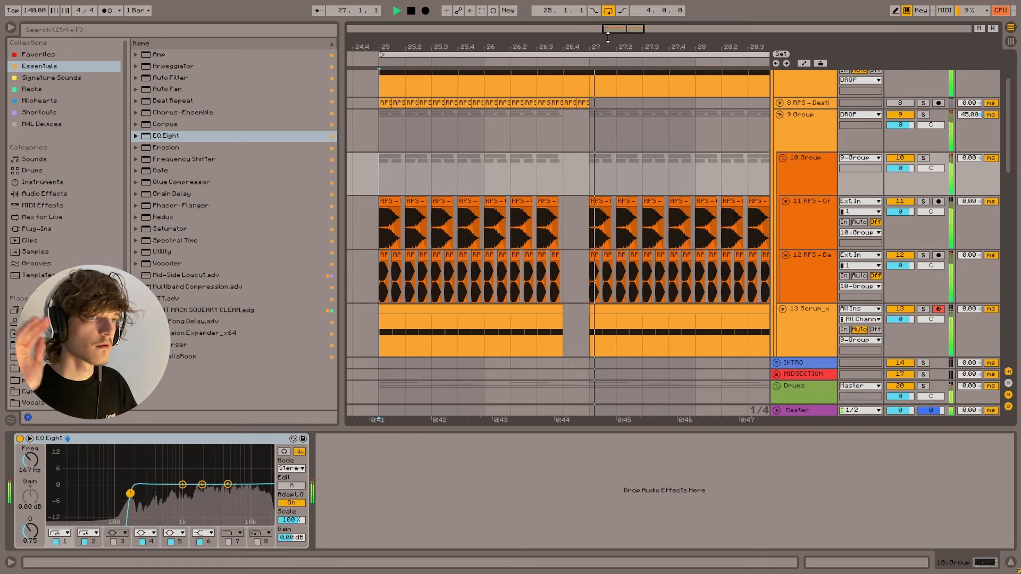
click(558, 149)
key(space)
- Insert a new MIDI track directly below the lead Serum track inside the DROP group
scroll(623, 155, up, 2)
scroll(394, 160, down, 1)
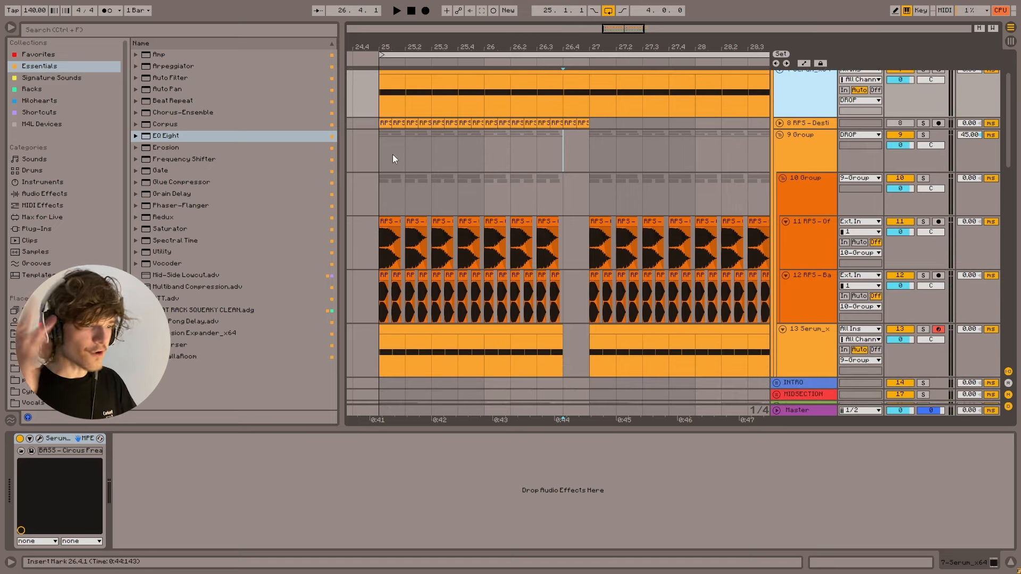
scroll(829, 160, up, 2)
key(ctrl+shift+t)
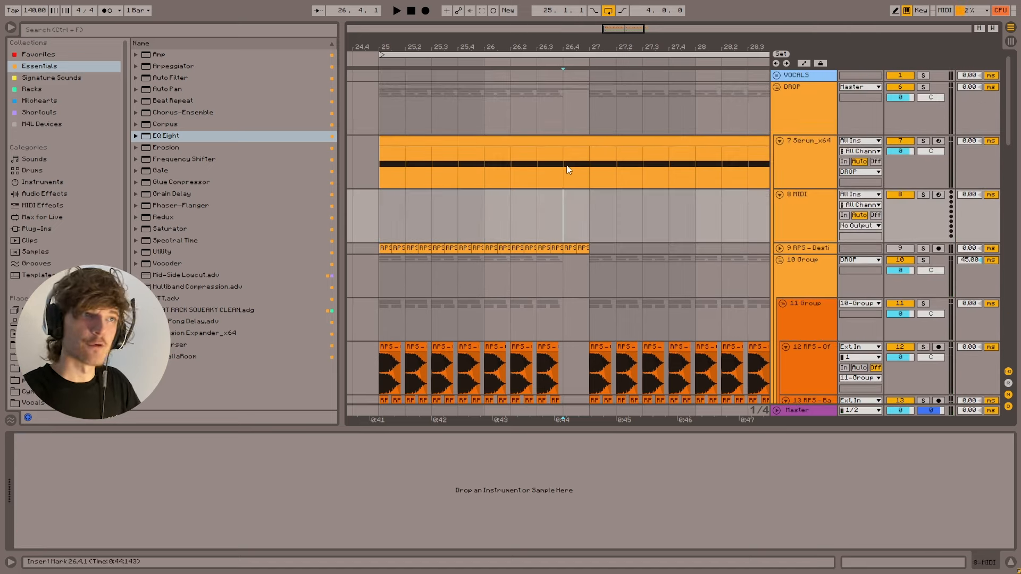
click(553, 170)
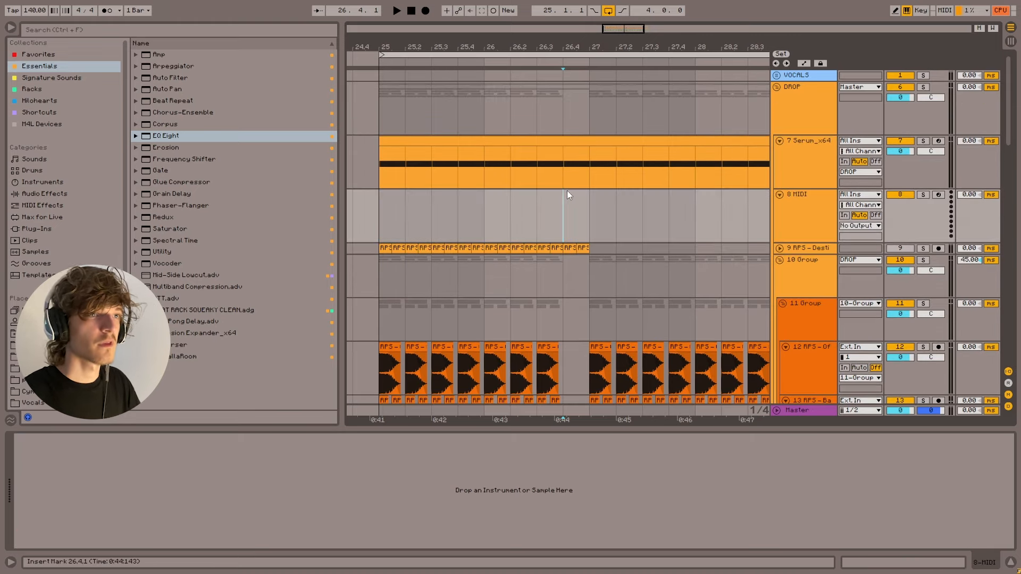
- Copy the lead Serum clip's section from 26.4 to 27.1 onto the new MIDI track at 26.4 and open the copy's notes
click(807, 174)
drag(566, 169, 587, 170)
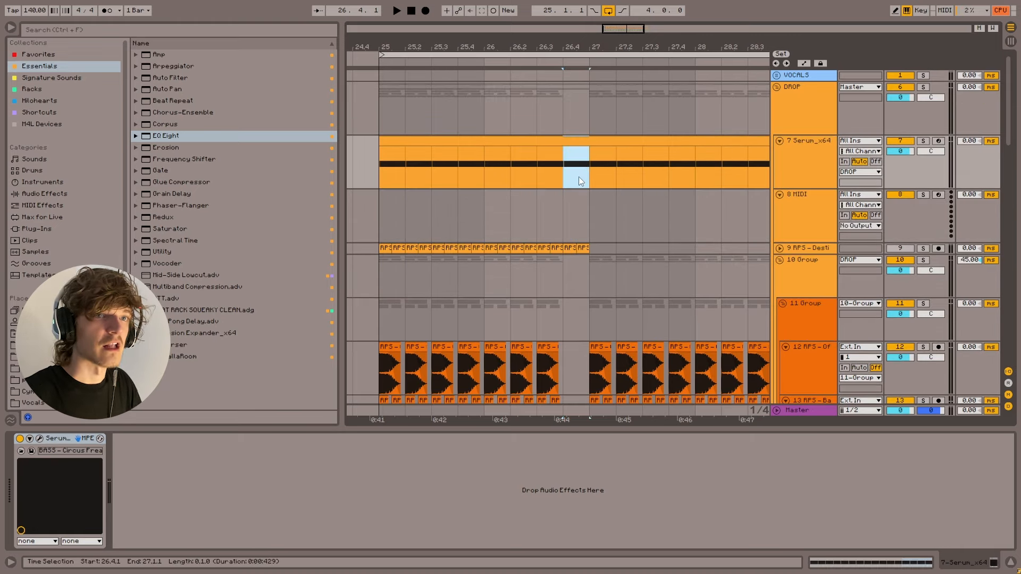
click(562, 222)
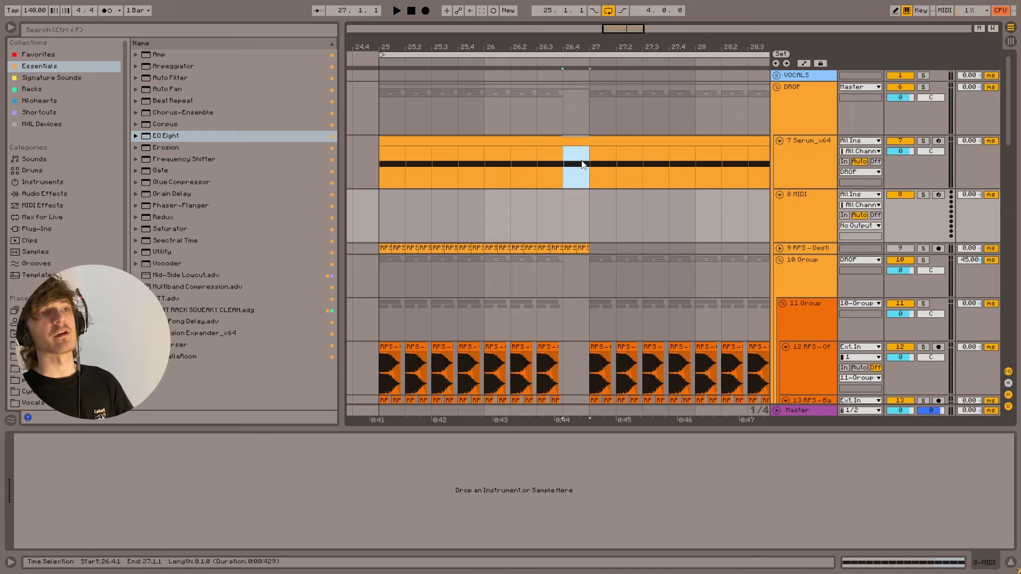
key(ctrl+c)
click(563, 203)
key(ctrl+v)
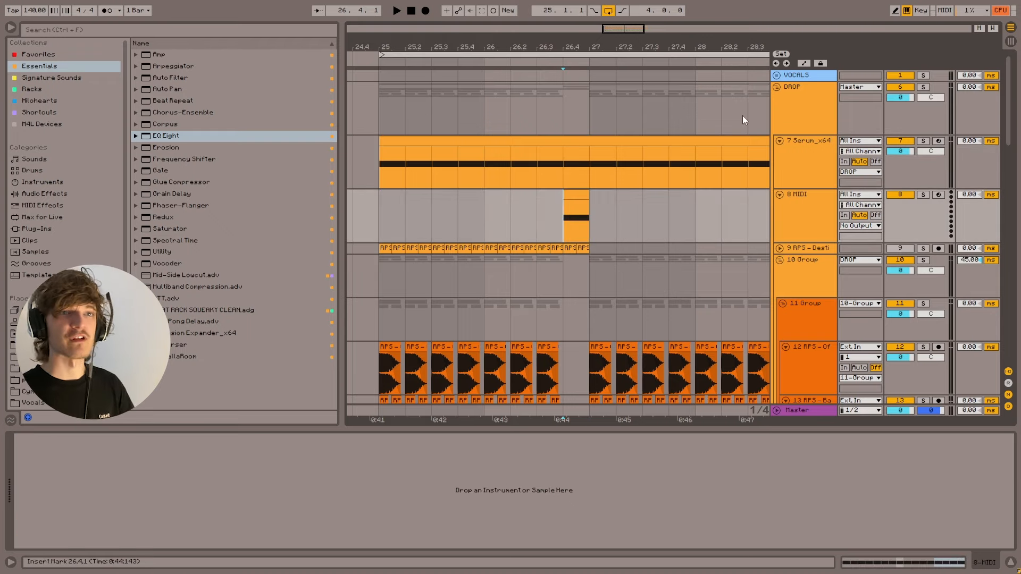
double_click(567, 222)
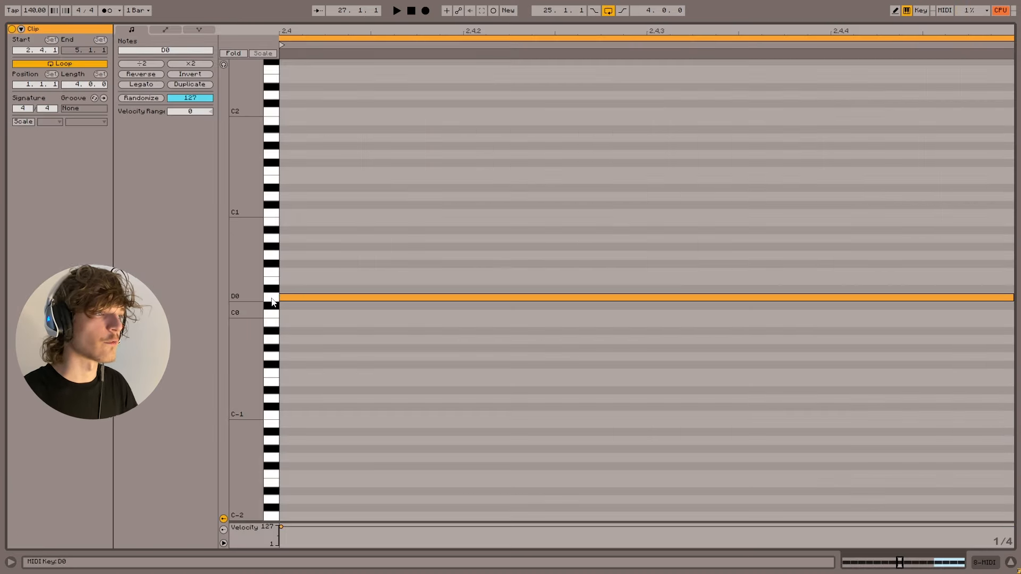
- Leave the note editor and load Serum_x64 from the Favorites collection onto the 8 MIDI track
key(ctrl+alt+l)
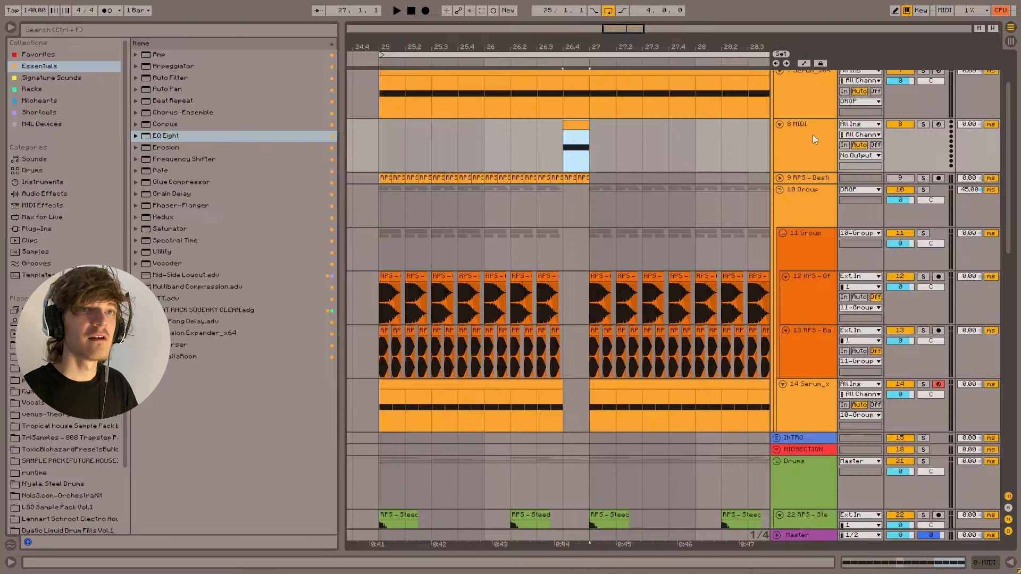
double_click(813, 136)
scroll(818, 145, up, 1)
click(818, 147)
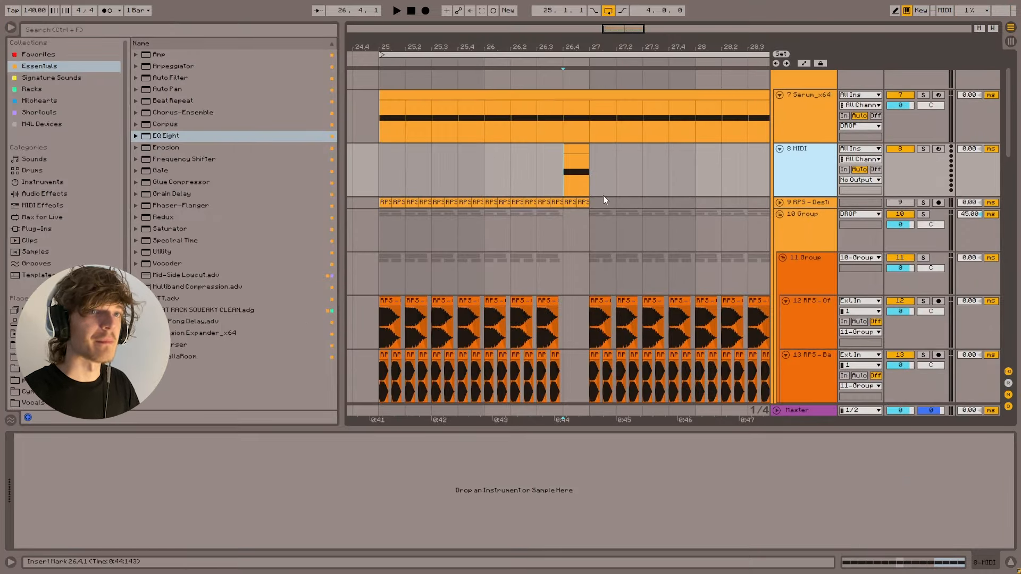
drag(581, 111, 579, 175)
key(ctrl+z)
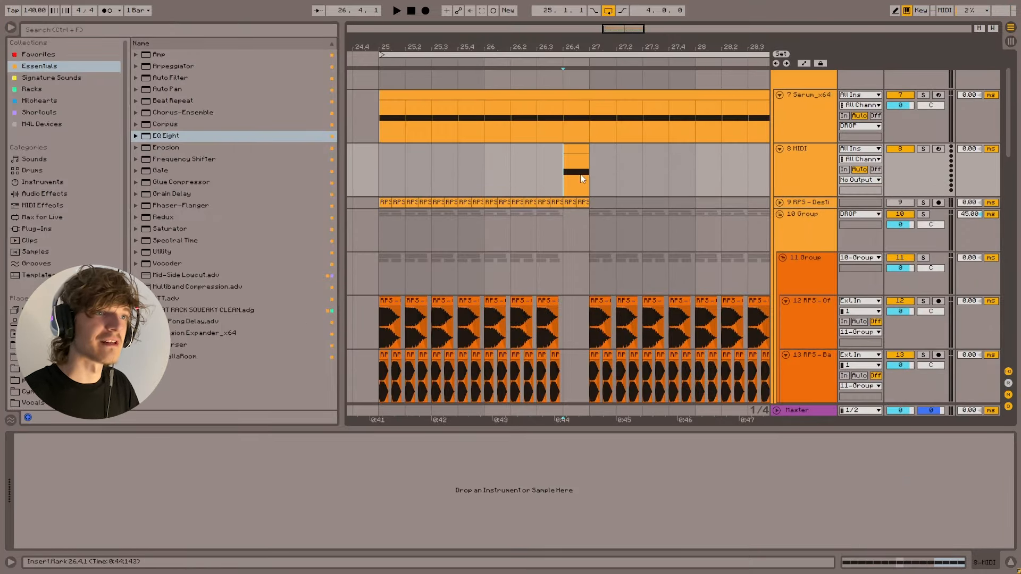
click(80, 56)
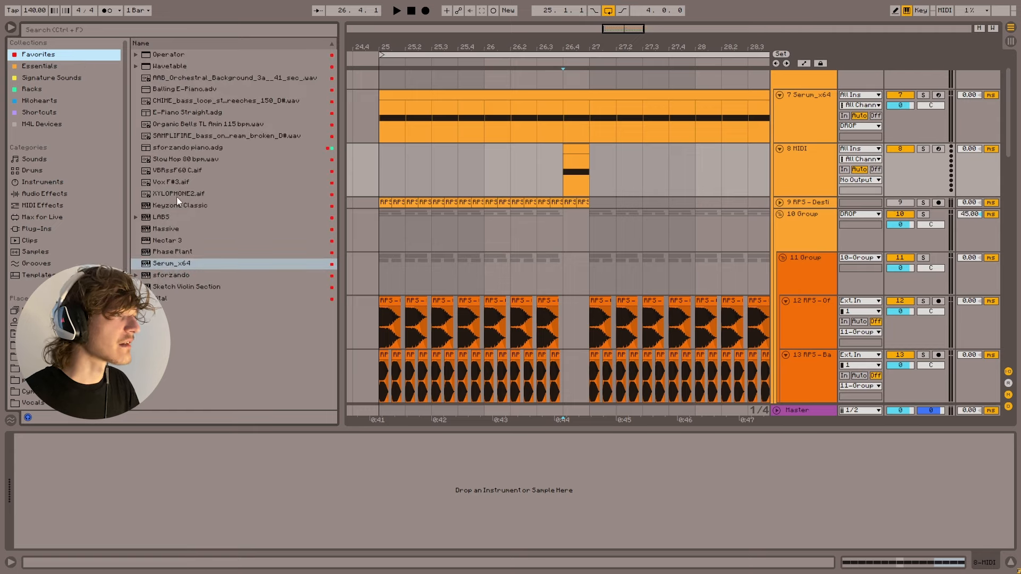
double_click(167, 263)
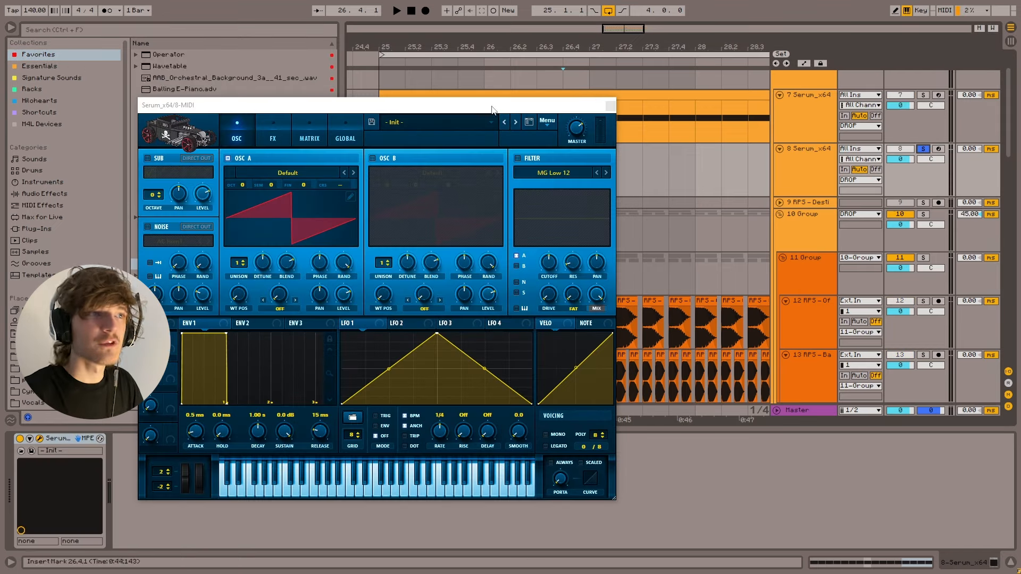
- Load the preset BASS - Friends from RPS - Pro Dubstep Suite into the new Serum instance
drag(463, 108, 429, 81)
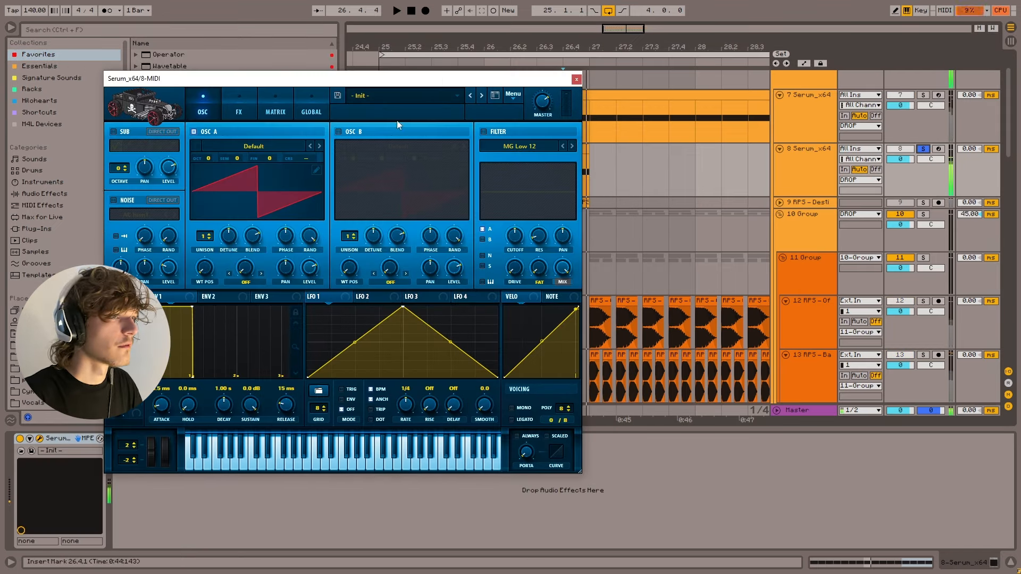
click(401, 97)
mouse_move(394, 222)
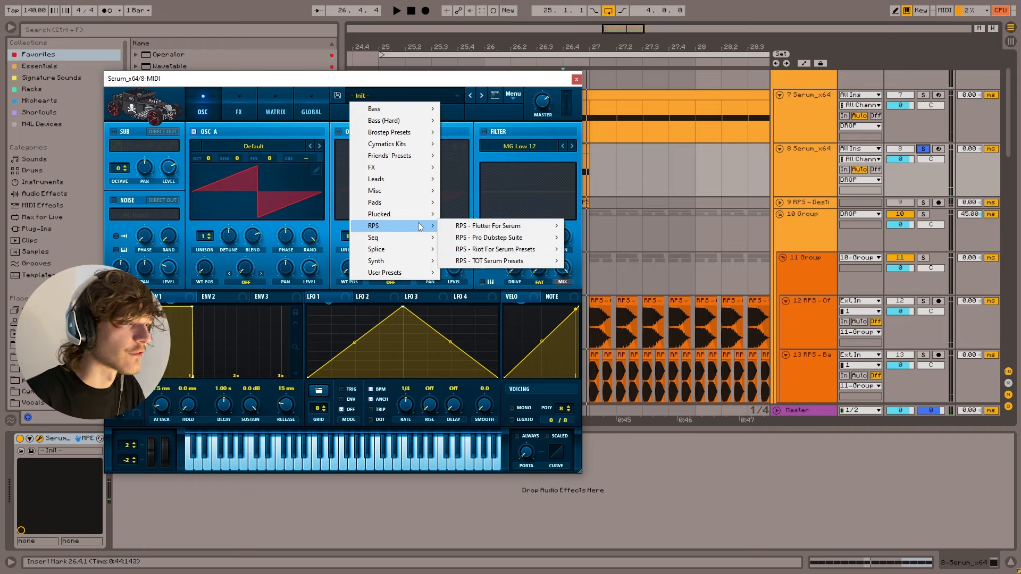
mouse_move(555, 238)
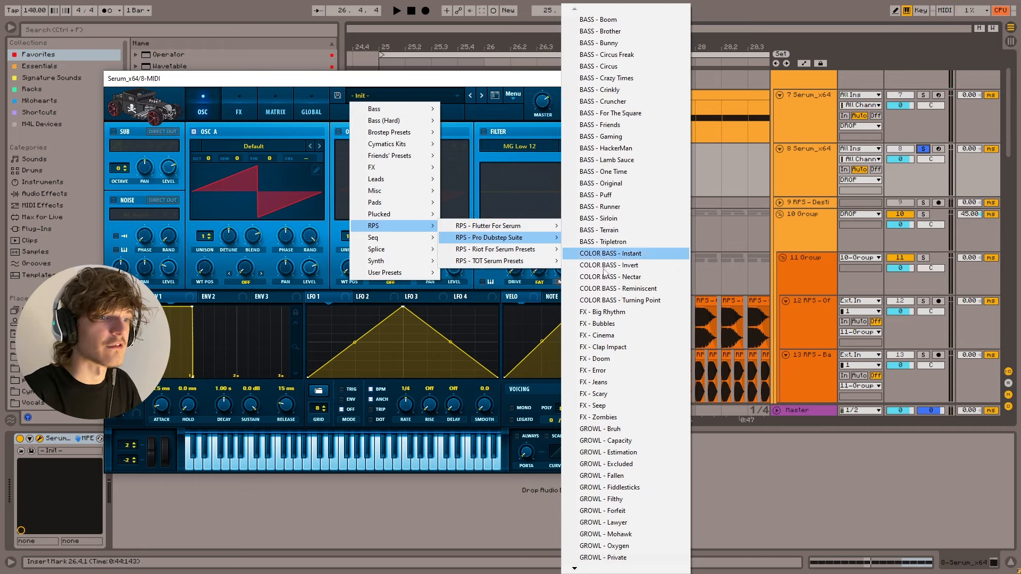
click(611, 125)
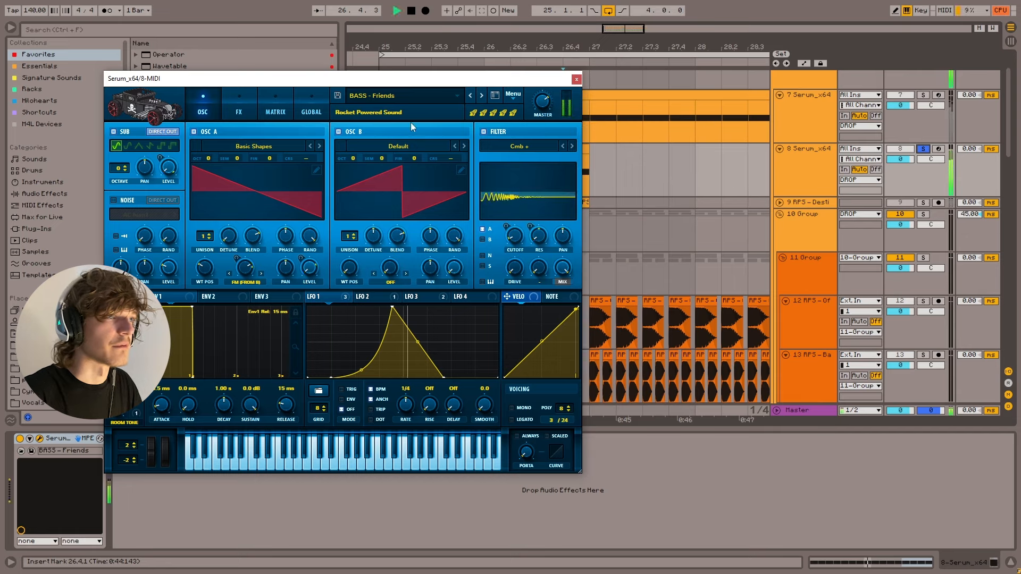
- Advance through the following Serum presets to BASS - HackerMan, auditioning the sounds
click(481, 96)
key(space)
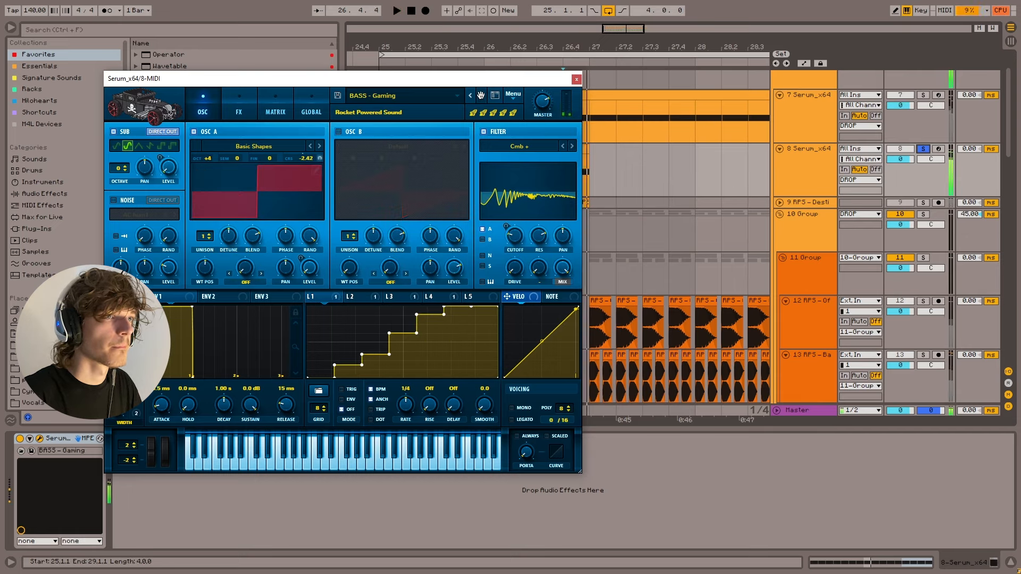
click(480, 96)
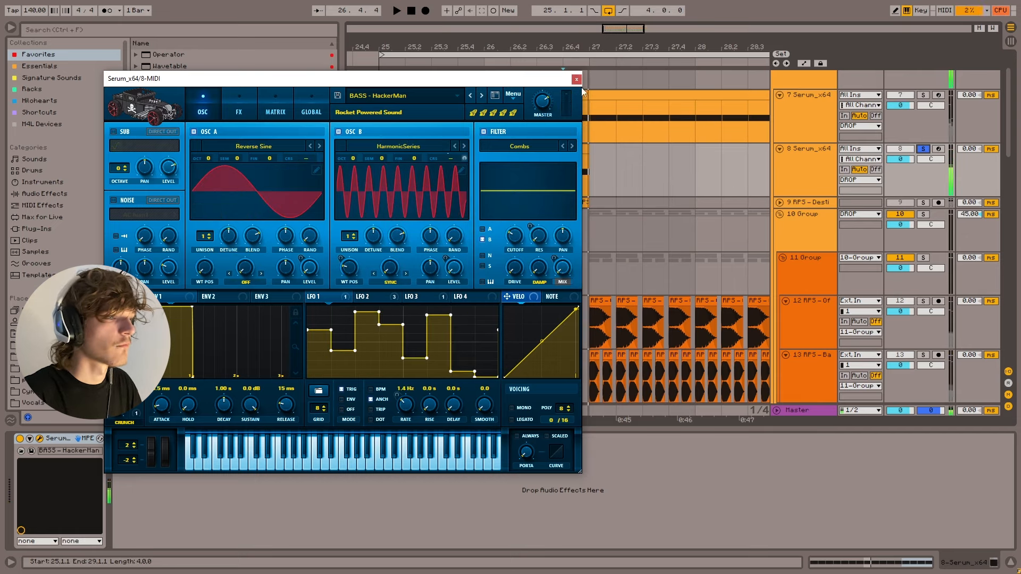
key(space)
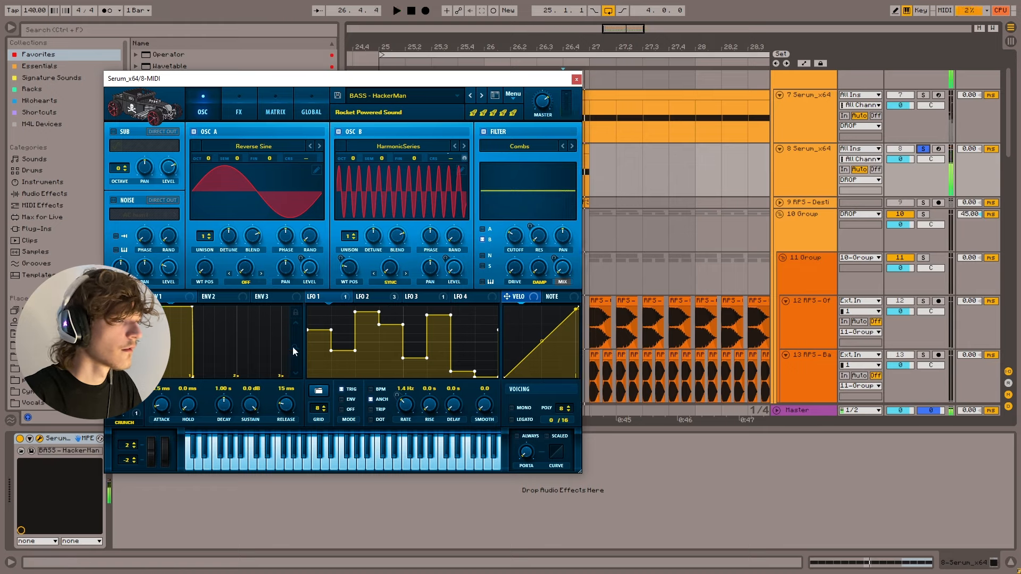
- Examine the shapes of LFO 2, LFO 3 and LFO 4 in Serum while auditioning the bass fill
click(367, 296)
key(space)
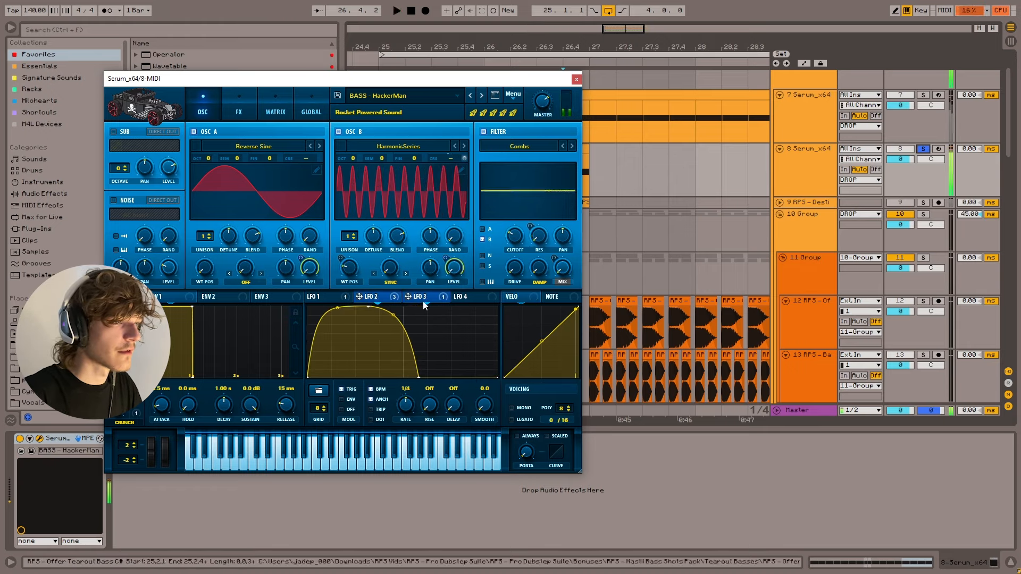
click(422, 298)
key(space)
click(469, 299)
click(422, 299)
click(375, 299)
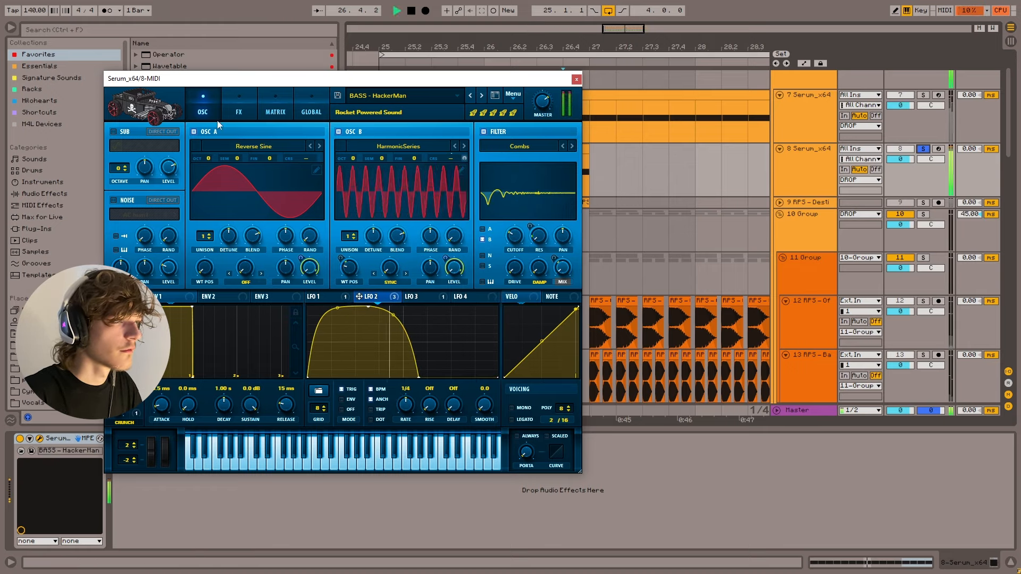
key(space)
key(space)
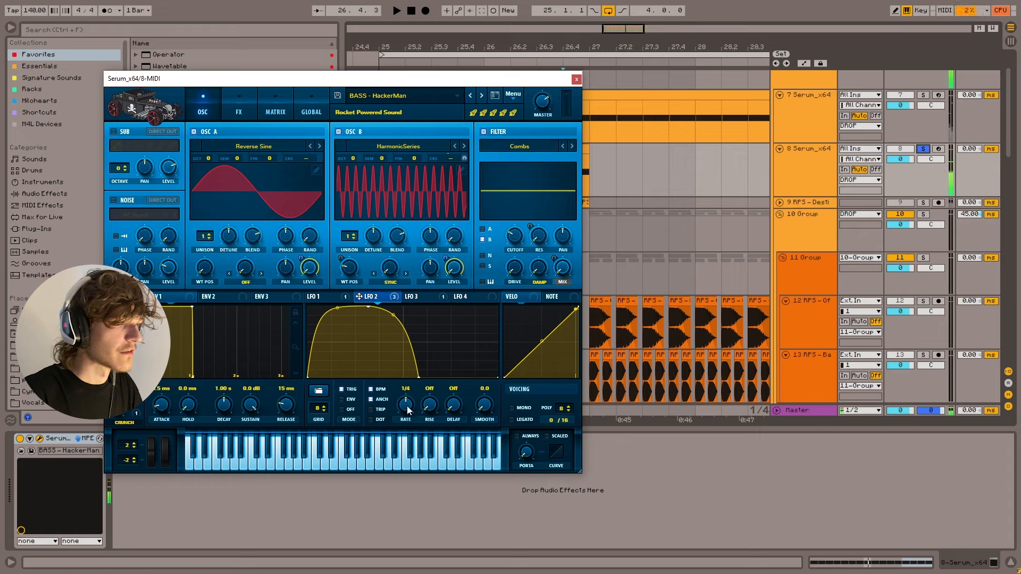
- Set the LFO 2 rate to 1/2, close the Serum window and play the bass fill in the arrangement
key(space)
drag(407, 410, 407, 420)
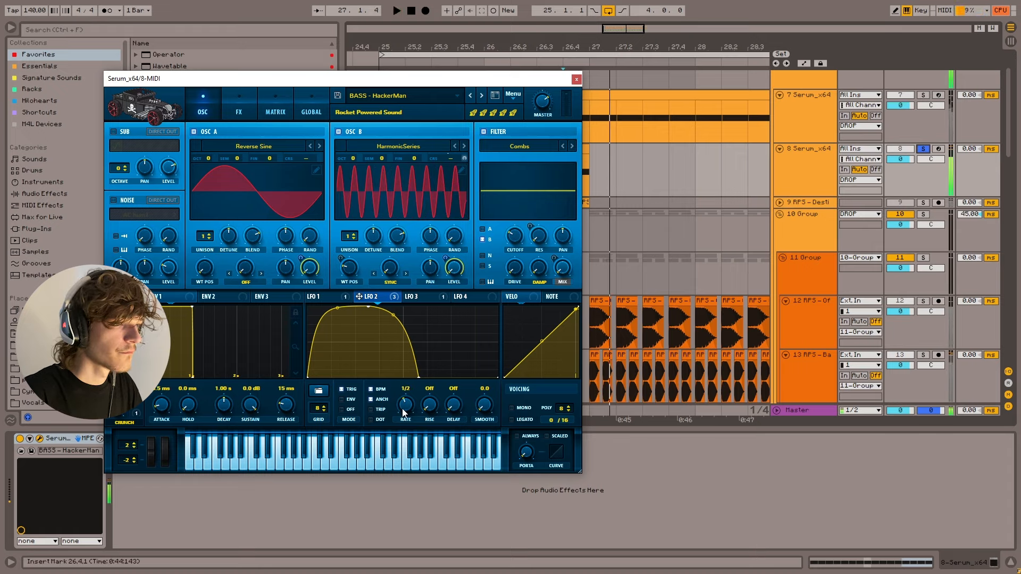
click(577, 79)
key(space)
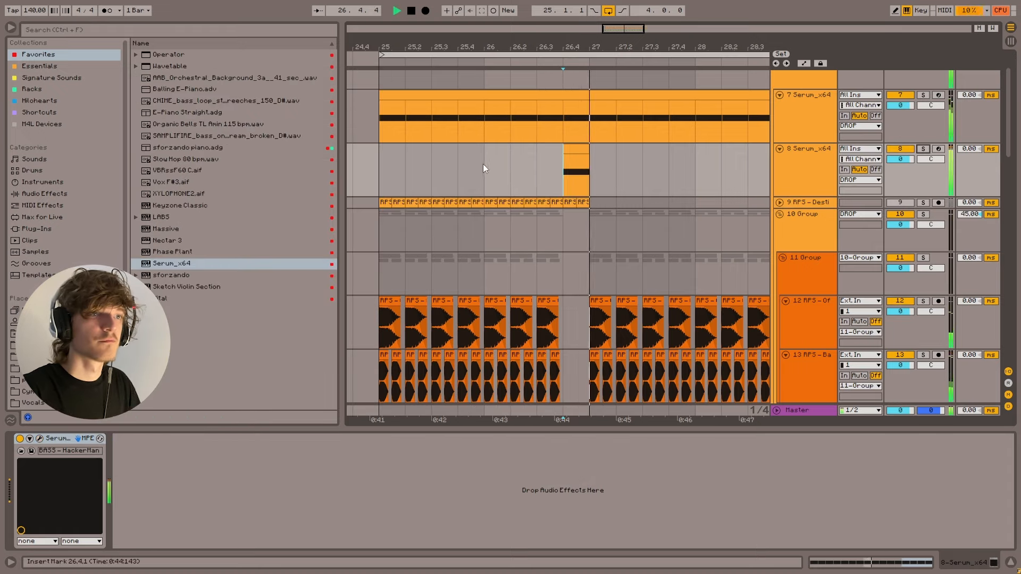
click(379, 167)
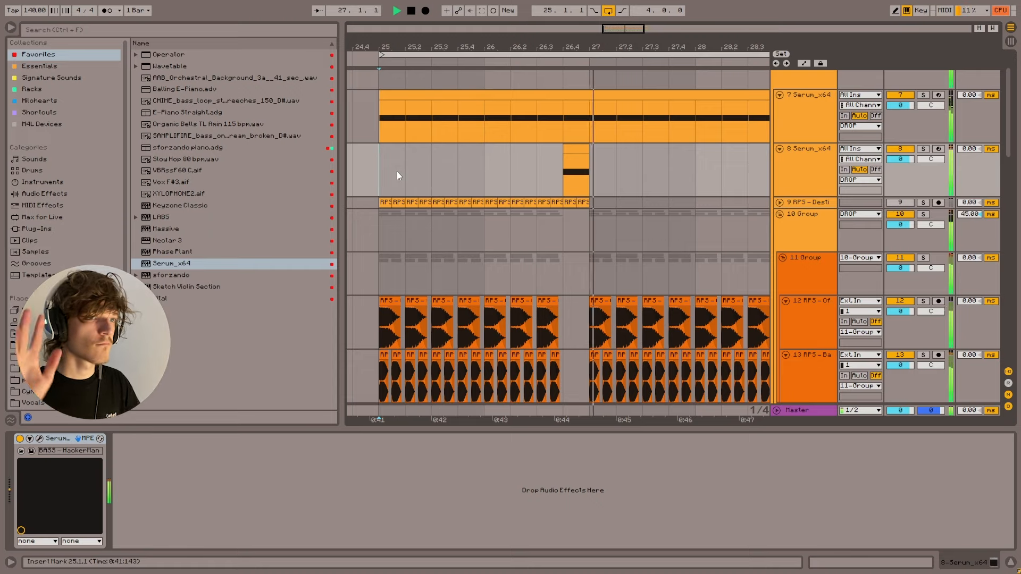
- Delete the clips between 28.3.1 and bar 29 on the grouped bass tracks 12 to 14
drag(617, 51, 540, 40)
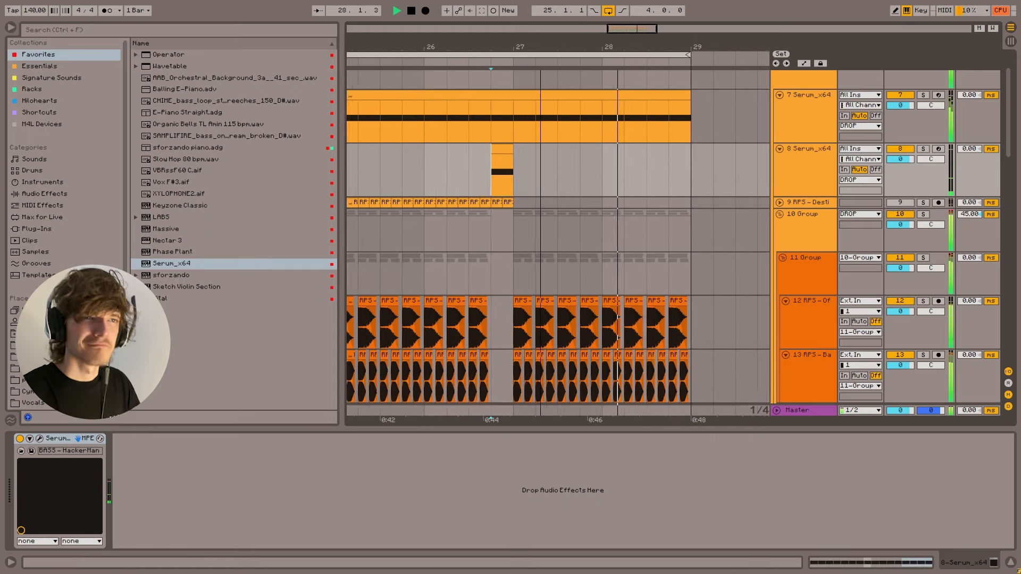
scroll(629, 168, down, 5)
click(673, 152)
key(space)
scroll(720, 250, down, 3)
scroll(720, 301, up, 3)
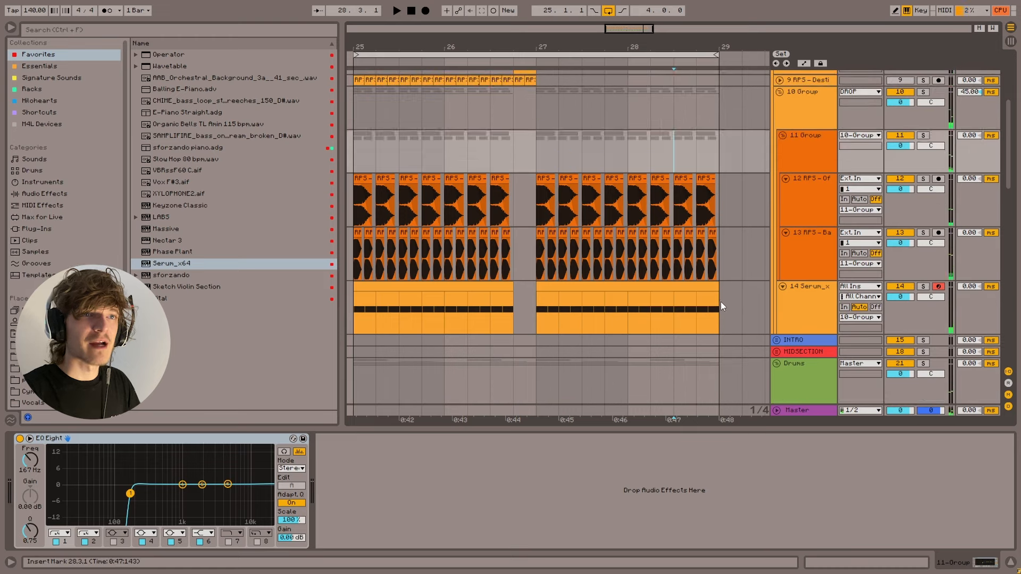
shift+click(720, 302)
scroll(720, 297, up, 3)
- Play the drop from bar 25 and insert a new audio track below the Serum track 8
scroll(601, 239, down, 1)
click(375, 133)
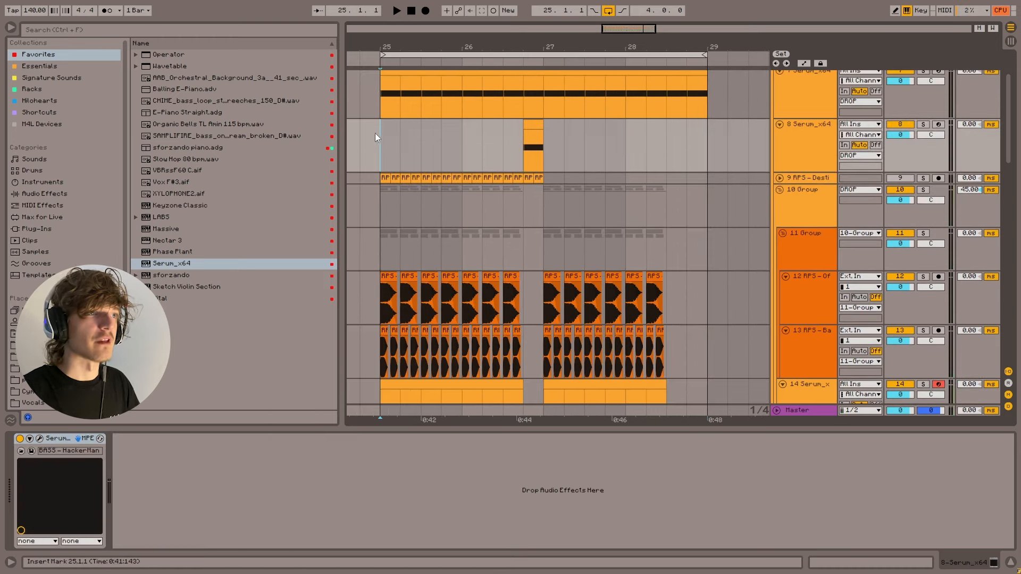
key(space)
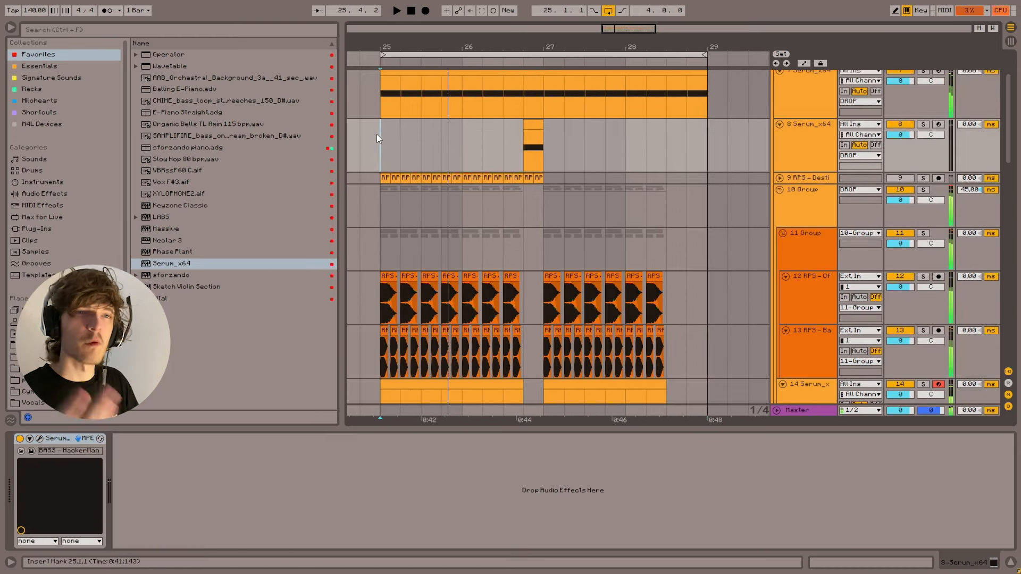
click(816, 147)
key(ctrl+t)
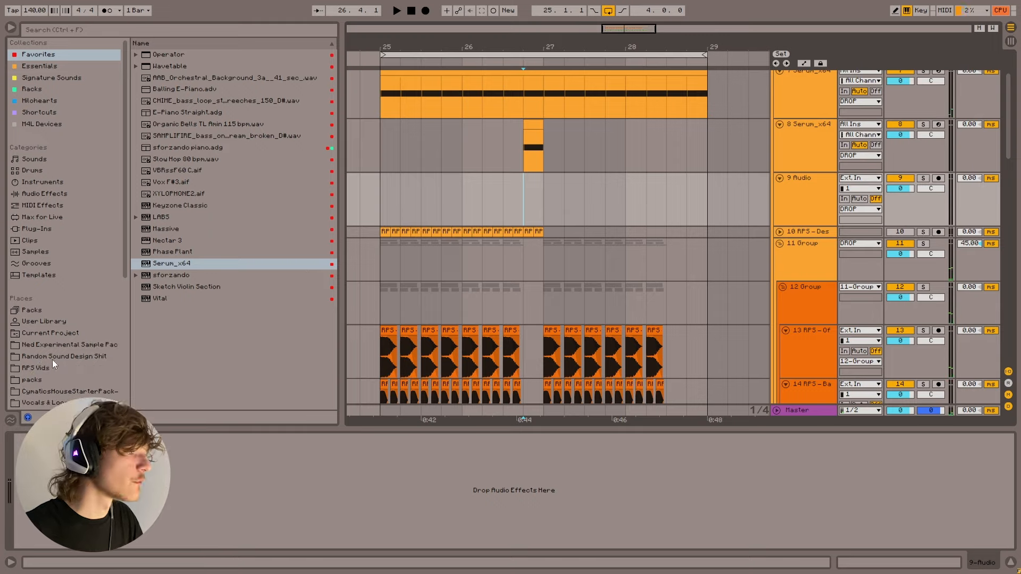
- Open the RPS - Modern Growls Mini Pack in the RPS Vids folder and widen the browser
click(45, 369)
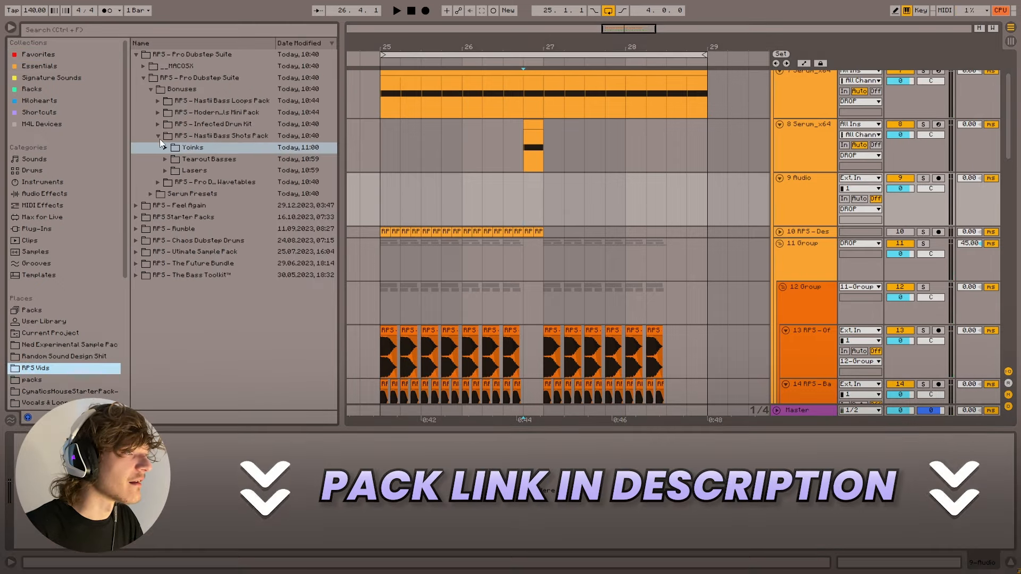
click(158, 136)
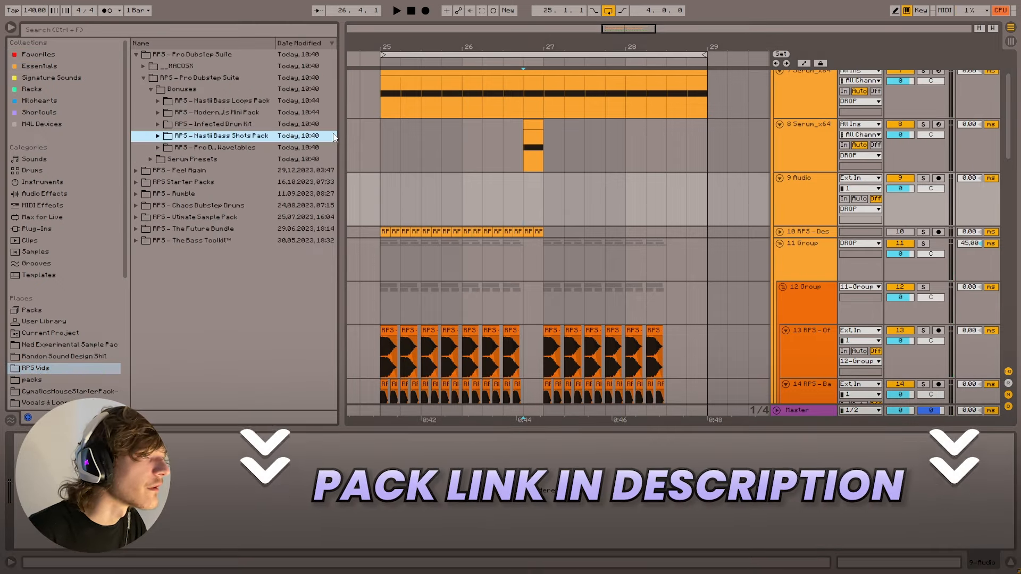
drag(334, 138, 397, 135)
click(158, 113)
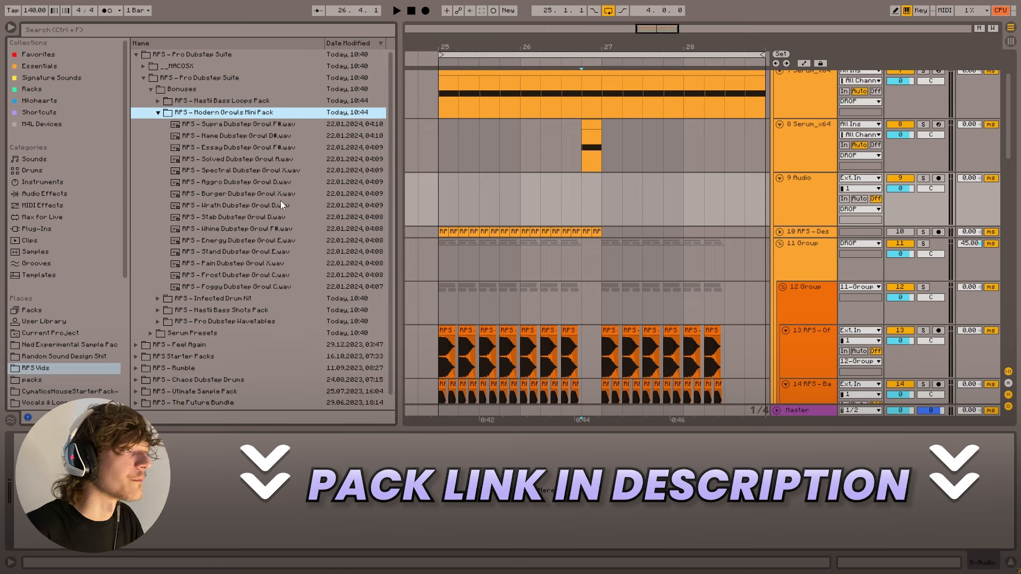
- Audition the growl samples from Energy Dubstep Growl E up to Aggro Dubstep Growl D
click(233, 243)
key(Up)
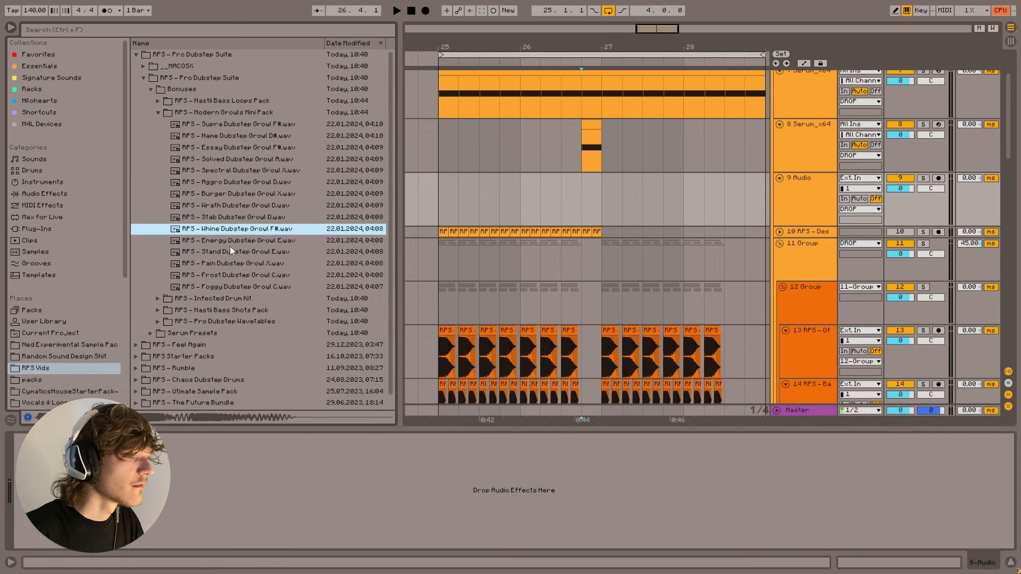
key(Down)
key(Up)
key(Up)
key(Up)
key(Up)
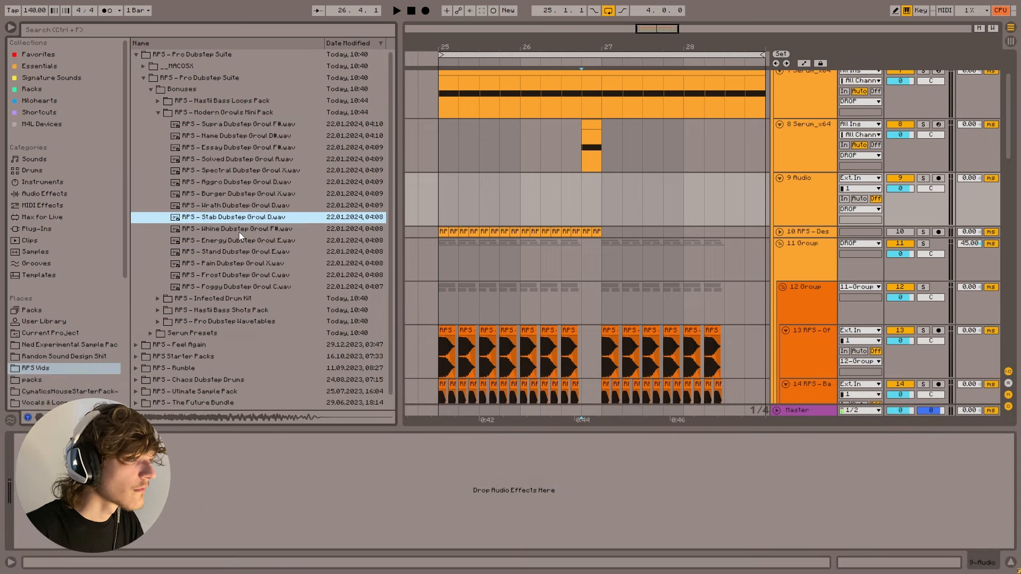
key(Up)
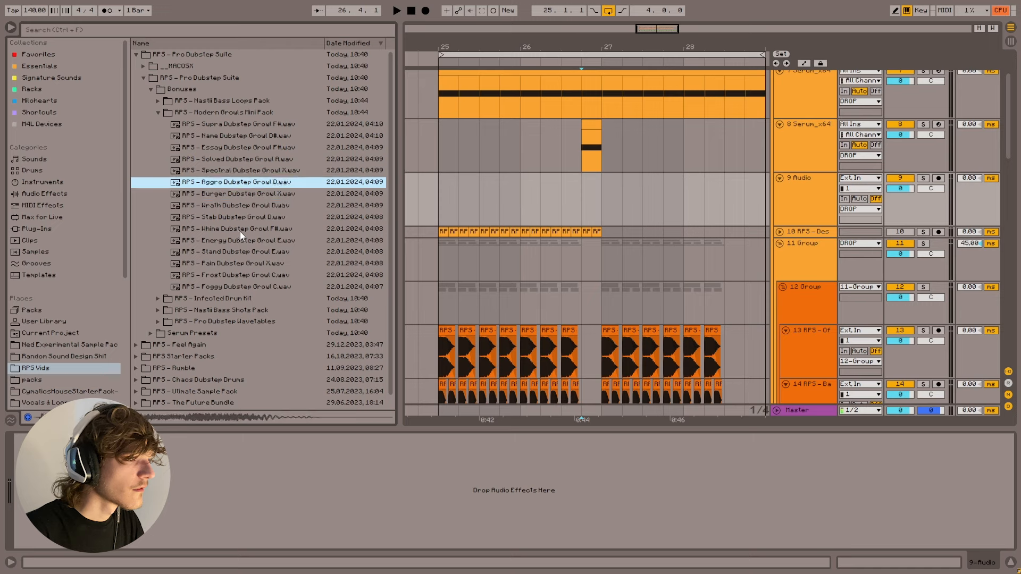
- Play the arrangement around bar 28 to hear the gap at the end of the drop
key(space)
click(683, 207)
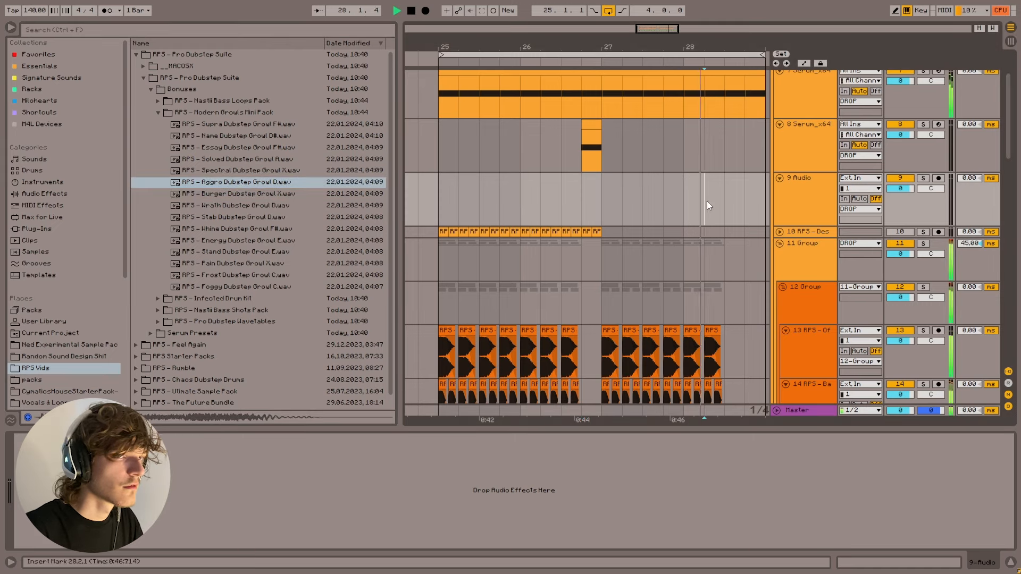
key(space)
- Audition the growls from Spectral up to Supra, followed by the Energy, Stand and Pain growls
click(231, 171)
key(Up)
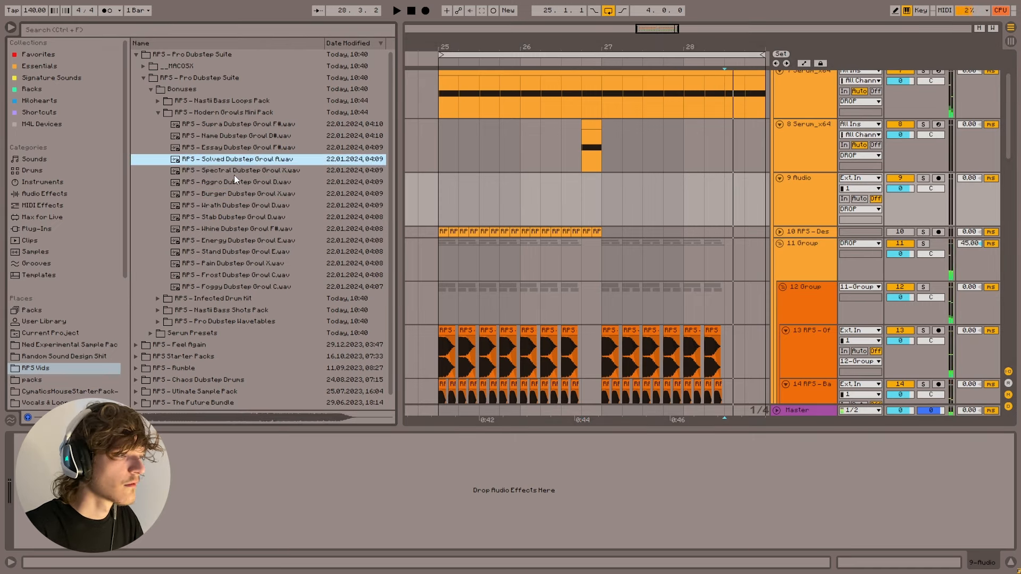
key(Up)
key(Up)
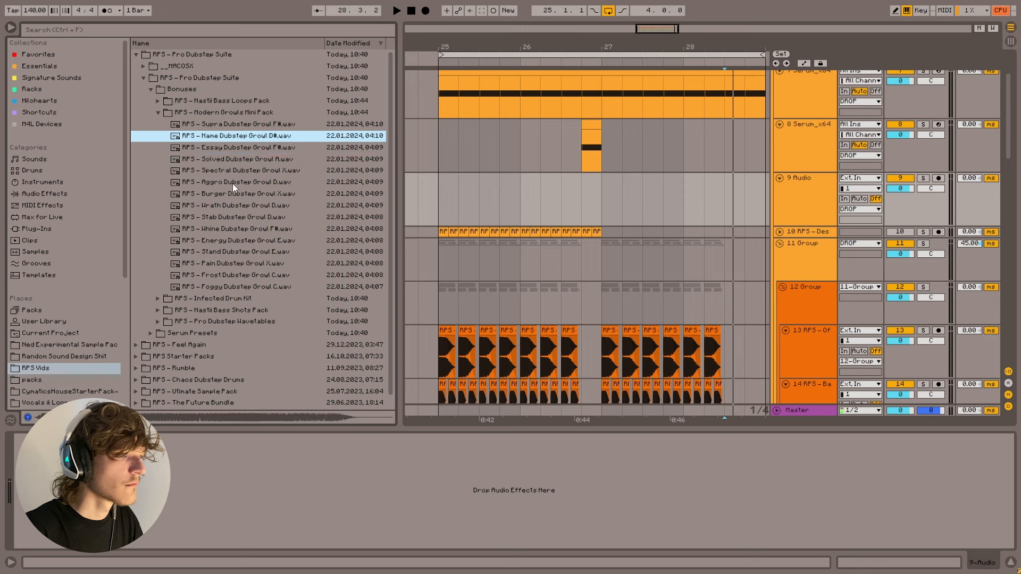
key(Up)
click(249, 240)
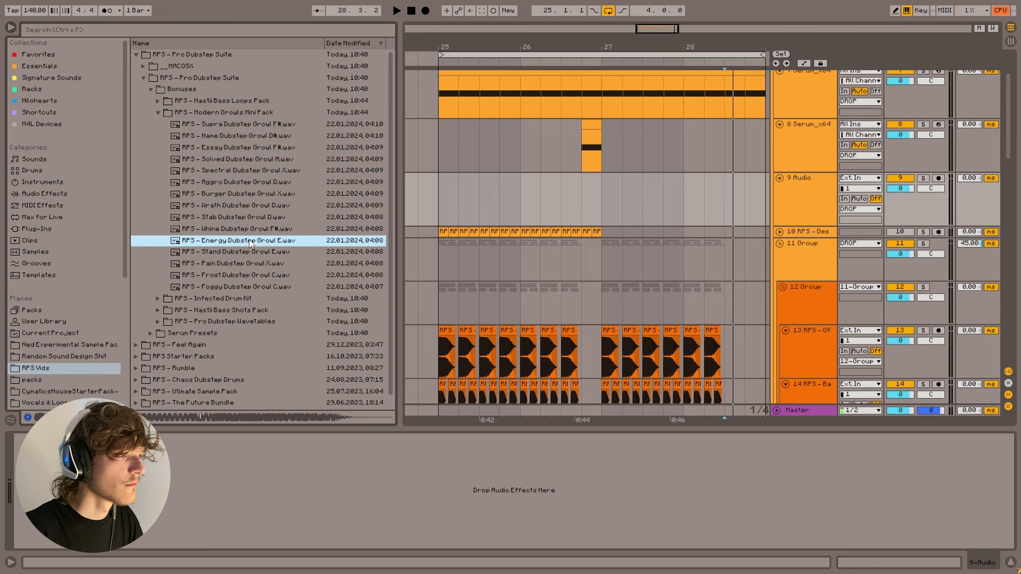
click(247, 253)
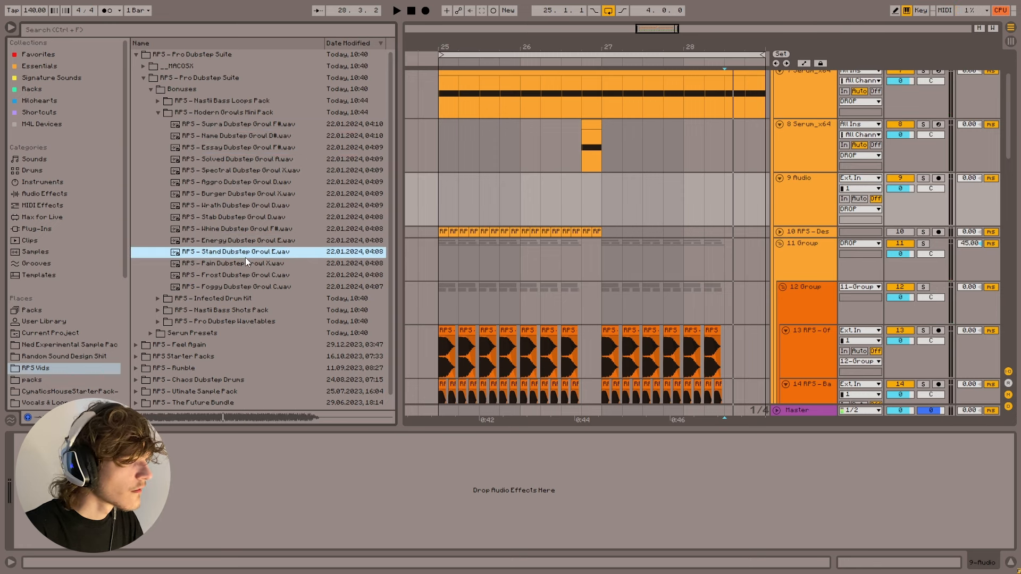
click(246, 262)
- Place RPS - Stand Dubstep Growl E.wav on audio track 9 in the gap after 28.3 and play it back
drag(236, 253, 729, 206)
click(705, 203)
key(space)
- Open the Stand Dubstep Growl E clip on track 9 and transpose it to -4 st
drag(662, 41, 474, 66)
double_click(601, 186)
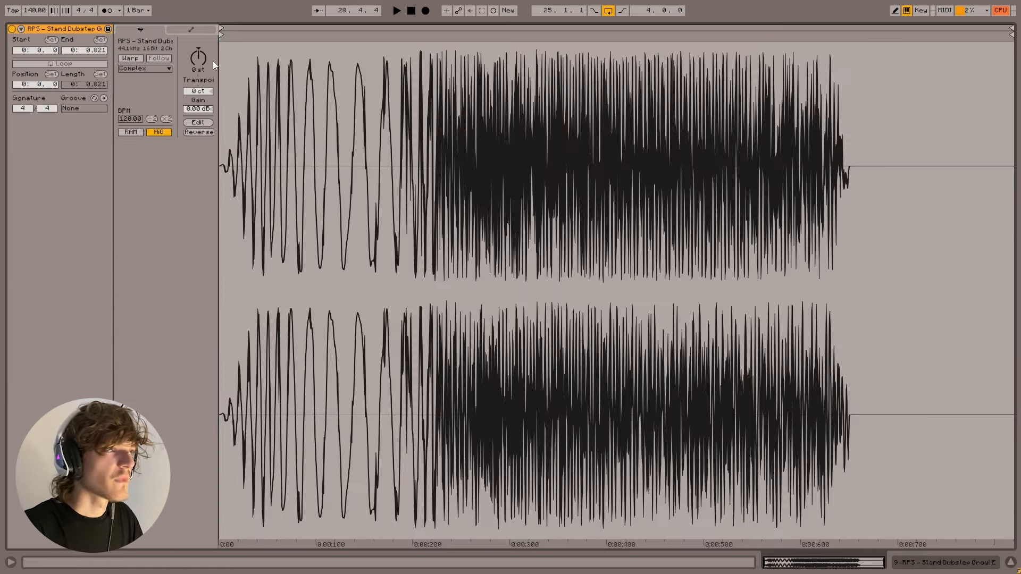
drag(274, 21, 276, 377)
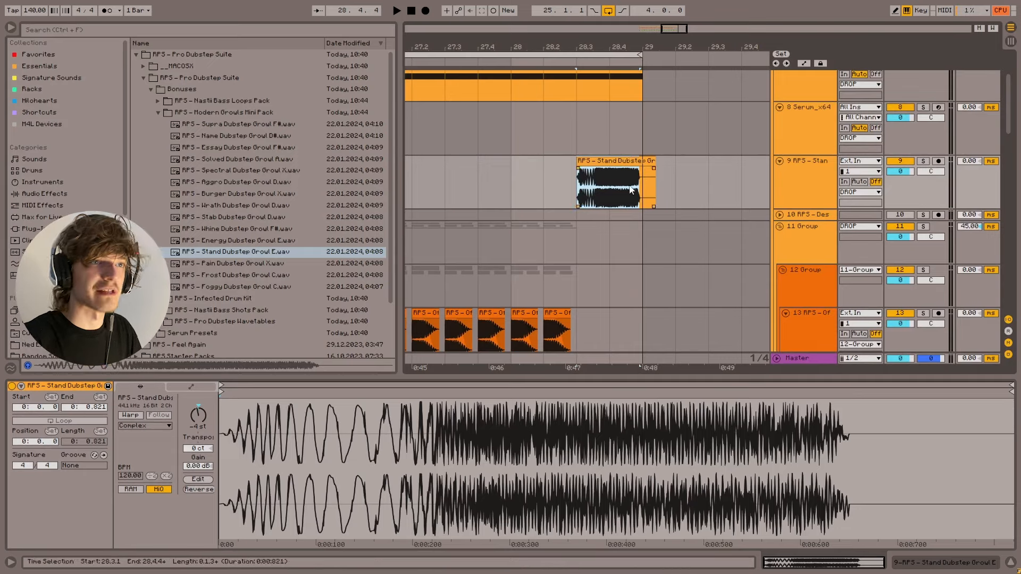
- Cut off the growl clip's tail past bar 29 and play the end of the drop
click(573, 186)
click(641, 191)
key(ctrl+e)
key(Delete)
click(571, 185)
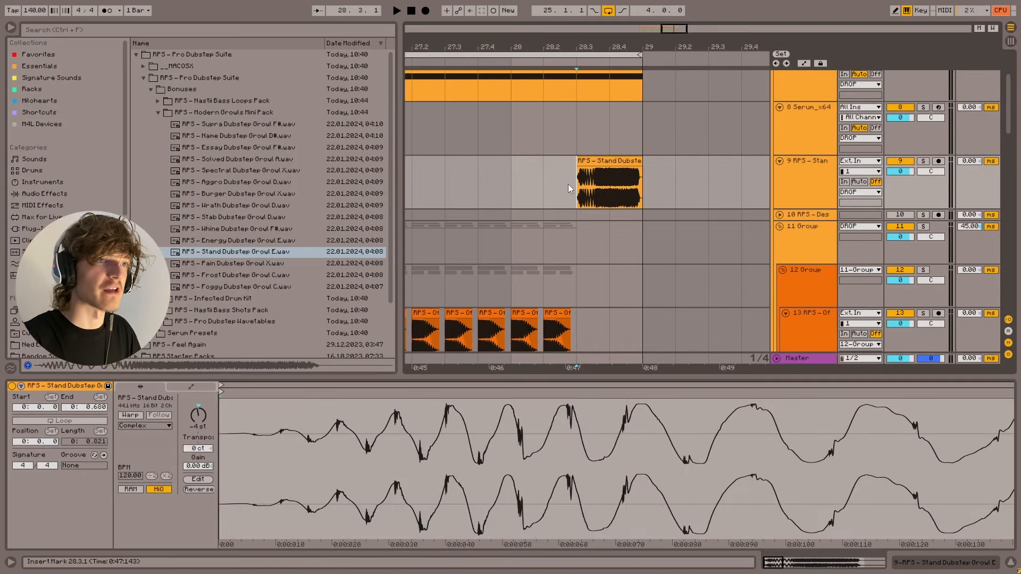
key(space)
scroll(574, 199, up, 1)
click(573, 197)
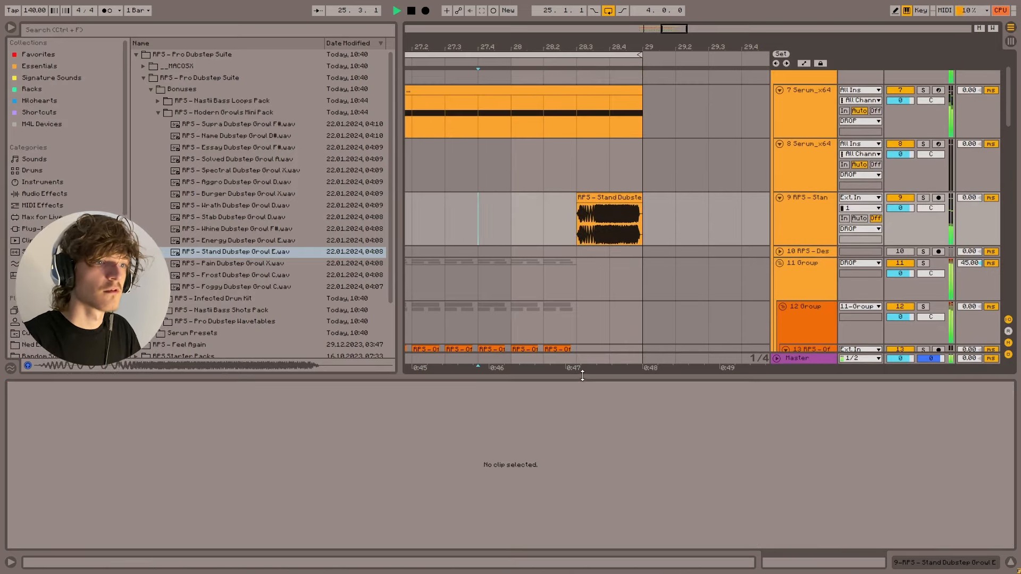
- Transpose the growl clip to -5 st and play it back from 28.3.1
click(606, 198)
key(space)
drag(198, 415, 198, 419)
click(580, 226)
key(space)
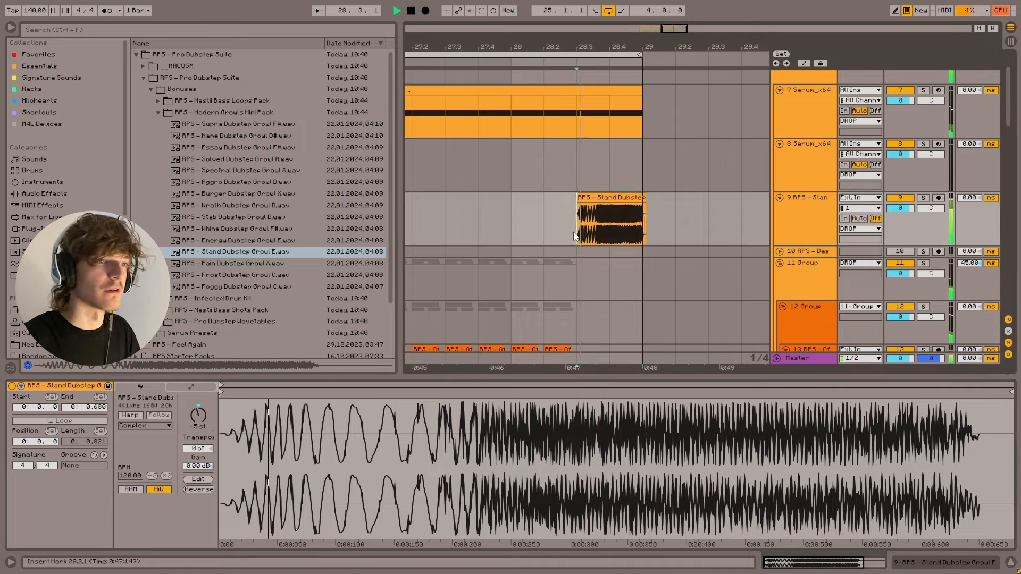
- Hide the clip detail view and play the drop from bar 25 with both fills
double_click(593, 378)
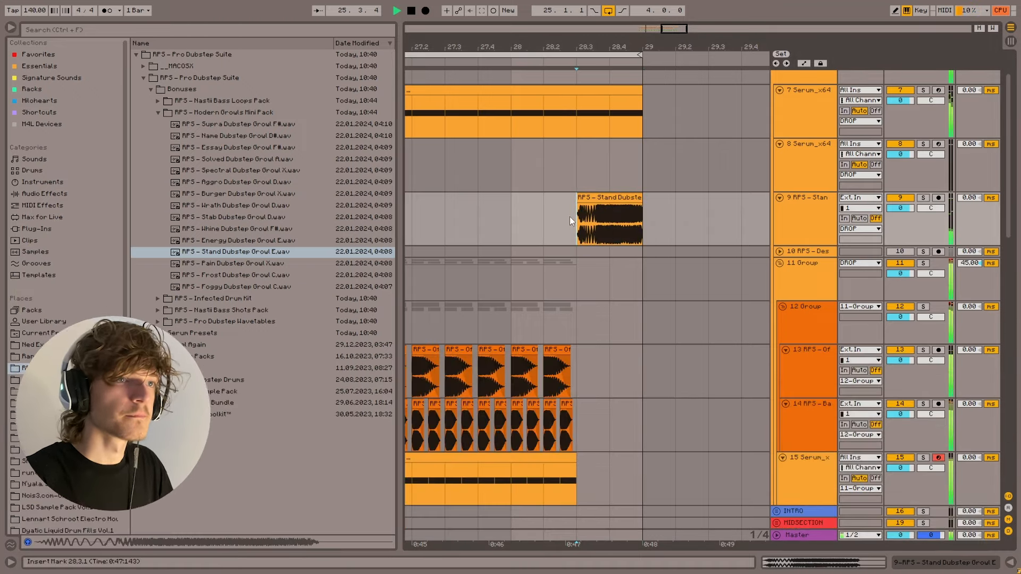
drag(669, 30, 655, 33)
click(495, 222)
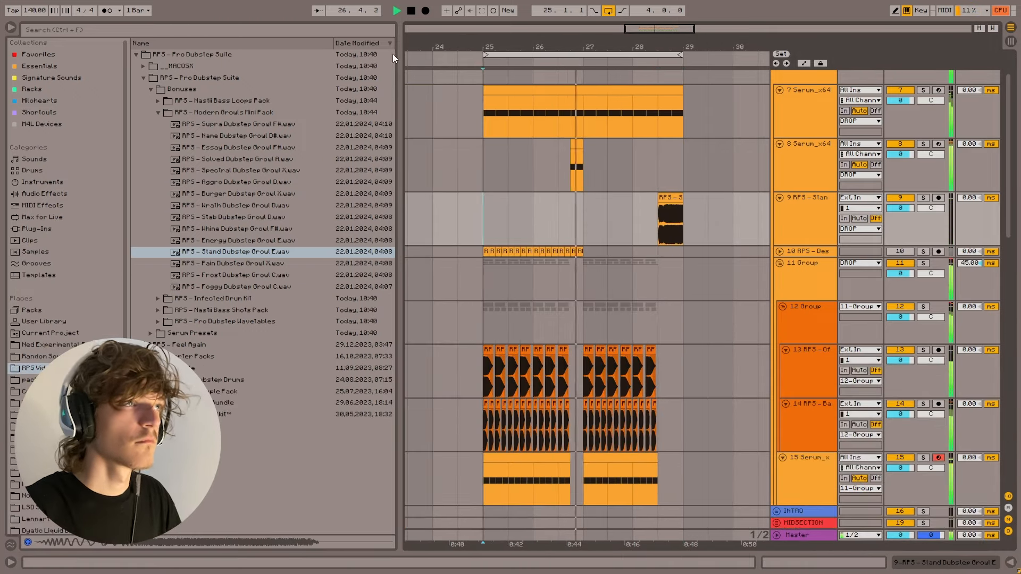
- Narrow the browser, show the Favorites collection and stop playback with the insert mark at 26.4.1
drag(400, 55, 327, 66)
click(461, 169)
click(407, 198)
click(68, 54)
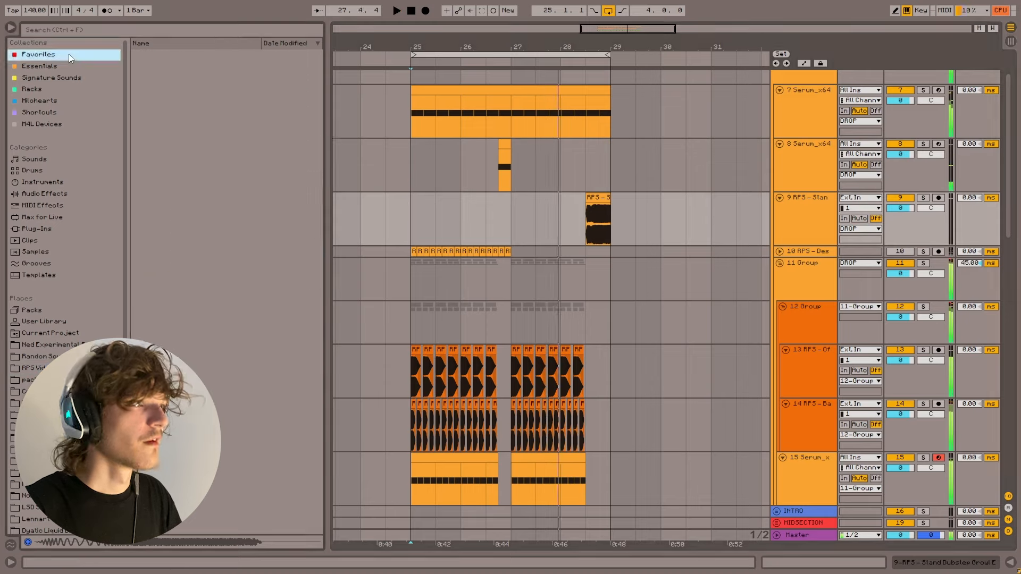
click(498, 177)
key(space)
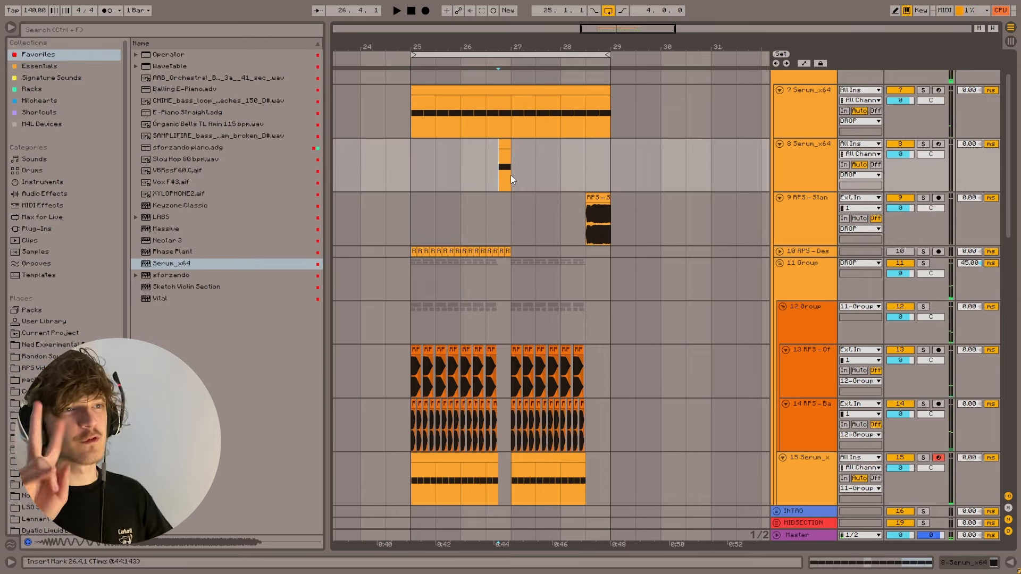
click(832, 172)
shift+click(814, 207)
click(486, 165)
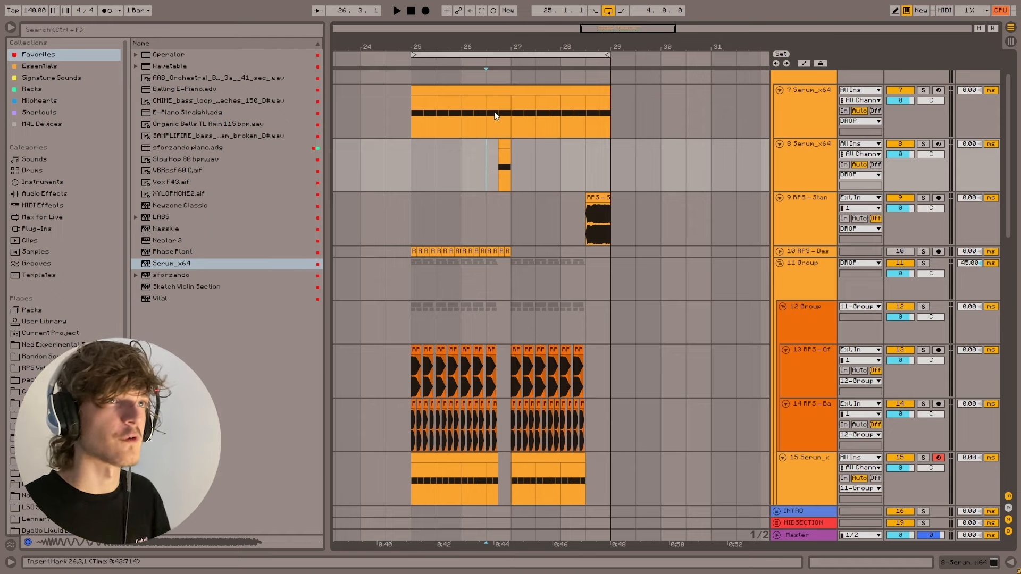
- Play the layered bass of 11 Group in solo from 25.1.1
drag(463, 47, 462, 59)
click(399, 170)
scroll(395, 262, down, 1)
scroll(396, 263, down, 1)
click(865, 275)
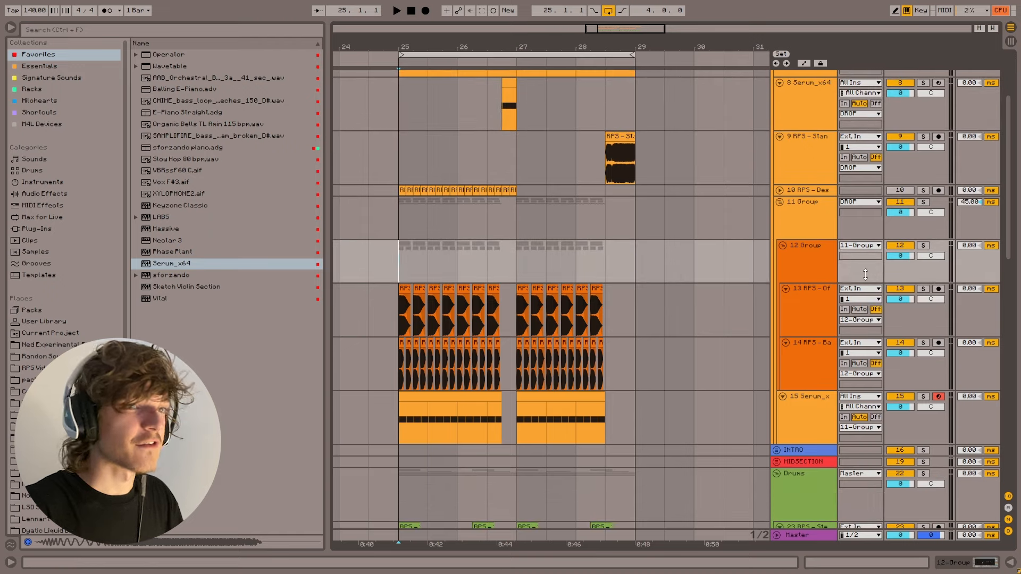
key(space)
click(924, 202)
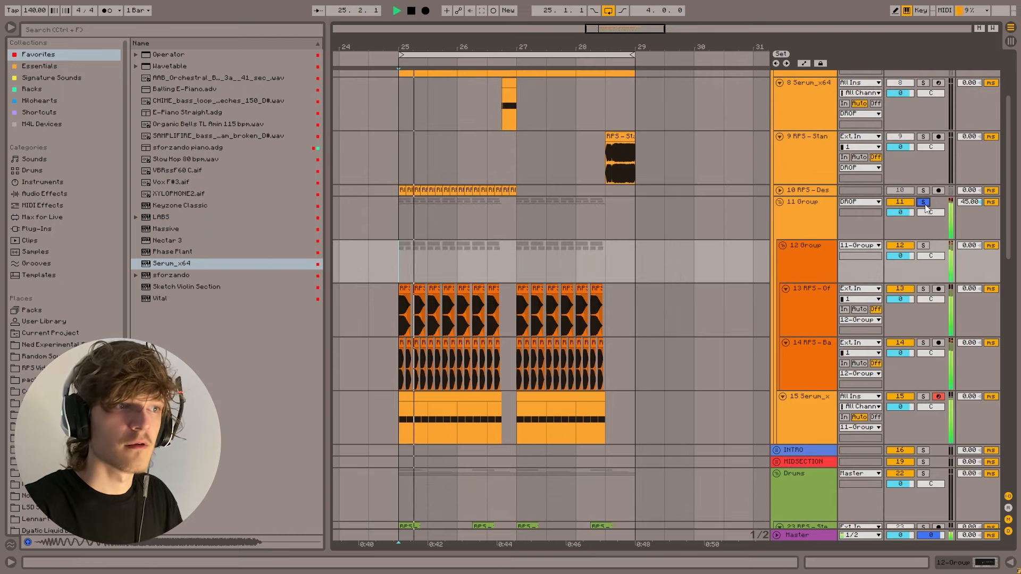
key(space)
double_click(732, 302)
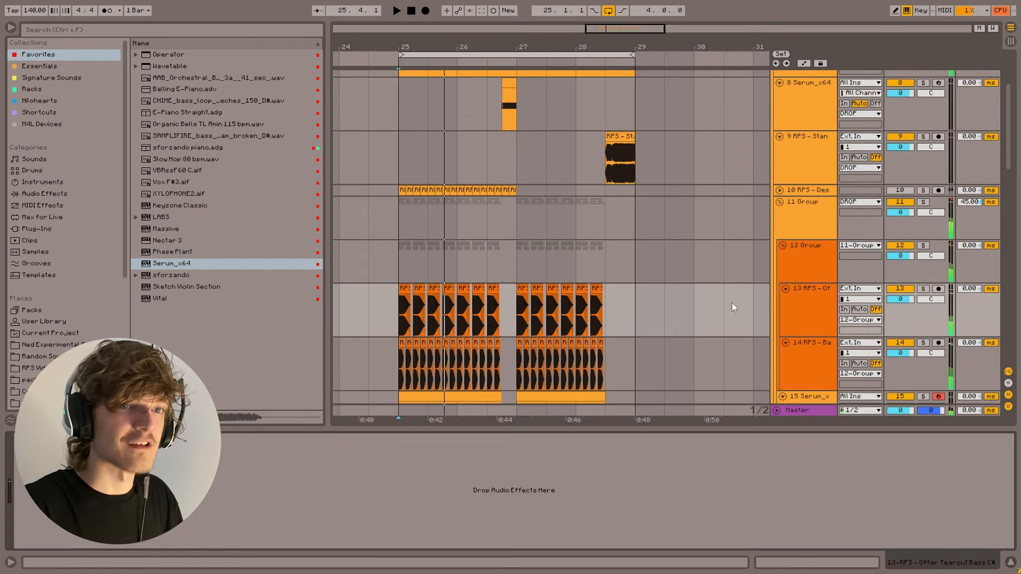
scroll(386, 192, up, 1)
click(387, 190)
click(411, 168)
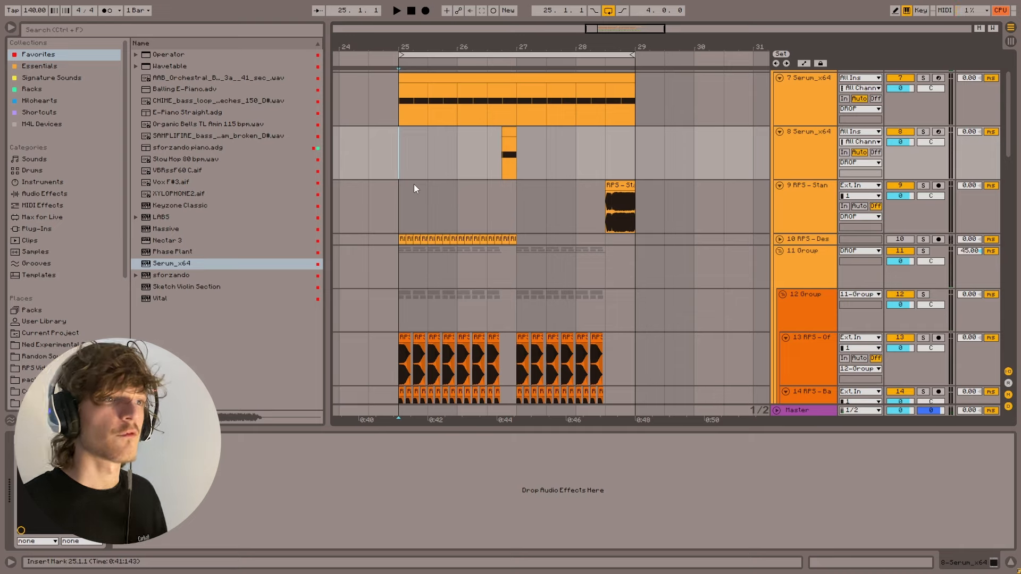
drag(500, 155, 635, 213)
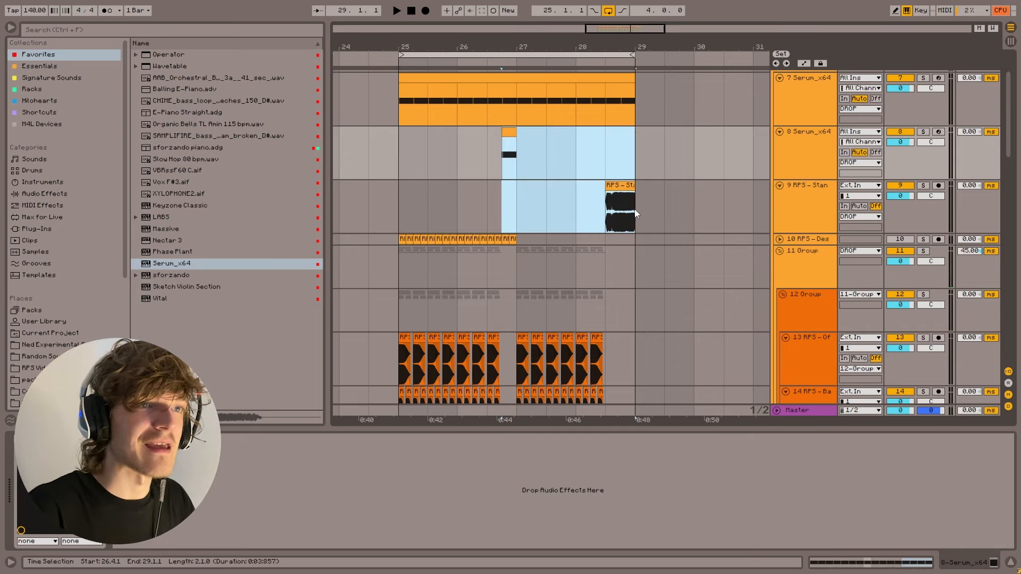
- Play the Serum fill on track 8 in solo from 26.4.1, then release the solo
click(501, 166)
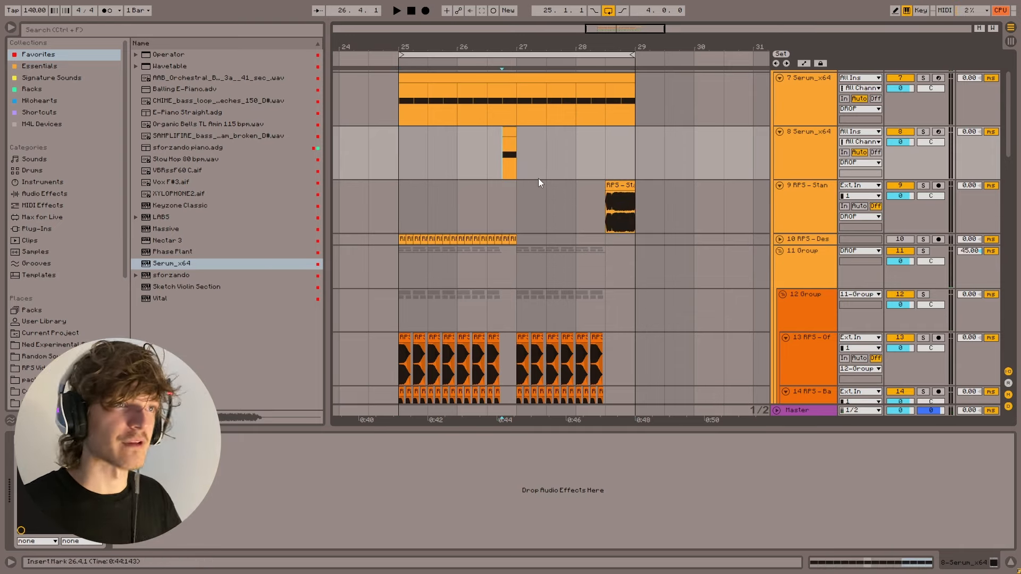
scroll(479, 212, up, 2)
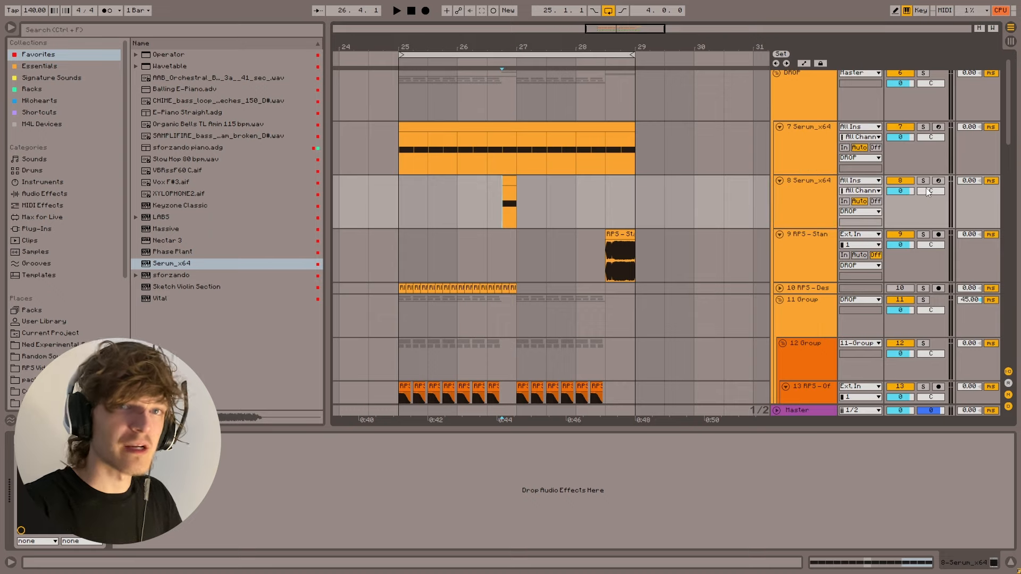
key(space)
key(space)
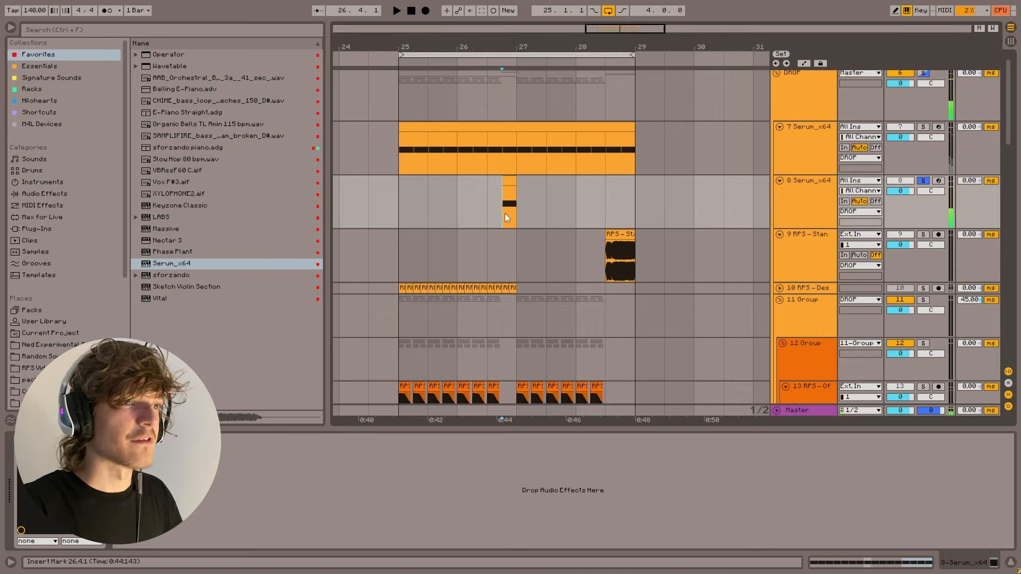
click(921, 182)
- Play the full drop from 26.1.1 to compare the main bass with the fill
scroll(471, 269, down, 3)
click(463, 257)
key(space)
scroll(468, 260, up, 3)
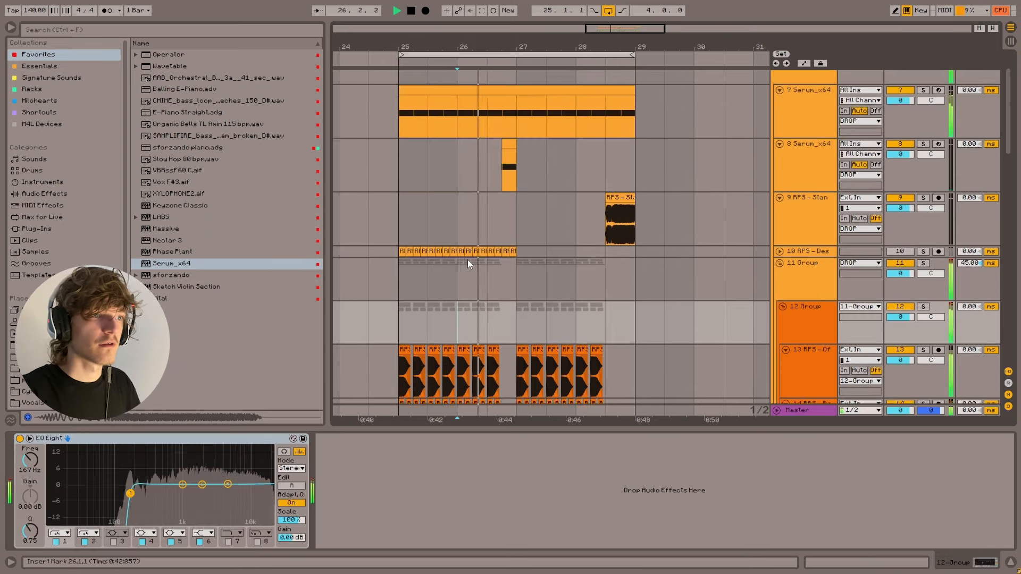
scroll(474, 250, down, 3)
key(space)
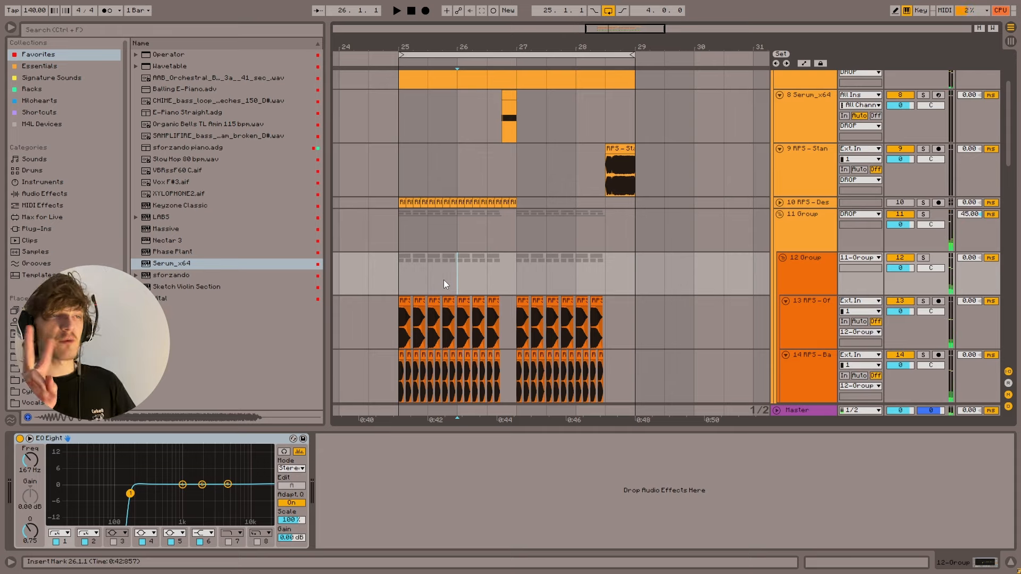
- Solo 12 Group and play its bass layers from bar 26
scroll(809, 235, down, 1)
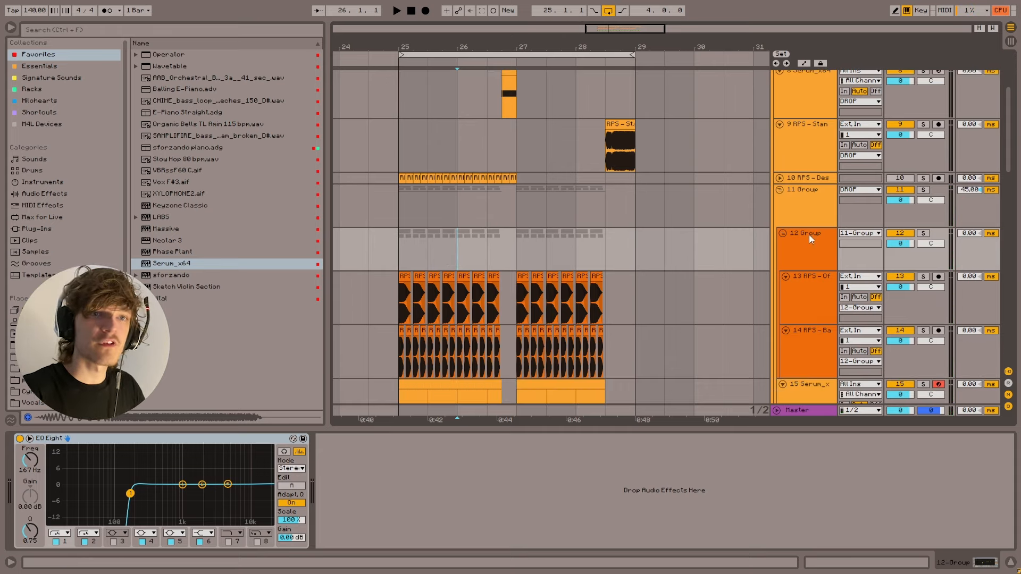
click(923, 233)
key(space)
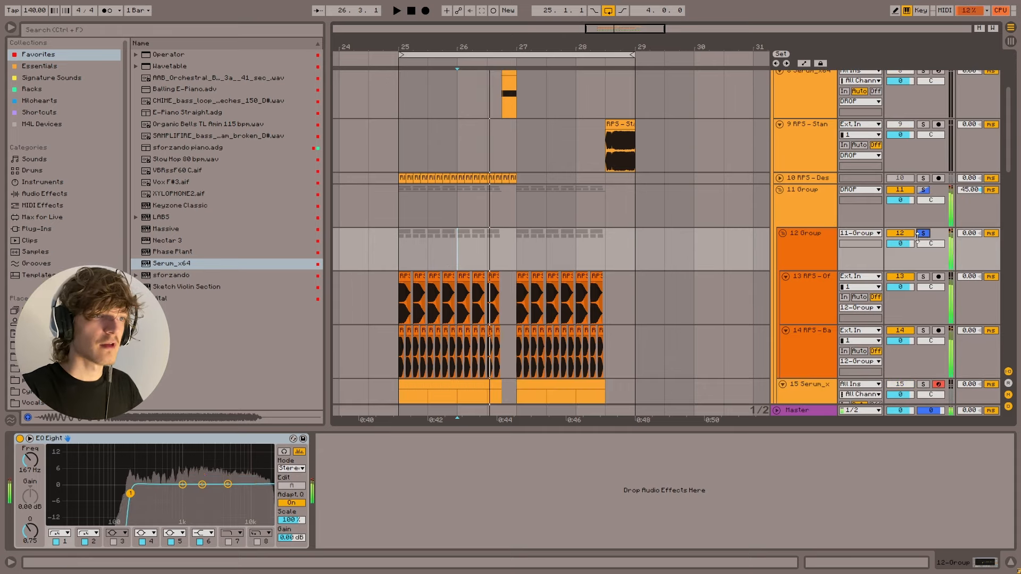
- Insert an audio track below track 9, search for "wide noise" and place WIDE NOISE BRIGHTWHITE.wav on it at 25.1.1
click(813, 151)
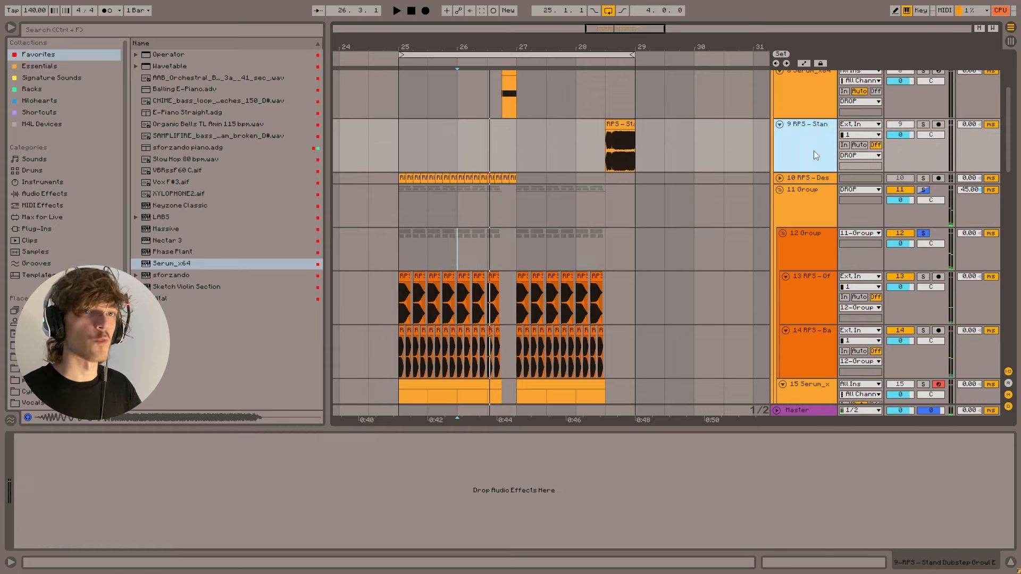
key(ctrl+t)
key(ctrl+f)
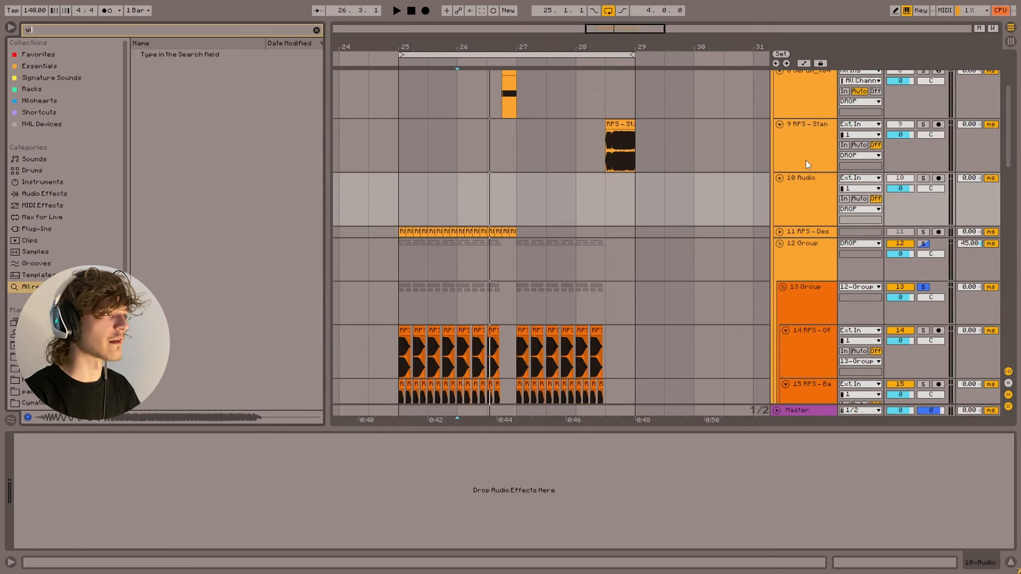
text(wide noise)
drag(203, 58, 399, 197)
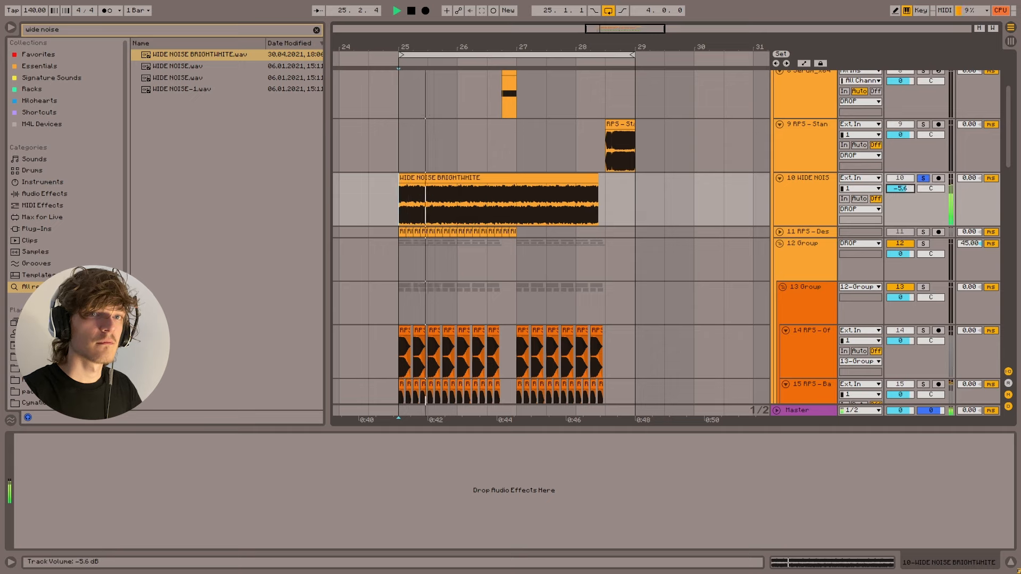
- Set the noise track's volume to -7.0 dB and undo the placement of the WIDE NOISE BRIGHTWHITE clip
key(space)
click(501, 206)
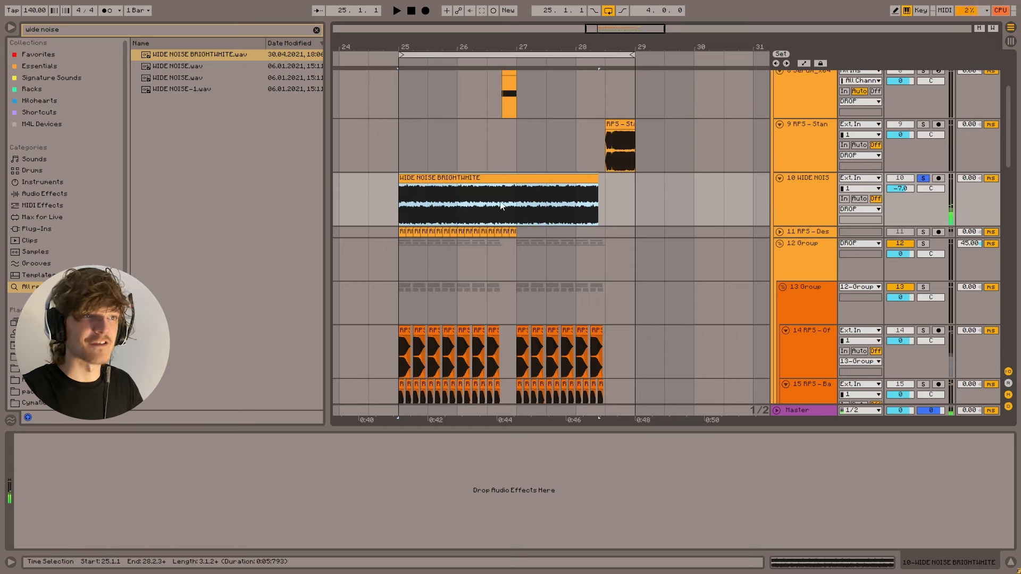
key(ctrl+z)
key(space)
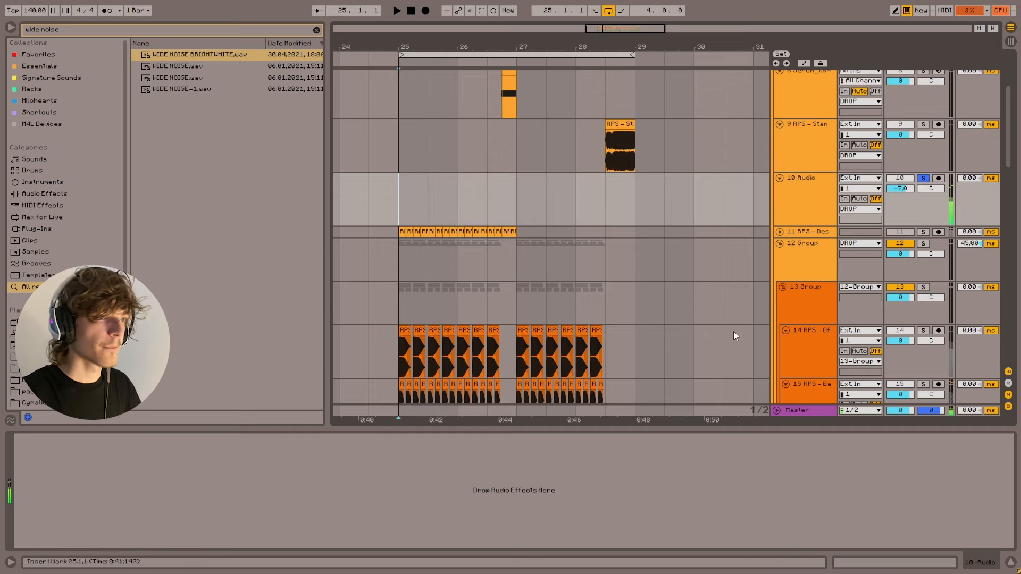
- Play the bass layers of 13 Group in solo from 25.1.1 and clear the browser search
scroll(732, 331, down, 2)
key(space)
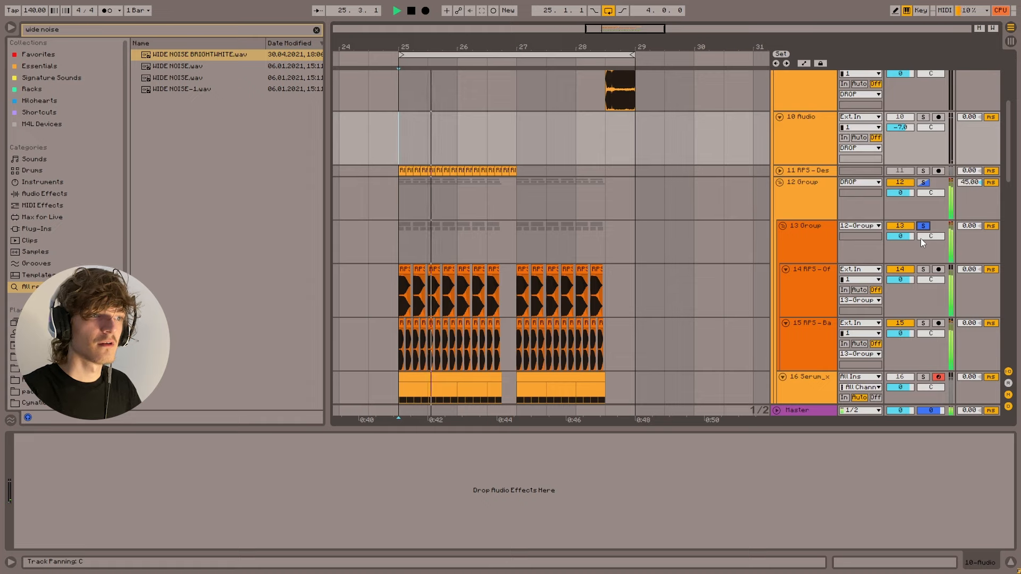
key(space)
click(317, 29)
click(397, 240)
key(space)
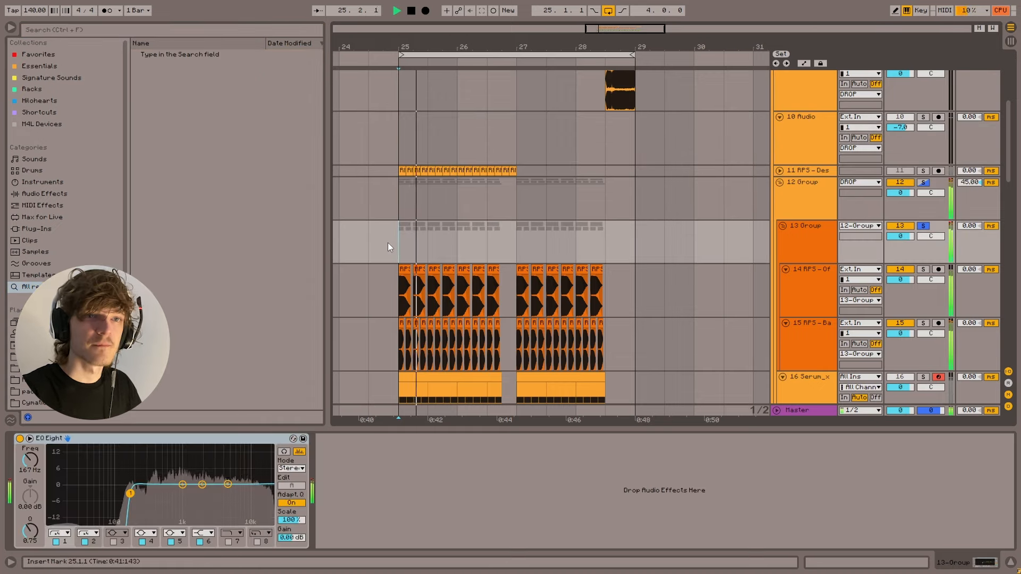
key(space)
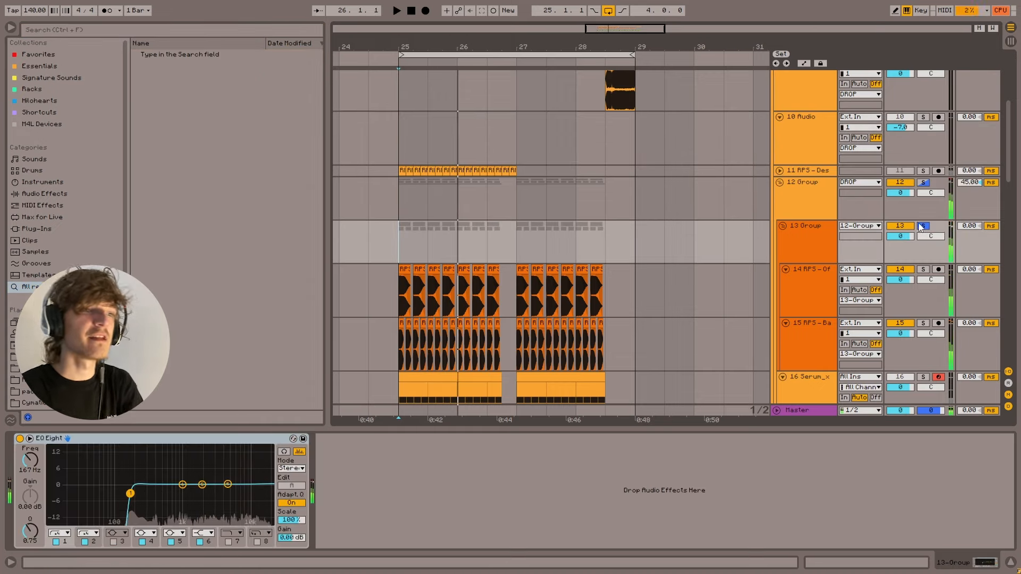
- Solo the Serum fill on track 8 and play it from 26.4.1
scroll(468, 263, up, 4)
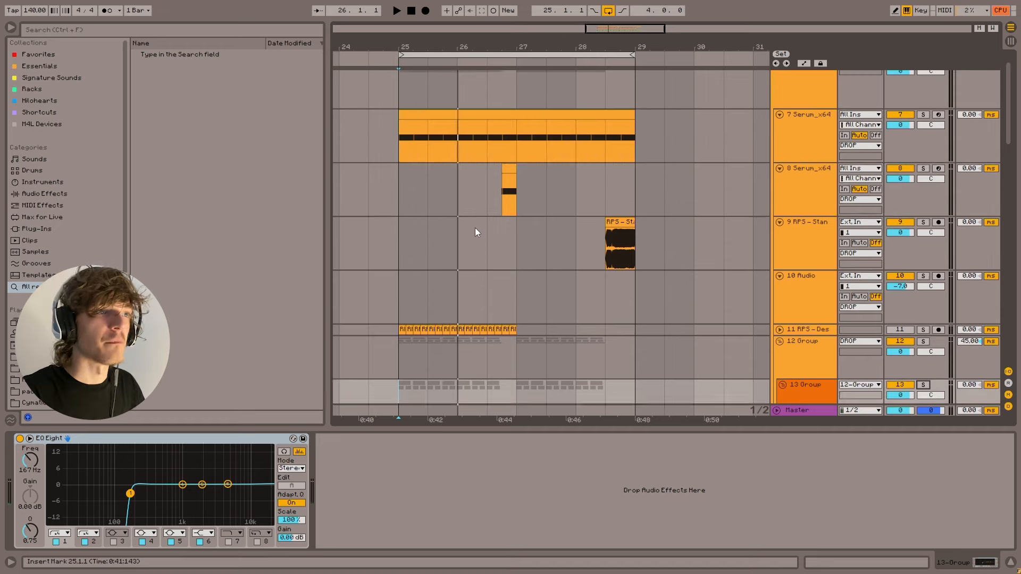
click(507, 189)
key(space)
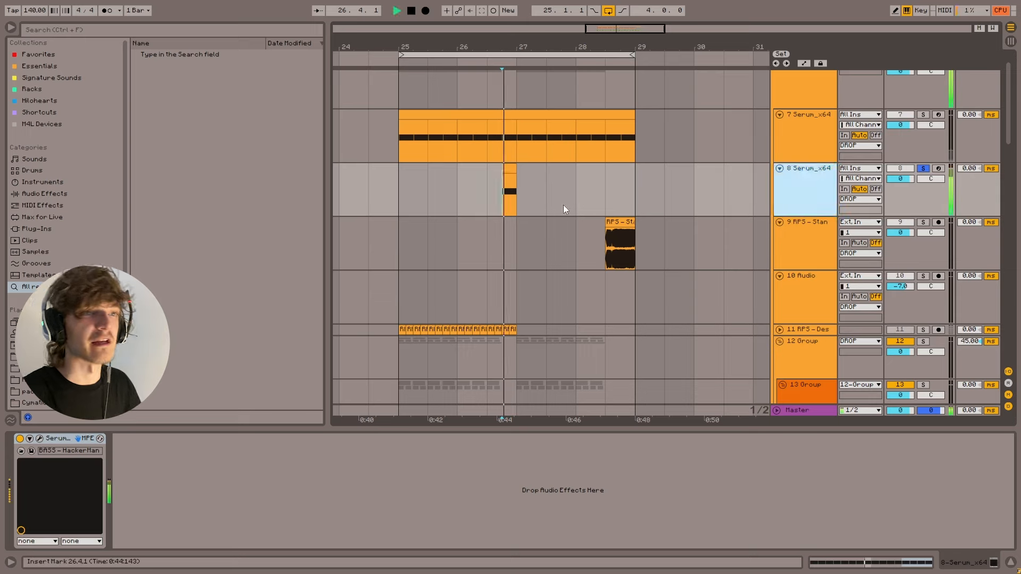
click(510, 211)
scroll(532, 223, down, 5)
scroll(552, 236, up, 10)
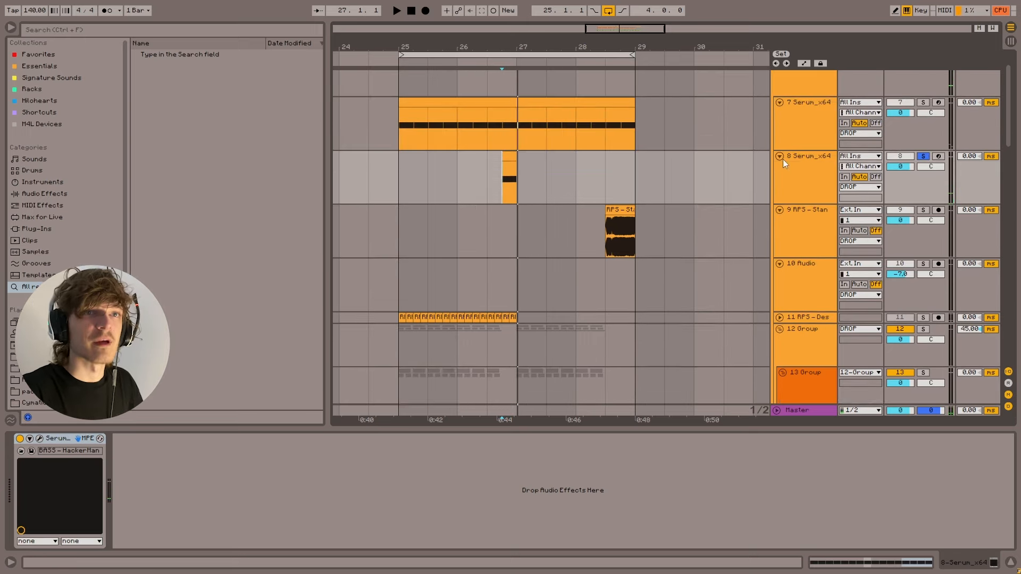
- Add an Amp effect from the Essentials collection to the Serum fill on track 8 and play the fill from 26.4.1
click(503, 156)
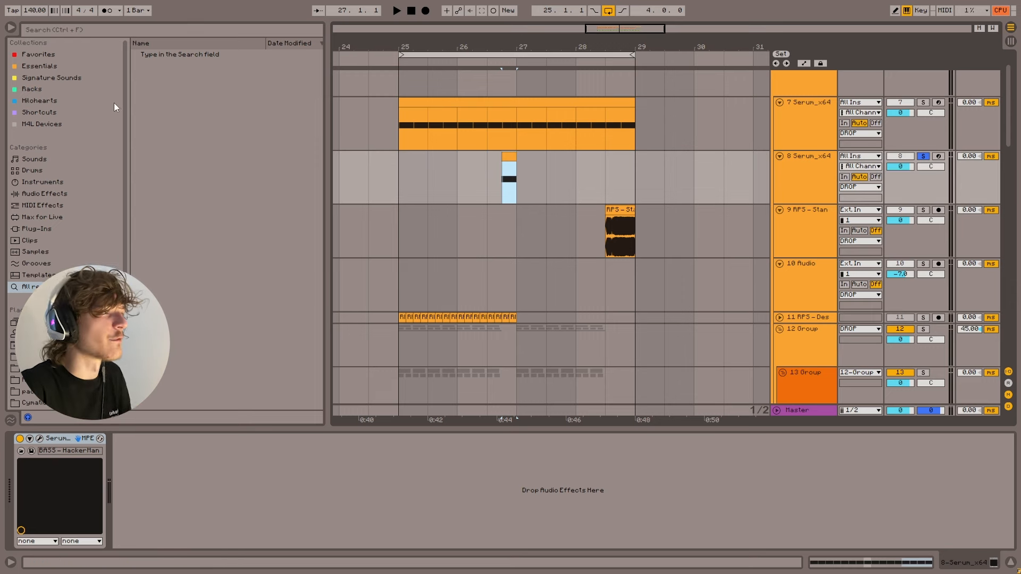
click(65, 59)
click(66, 65)
click(495, 184)
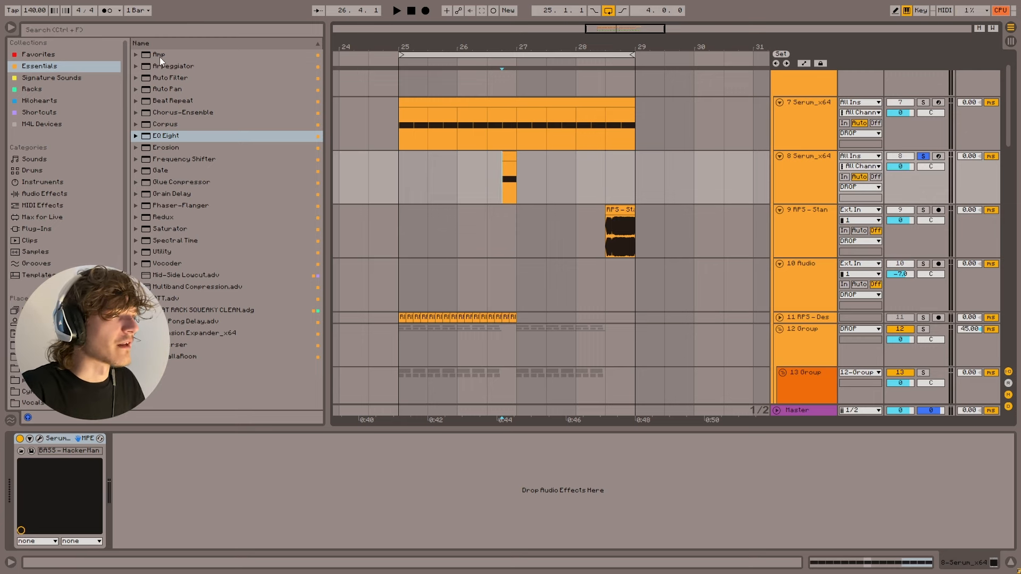
drag(159, 56, 509, 183)
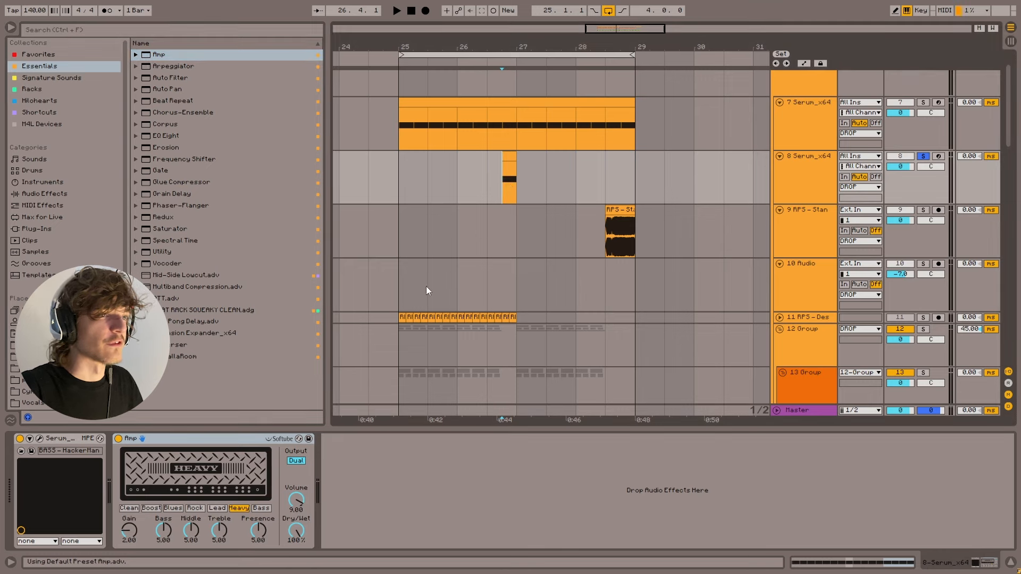
key(space)
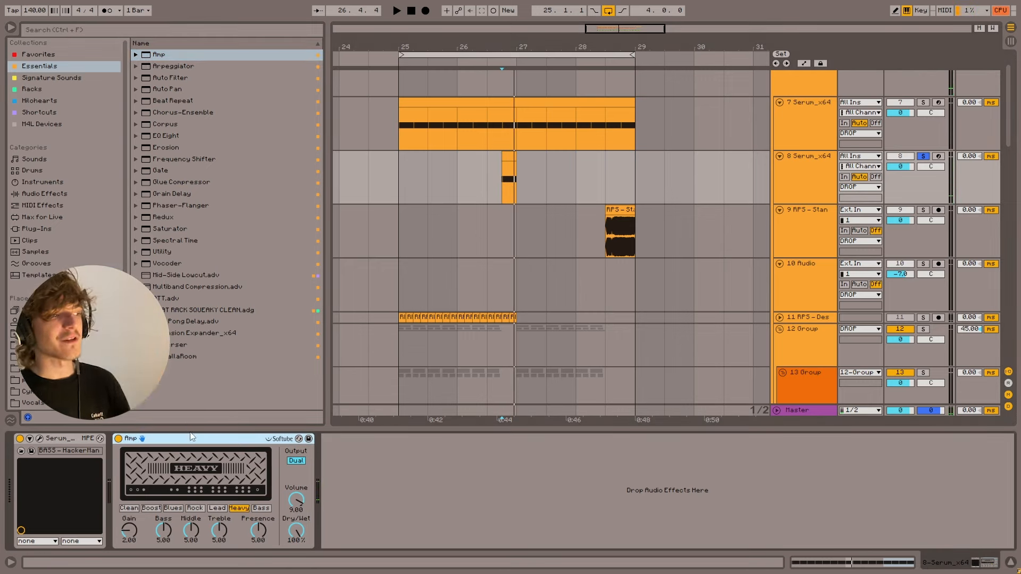
- Loop the one-beat Serum fill at 26.4.1 and set the Amp's gain to 5.29 while auditioning it
click(132, 520)
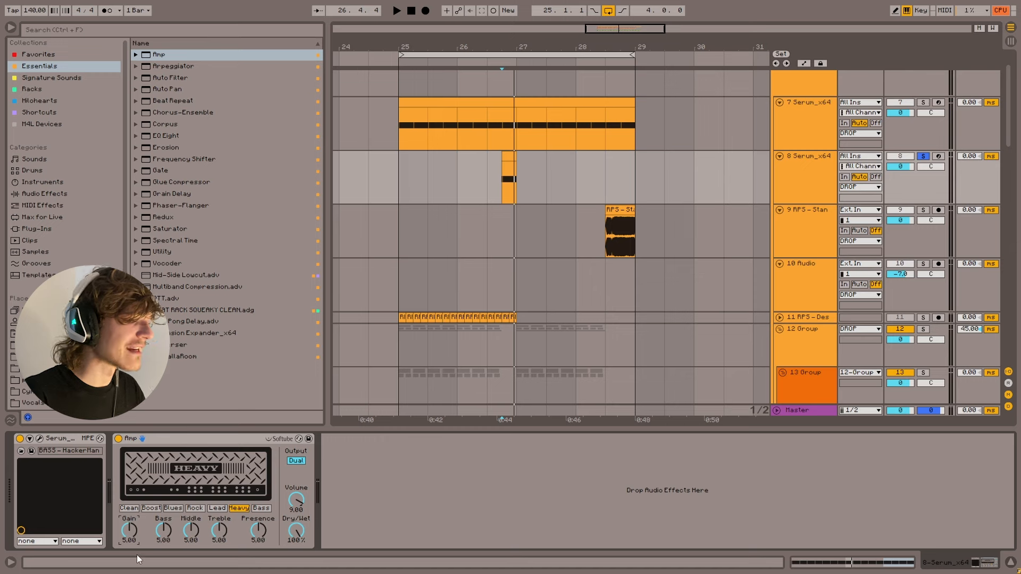
click(493, 192)
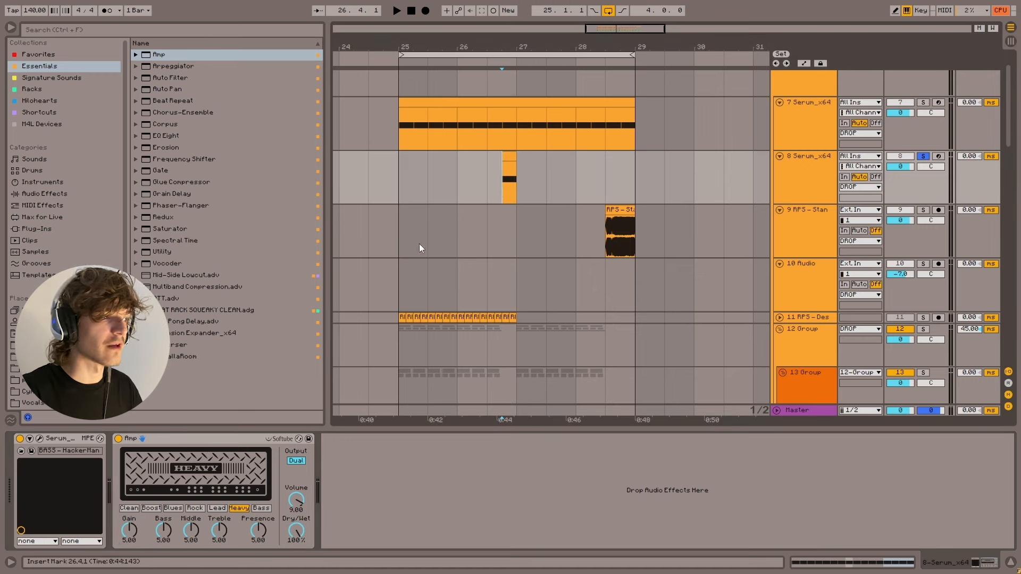
key(space)
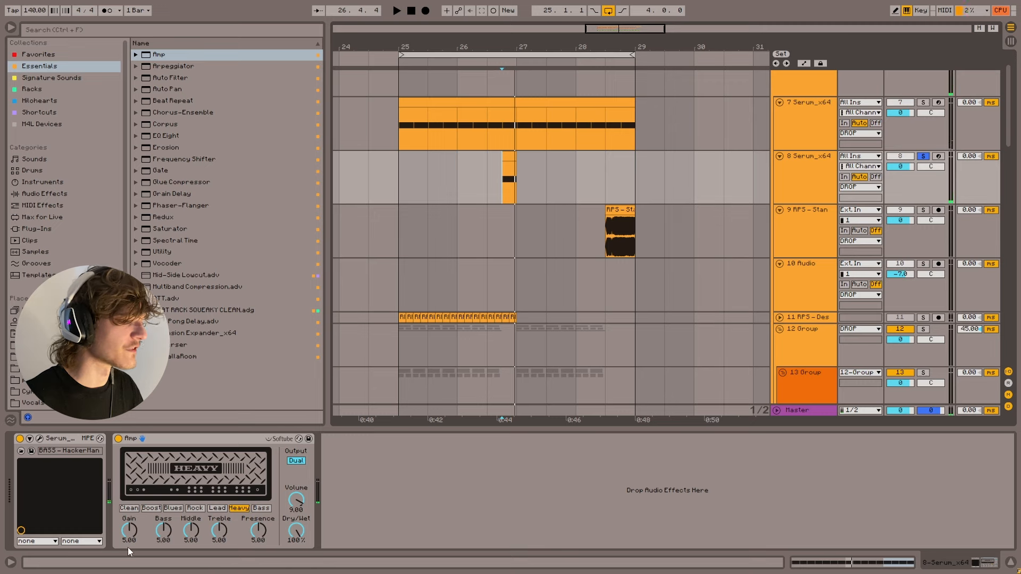
drag(129, 531, 129, 533)
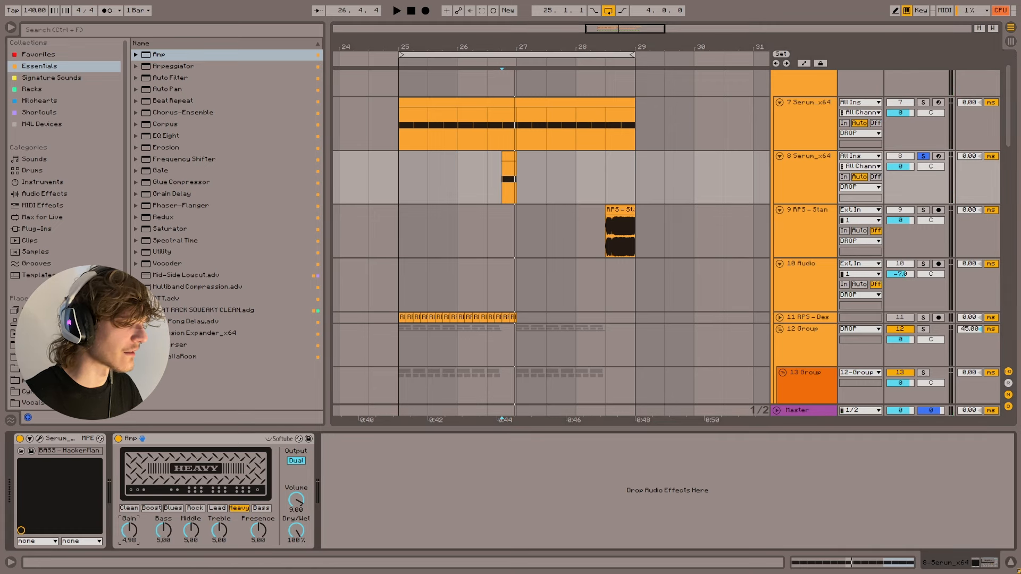
drag(497, 193, 518, 161)
key(ctrl+l)
click(129, 531)
key(space)
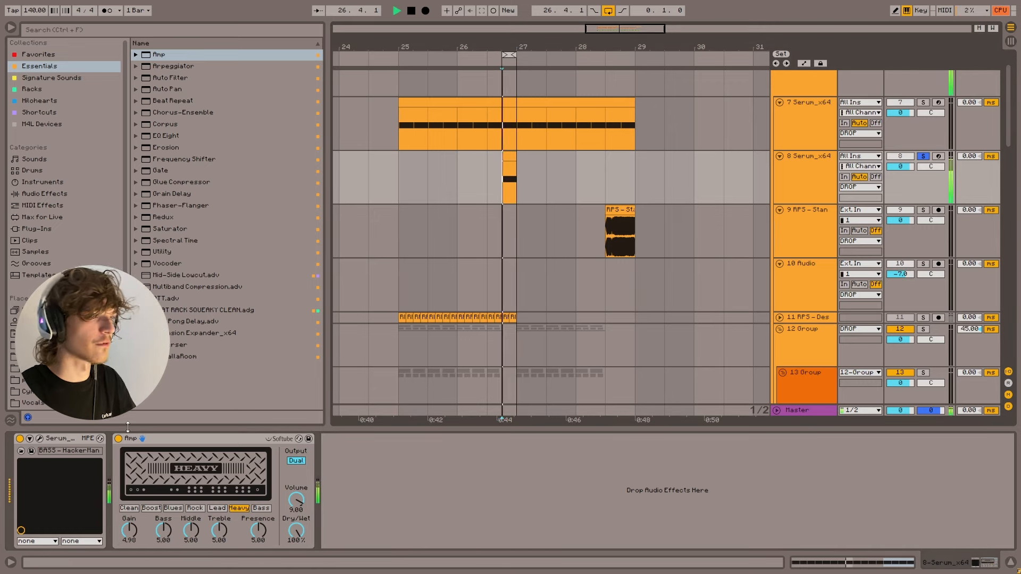
drag(129, 530, 129, 523)
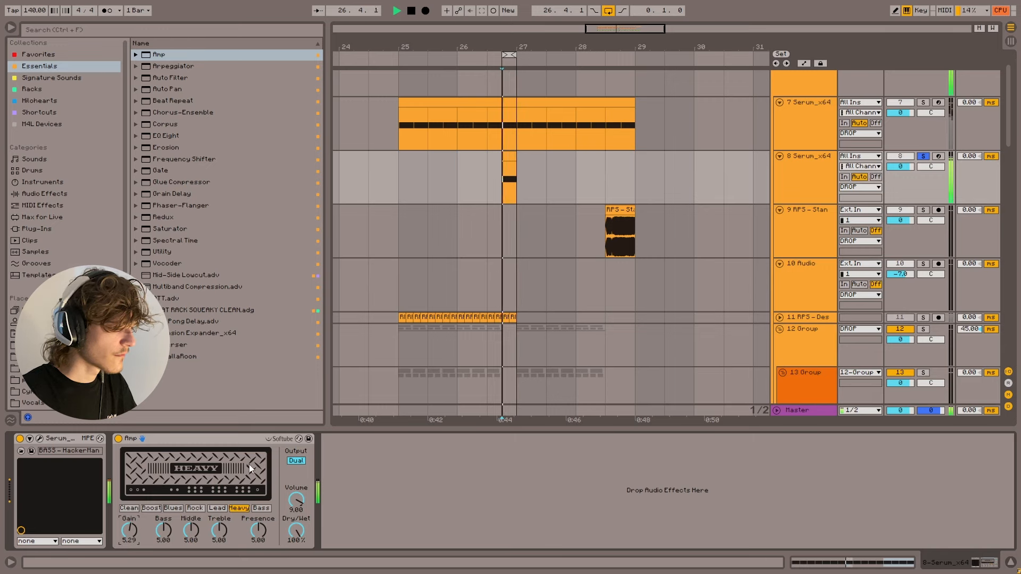
key(space)
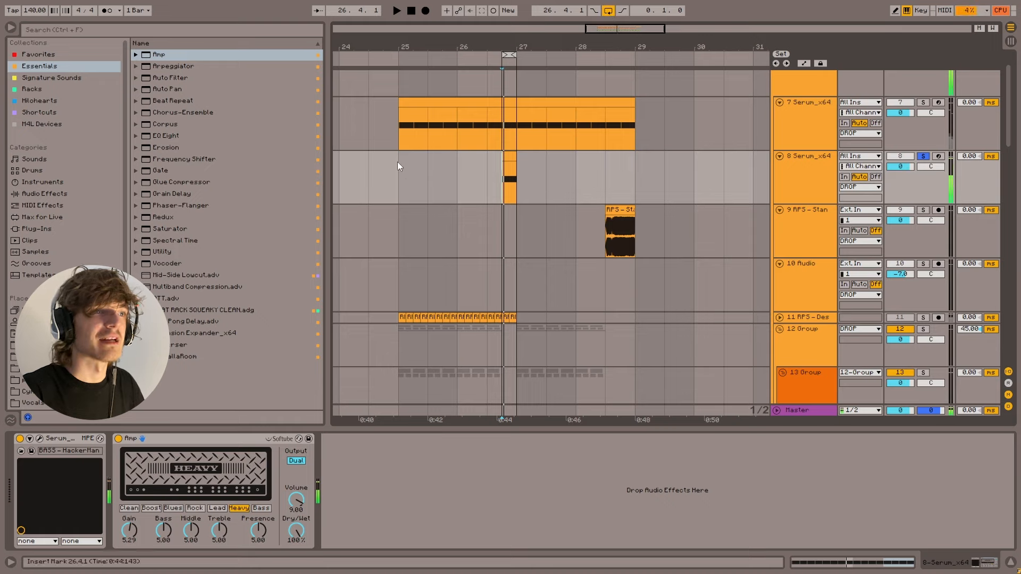
- Restore the four-bar loop from 25.1.1, unsolo track 8 and play the full drop leading into the Serum fill
drag(399, 166, 628, 181)
key(ctrl+l)
click(427, 168)
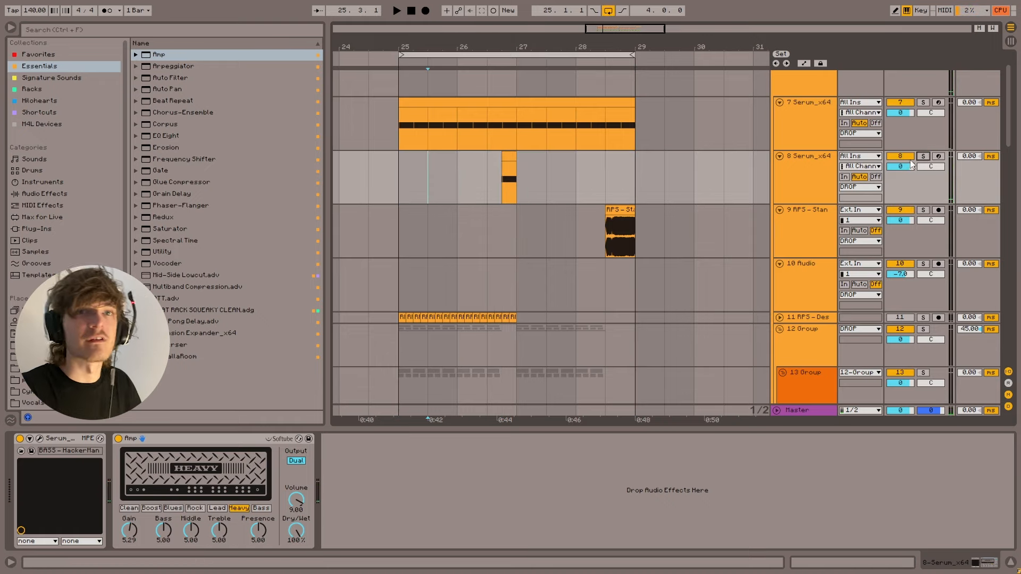
click(459, 168)
key(space)
scroll(489, 199, down, 2)
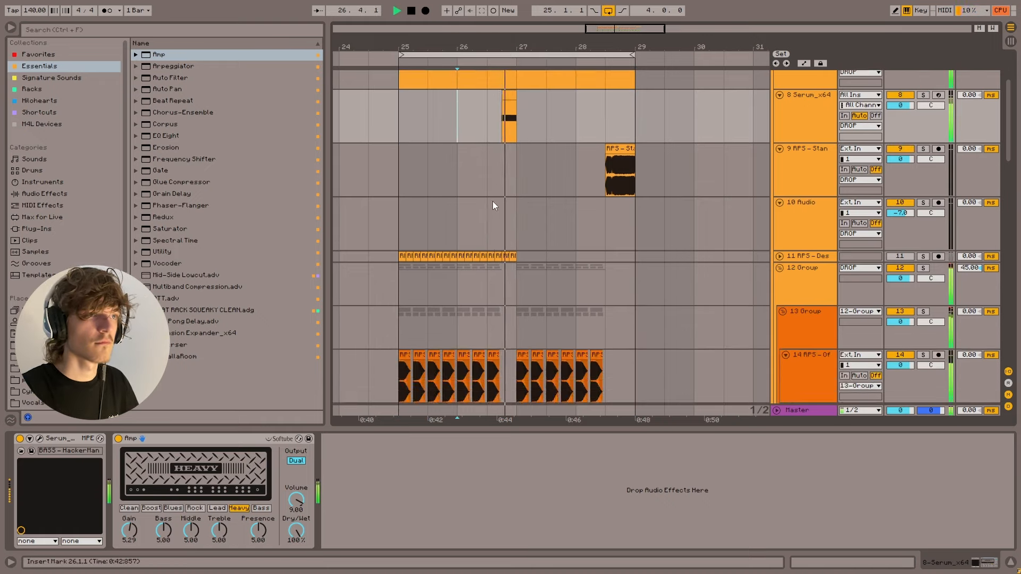
scroll(500, 197, up, 2)
click(485, 167)
key(space)
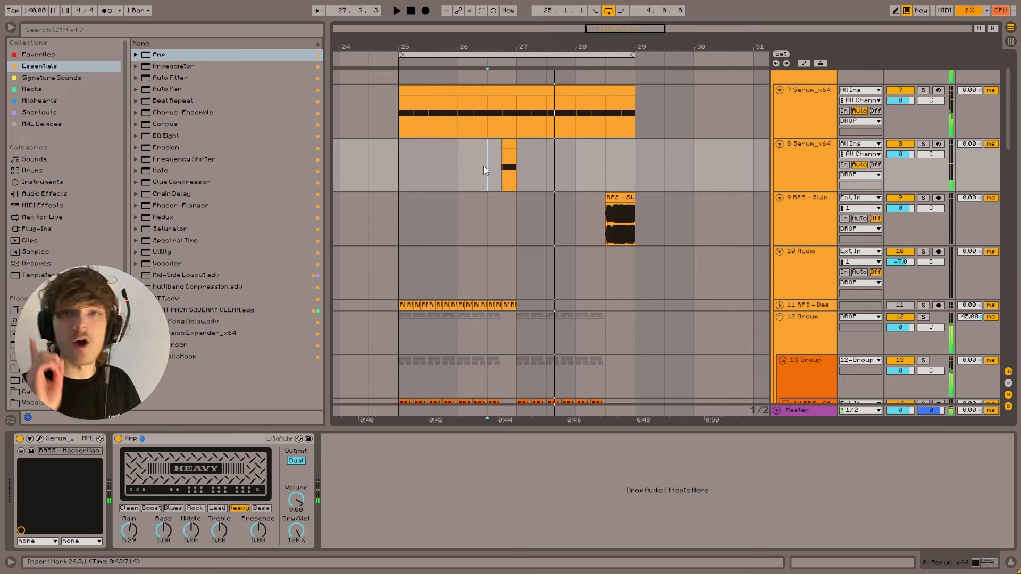
- Compare the 13 Group bass with the Serum fill by playing the group soloed from 26.1.1 and soloing track 8 at 26.4.1
scroll(476, 226, down, 2)
scroll(477, 161, up, 2)
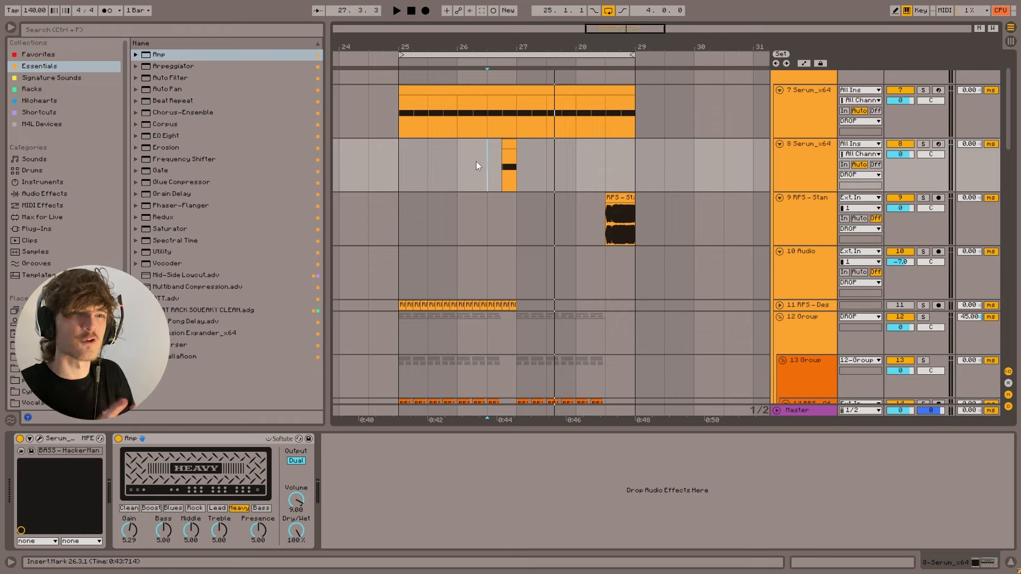
scroll(477, 161, down, 2)
click(456, 304)
click(923, 287)
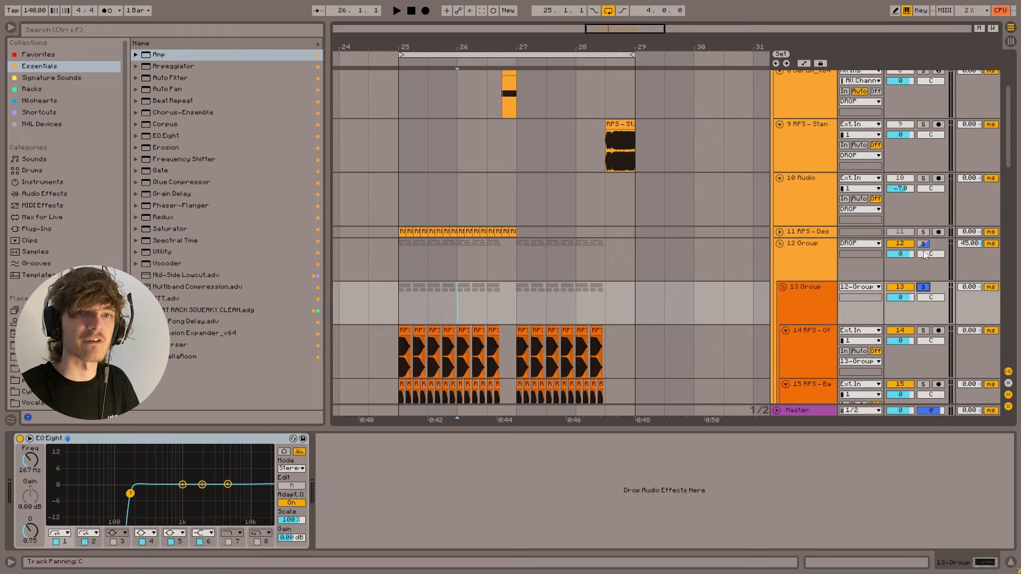
key(space)
scroll(585, 213, up, 3)
click(503, 193)
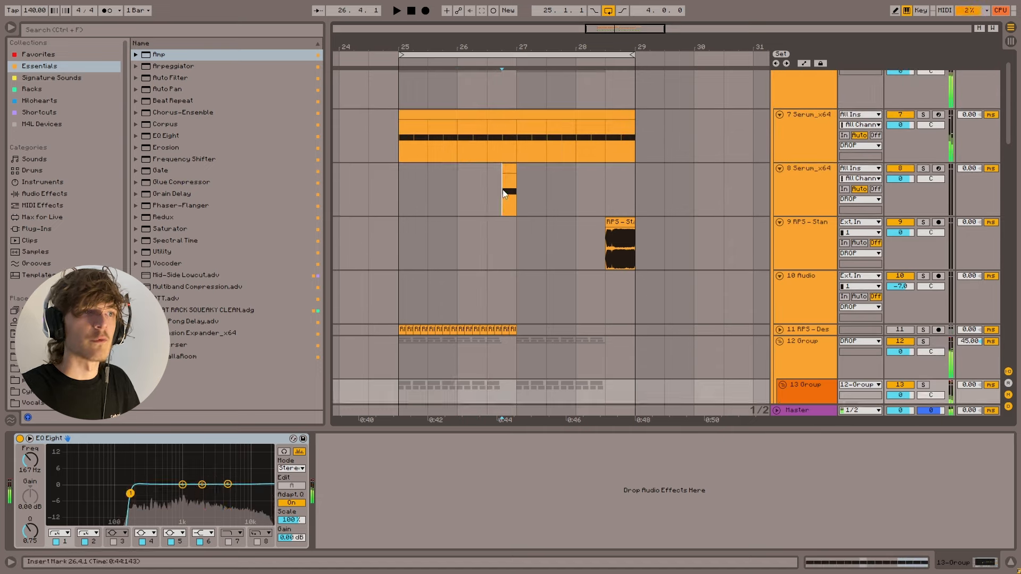
click(515, 193)
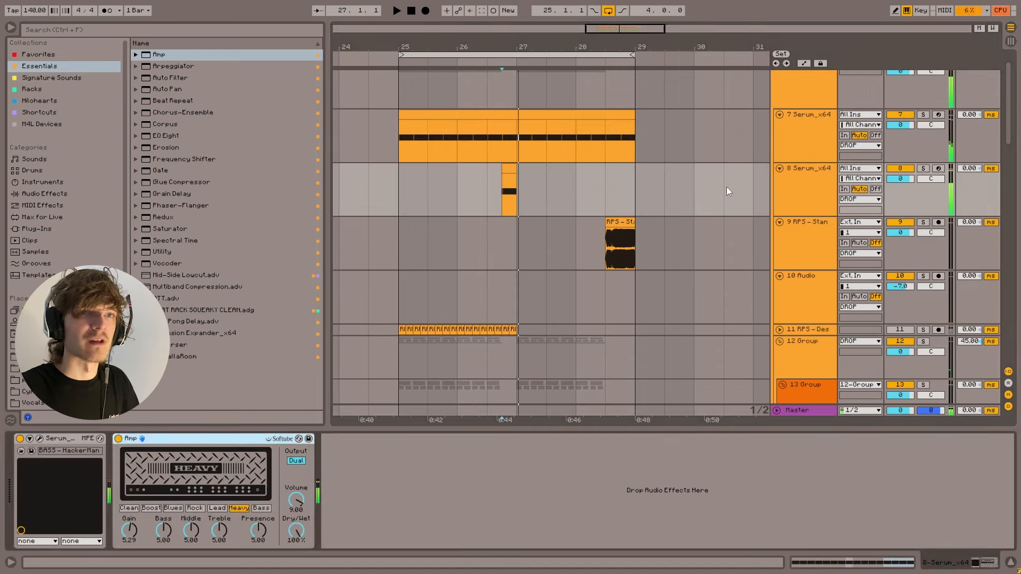
click(923, 168)
click(507, 186)
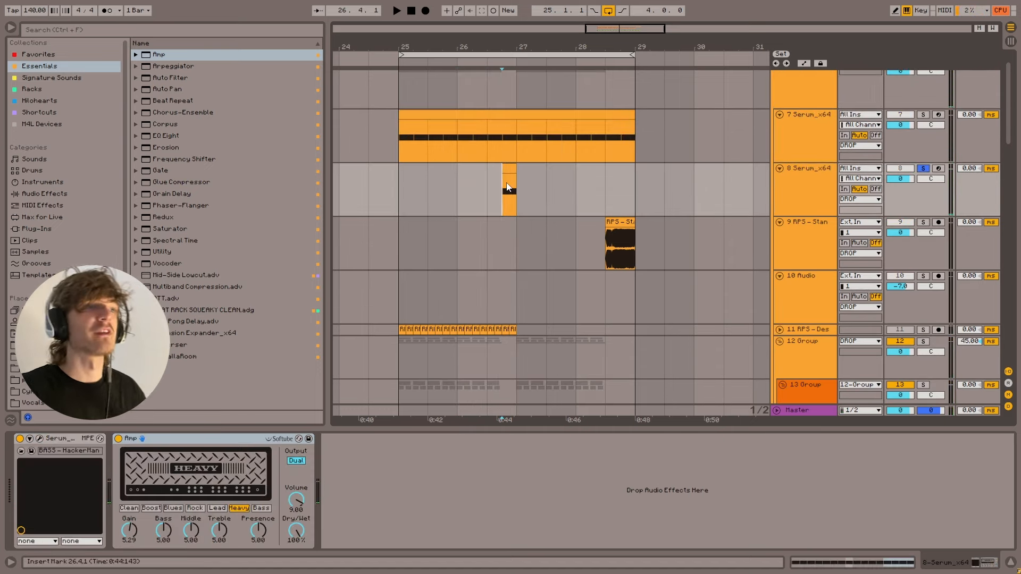
- Try a Utility with 0% width after the Amp on track 8, play the fill in mono and delete the Utility
double_click(151, 252)
drag(334, 505, 342, 482)
key(space)
key(space)
key(space)
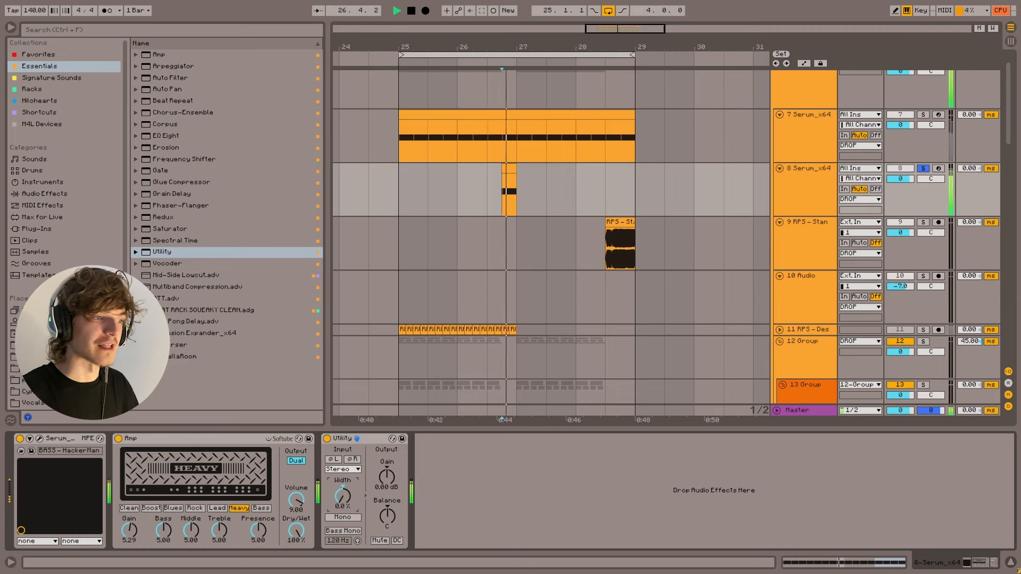
key(space)
key(Delete)
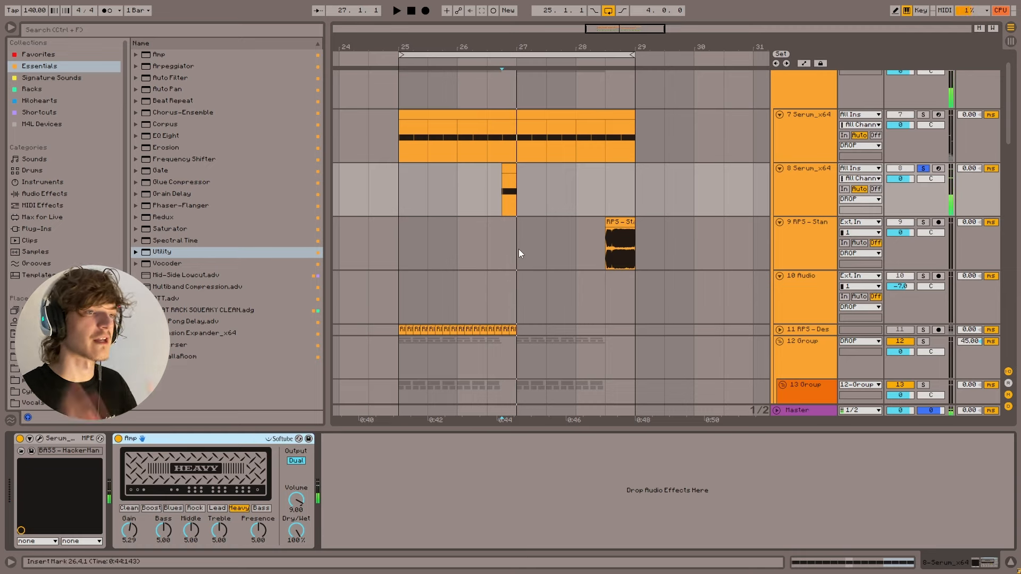
click(502, 194)
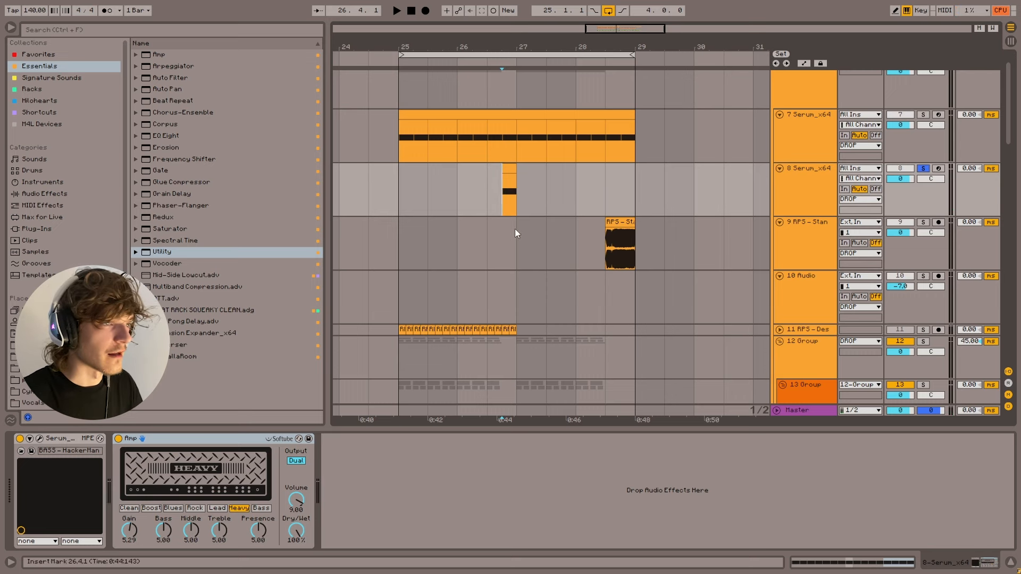
click(53, 117)
click(58, 66)
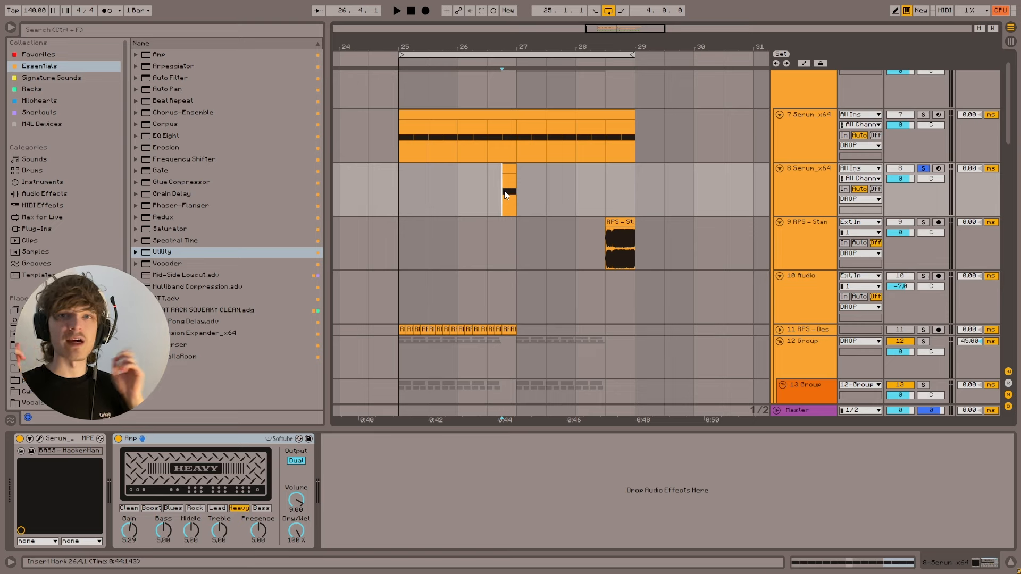
- Insert an audio track below track 8 and search the browser for "sine wave"
key(ctrl+t)
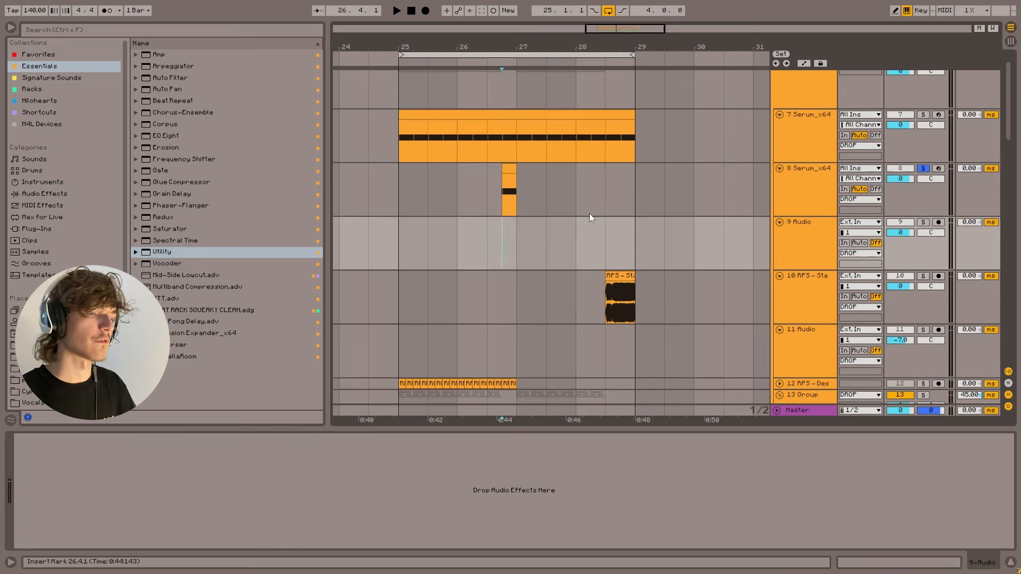
key(ctrl+f)
text(sine wave)
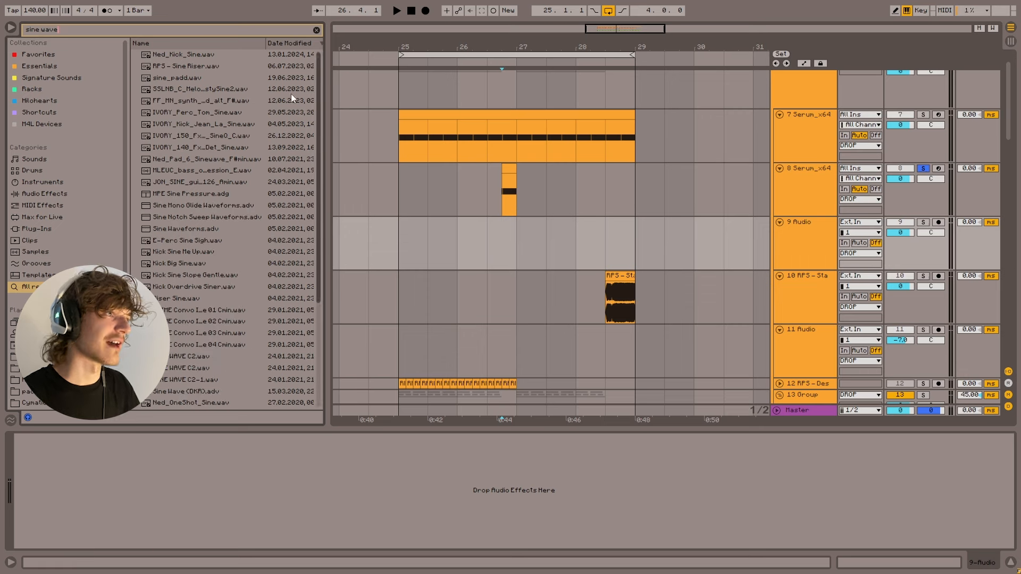
- Search for "perc", place RPS - Ok Brakence Hyperpop Perc on track 9 at 24.3.1 and clear the search
key(ctrl+a)
key(BackSpace)
text(perc)
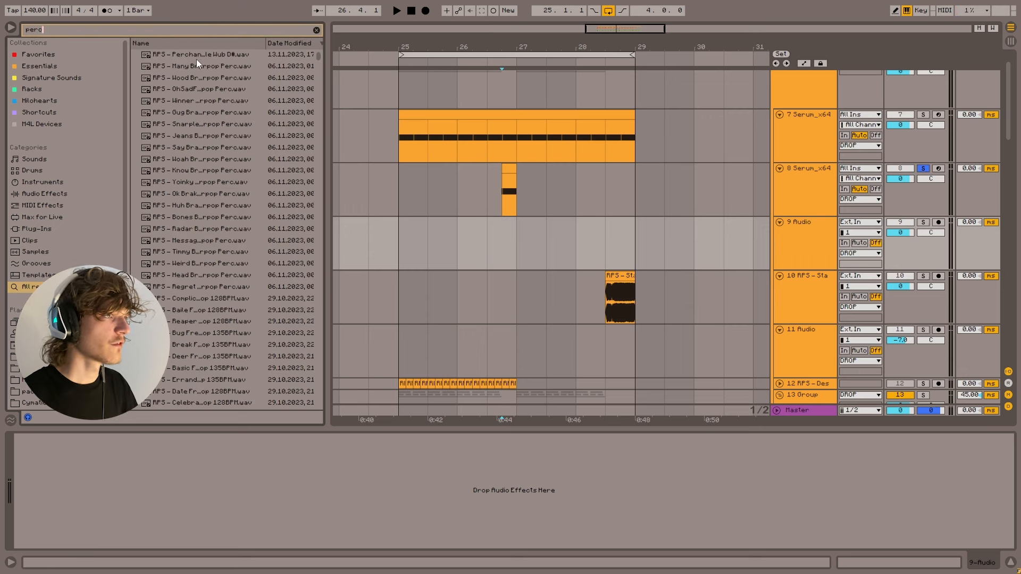
click(181, 58)
click(206, 196)
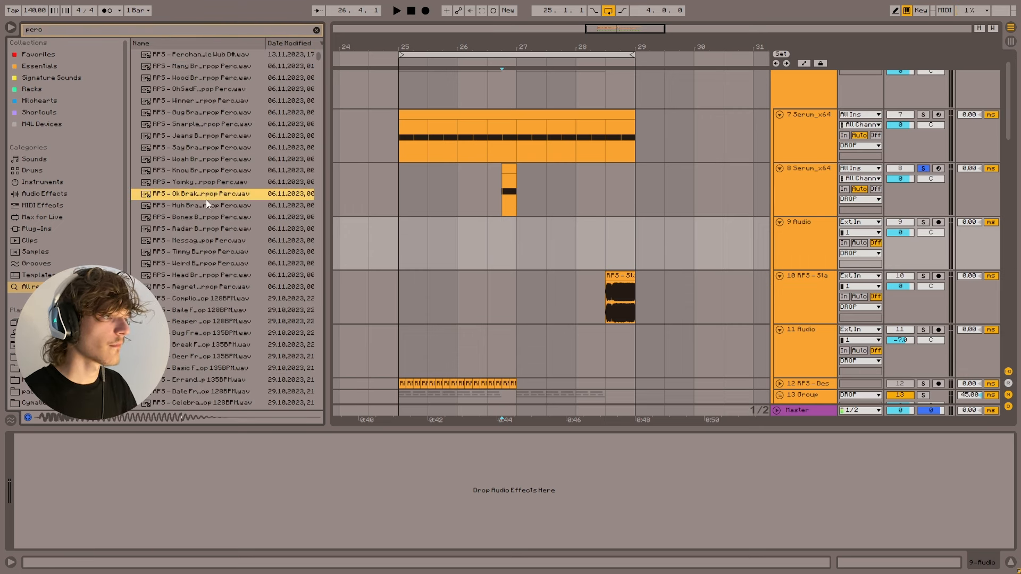
drag(403, 237, 375, 238)
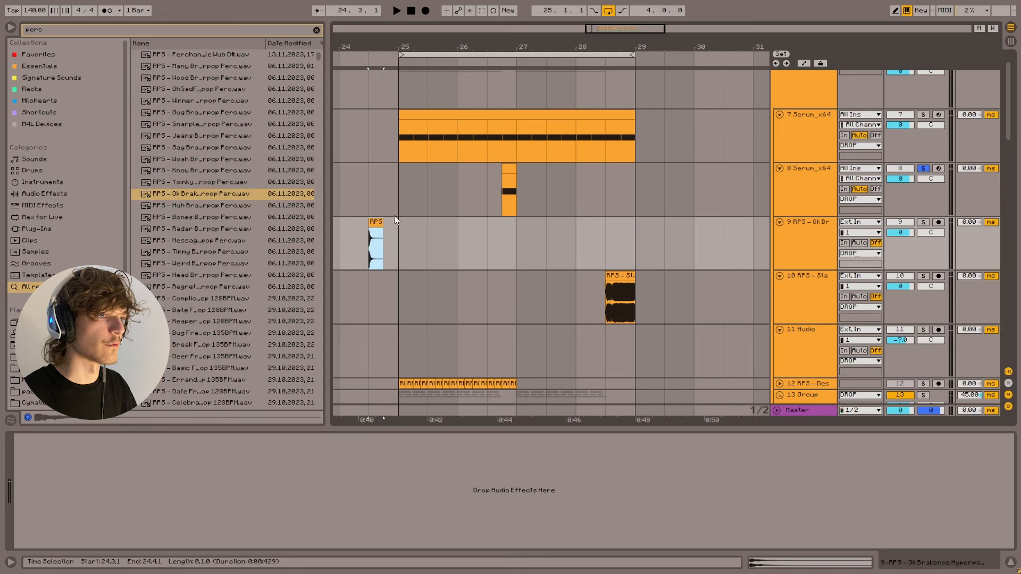
click(316, 30)
- Duplicate track 9 together with its percussion clip at 24.3.1
click(801, 249)
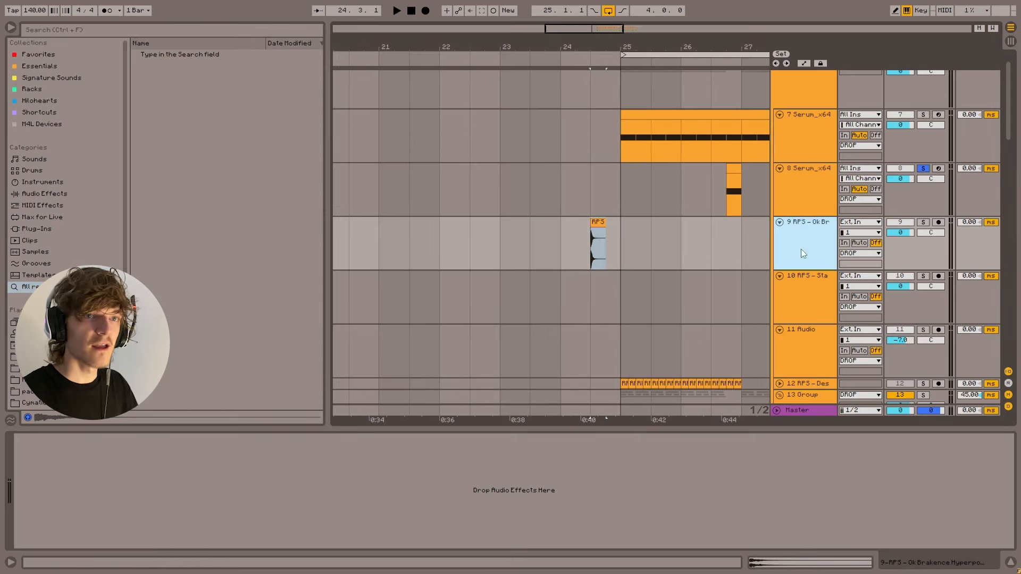
key(ctrl+d)
drag(571, 29, 577, 69)
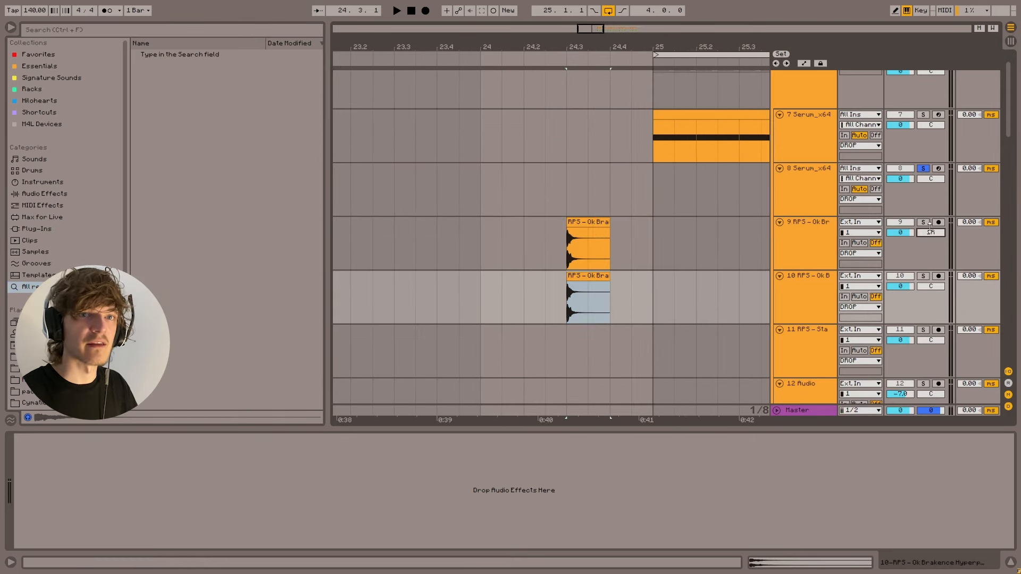
- Pan track 9 to 50R and its duplicate on track 10 to 50L, solo both and play the percussion clips
drag(931, 233, 921, 310)
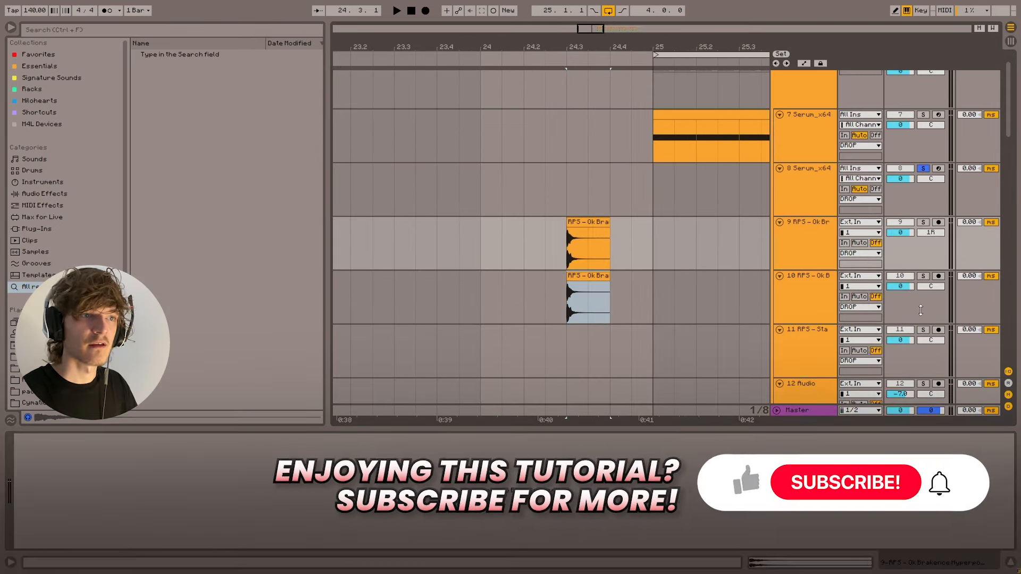
double_click(931, 234)
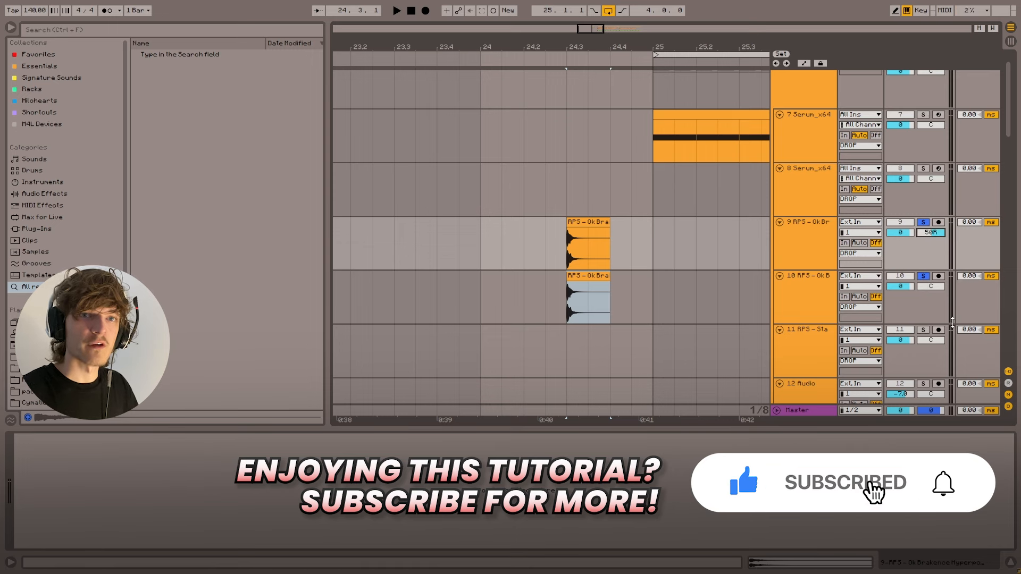
drag(931, 287, 931, 325)
click(566, 258)
key(space)
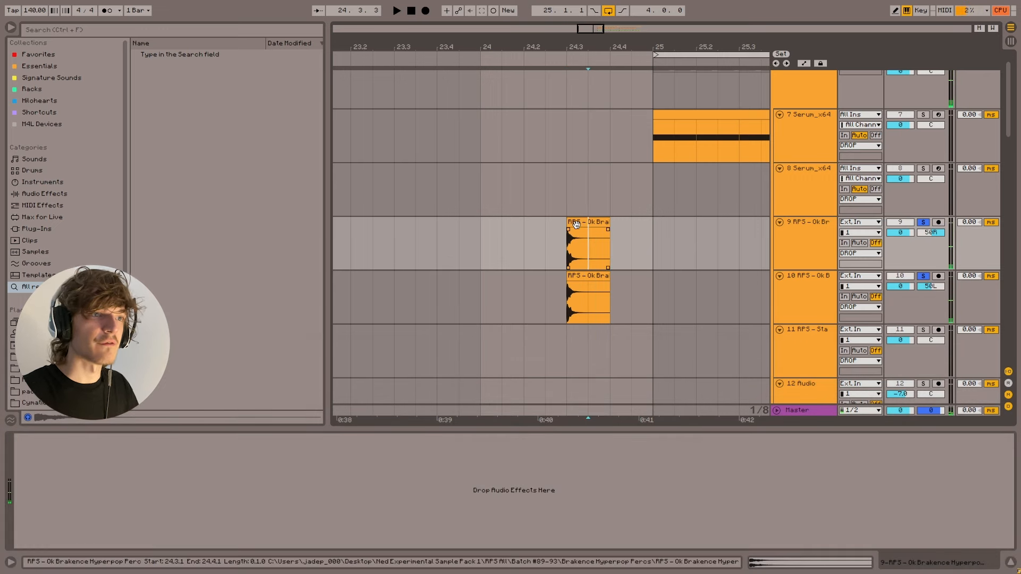
- Shift track 9's percussion clip slightly later than the copy on track 10 and play both from 24.3.1
drag(577, 222, 579, 228)
click(571, 254)
scroll(590, 266, up, 3)
key(space)
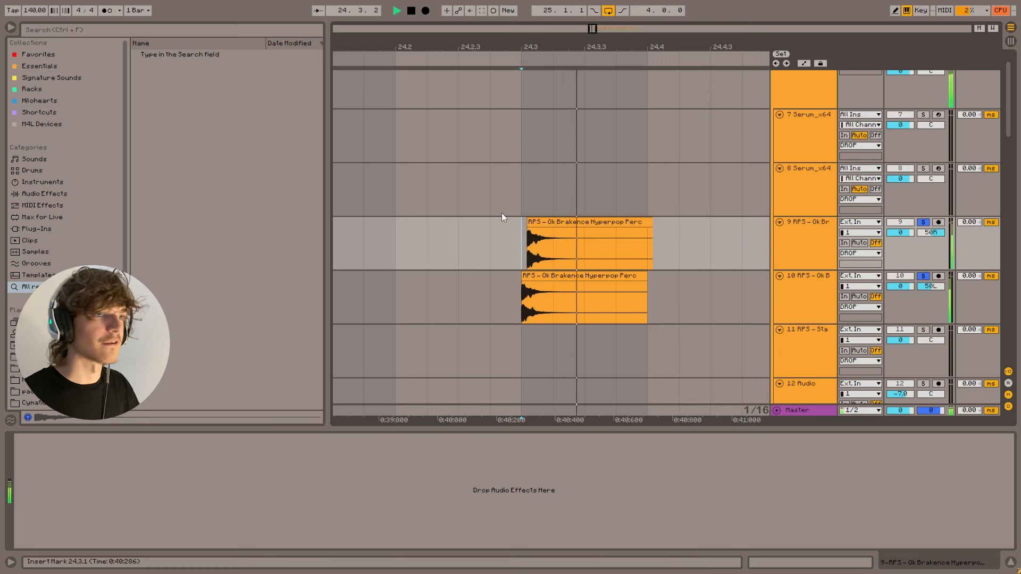
- Reduce the offset of track 9's percussion clip to a tiny delay after 24.3.1 and play both clips again
drag(534, 222, 530, 223)
click(516, 236)
key(space)
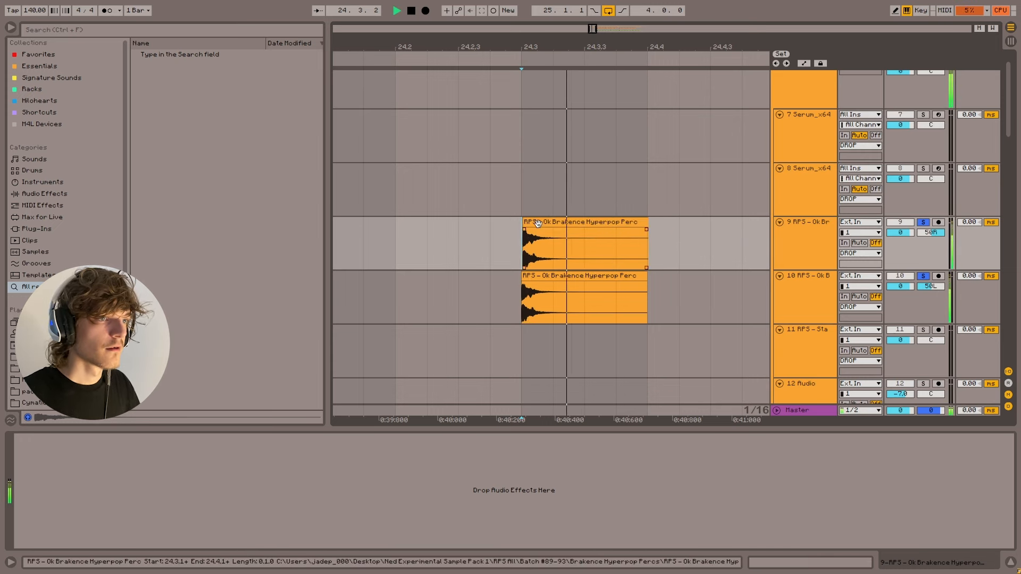
- Realign the start of track 9's percussion clip to a tiny delay after 24.3.1 and play both panned clips
key(space)
drag(490, 47, 443, 249)
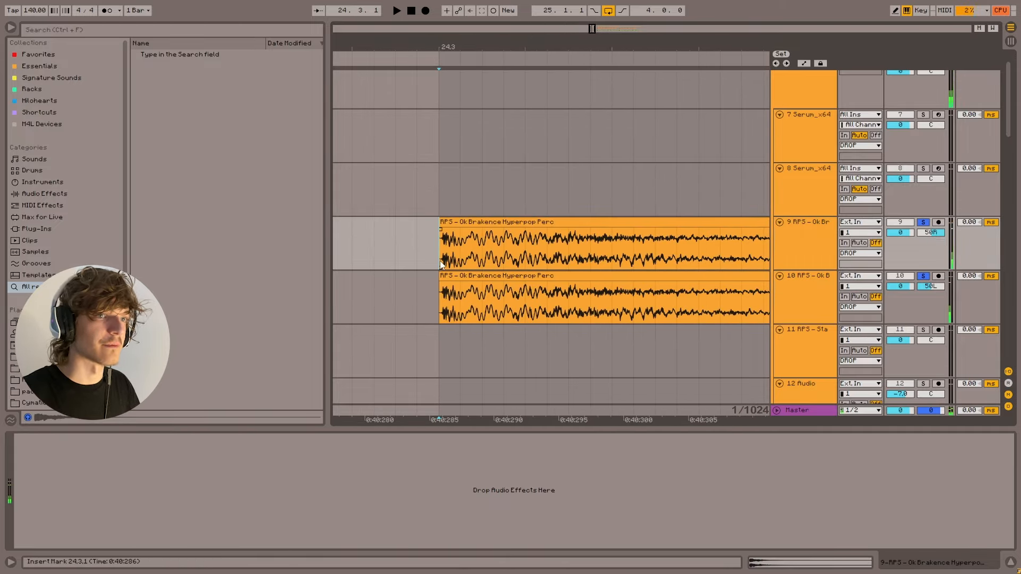
key(ctrl+z)
key(space)
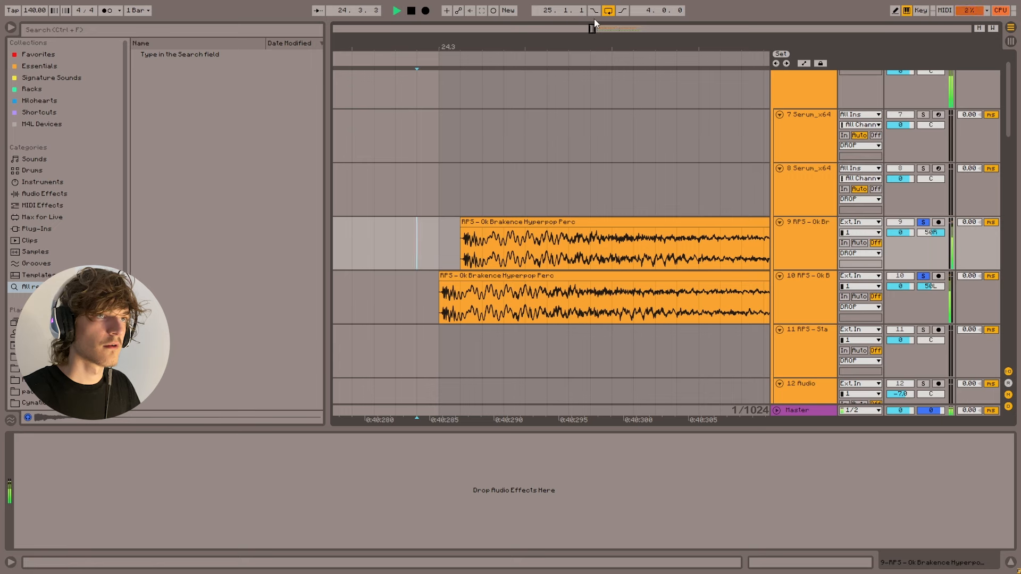
key(space)
- Delete both percussion clips at 24.3.1, then remove the panned audio tracks 9 and 10
mouse_move(593, 28)
mouse_down()
mouse_move(591, 3)
mouse_move(587, 26)
mouse_up()
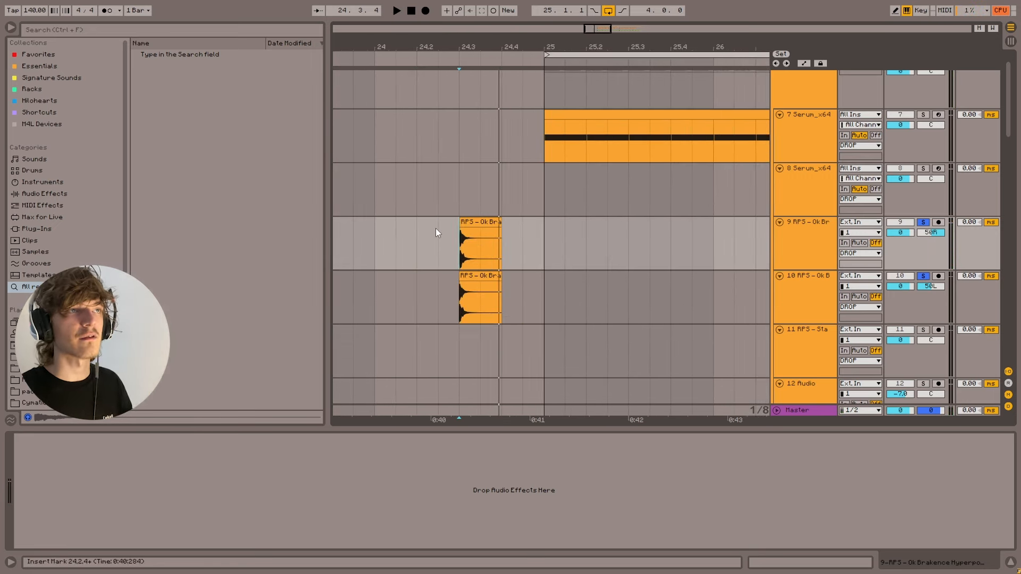
drag(444, 240, 520, 282)
key(Delete)
click(544, 243)
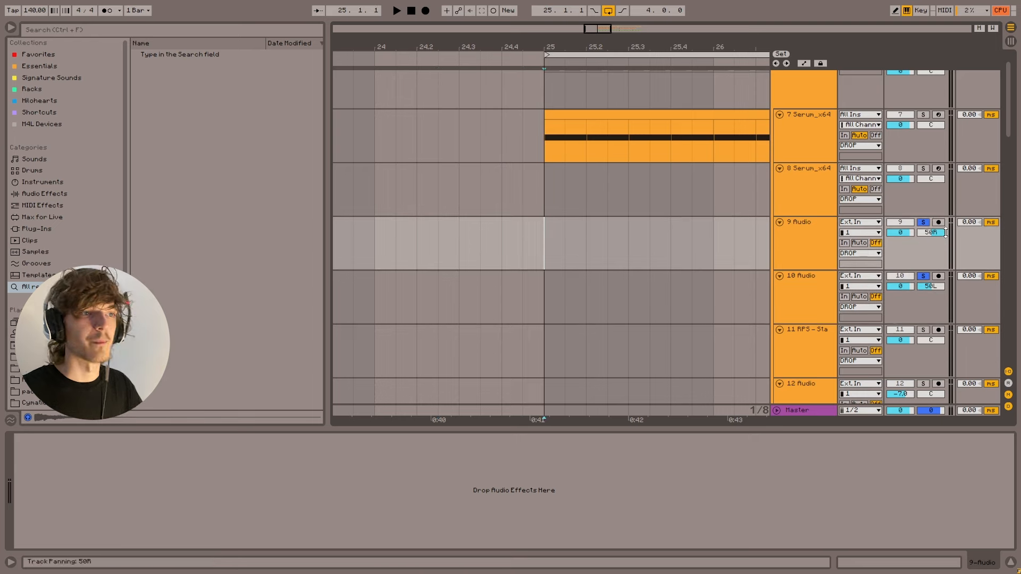
click(924, 223)
click(803, 244)
shift+click(803, 297)
key(Delete)
- Insert the Ping Pong Delay preset between Serum and Amp on track 8 and solo the track for its fill at 26.4.1
drag(488, 47, 321, 33)
click(808, 190)
click(541, 206)
key(Left)
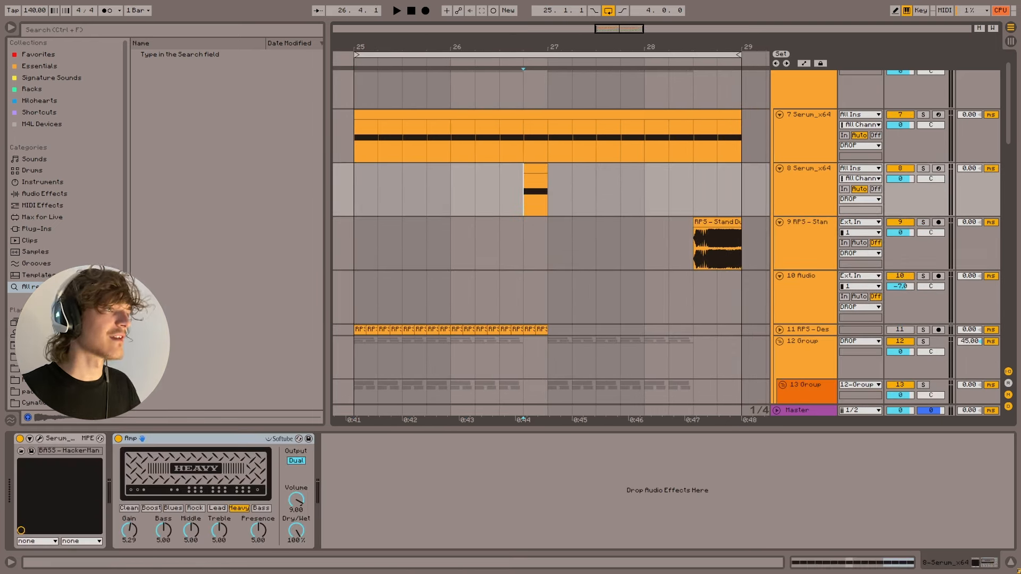
click(47, 65)
drag(170, 321, 170, 457)
click(923, 168)
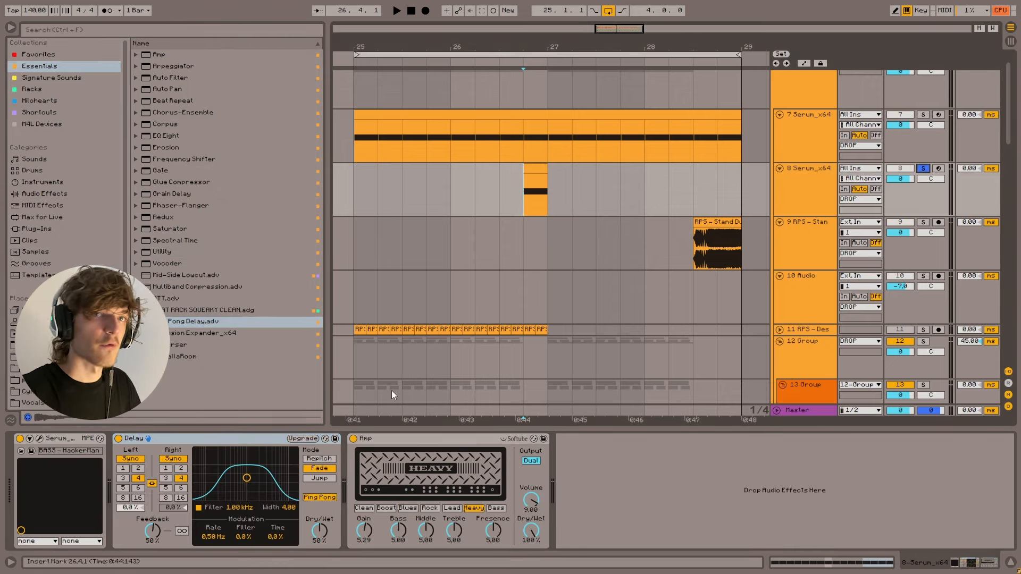
- Set the Delay to 100% dry/wet and 0% feedback, switch off Ping Pong and the filter, and play the fill
drag(318, 532, 318, 479)
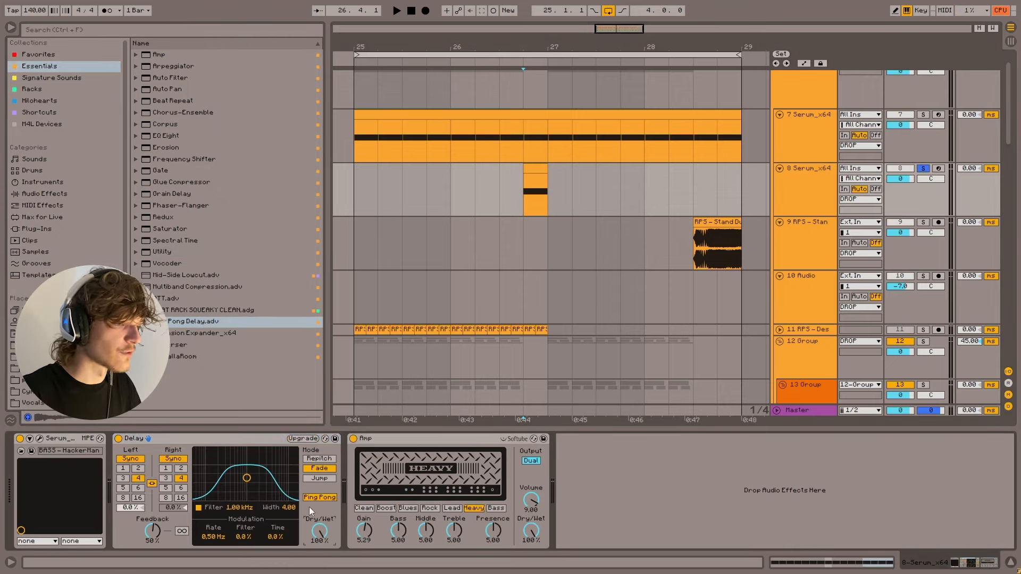
click(318, 498)
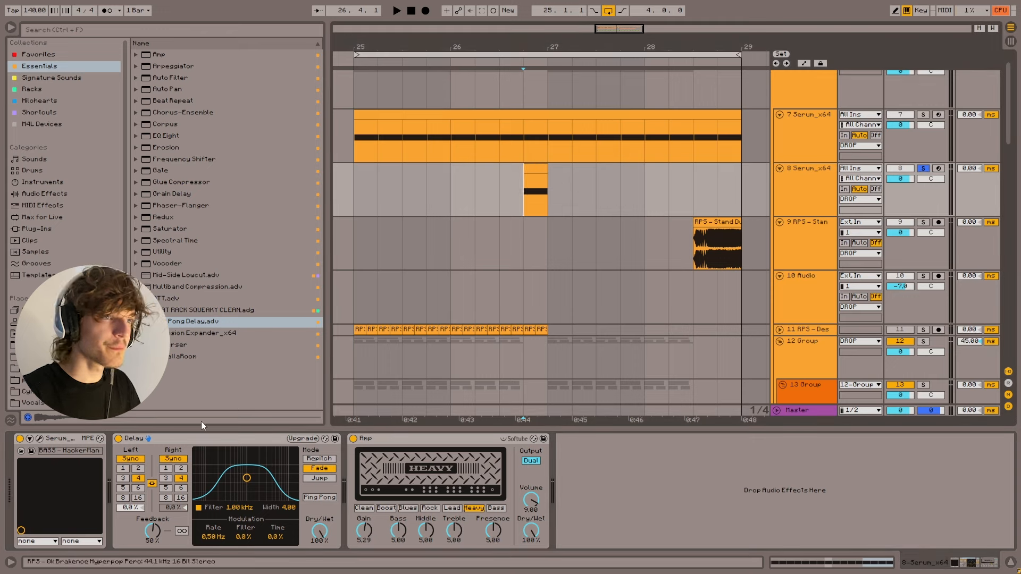
drag(153, 530, 153, 559)
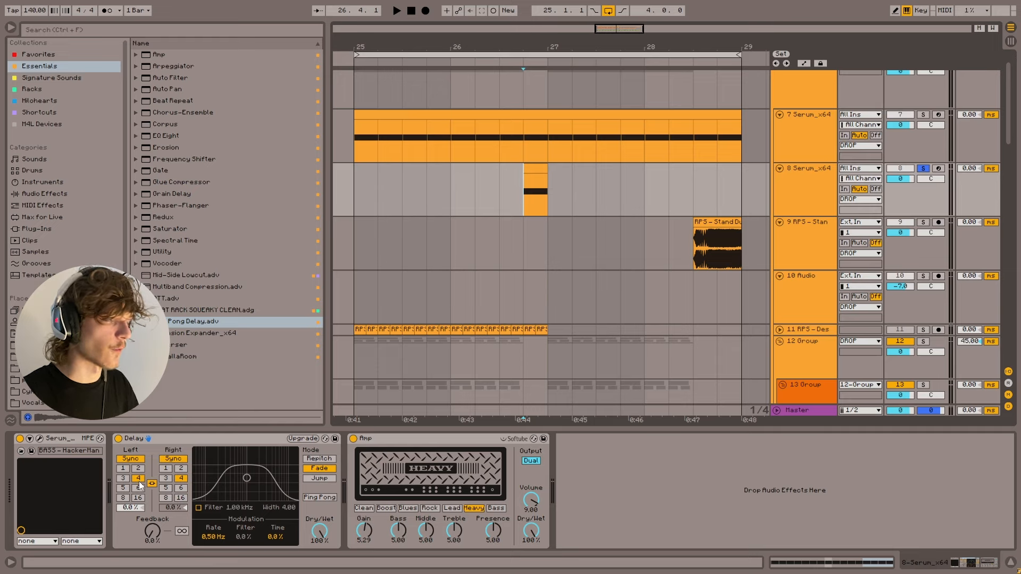
key(space)
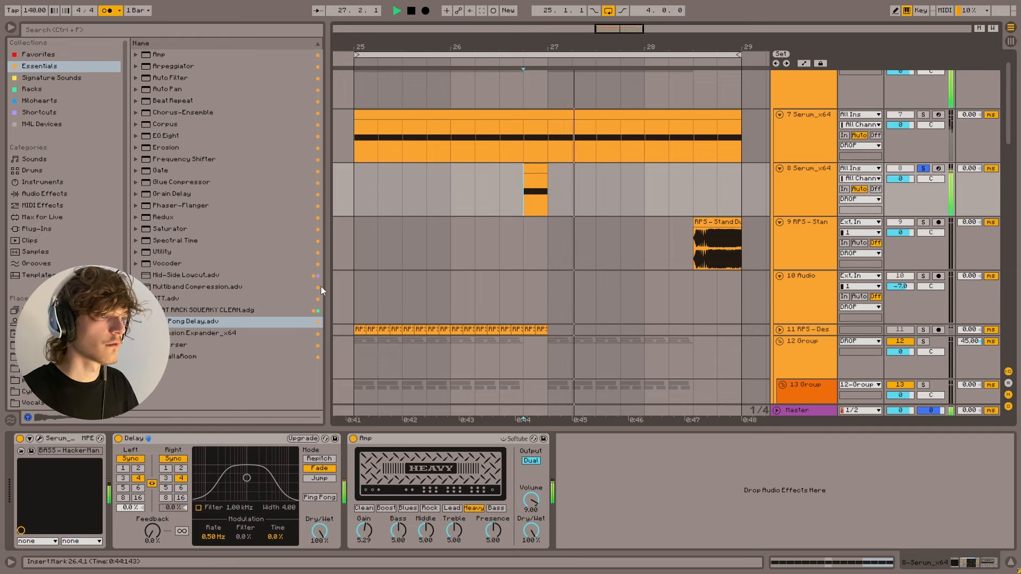
key(space)
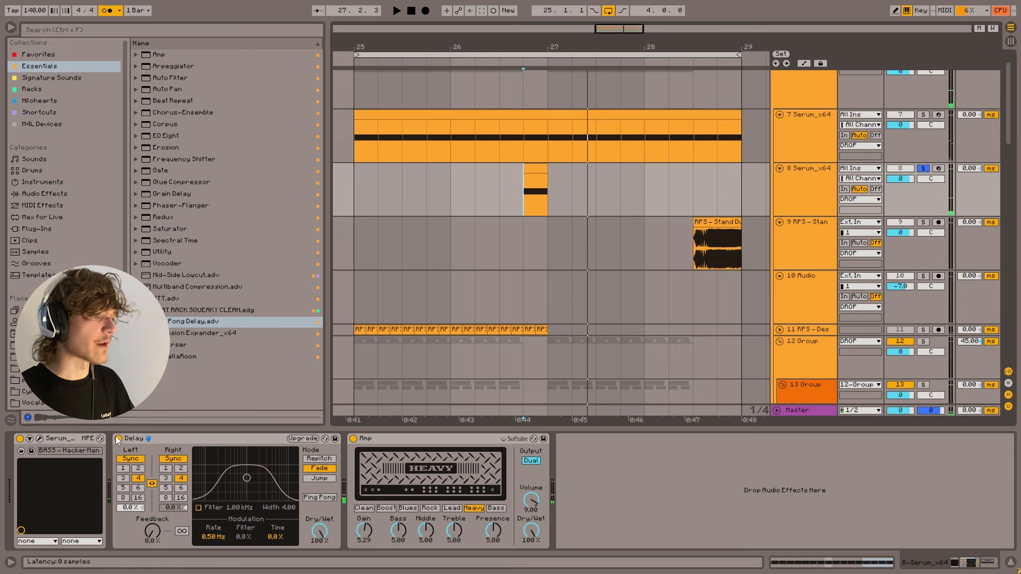
key(space)
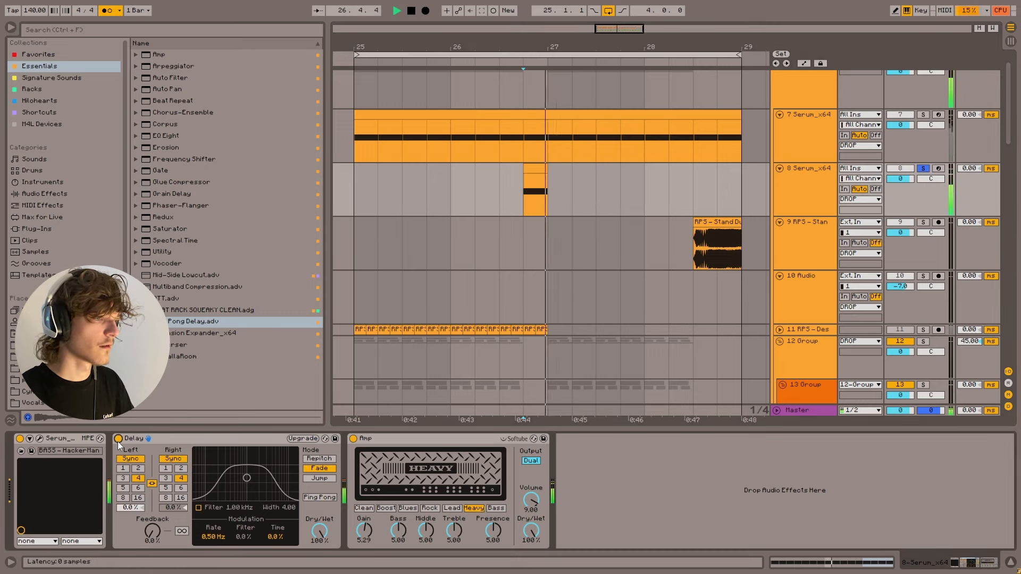
key(space)
- Switch the Delay to unlinked millisecond times, 1.00 ms left and 8.92 ms right, and compare the fill with the Delay off and on
click(134, 460)
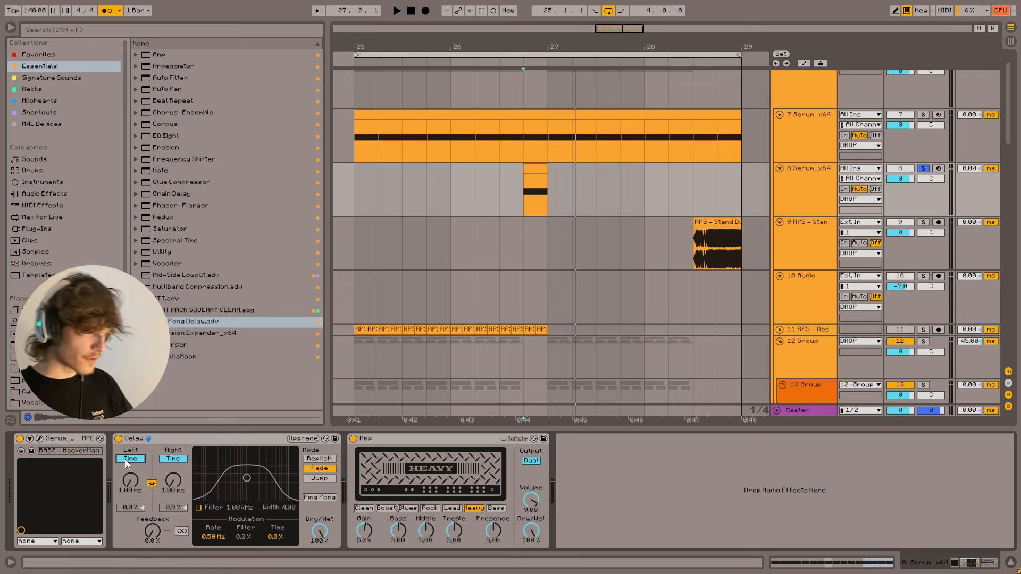
click(131, 485)
click(152, 484)
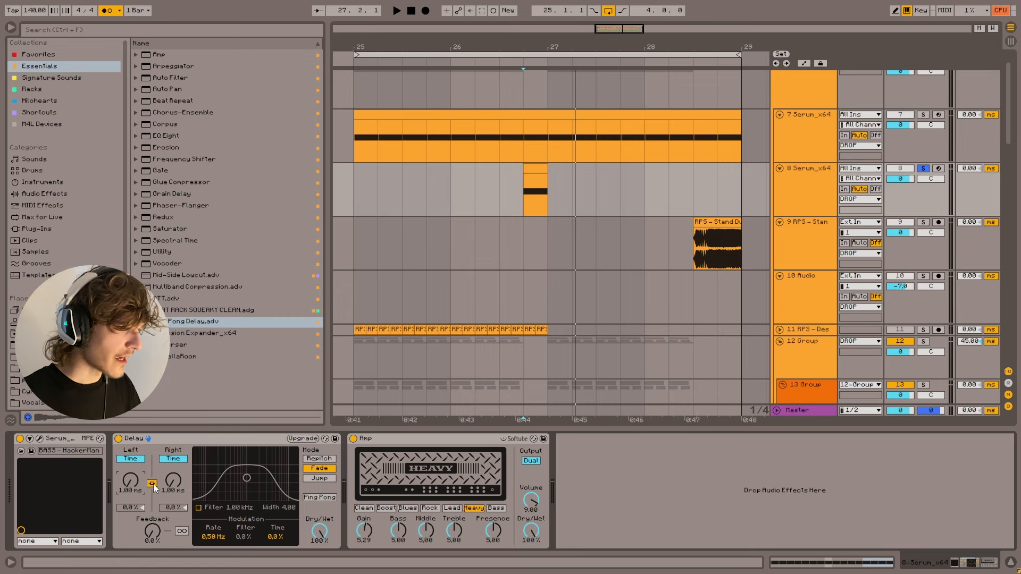
drag(173, 480, 173, 471)
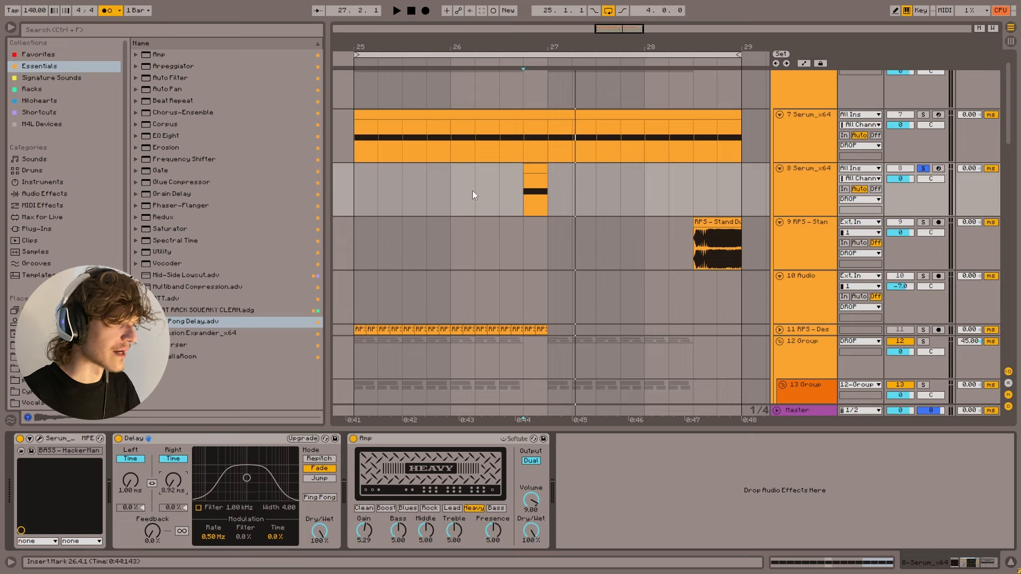
click(518, 186)
key(space)
key(space)
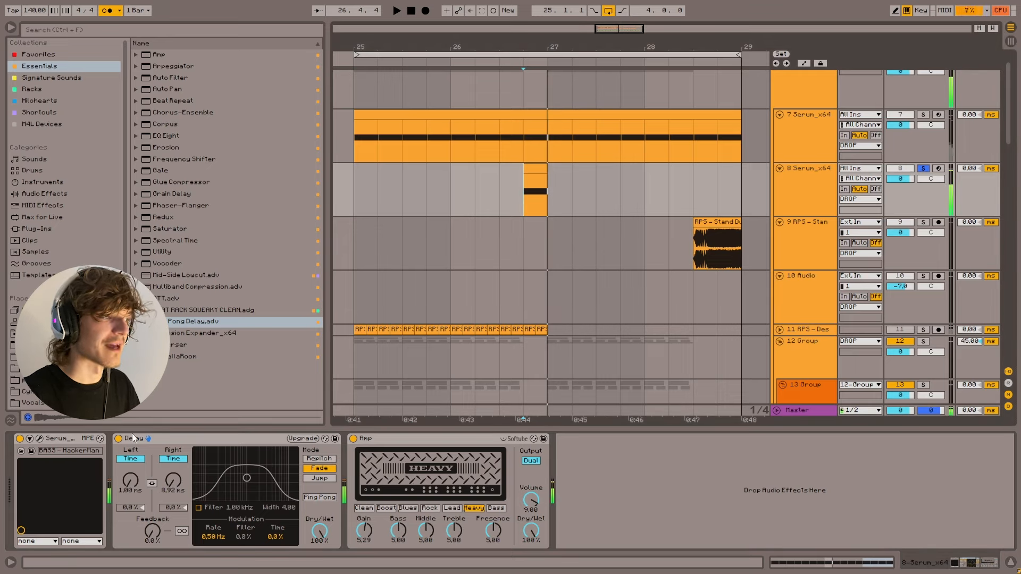
click(117, 439)
click(117, 440)
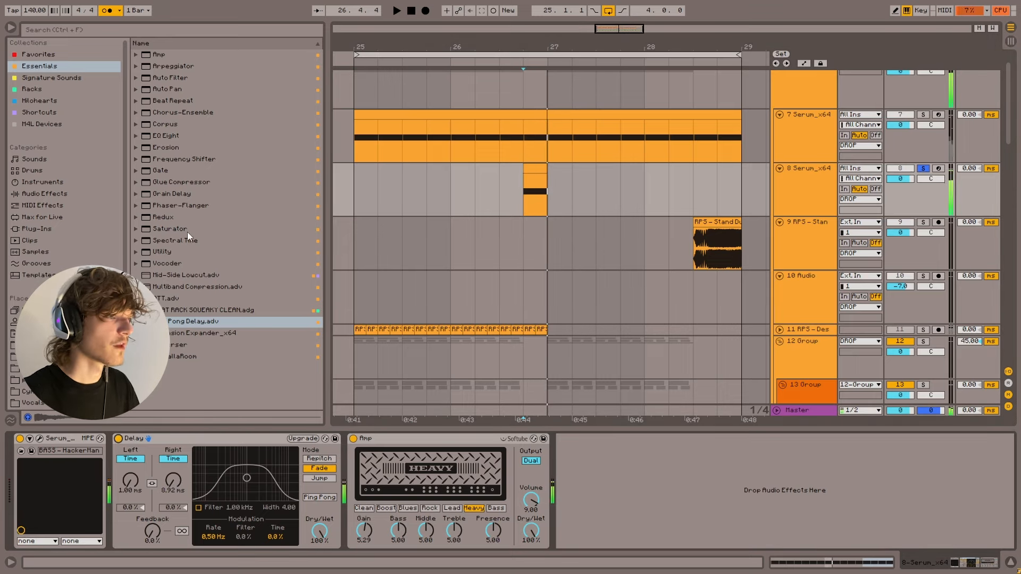
- Enable the Delay's filter at about 1.67 kHz with width 3.52 and lower the dry/wet to 50% while playing the fill
click(199, 507)
key(space)
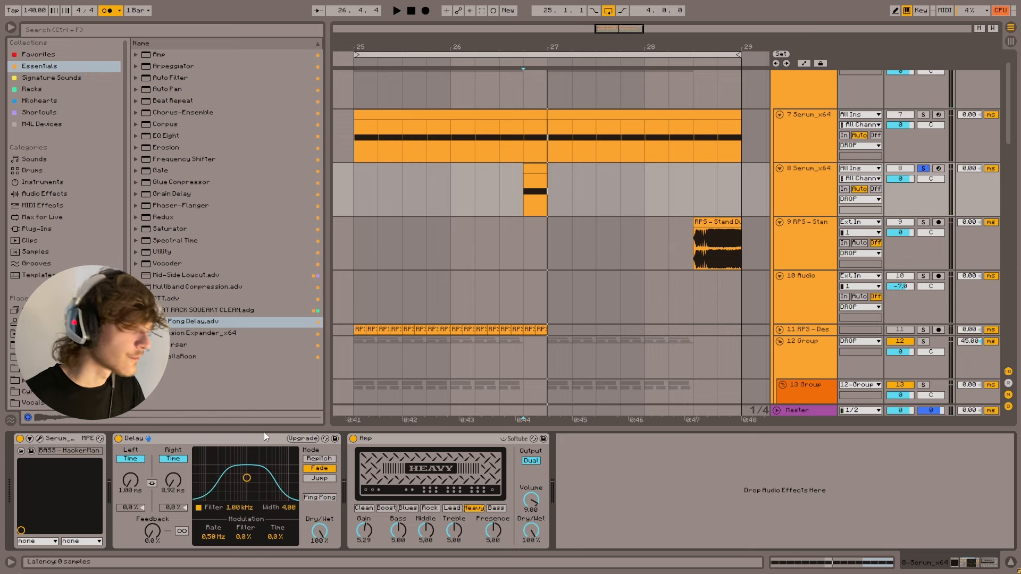
drag(247, 478, 255, 481)
key(space)
drag(319, 530, 319, 553)
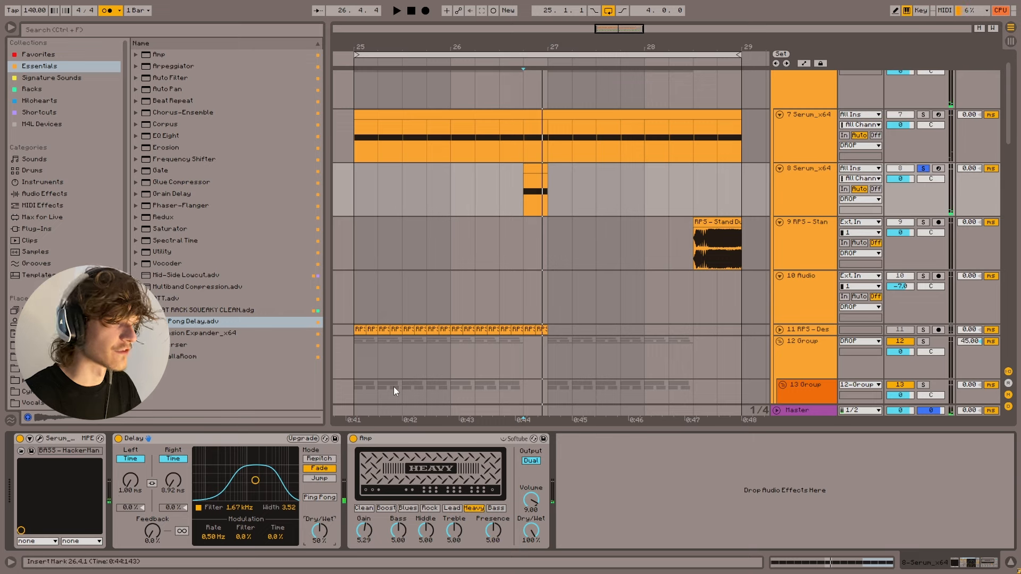
- Refine the Delay's filter to 1.87 kHz with width 3.07 and reduce its dry/wet to 32% while playing the fill
drag(256, 481, 258, 459)
key(space)
key(space)
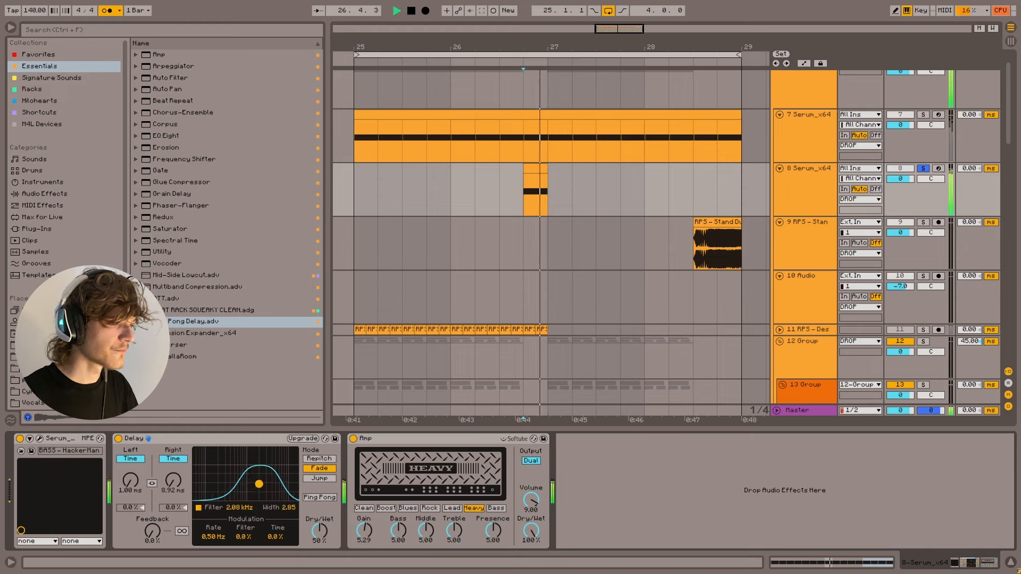
key(space)
mouse_move(320, 530)
mouse_down()
mouse_move(320, 542)
mouse_move(320, 532)
mouse_up()
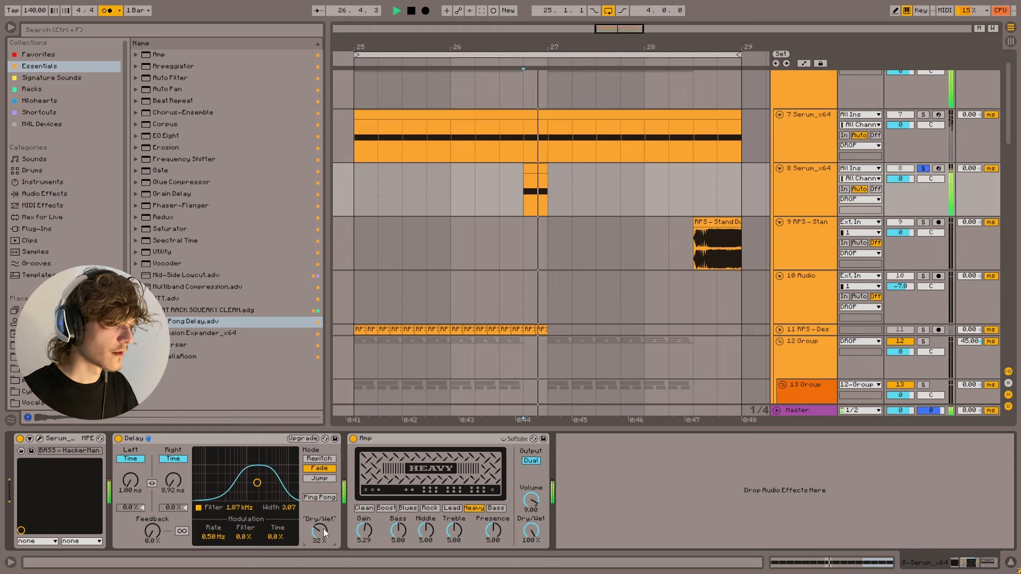
key(space)
- Insert the Mid-Side Lowcut preset between Delay and Amp and lower its side low cut to 121 Hz
drag(199, 275, 351, 445)
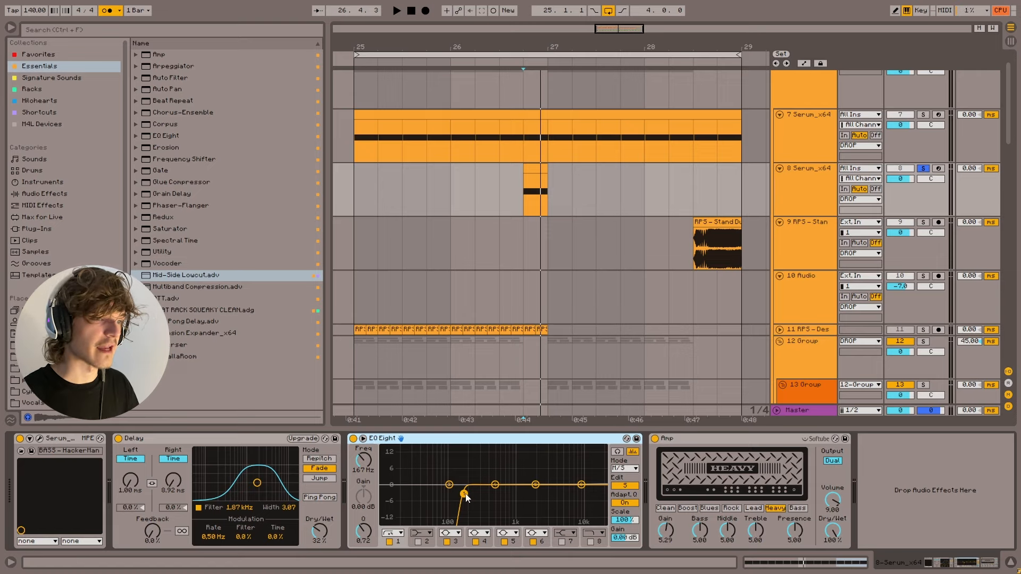
drag(464, 494, 454, 494)
key(space)
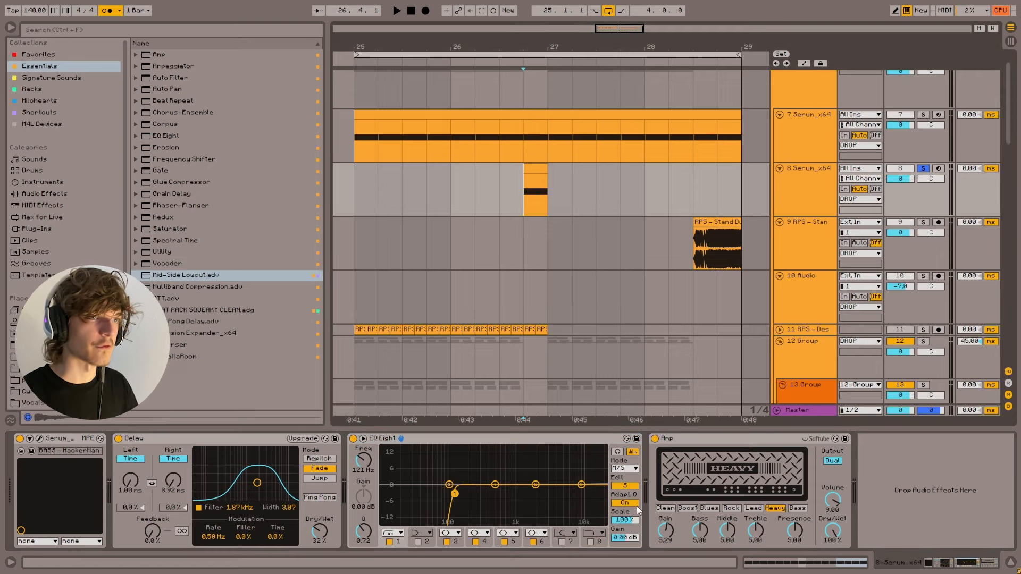
- Load a default EQ Eight in its place, switch it to M/S mode and low-cut the sides at 1.98 kHz
drag(165, 136, 349, 484)
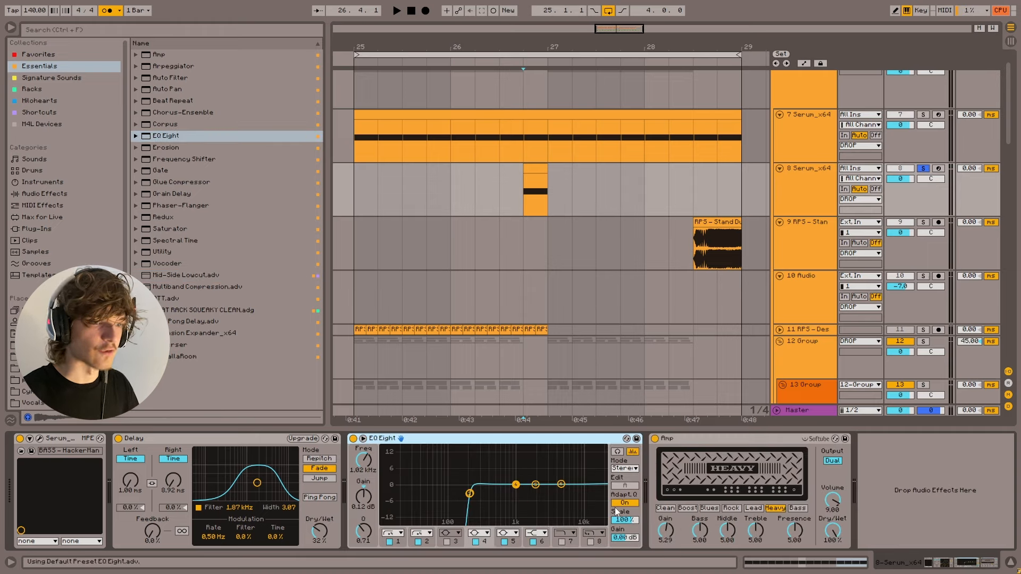
click(629, 468)
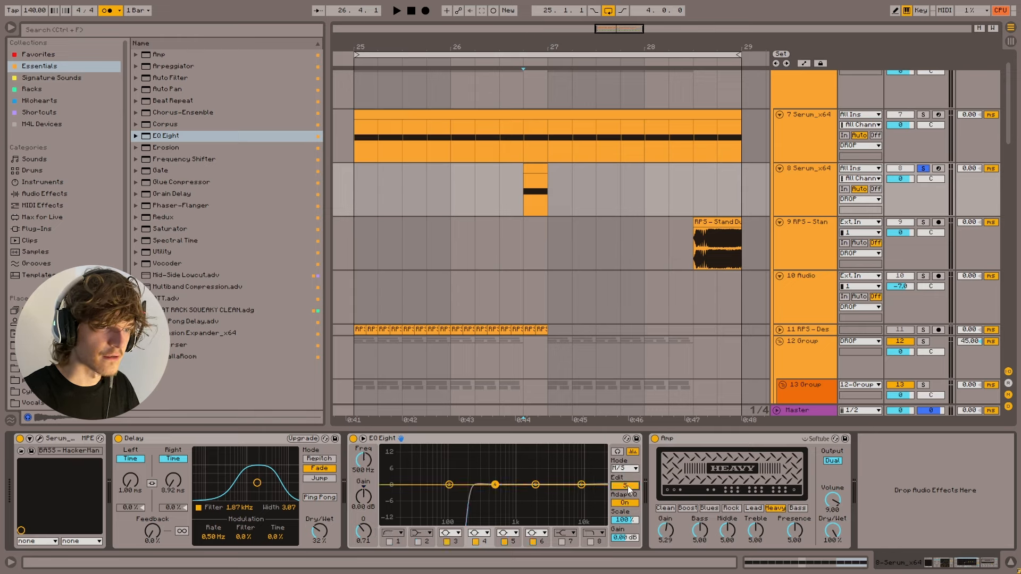
click(389, 542)
drag(421, 484, 533, 494)
key(space)
key(space)
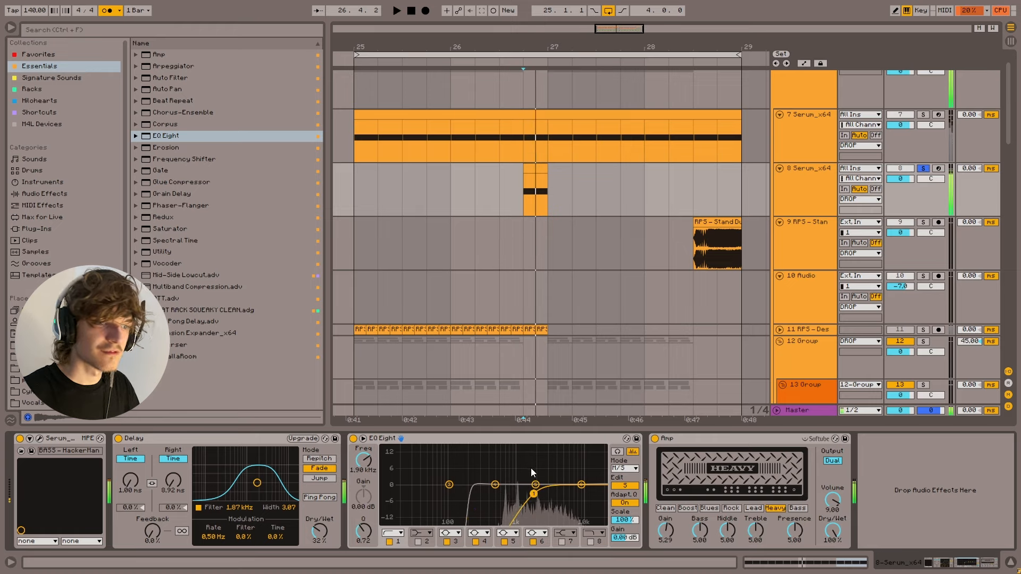
- Replace the EQ Eight with the Mid-Side Lowcut preset and set its side low cut to 445 Hz with Q 0.29
click(500, 440)
key(Delete)
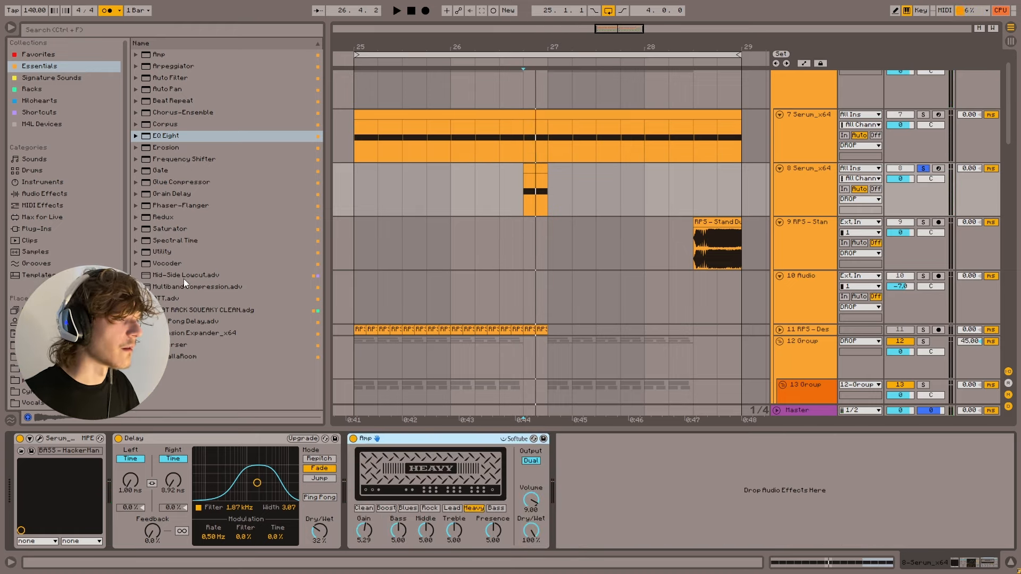
drag(183, 276, 363, 479)
key(space)
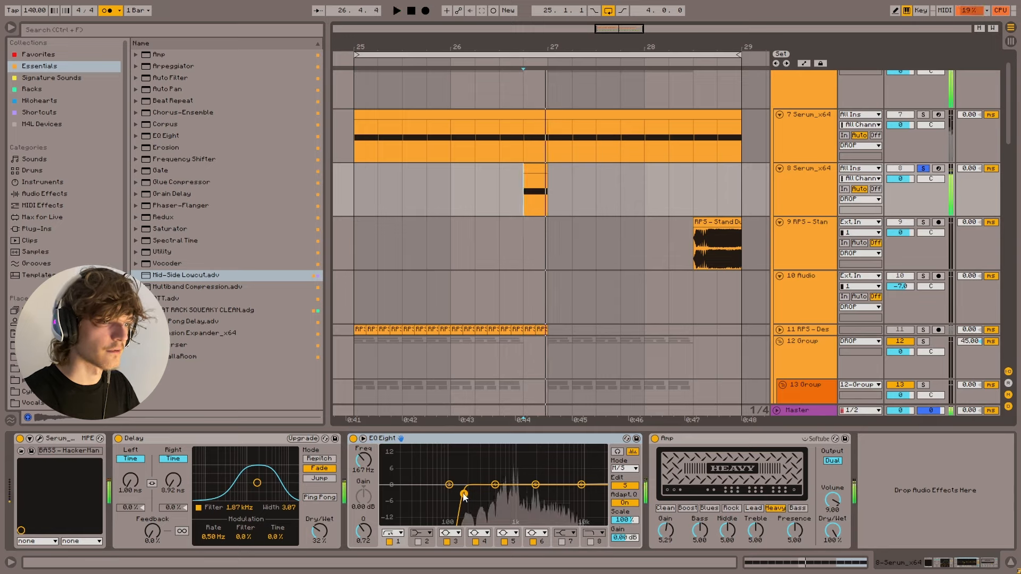
drag(504, 495, 491, 506)
key(space)
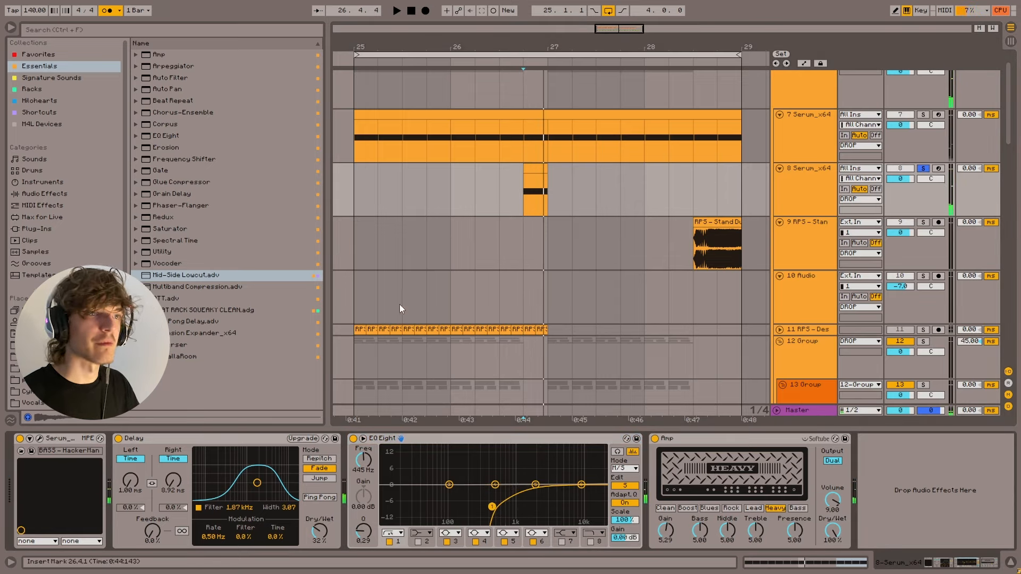
- Select the Delay and EQ Eight together and play the fill from 26.4.1 to check the widening
click(187, 437)
click(379, 442)
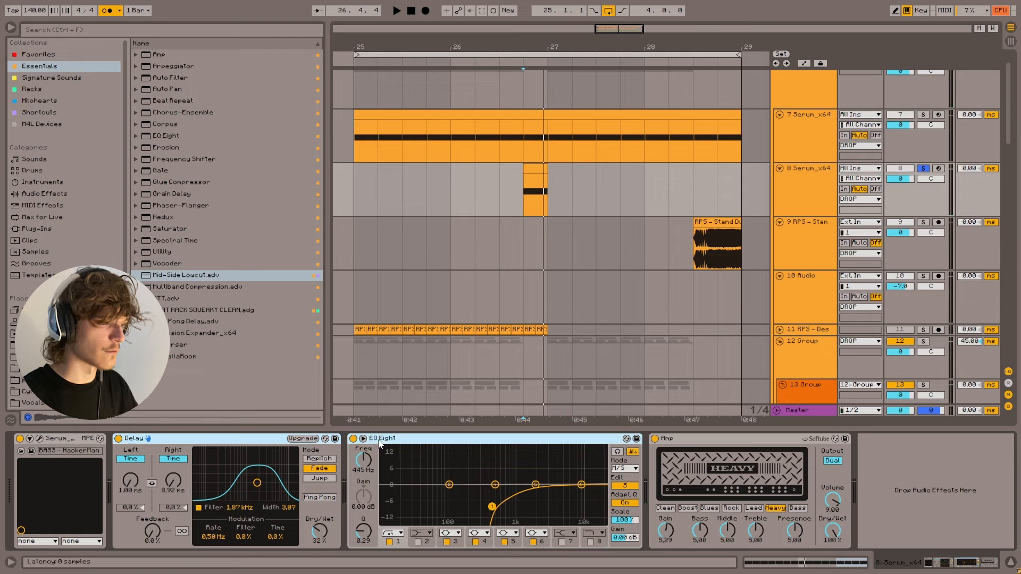
key(space)
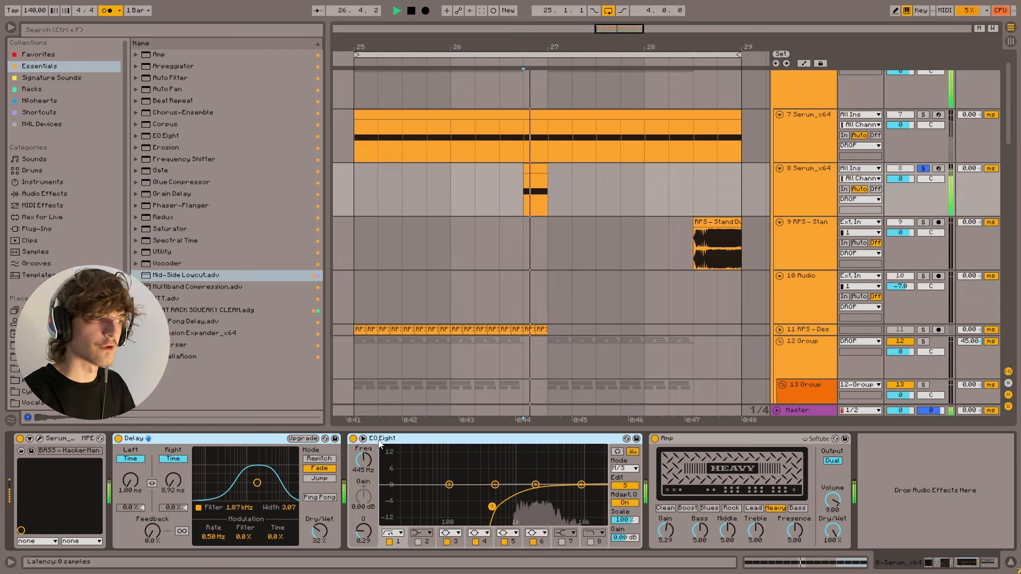
key(space)
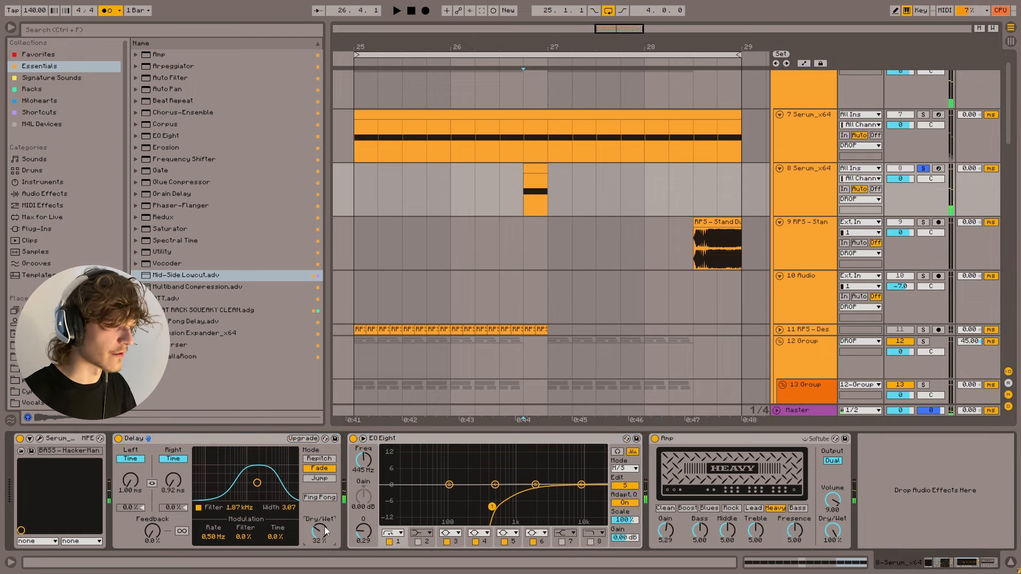
- Raise the Delay's dry/wet to 48% and cut EQ Eight's side band 4 by 5.83 dB at 918 Hz during playback
key(space)
drag(495, 484, 512, 499)
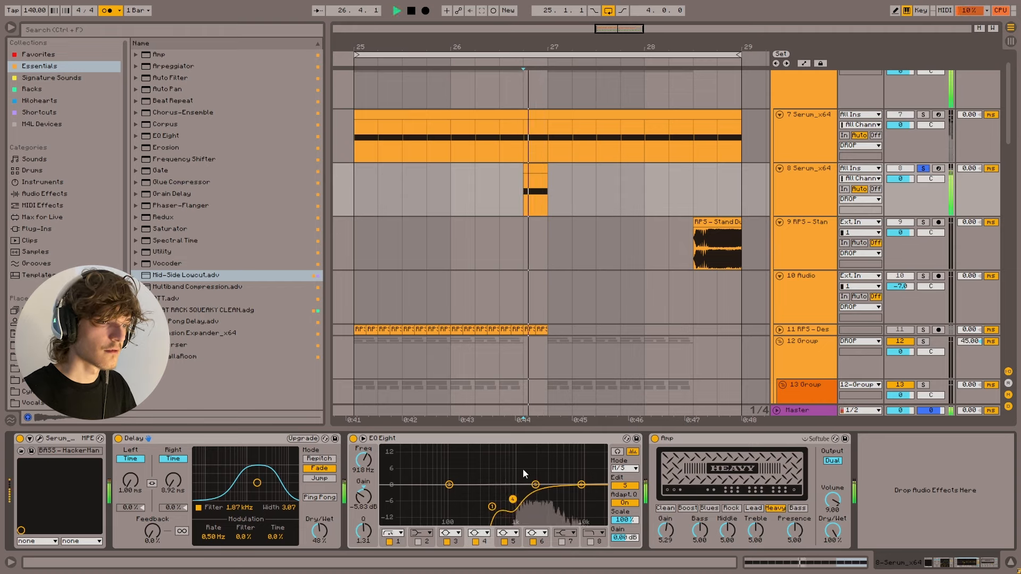
- Unsolo track 8 and play the full drop from 25.1.1 to hear the widened fill in context
click(361, 174)
key(space)
click(923, 168)
scroll(371, 132, down, 3)
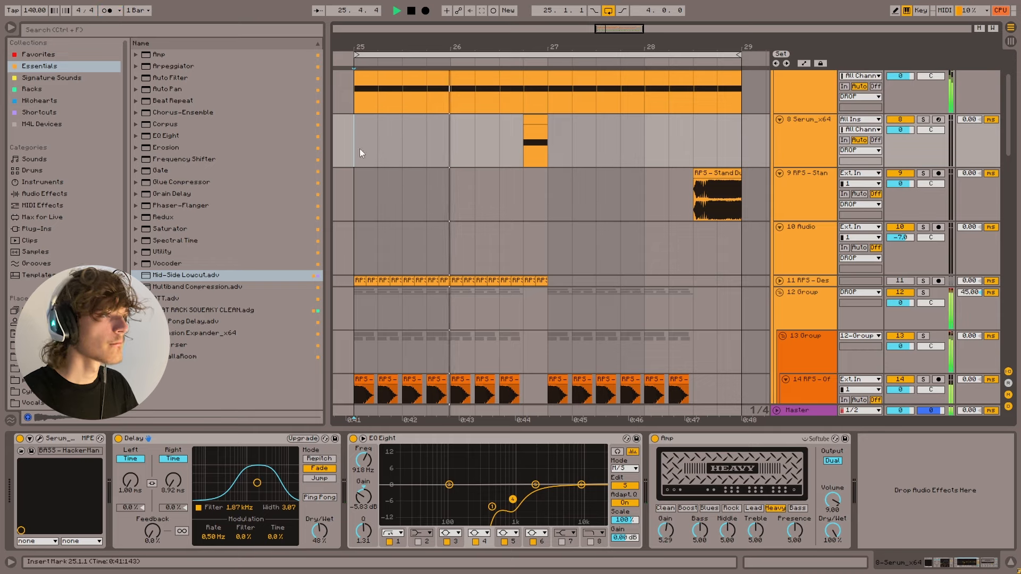
click(529, 200)
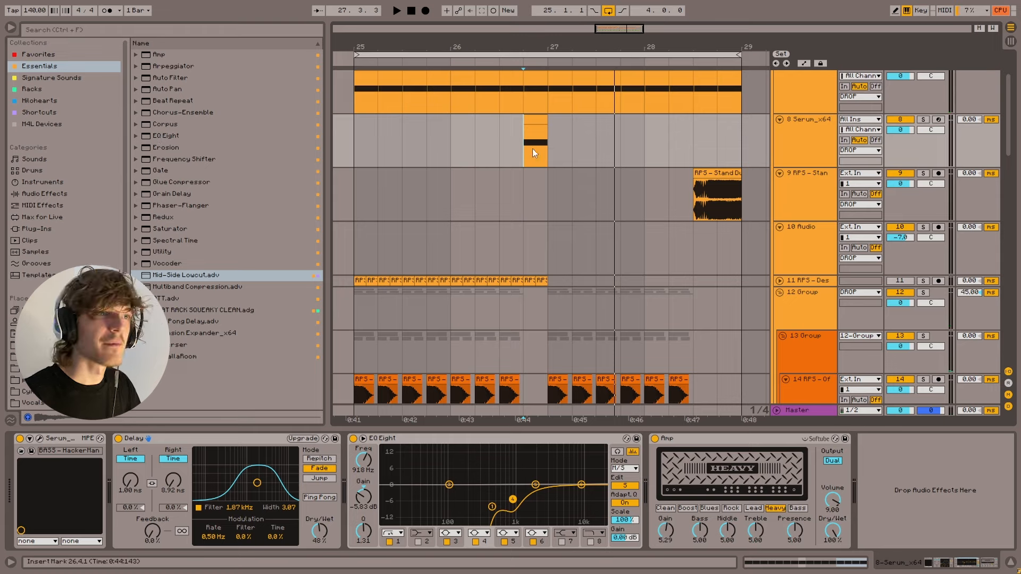
- Play the Serum fill on track 8 from 26.4.1 to judge how full it sounds in the drop
scroll(499, 185, down, 2)
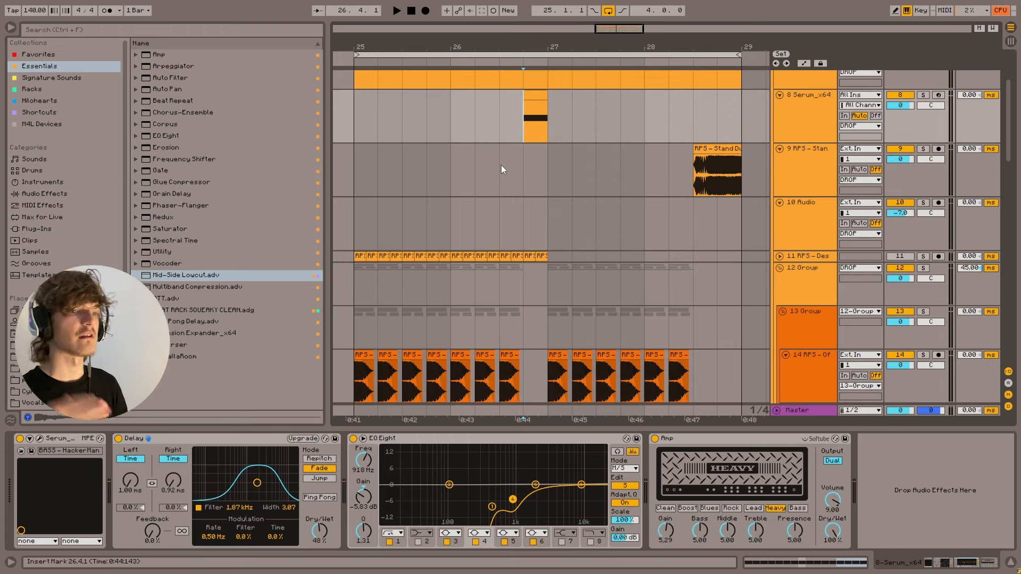
scroll(449, 282, down, 1)
click(450, 283)
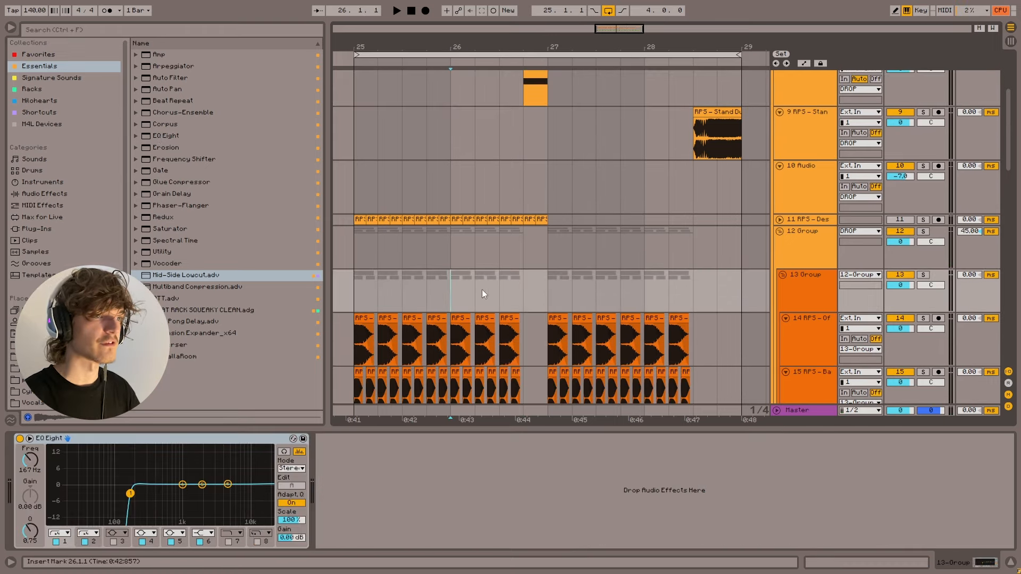
scroll(482, 290, down, 1)
scroll(432, 145, up, 5)
click(456, 152)
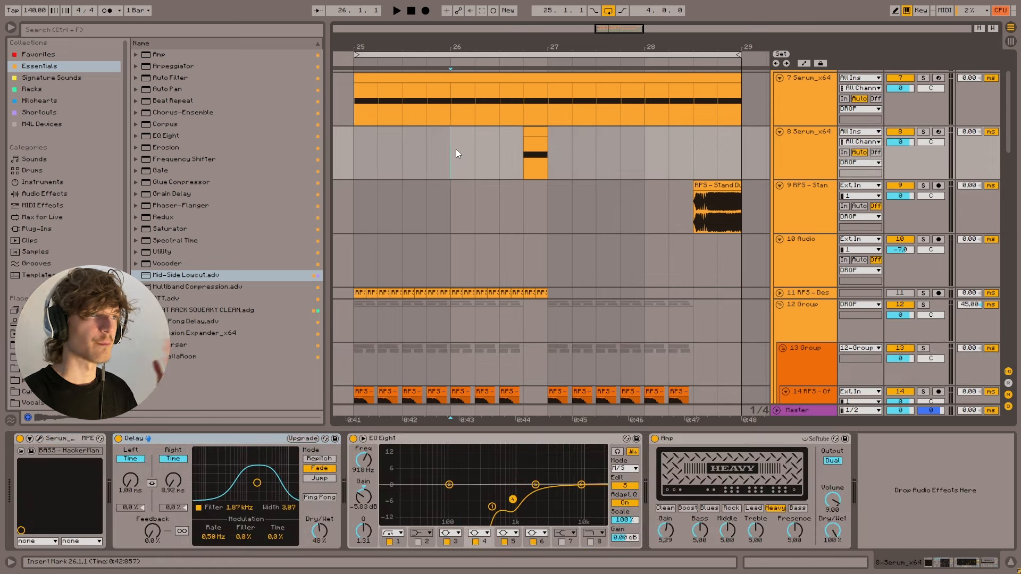
click(522, 162)
key(space)
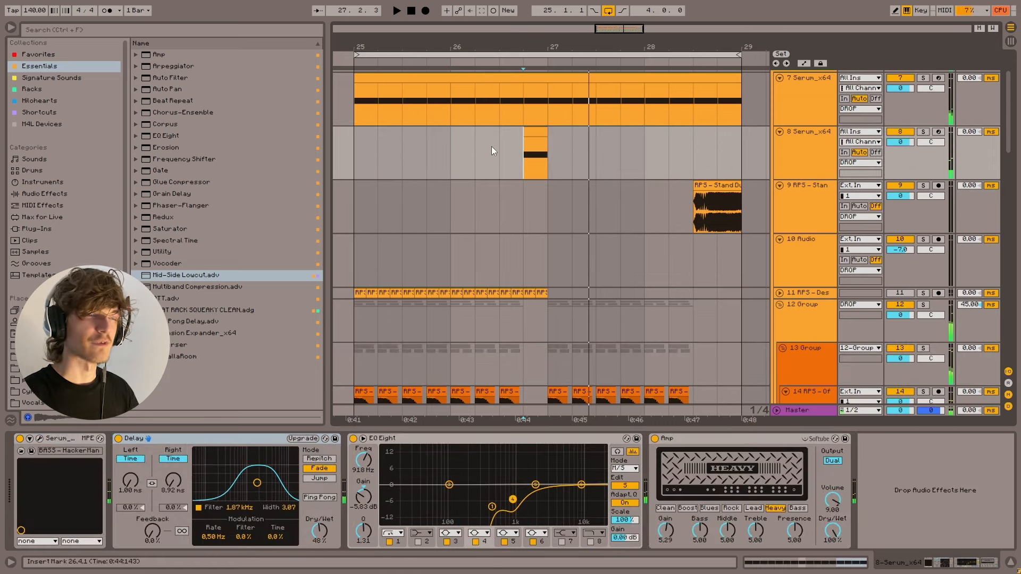
- Add an EQ Eight after Amp on track 8, switch off bands 1 and 2, and turn band 6 into a broad boost
double_click(159, 136)
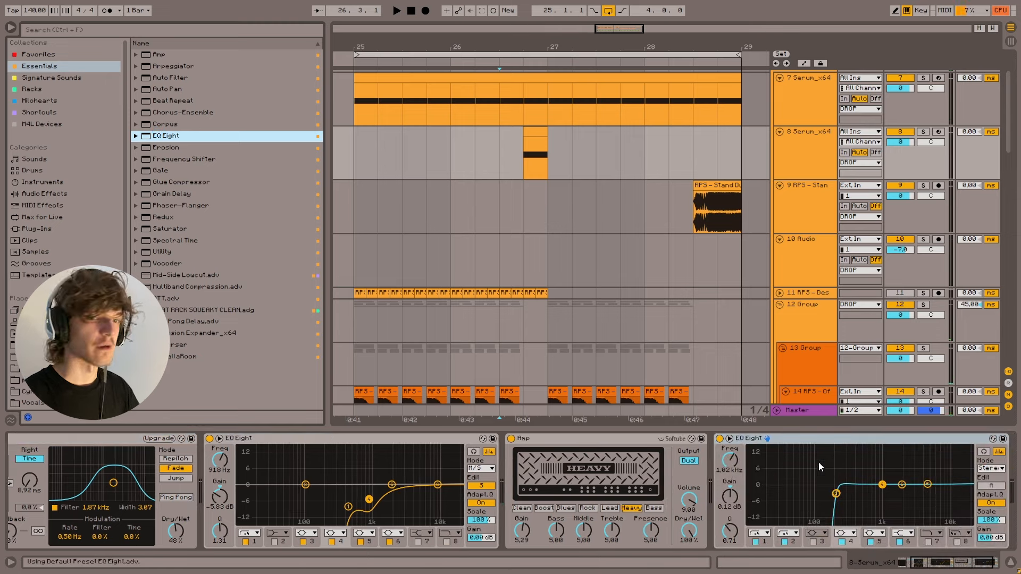
click(755, 542)
click(785, 542)
drag(928, 485, 827, 469)
- Audition the fill from 26.4.1 and settle the new EQ Eight's band 6 at 150 Hz, 5.83 dB and Q 0.14
click(532, 165)
key(space)
key(space)
key(space)
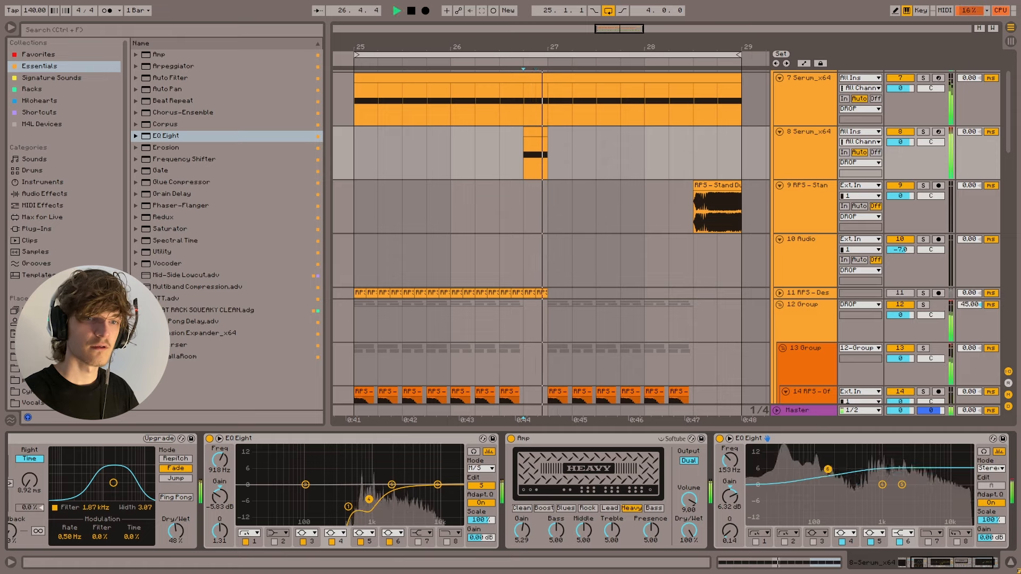
key(space)
key(space)
click(433, 147)
key(space)
key(space)
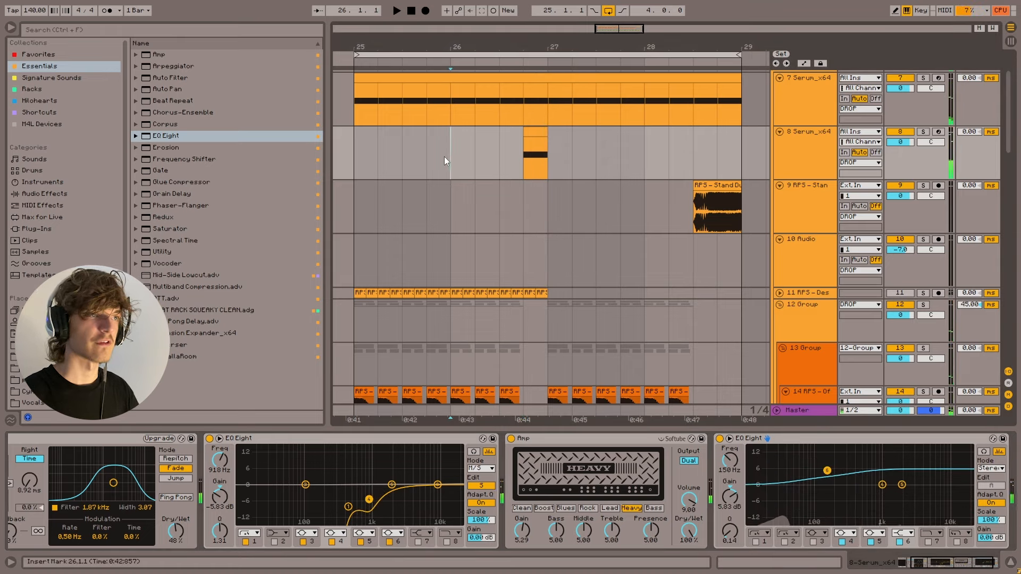
- Replay the fill from 26.4.1 several times to hear the effect of the EQ boost after Amp
click(522, 165)
scroll(523, 171, up, 1)
key(space)
key(space)
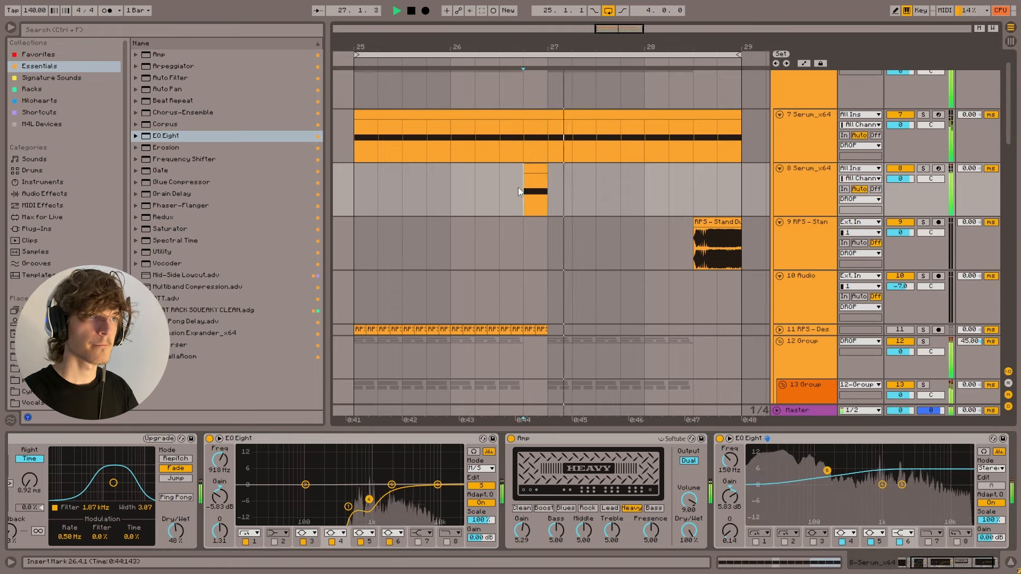
scroll(555, 197, up, 1)
key(space)
key(space)
key(space)
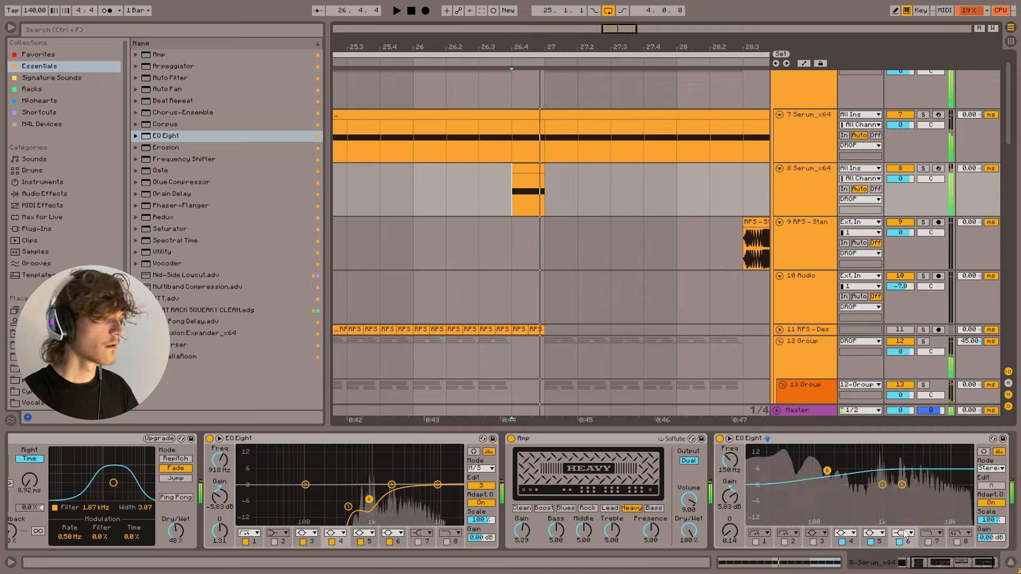
- Open Serum on track 8, adjust its Speed macro while the fill plays, and close the plug-in window
scroll(830, 537, up, 1)
scroll(833, 558, up, 3)
click(31, 439)
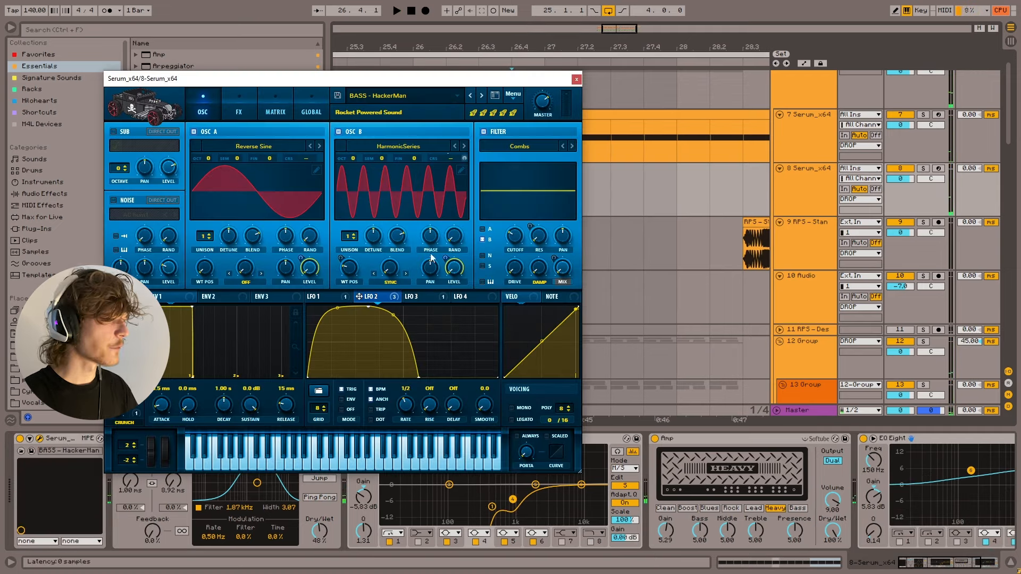
drag(340, 78, 259, 53)
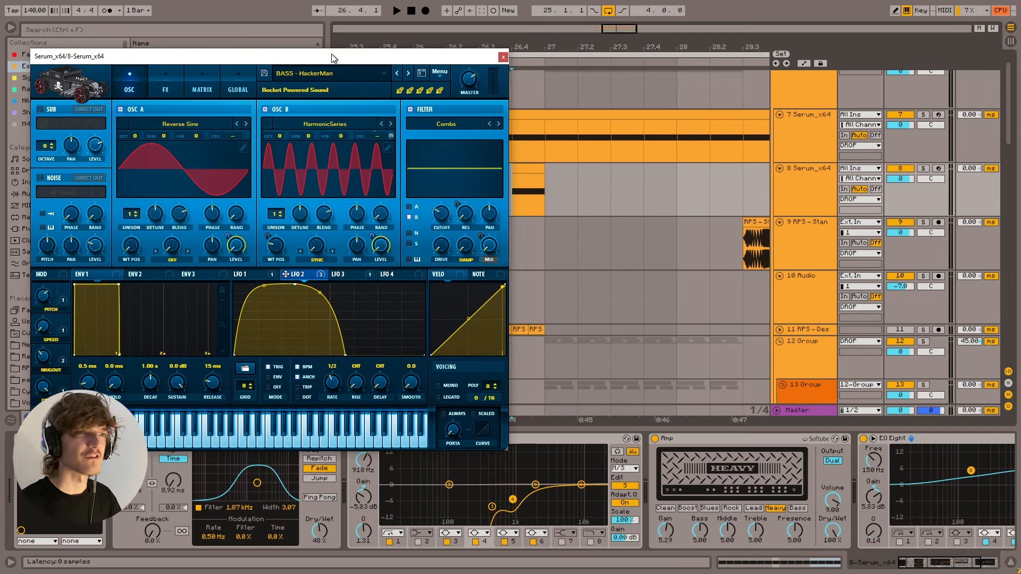
key(space)
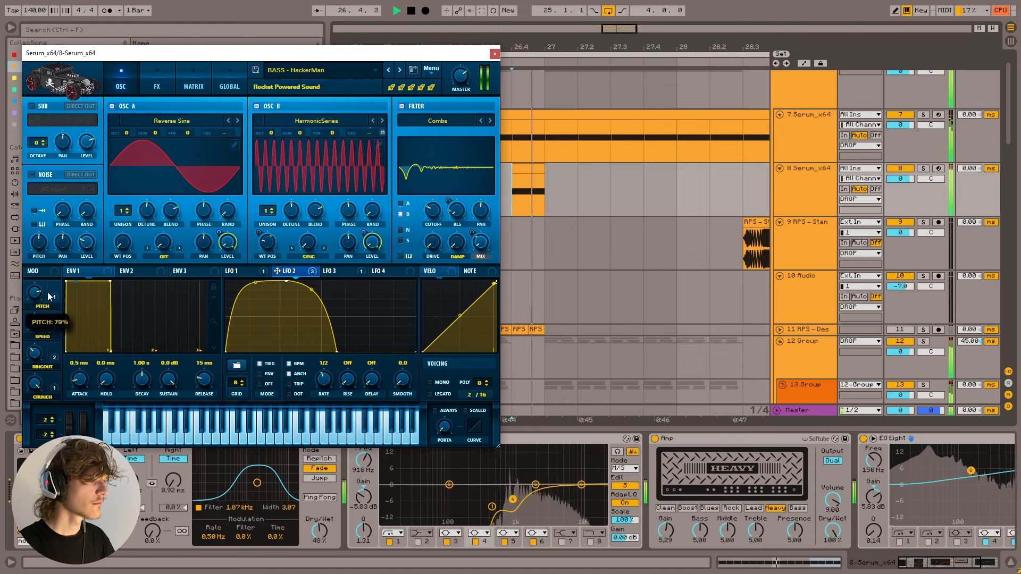
key(space)
key(space)
drag(33, 321, 43, 246)
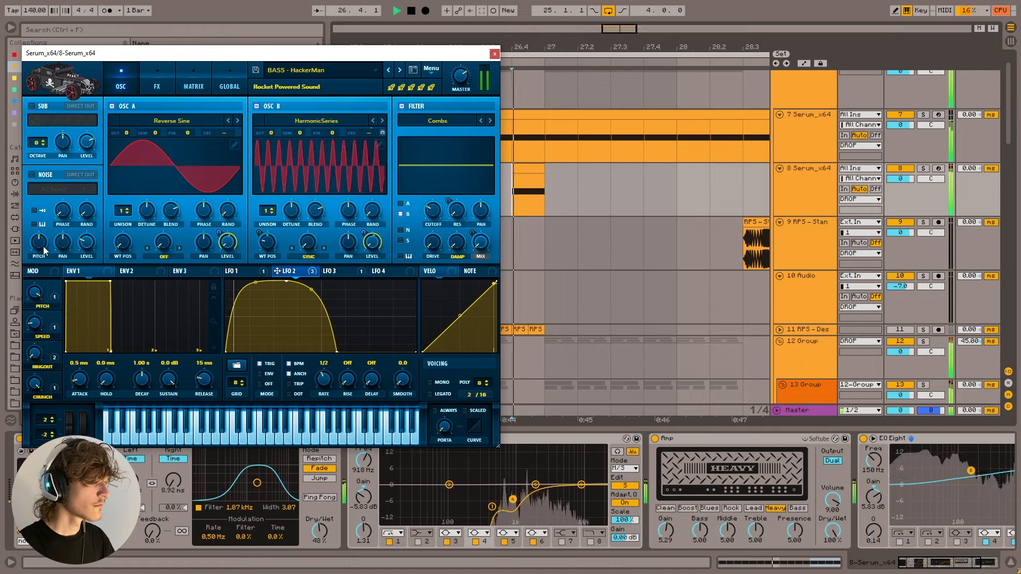
click(494, 53)
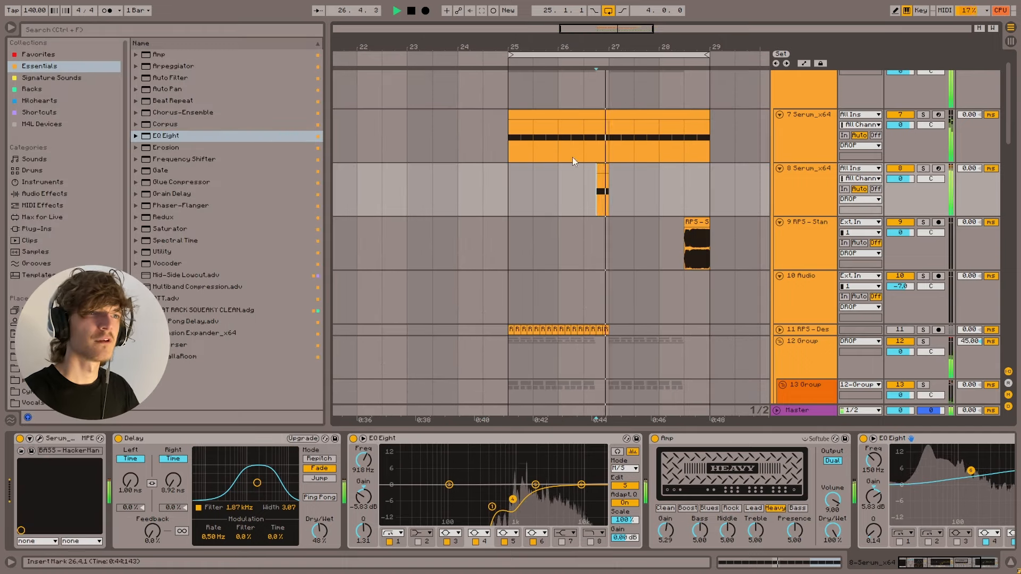
- Play the drop from 26.1.1 to hear the fill in context
key(space)
key(space)
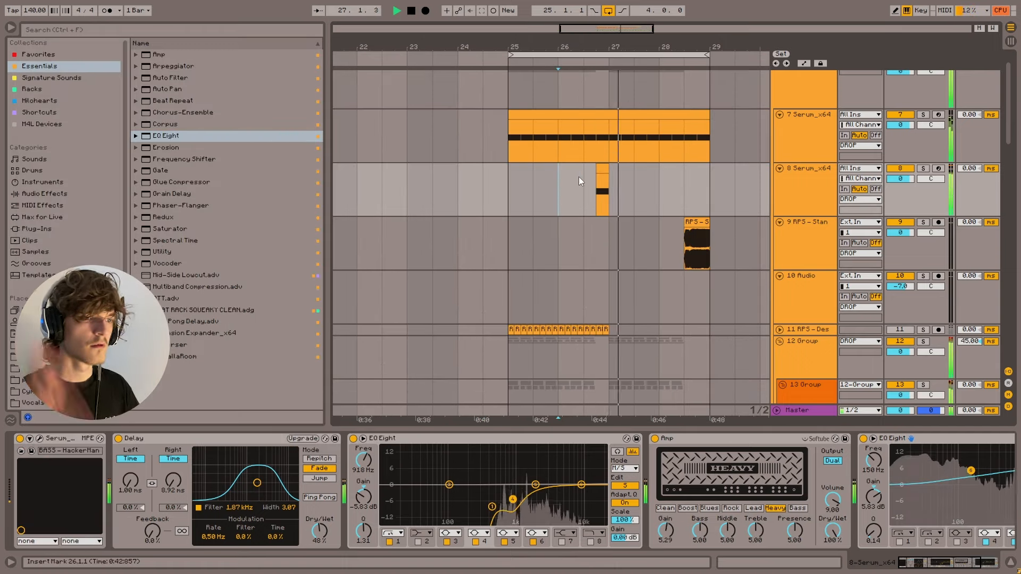
key(space)
- Add the Mid-Side Lowcut preset at the end of track 8's chain and set its side low cut to 337 Hz with Q 0.66
drag(665, 47, 738, 91)
click(595, 197)
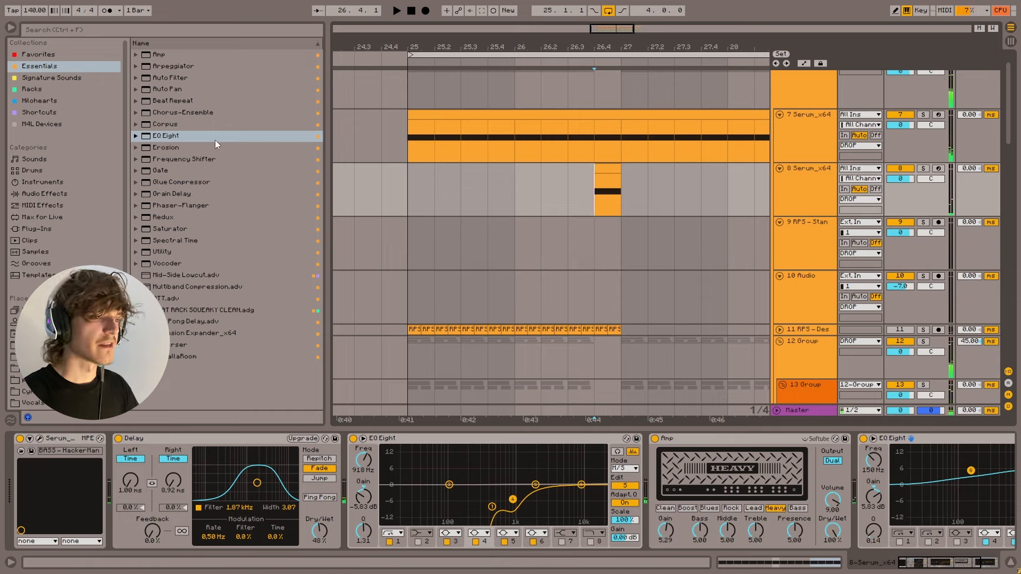
double_click(190, 276)
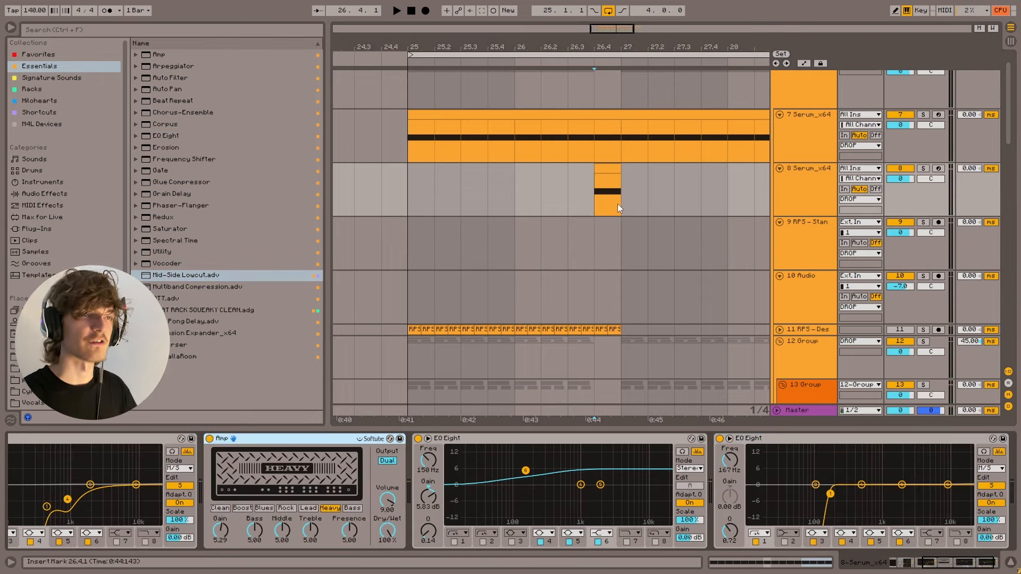
key(space)
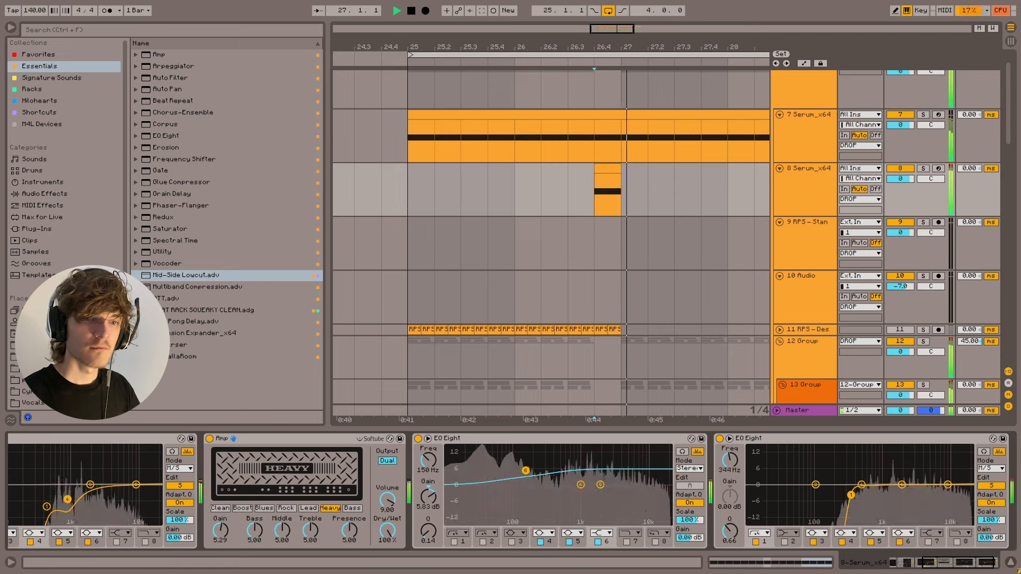
click(427, 180)
key(space)
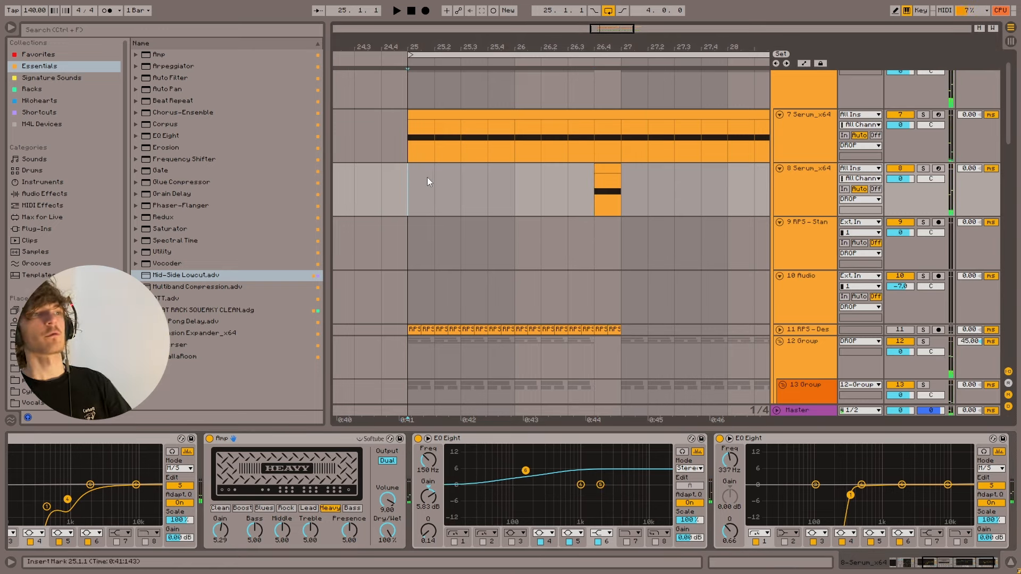
- Play the drop from 25.1.1 through the fill to check the finished effect chain
key(space)
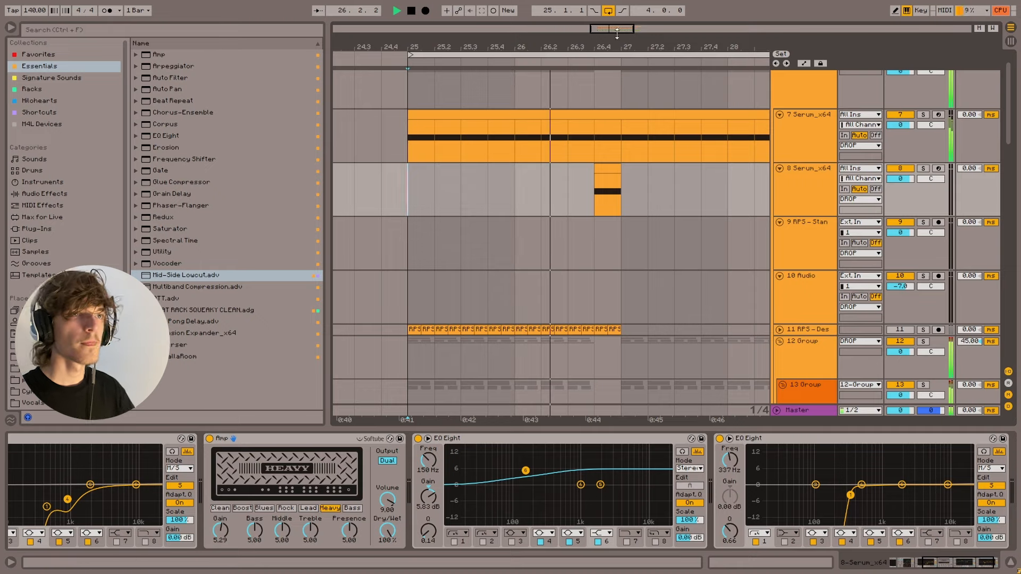
drag(613, 28, 616, 42)
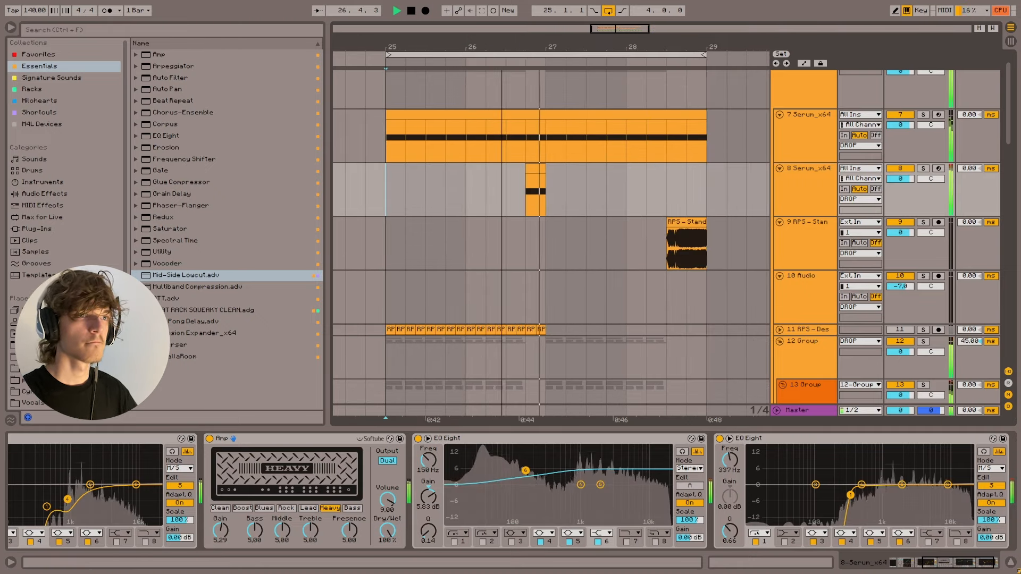
click(523, 237)
key(space)
- Play the Stand Dubstep Growl E clip on track 9 from 28.3.1 to judge the closing fill
click(532, 213)
click(532, 226)
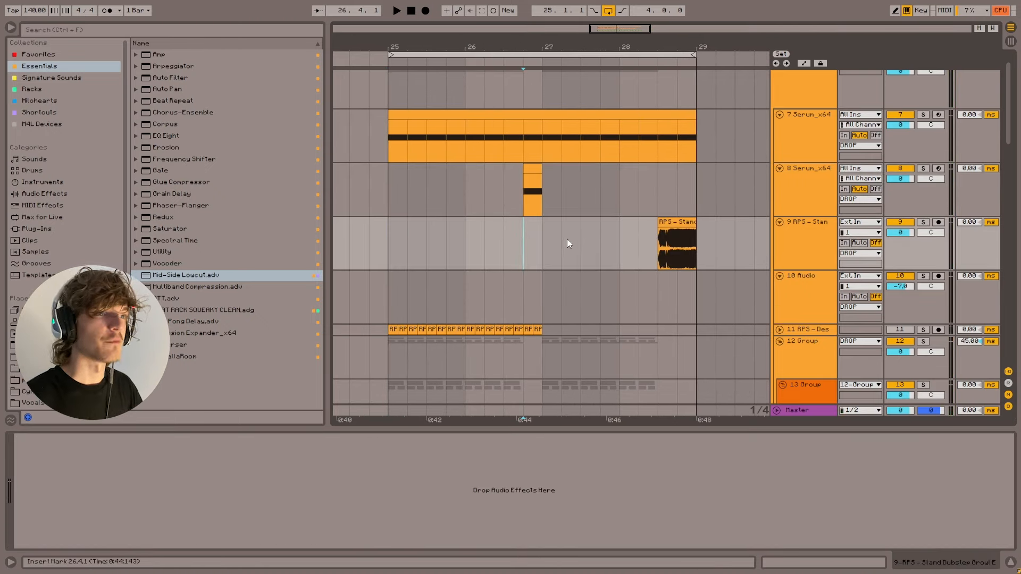
drag(688, 244, 639, 244)
click(593, 247)
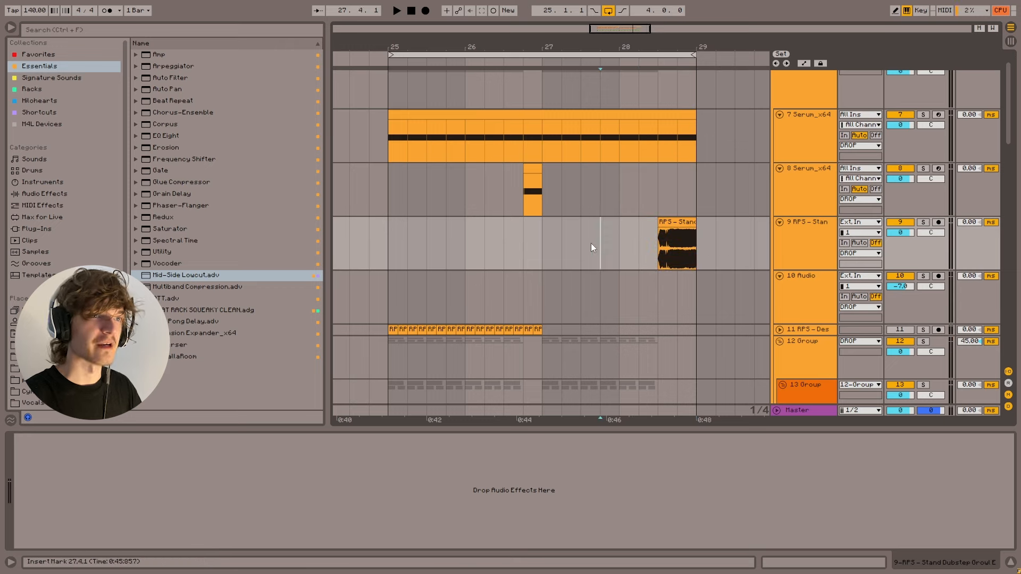
scroll(621, 237, down, 2)
click(646, 189)
click(652, 183)
drag(658, 47, 599, 74)
key(space)
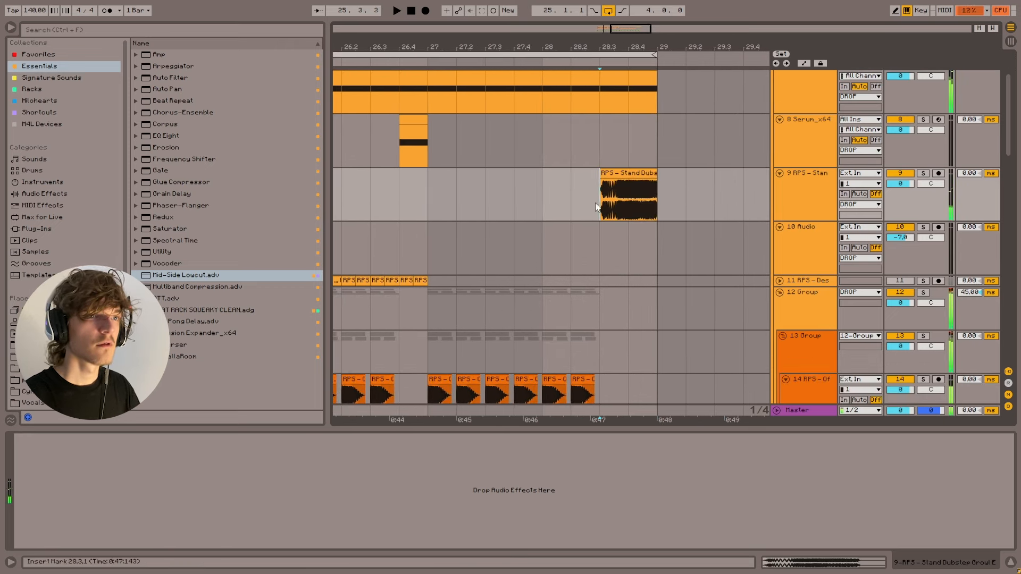
drag(658, 48, 637, 64)
key(space)
- Reset the Stand Dubstep Growl E clip's transposition to 0 st and extend its end toward bar 29
click(582, 175)
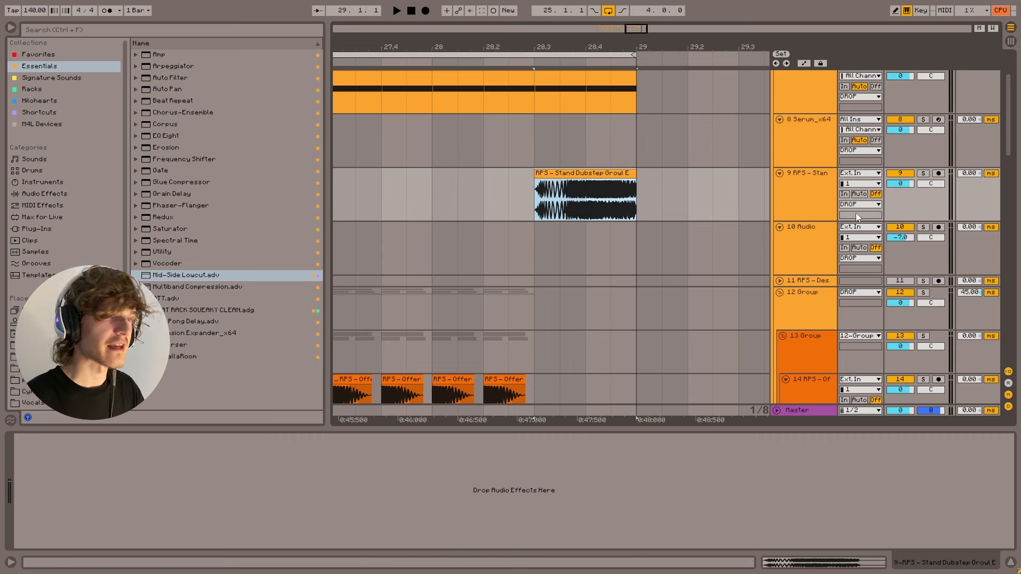
scroll(527, 230, up, 1)
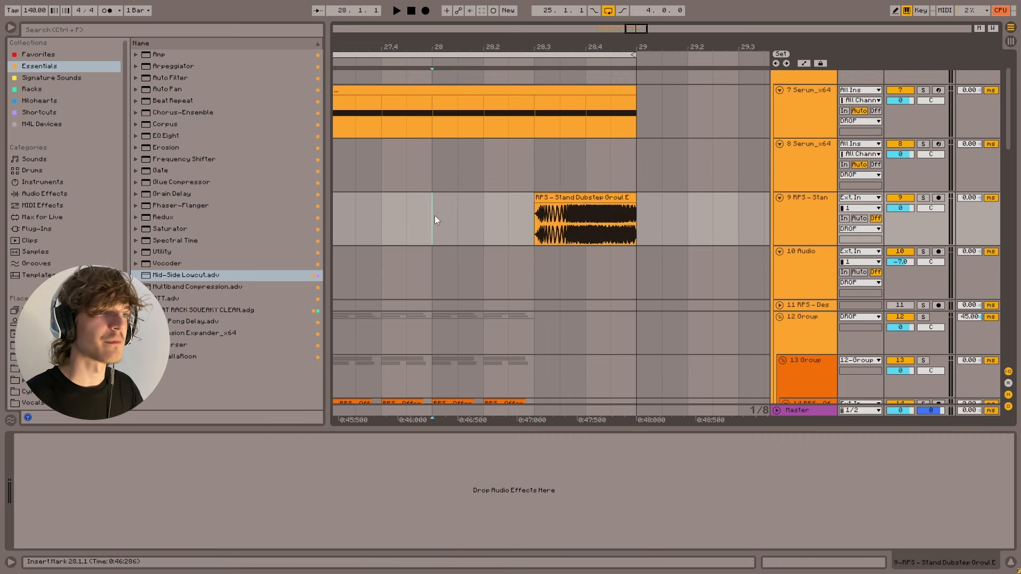
click(595, 199)
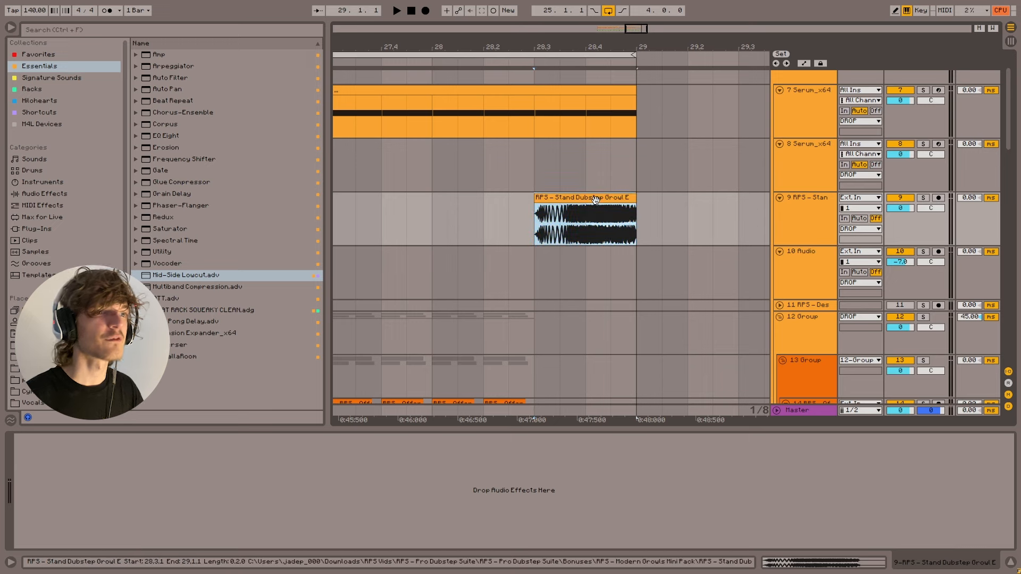
double_click(595, 199)
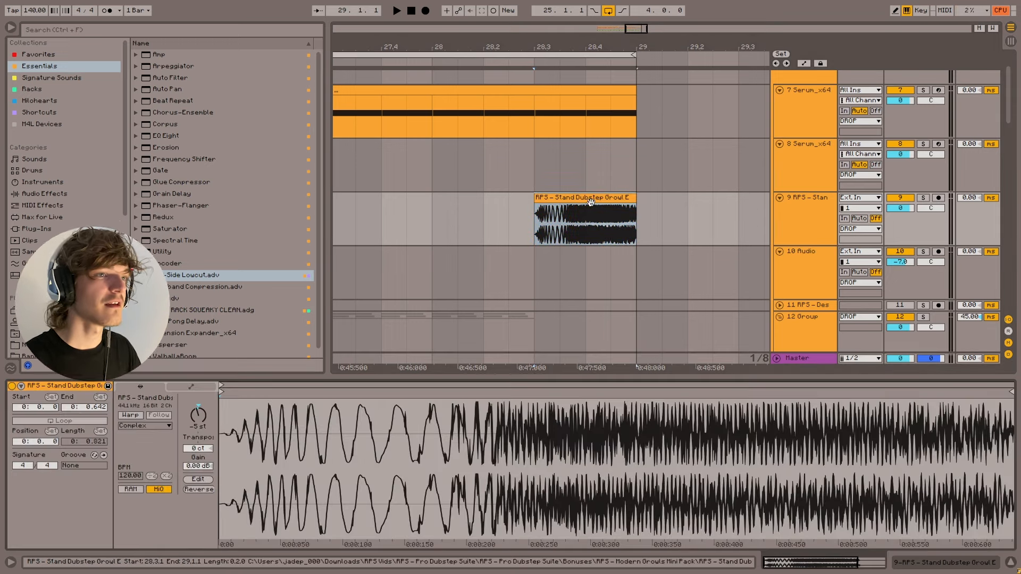
click(200, 406)
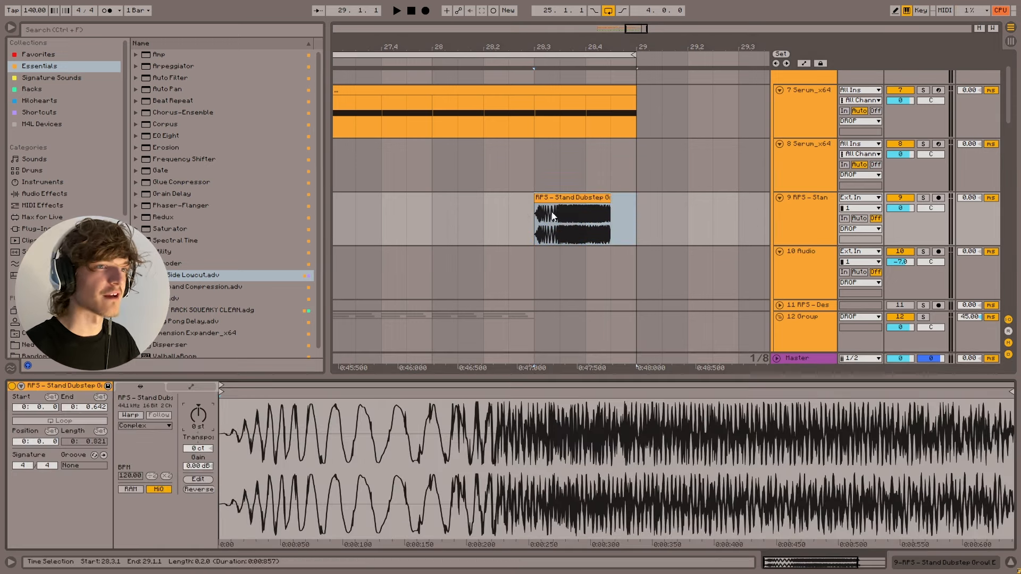
drag(611, 198, 675, 218)
click(529, 229)
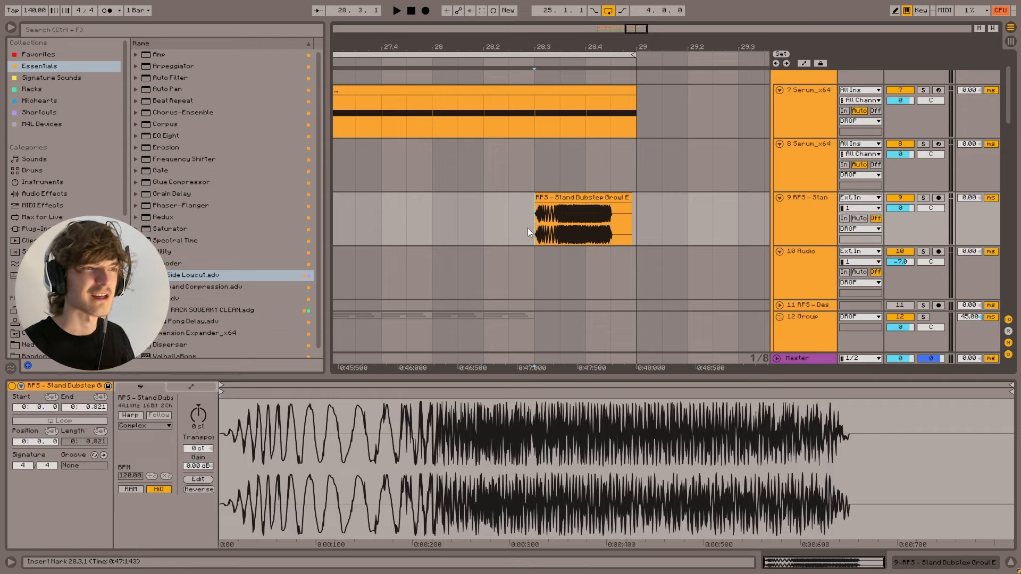
key(space)
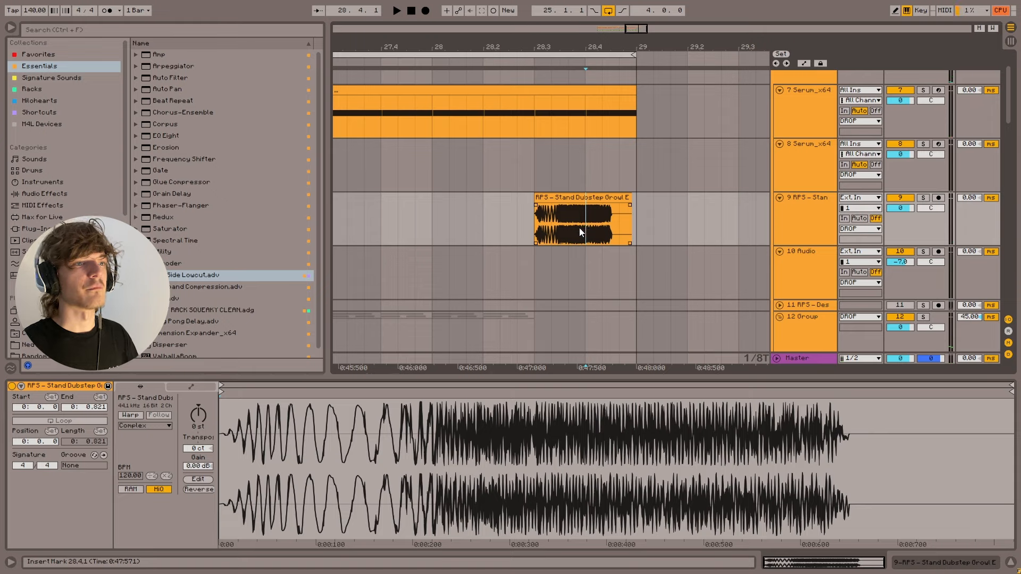
- Try repeating a 1/8-triplet slice of the growl from 28.4.1 twice up to bar 29, and play it from 28.3.1
drag(583, 227, 602, 224)
key(ctrl+d)
key(ctrl+d)
key(ctrl+3)
click(538, 228)
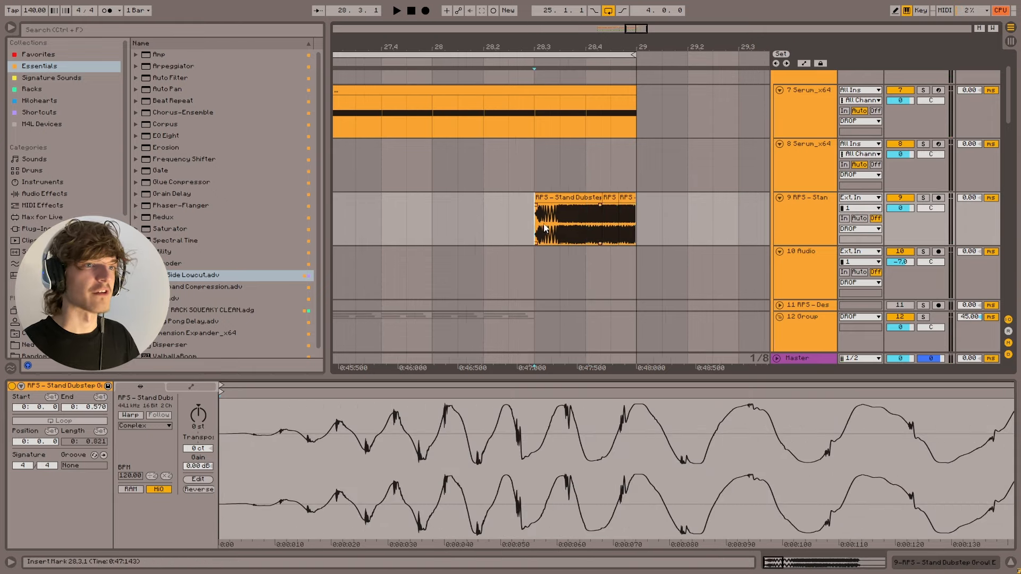
click(518, 216)
click(530, 223)
key(space)
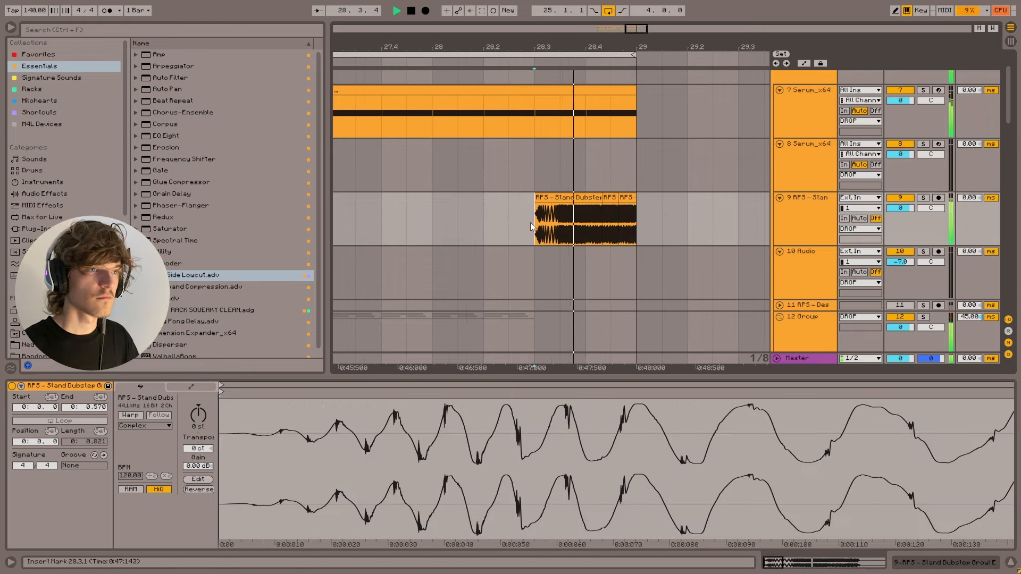
key(space)
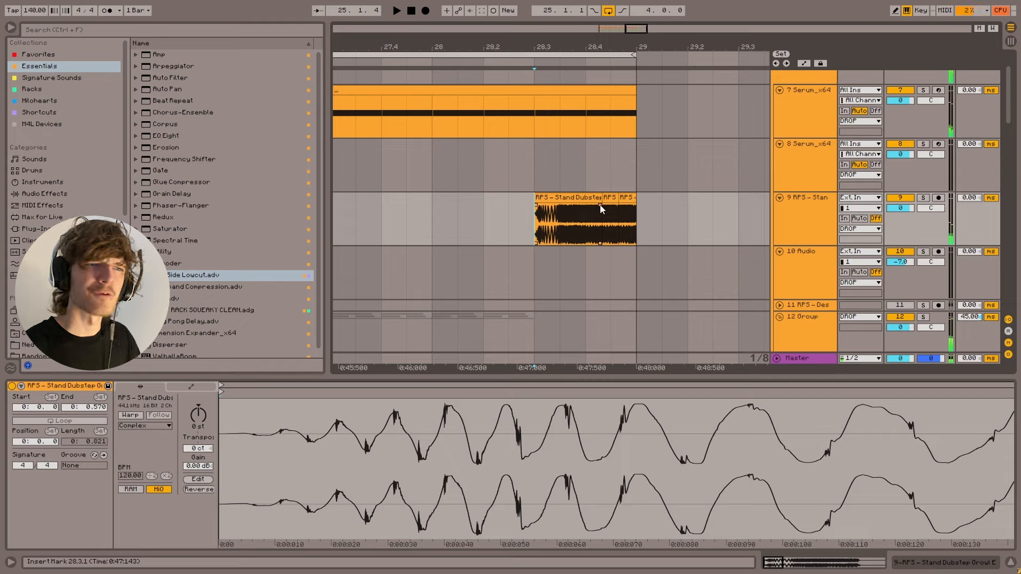
- Repeat a shorter slice of the growl, about 0.12 s long, four times, trim the overhang past bar 29, and play the fill from 28.3.1
drag(567, 219, 560, 225)
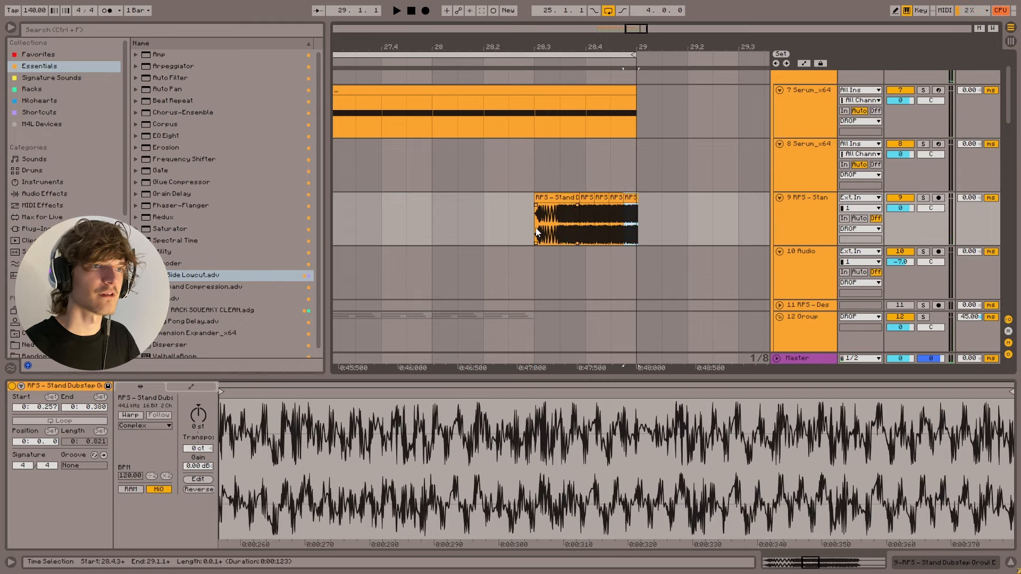
click(538, 232)
key(space)
drag(657, 223, 650, 223)
key(Delete)
key(space)
click(531, 216)
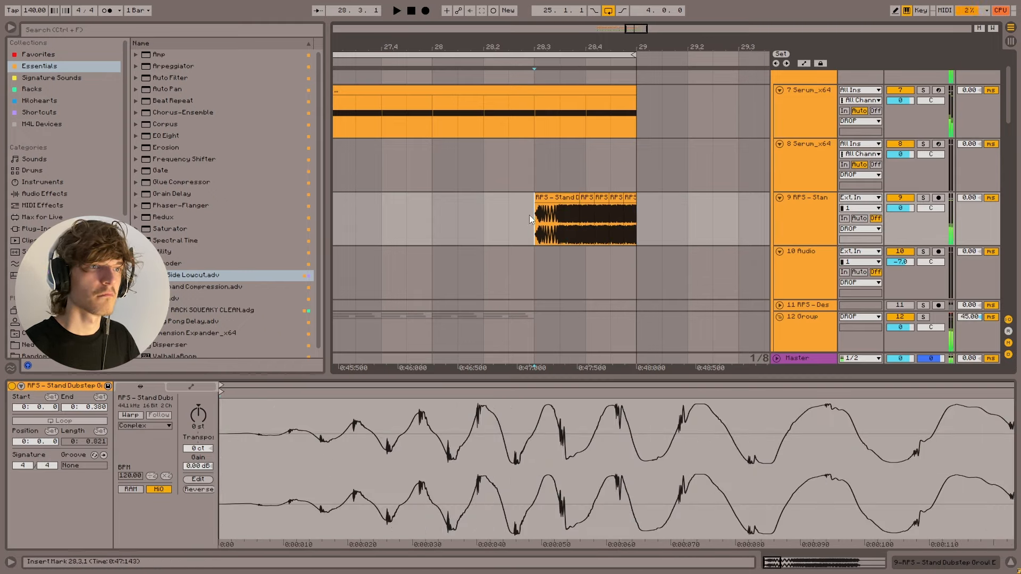
key(space)
- Play the looped drop to judge the new growl stutter in context
double_click(802, 220)
drag(633, 36, 625, 228)
click(629, 222)
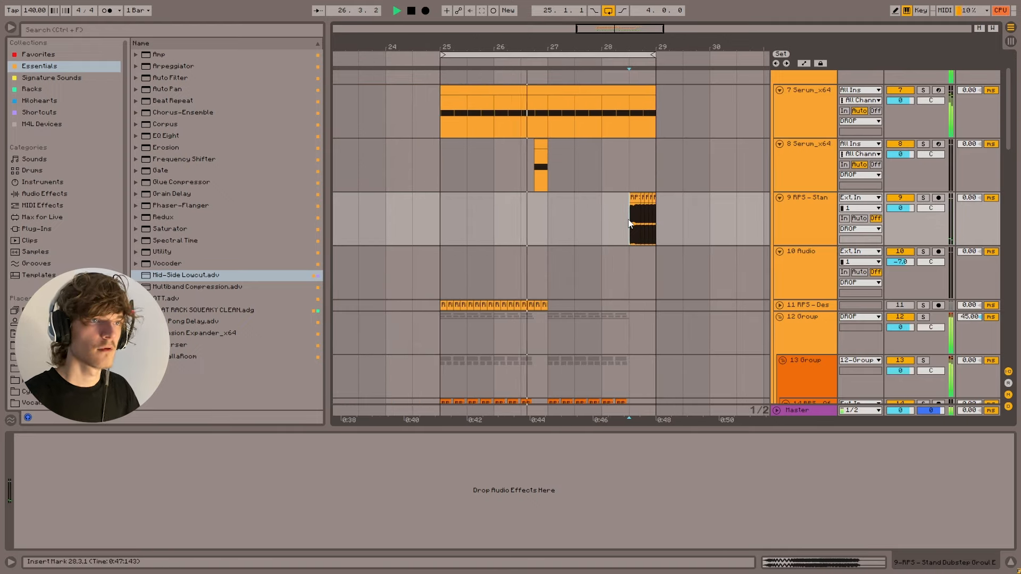
scroll(611, 212, up, 1)
click(413, 140)
key(space)
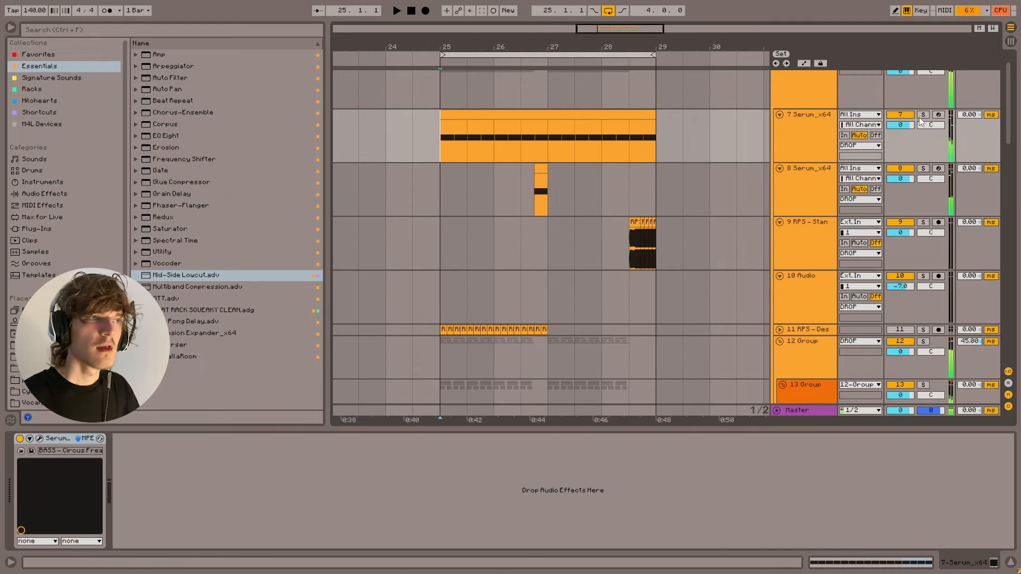
- Mute the Serum track 7 and play the drop from 25.1.1 to hear both fills without it
click(924, 115)
key(space)
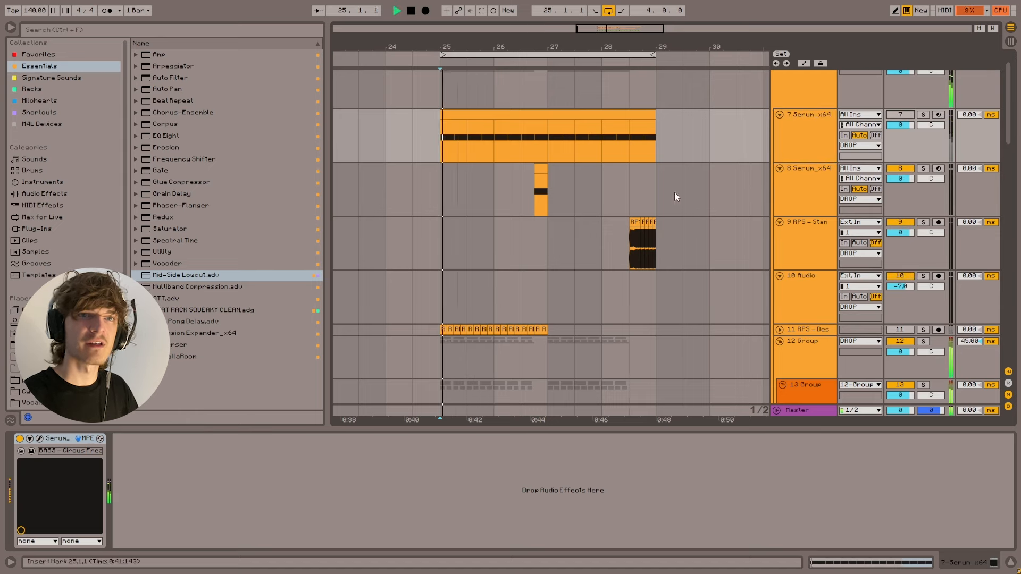
scroll(674, 197, down, 1)
click(466, 155)
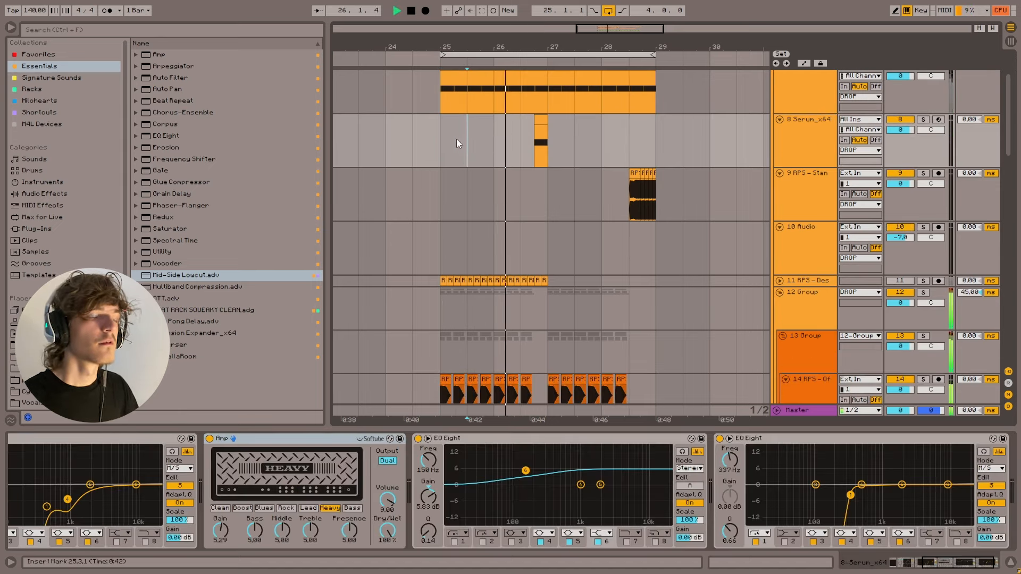
scroll(606, 207, up, 2)
click(637, 194)
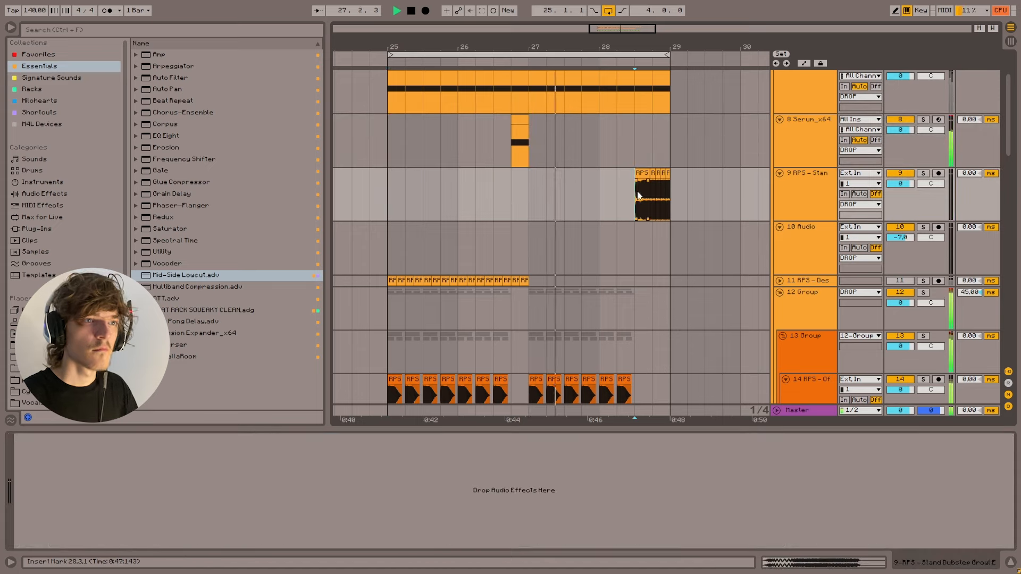
drag(629, 50, 611, 105)
key(space)
- Solo track 9, add EQ Eight to the growl, and boost two bands near 35 Hz by about 15 dB and 14 dB
click(923, 173)
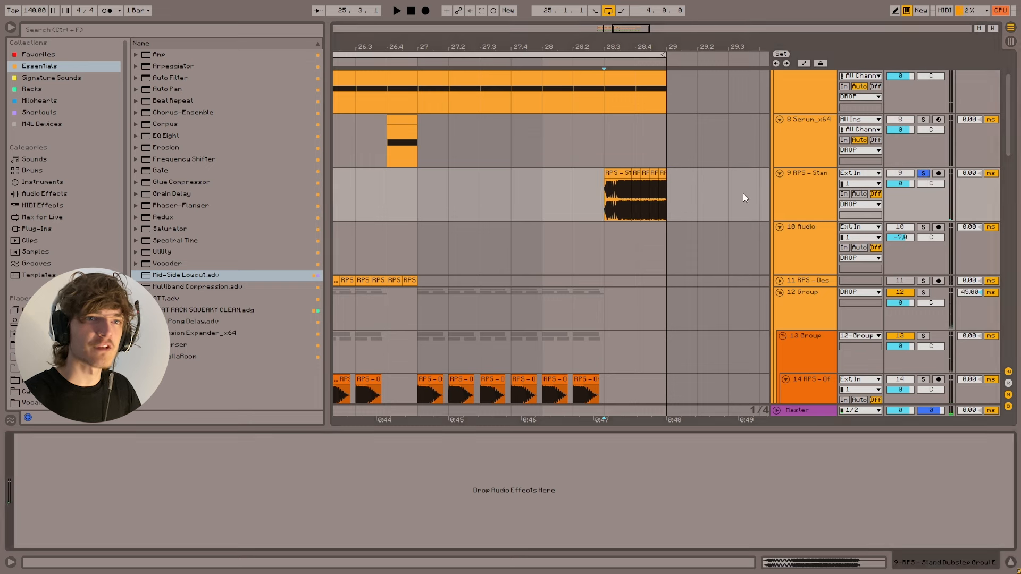
click(606, 204)
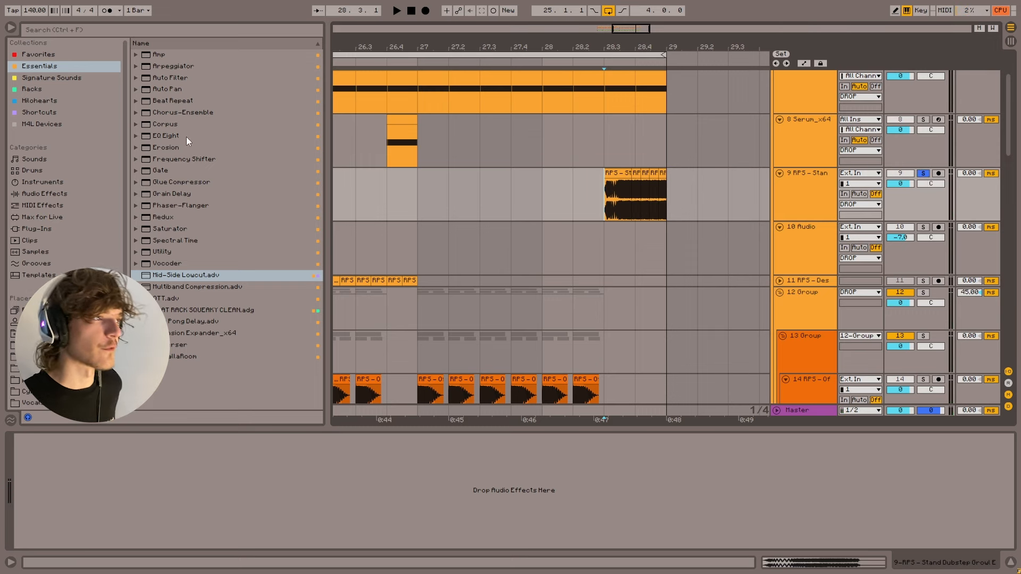
drag(186, 136, 98, 501)
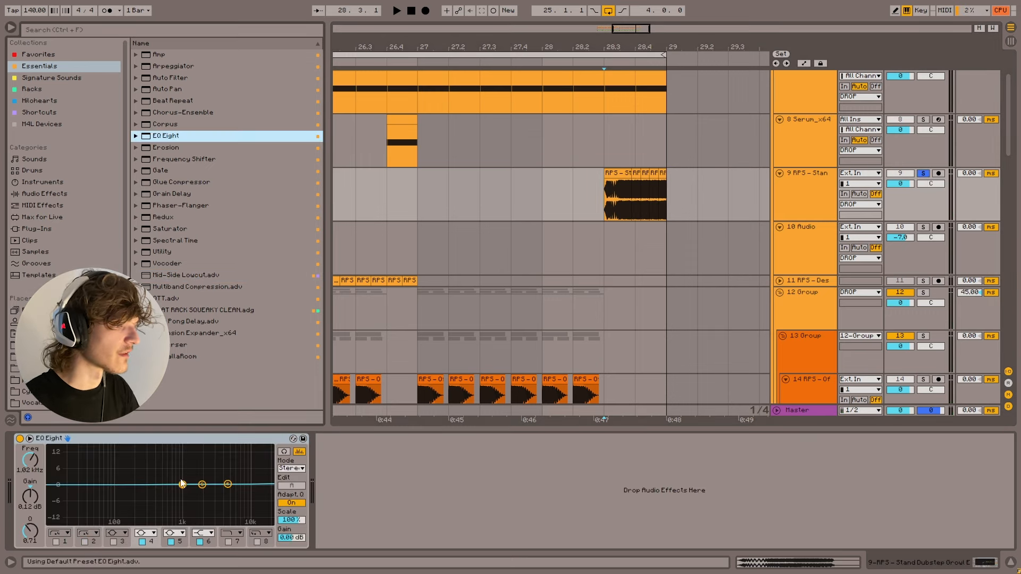
drag(182, 483, 182, 486)
key(space)
drag(117, 481, 86, 448)
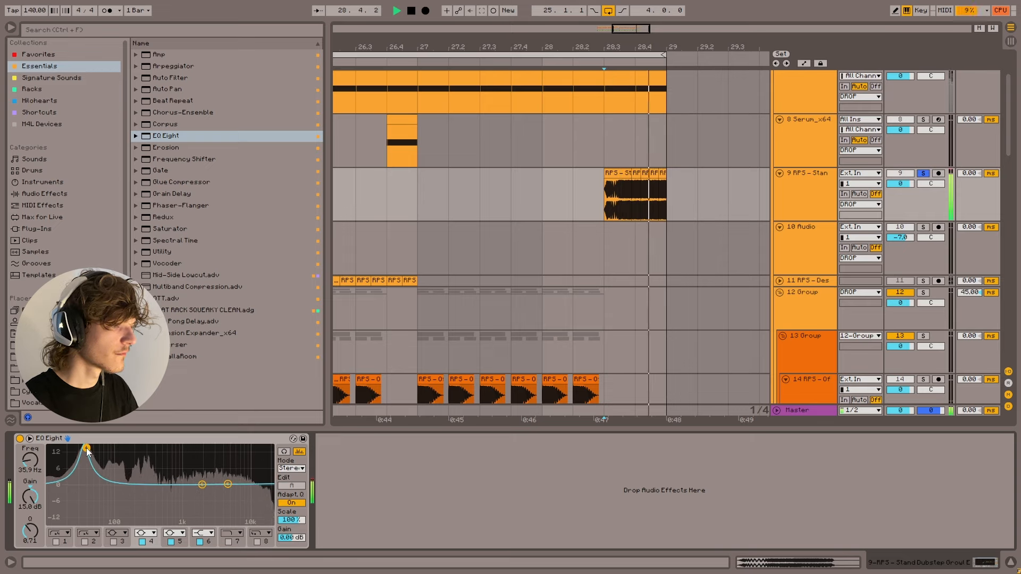
drag(202, 484, 85, 452)
- Automate track 9's EQ Eight Scale from 10% at the growl's start up to 100% just after its opening
key(space)
key(space)
key(space)
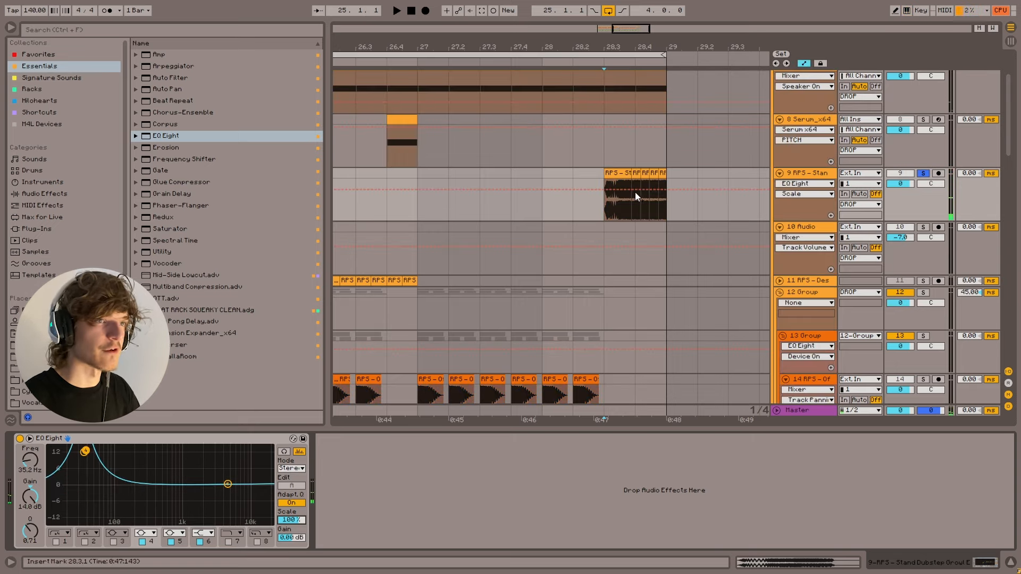
key(a)
drag(621, 192, 616, 197)
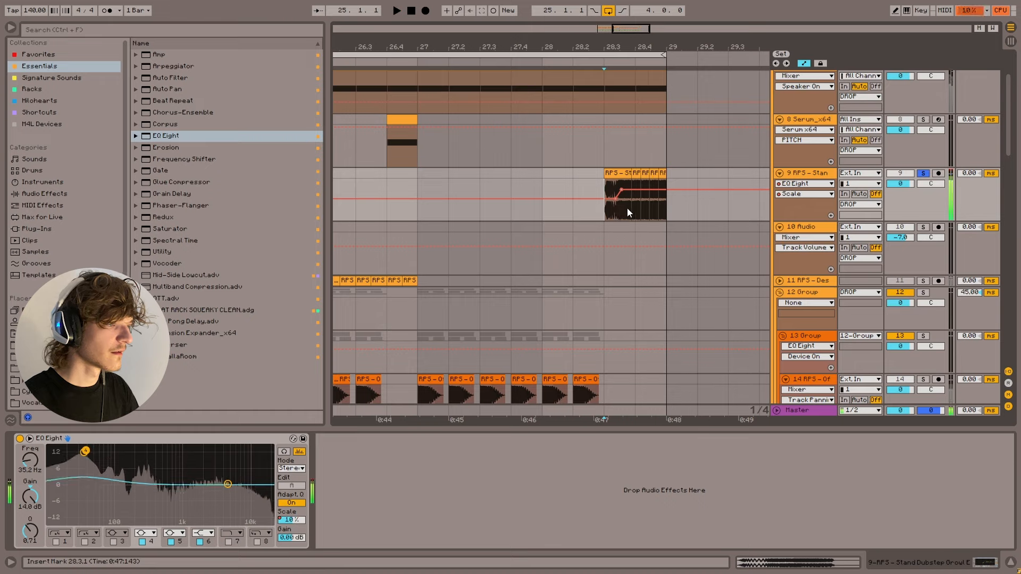
key(a)
- Add a Saturator with Soft Clip on after track 9's EQ Eight, unsolo the track, and play into the closing fill
double_click(169, 228)
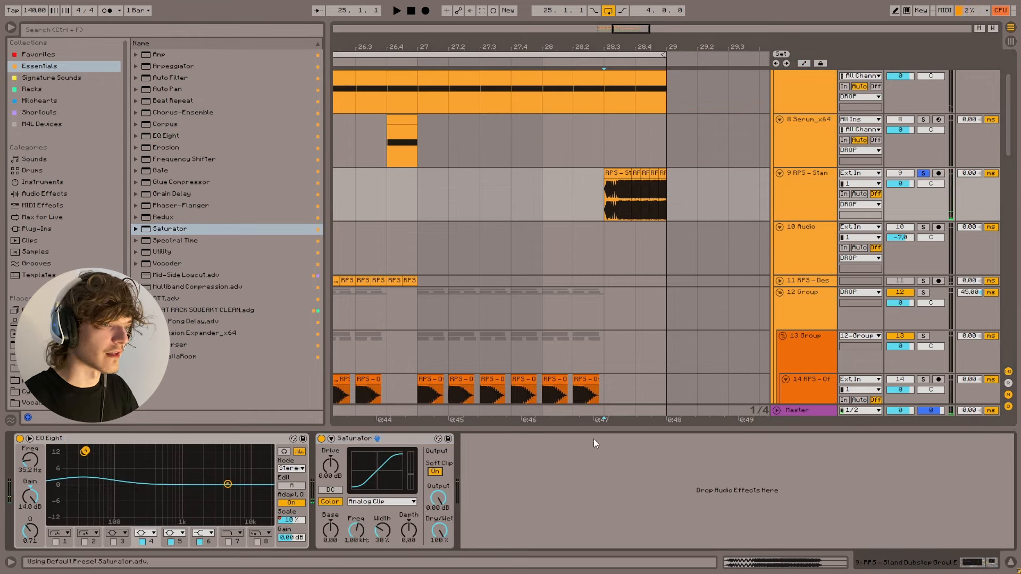
key(space)
click(512, 183)
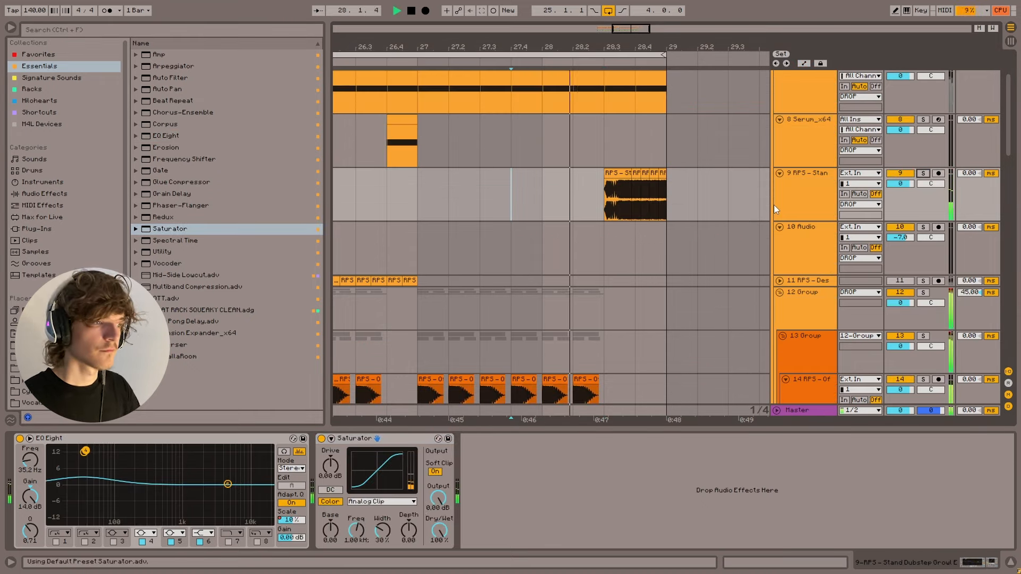
click(602, 197)
drag(570, 46, 568, 27)
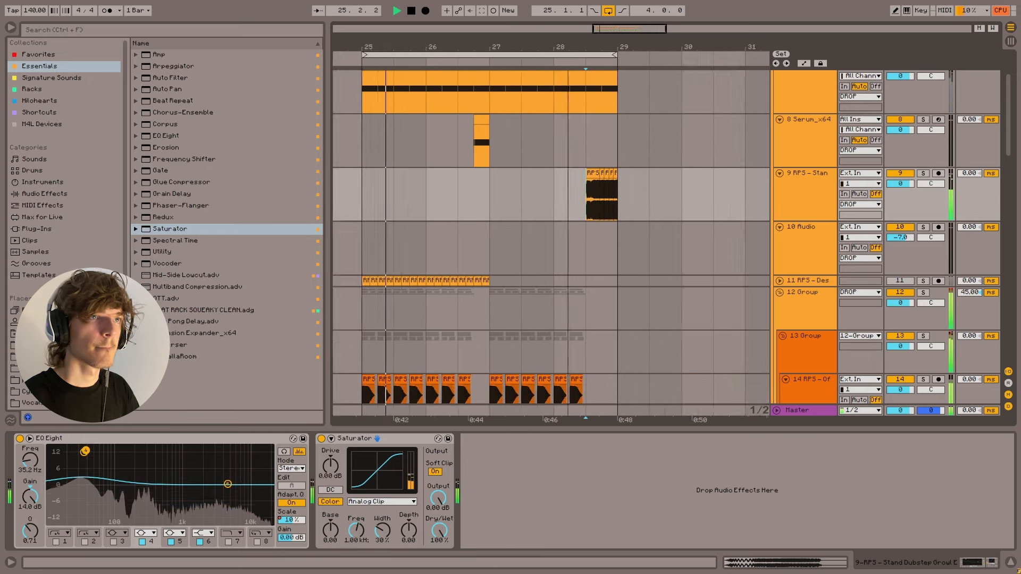
- Play the full drop from 25.1.1 to bar 29 to check the processed growl against the other tracks
click(428, 201)
scroll(430, 197, down, 3)
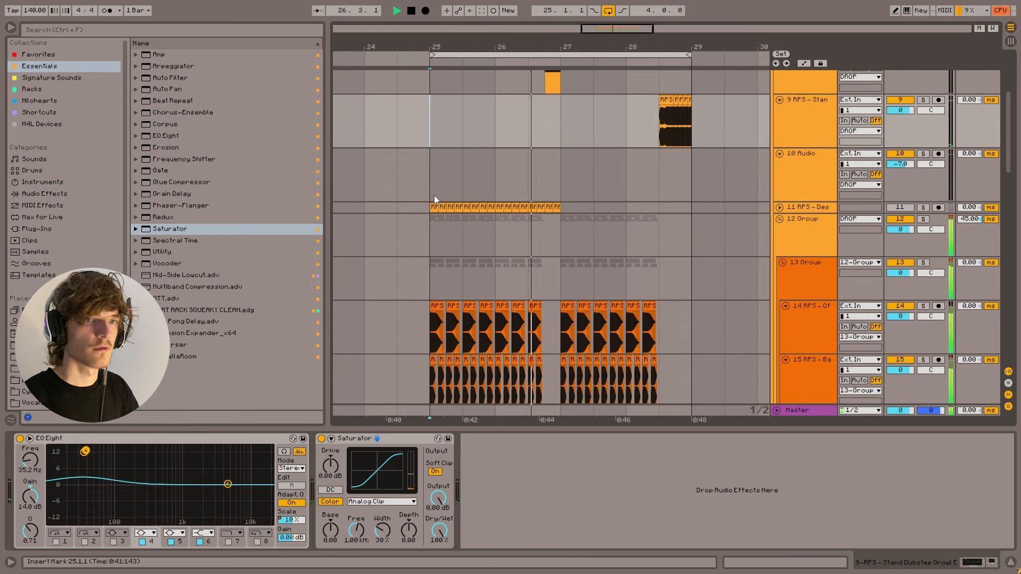
scroll(435, 196, up, 2)
click(439, 155)
scroll(436, 154, up, 2)
click(430, 150)
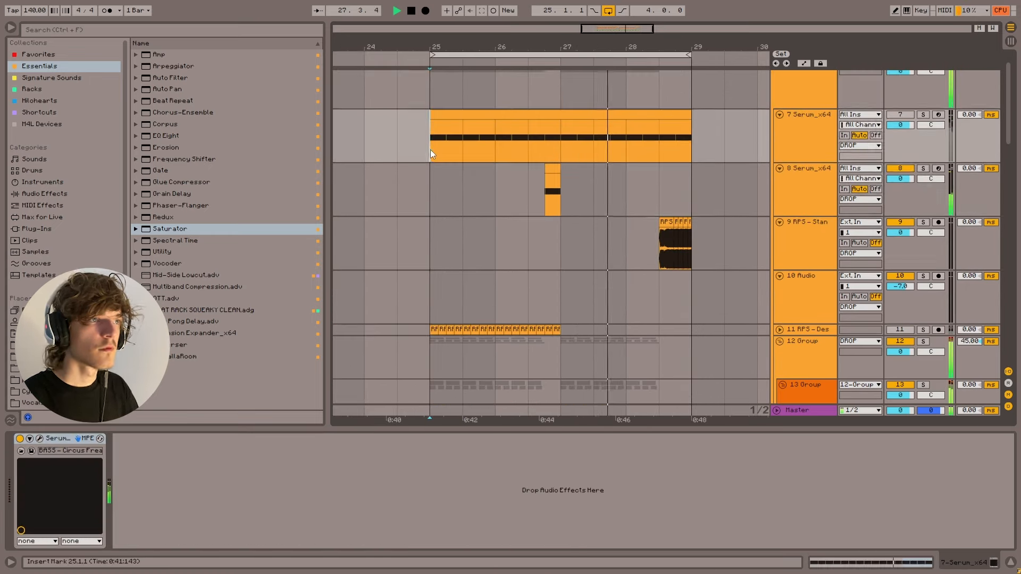
scroll(430, 151, up, 1)
drag(617, 47, 614, 43)
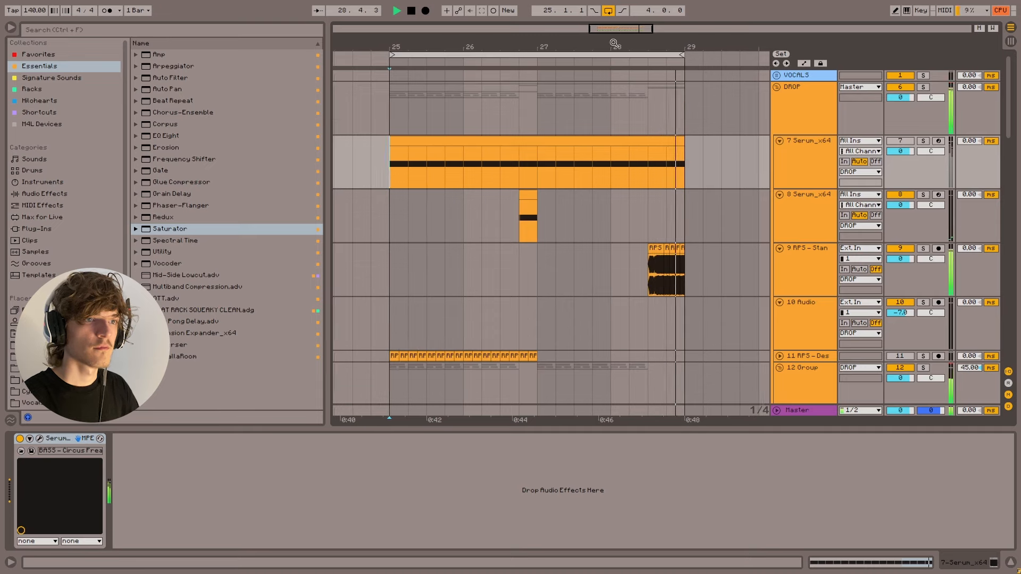
scroll(401, 120, down, 1)
click(401, 120)
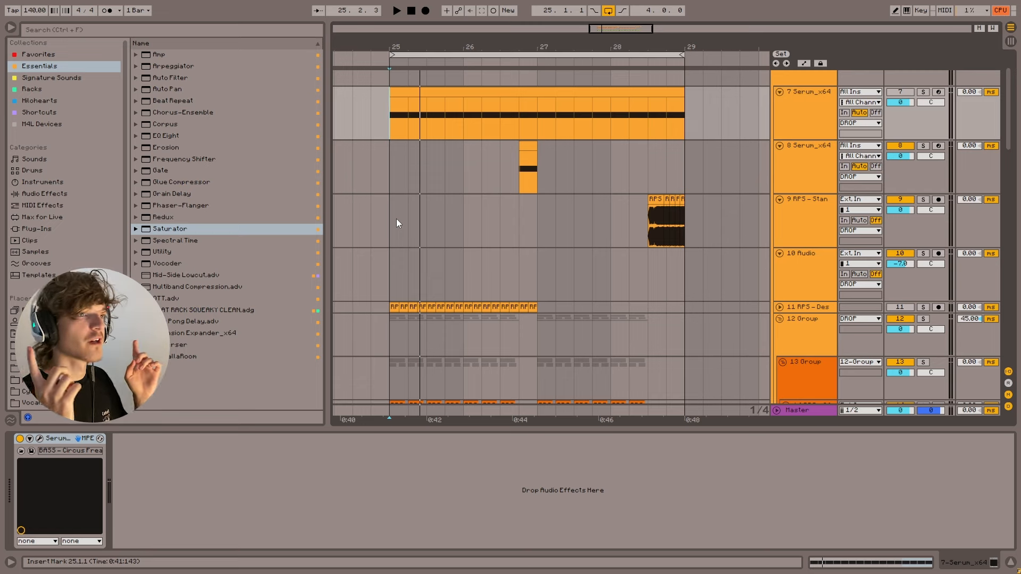
- Solo 13 Group and play its layered samples from 25.1.1
click(392, 184)
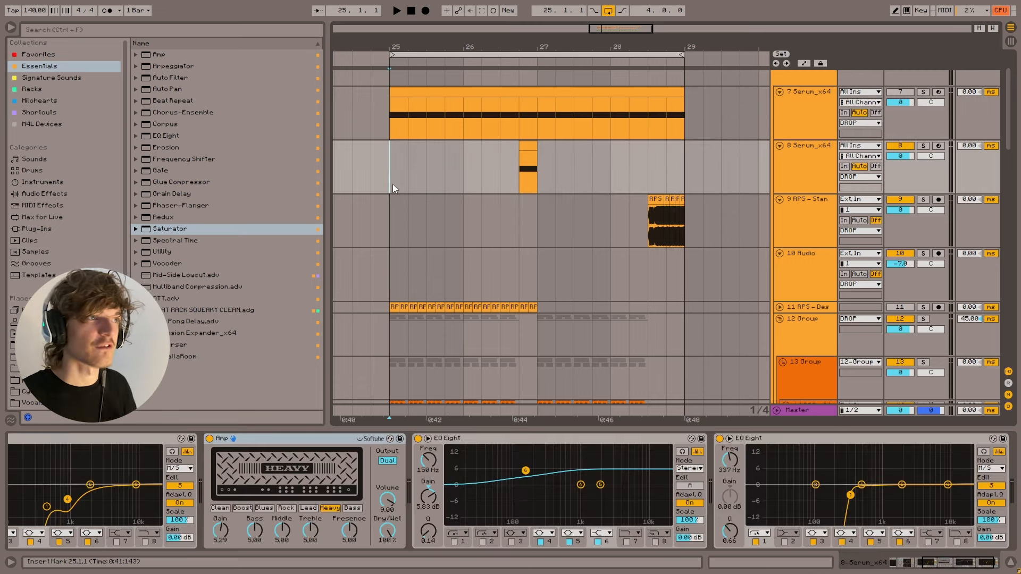
scroll(415, 272, down, 2)
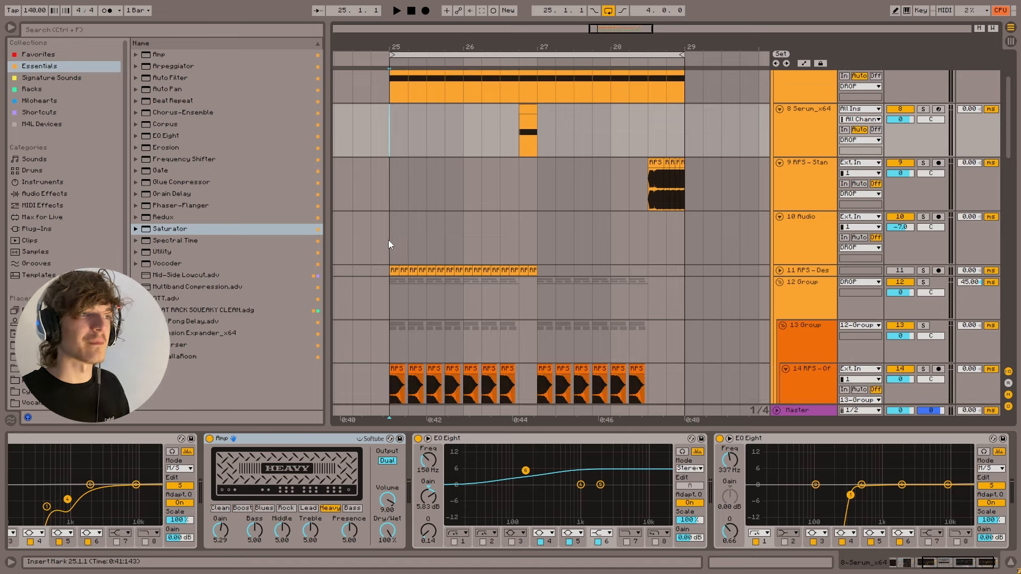
click(393, 244)
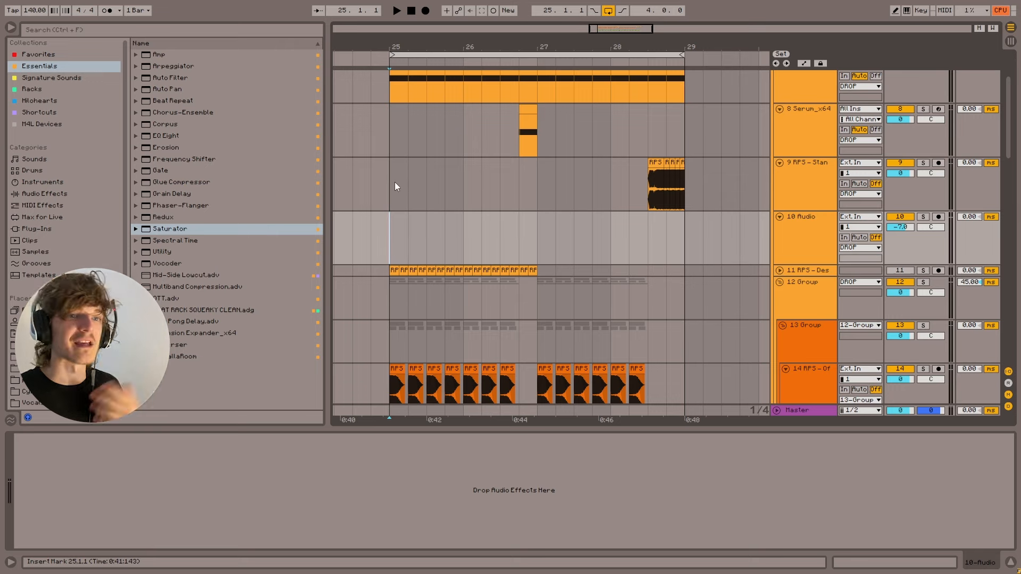
scroll(397, 213, down, 6)
click(398, 234)
key(space)
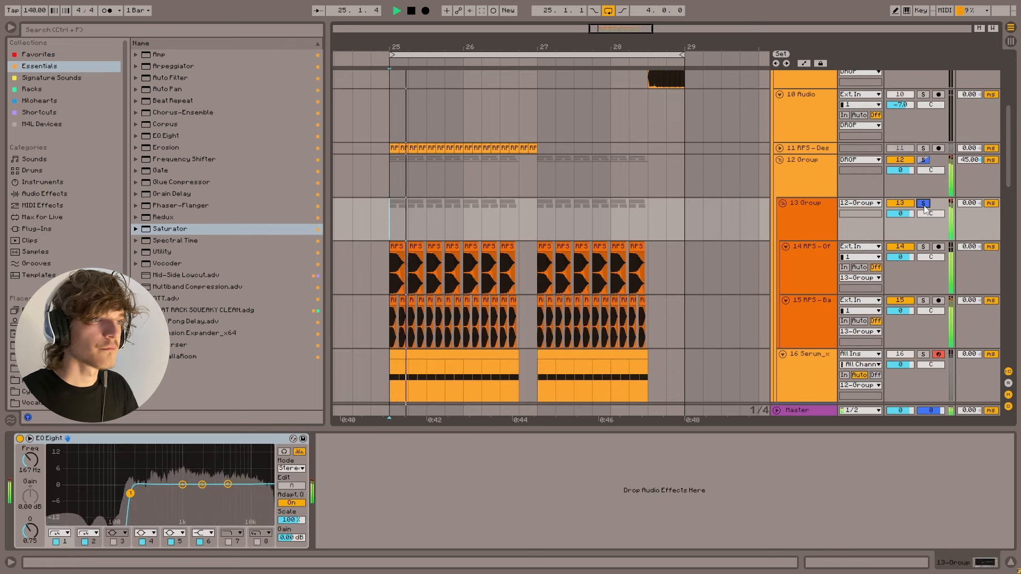
key(space)
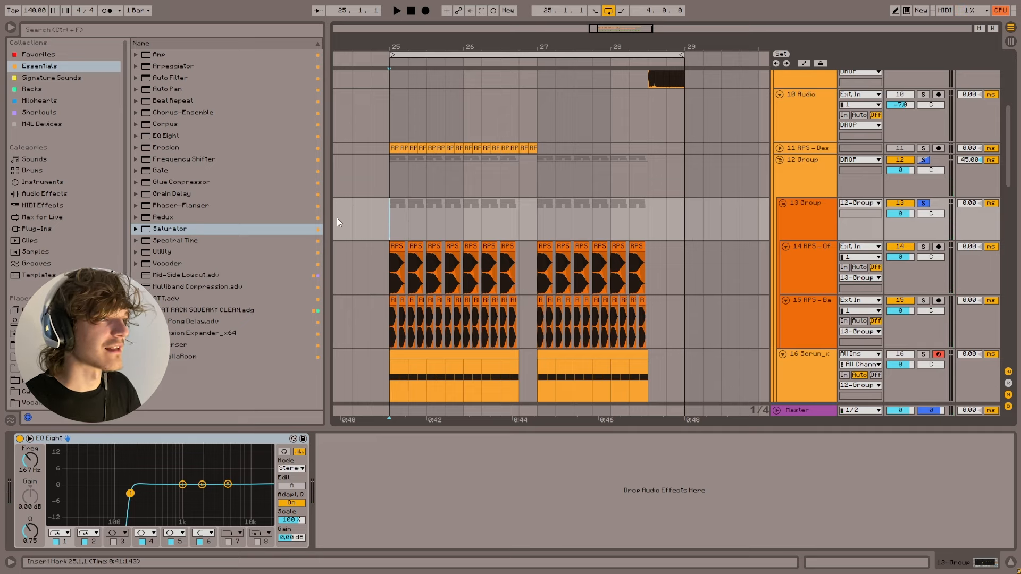
- Add Frequency Shifter after EQ Eight on 13 Group with Fine at 214 Hz, unsolo the group, and play the drop
drag(221, 160, 386, 220)
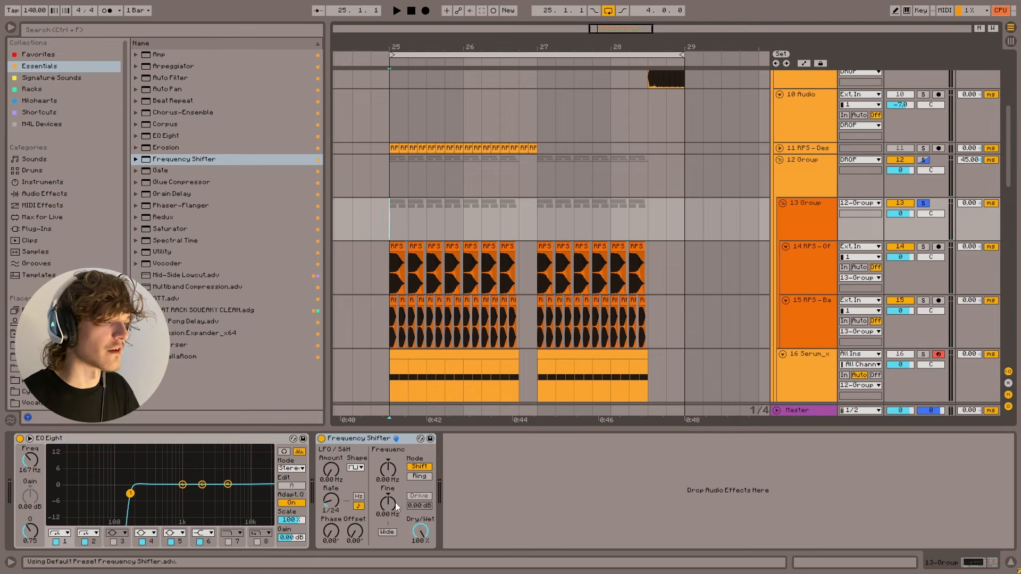
key(space)
drag(394, 503, 395, 492)
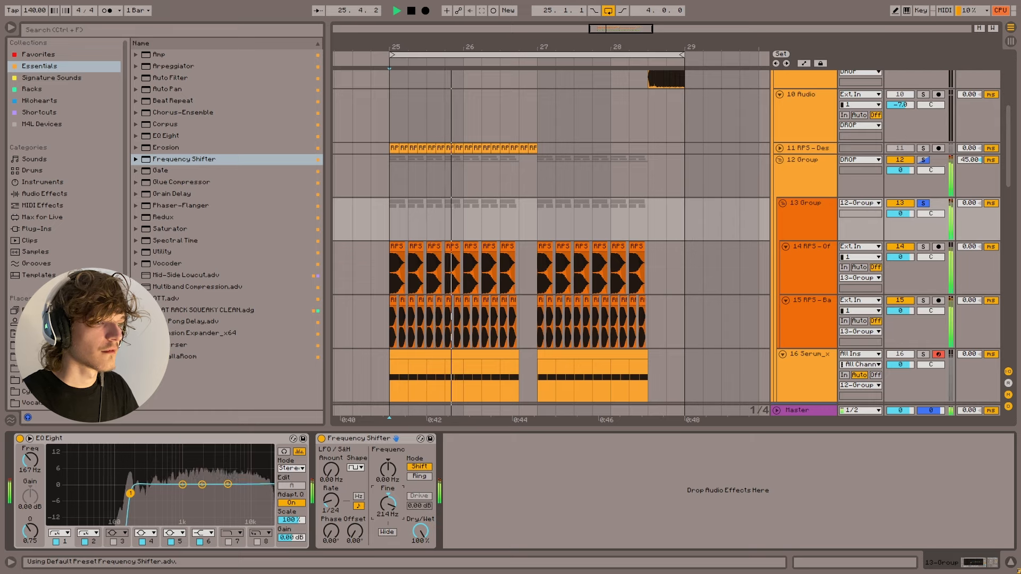
key(space)
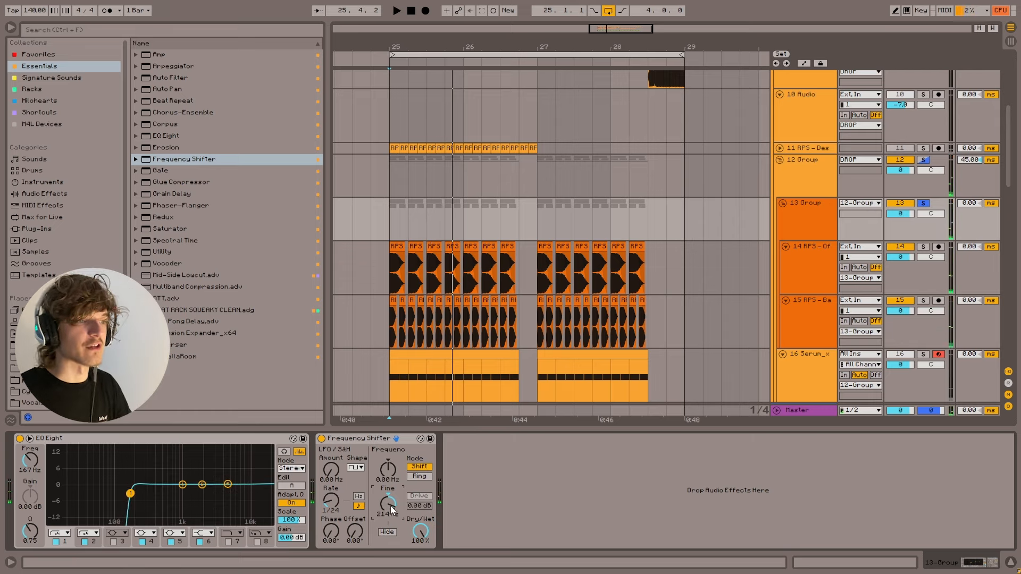
key(space)
click(926, 204)
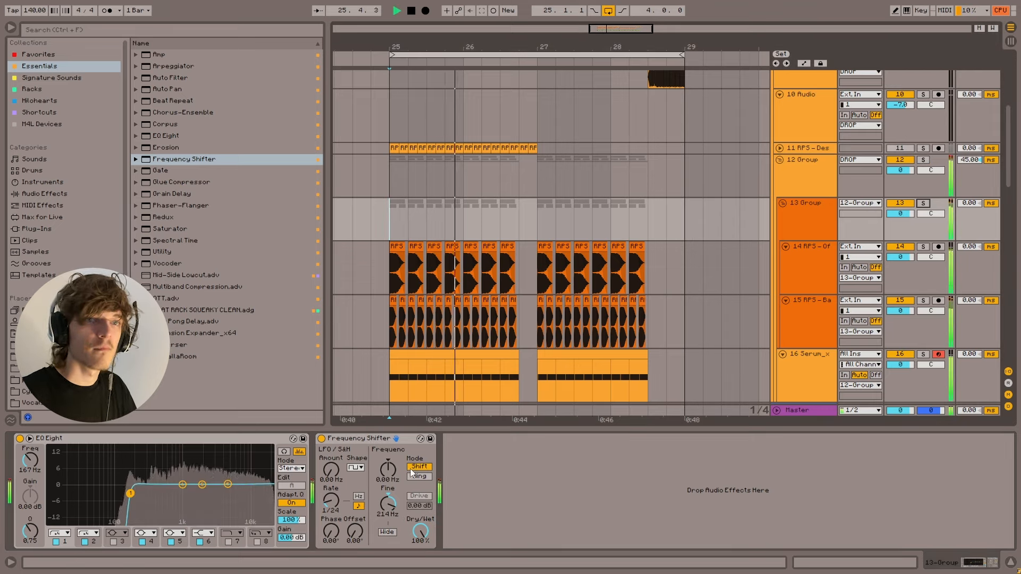
key(space)
- Add a Saturator with 4.57 dB Drive to 13 Group and set the Frequency Shifter's Fine to 119 Hz
drag(174, 232, 438, 484)
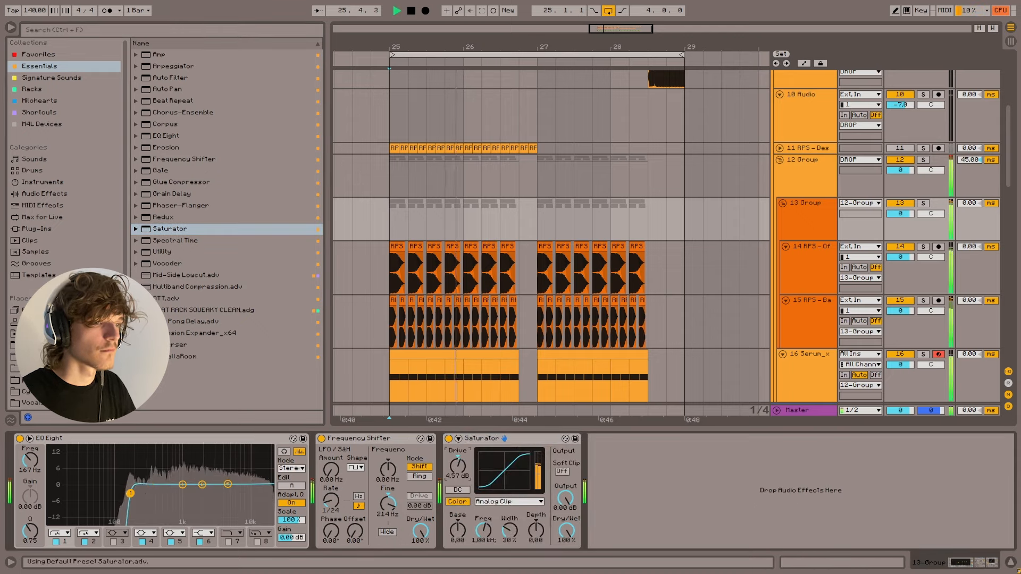
drag(388, 503, 387, 524)
key(space)
key(space)
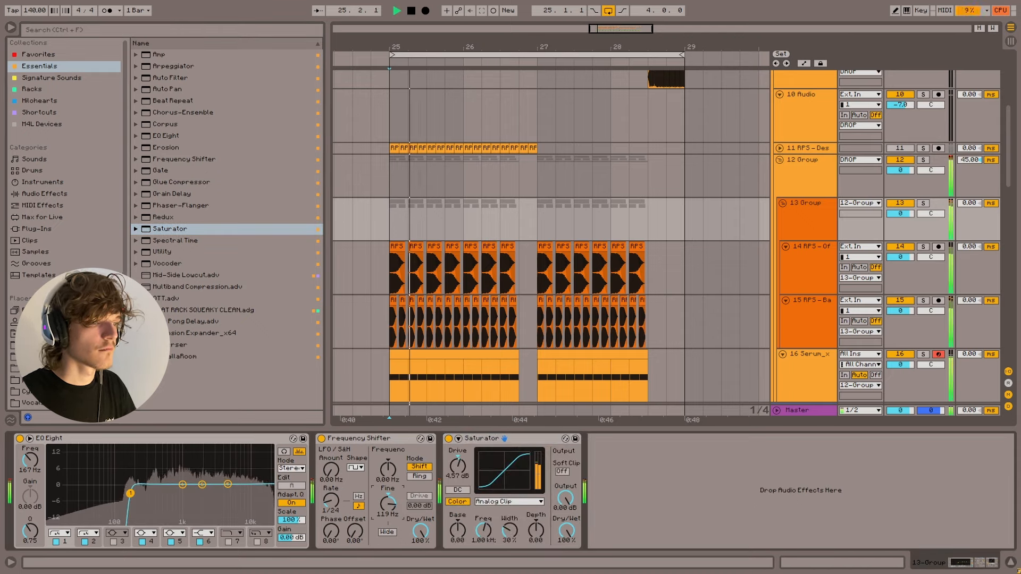
- Play the drop from 25.1.1 to evaluate the frequency-shifted, saturated group together with both fills
click(393, 227)
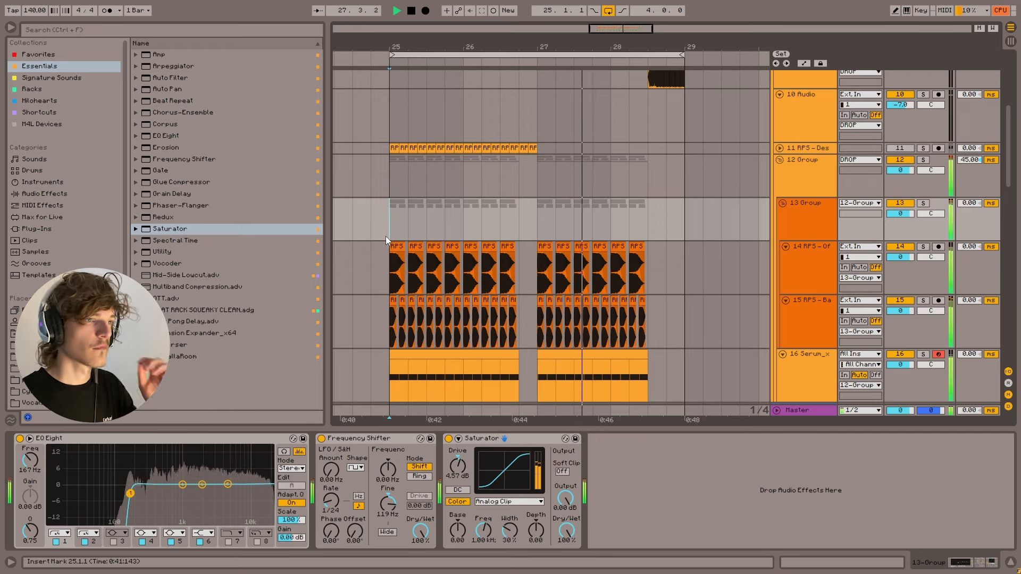
key(space)
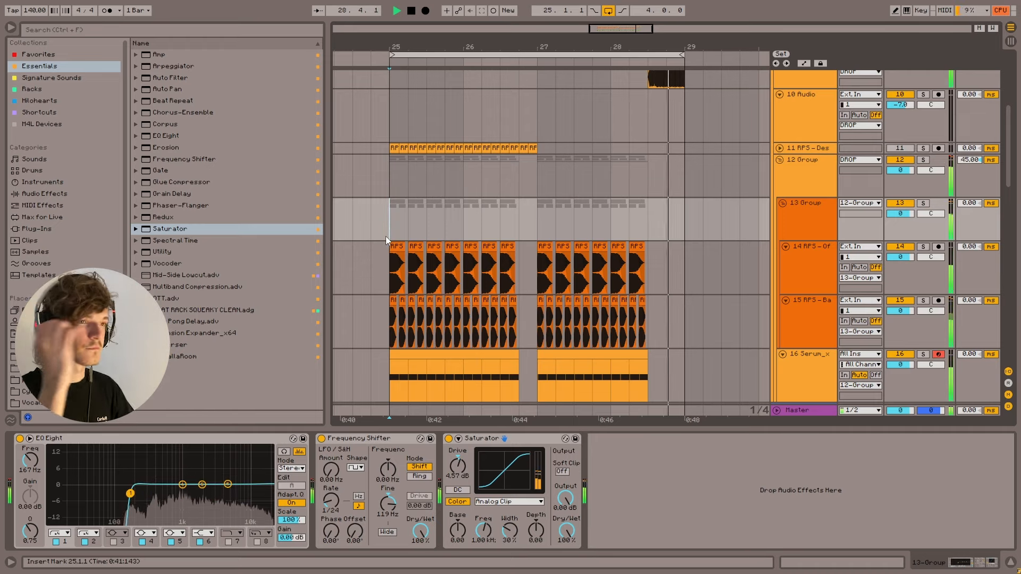
key(space)
scroll(391, 223, down, 3)
scroll(375, 242, up, 5)
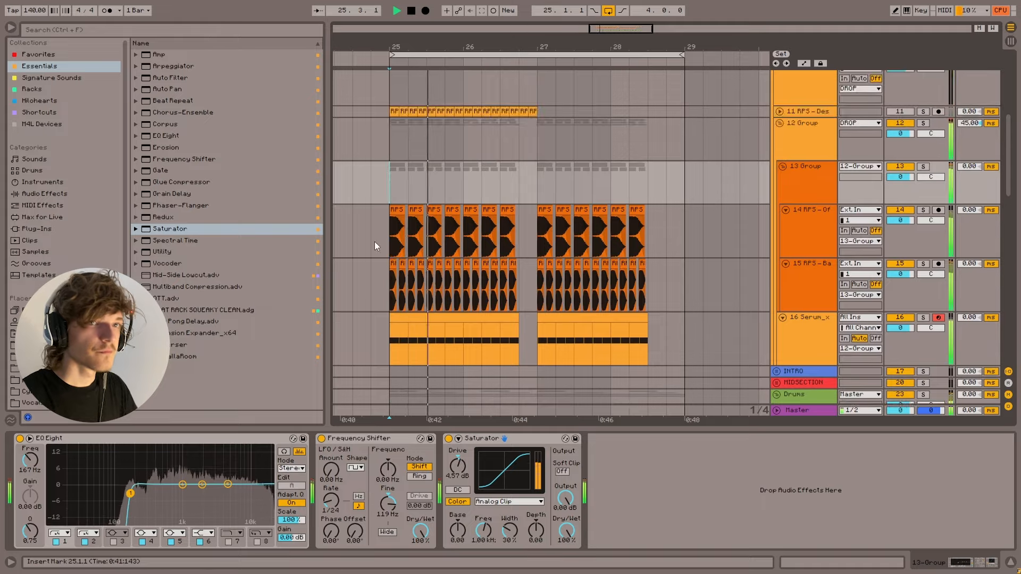
click(399, 178)
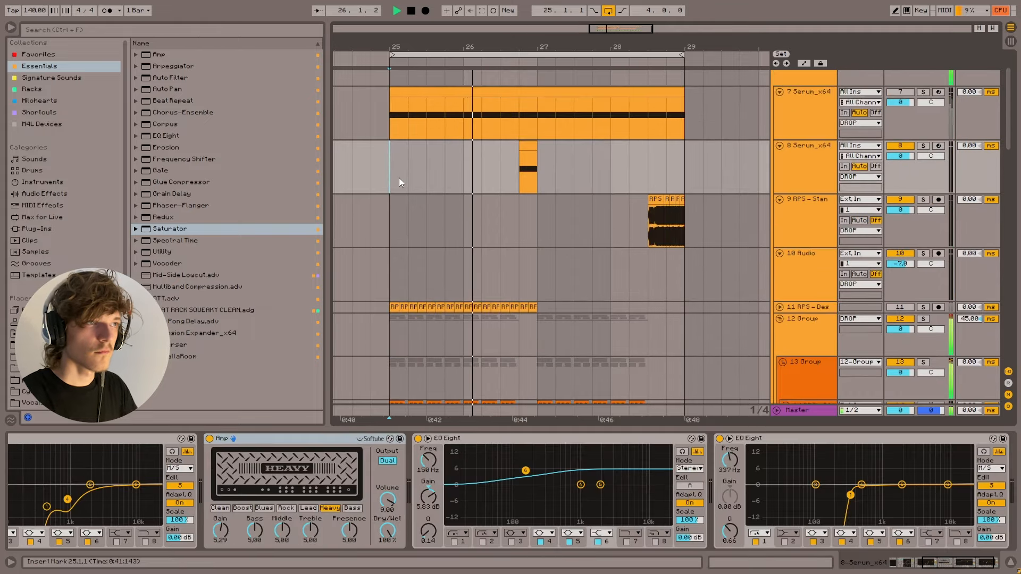
- Solo track 8 Serum_x64 and play its growl fill from 26.4.1
click(518, 162)
key(space)
scroll(511, 258, down, 3)
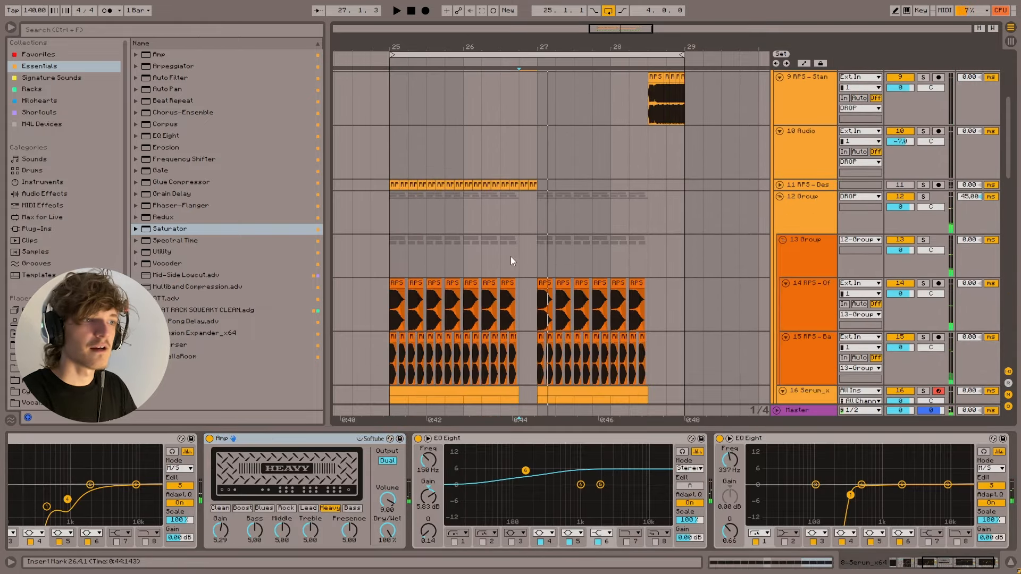
scroll(510, 261, up, 3)
click(521, 178)
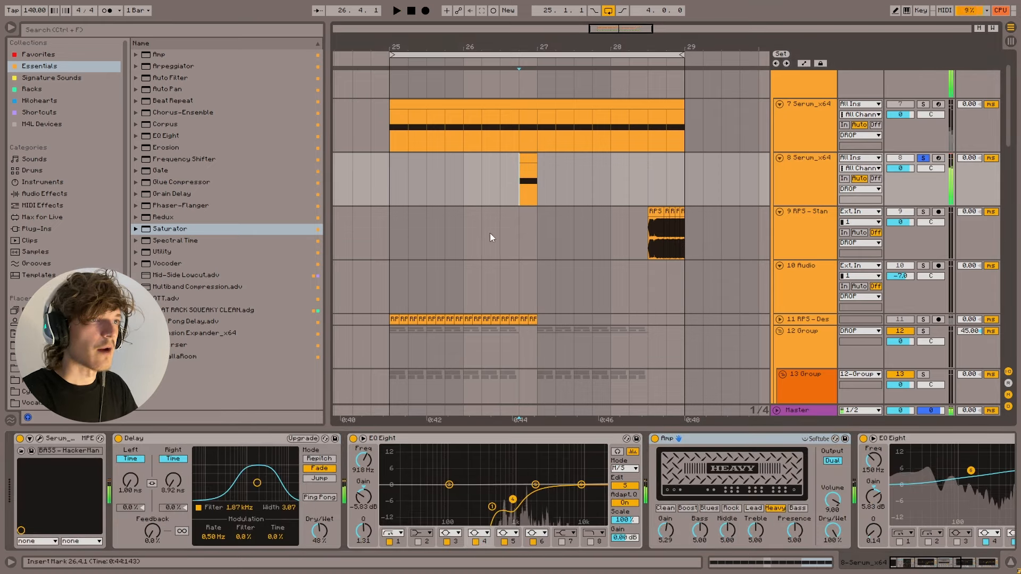
scroll(924, 553, right, 3)
click(531, 185)
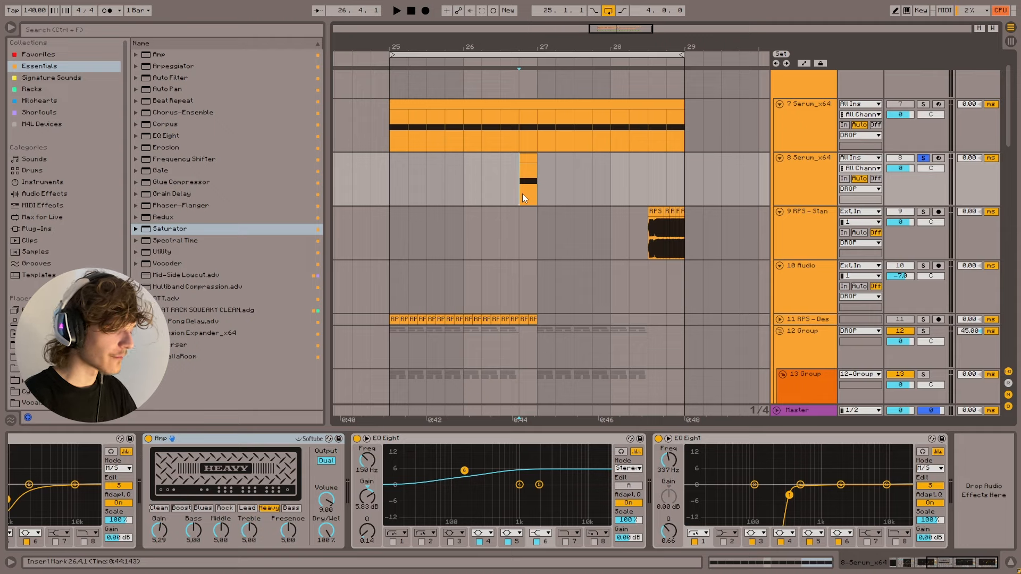
key(ctrl+f)
text(freq)
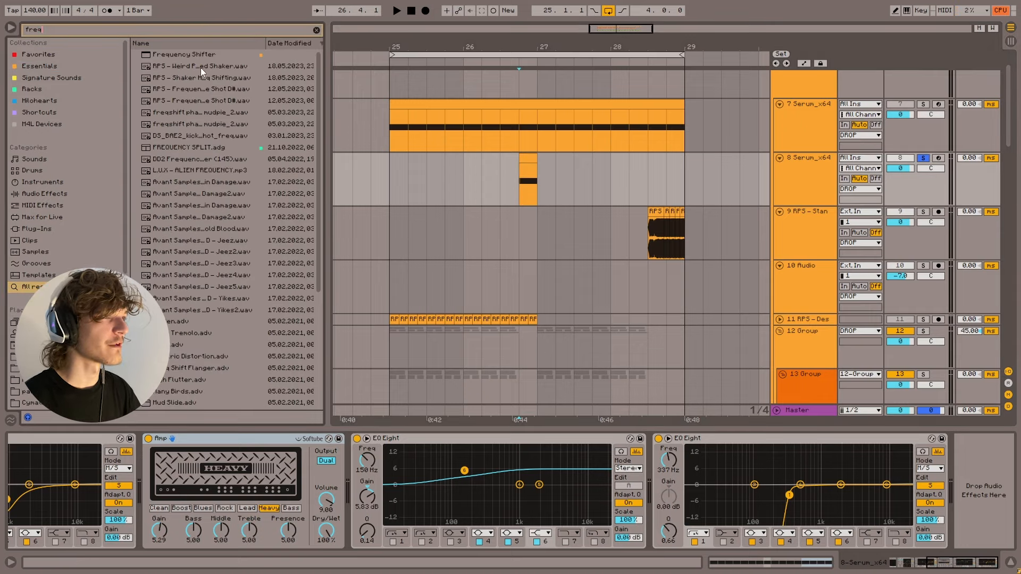
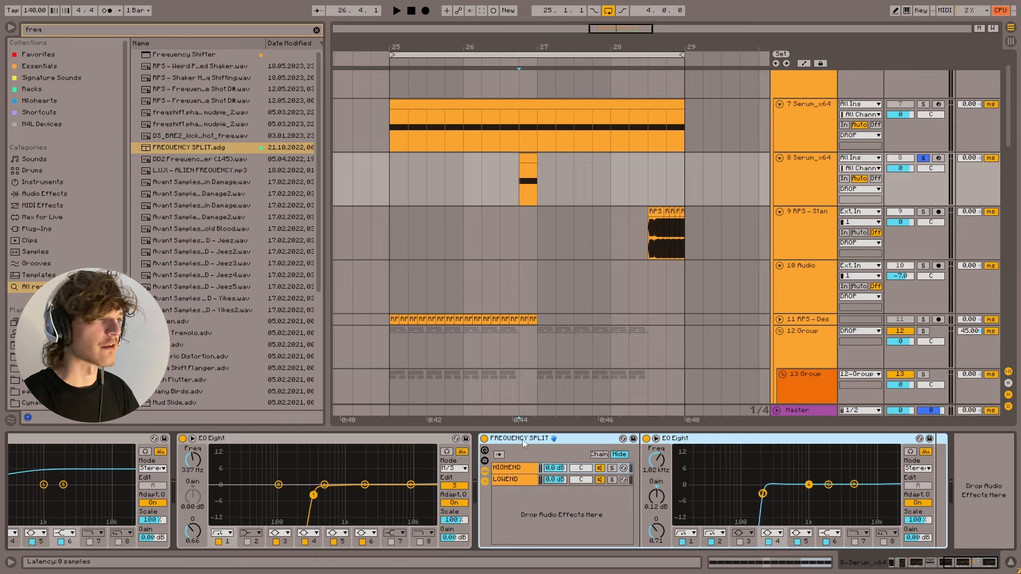
key(Delete)
click(317, 30)
click(26, 66)
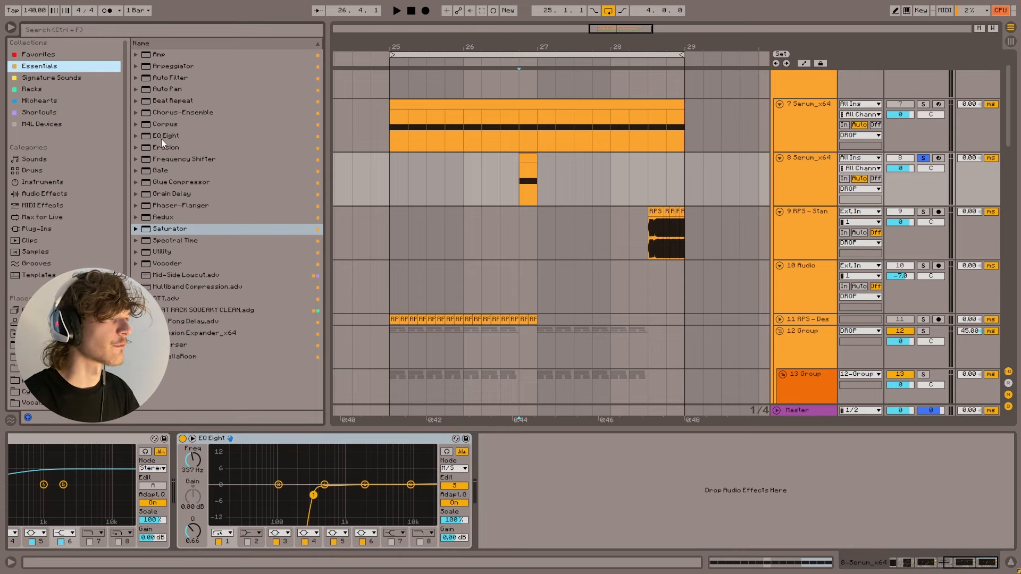
- Add an EQ Eight at the end of track 8's device chain, group it into an Audio Effect Rack, and duplicate the chain
double_click(161, 139)
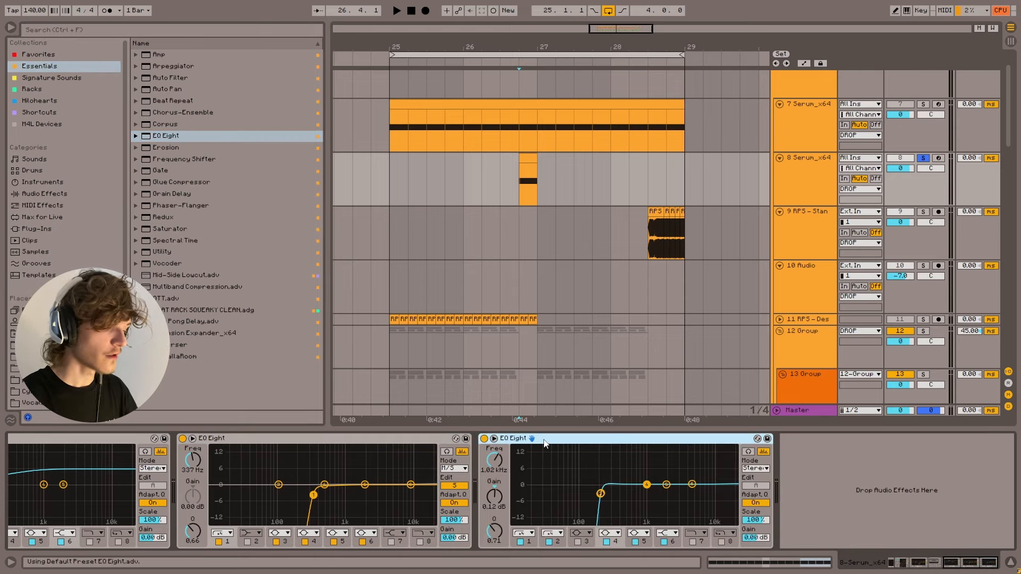
key(ctrl+g)
click(484, 470)
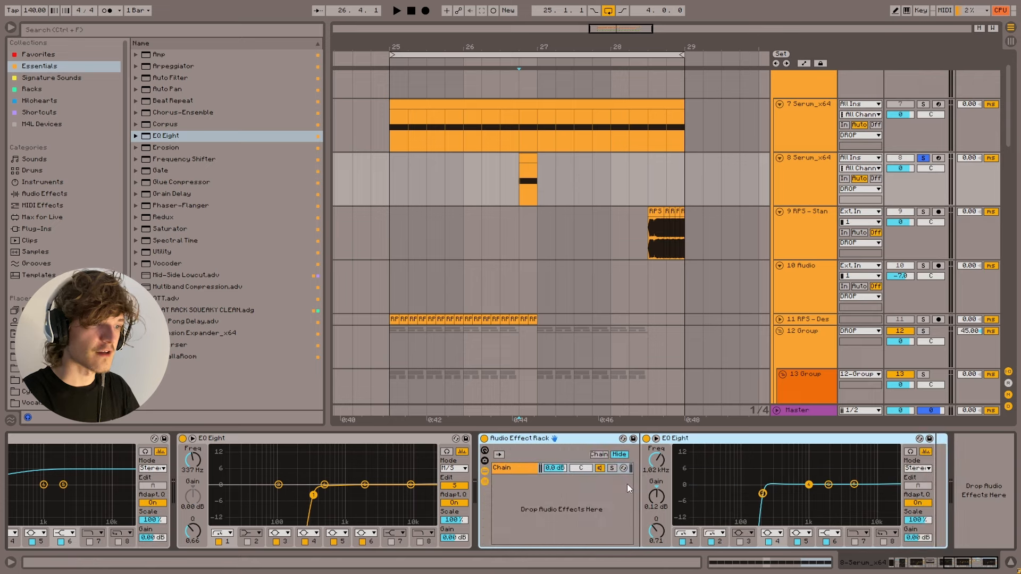
click(528, 467)
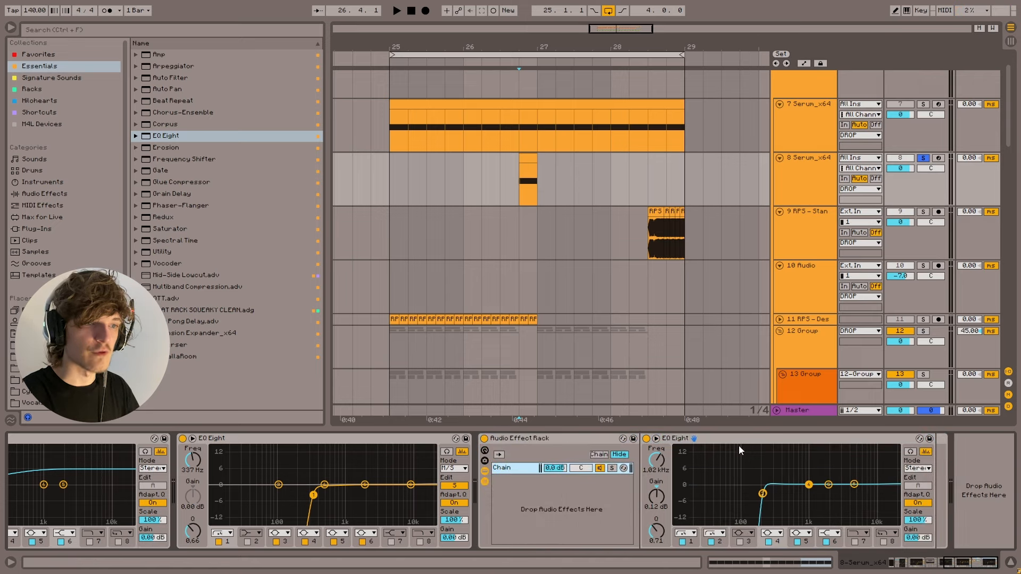
key(ctrl+d)
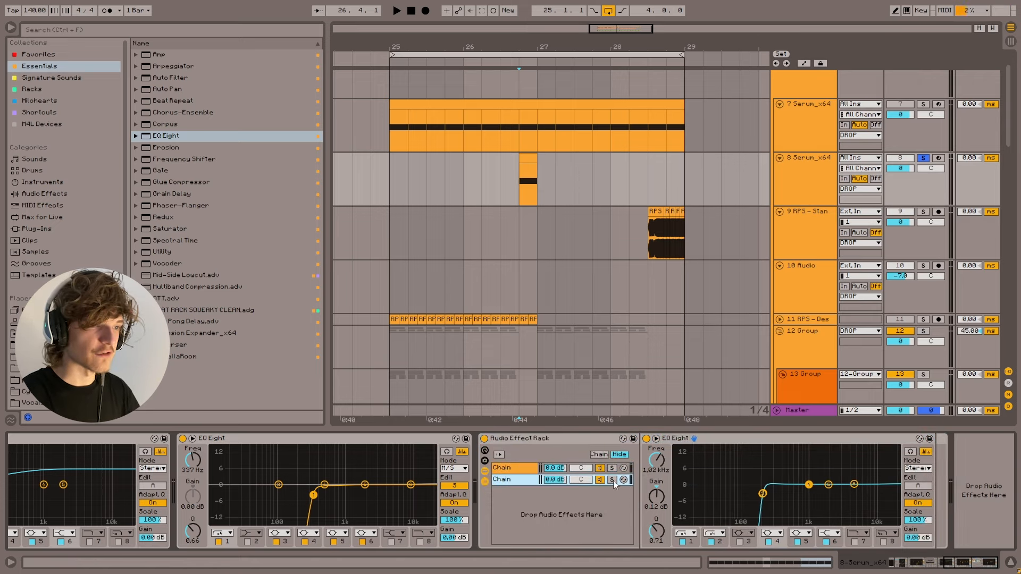
- Turn the duplicated chain's EQ Eight into a high cut at 200 Hz and name the two chains highs and lows
click(612, 480)
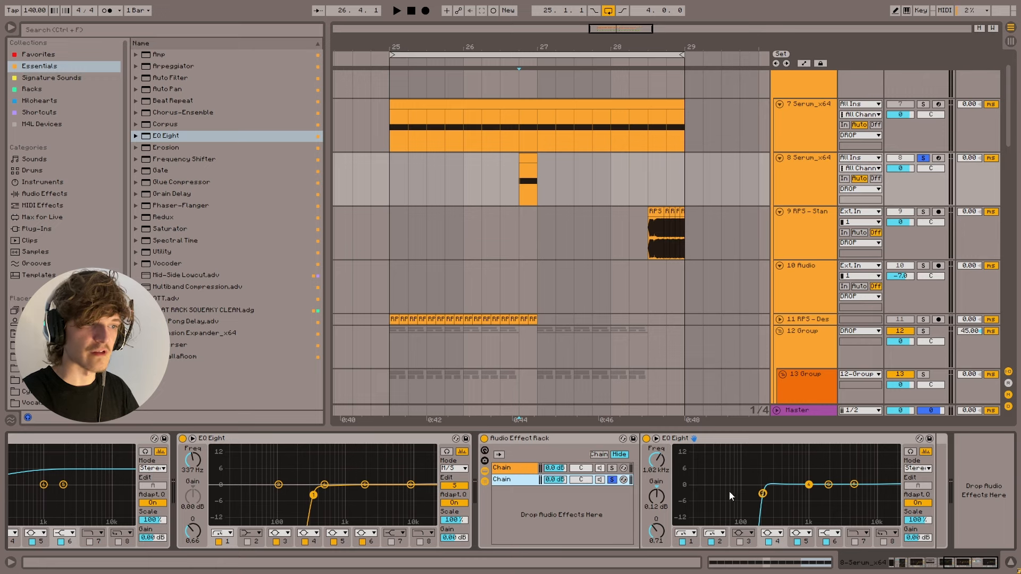
click(684, 534)
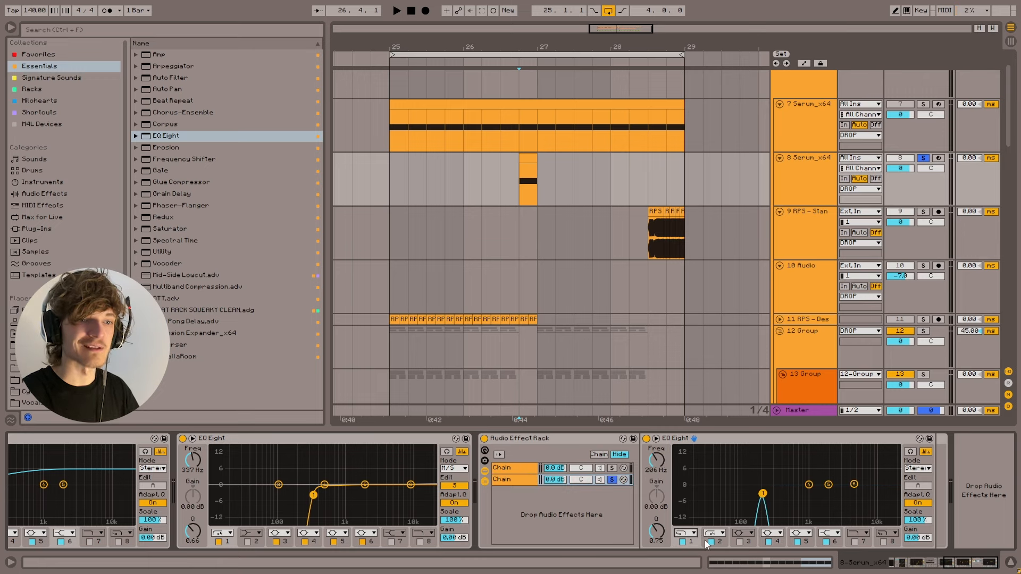
click(508, 471)
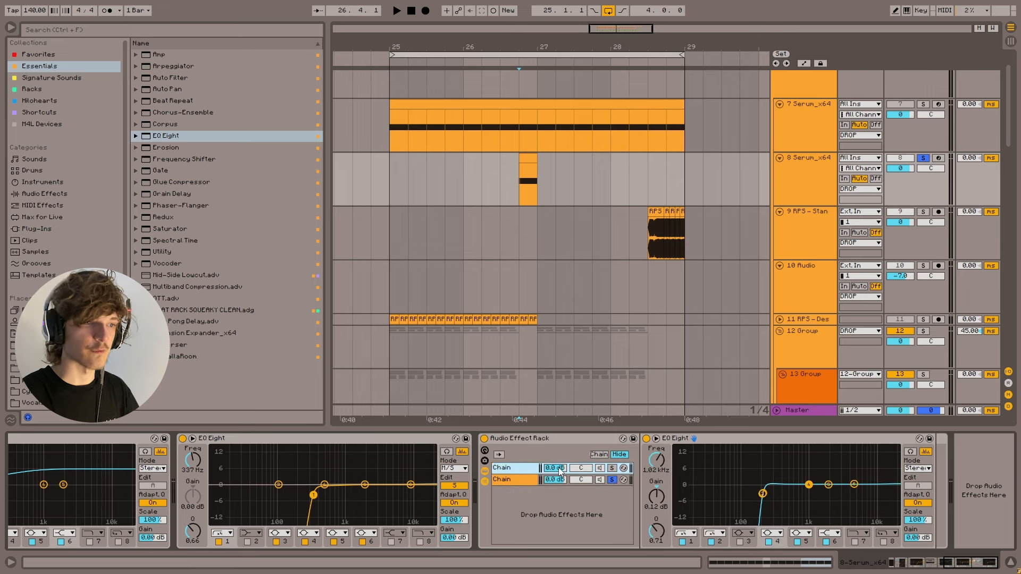
click(508, 481)
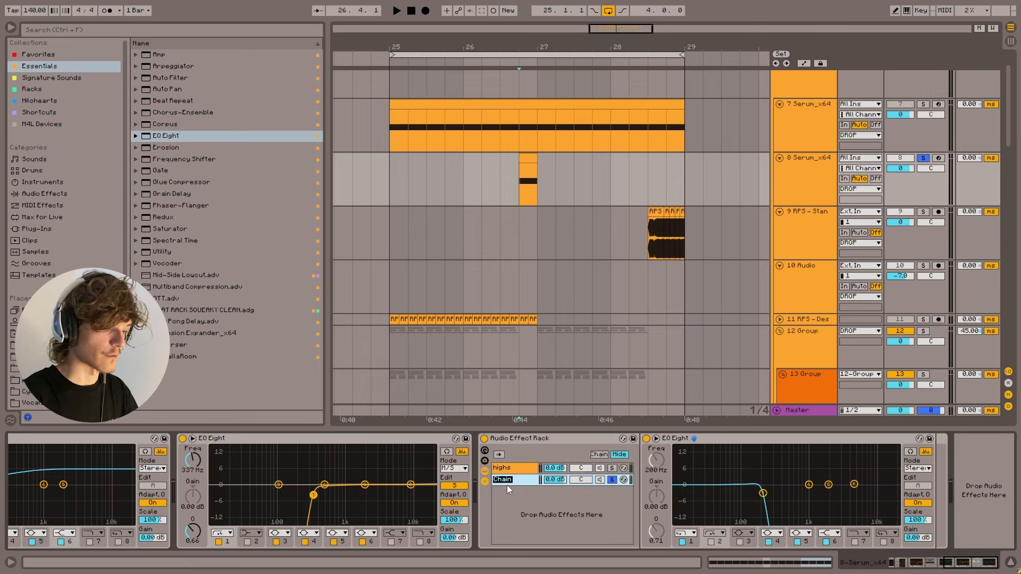
text(low)
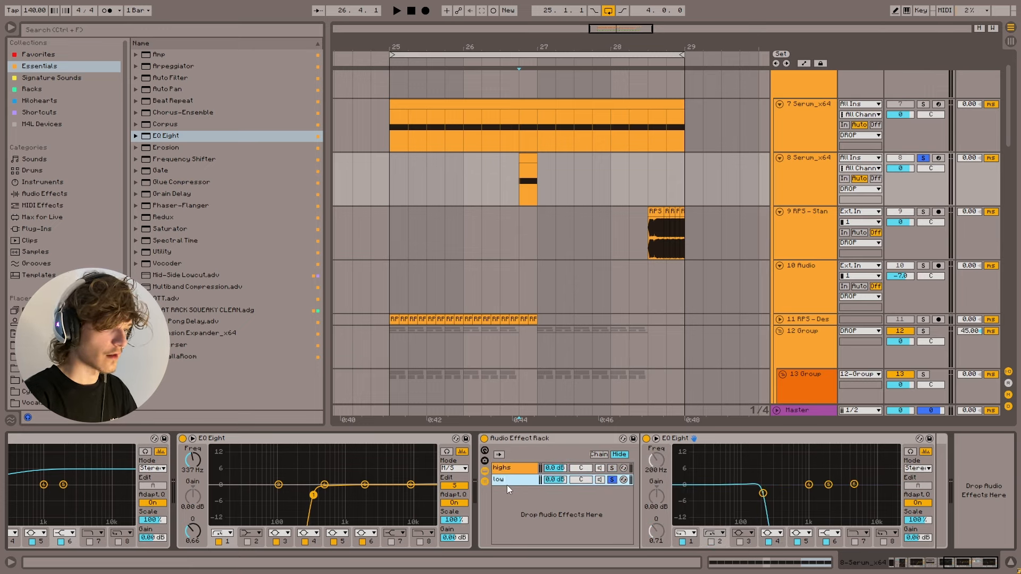
text(s)
- Play the growl fill with the lows chain soloed and with the highs chain soloed, then unsolo both chains
click(507, 171)
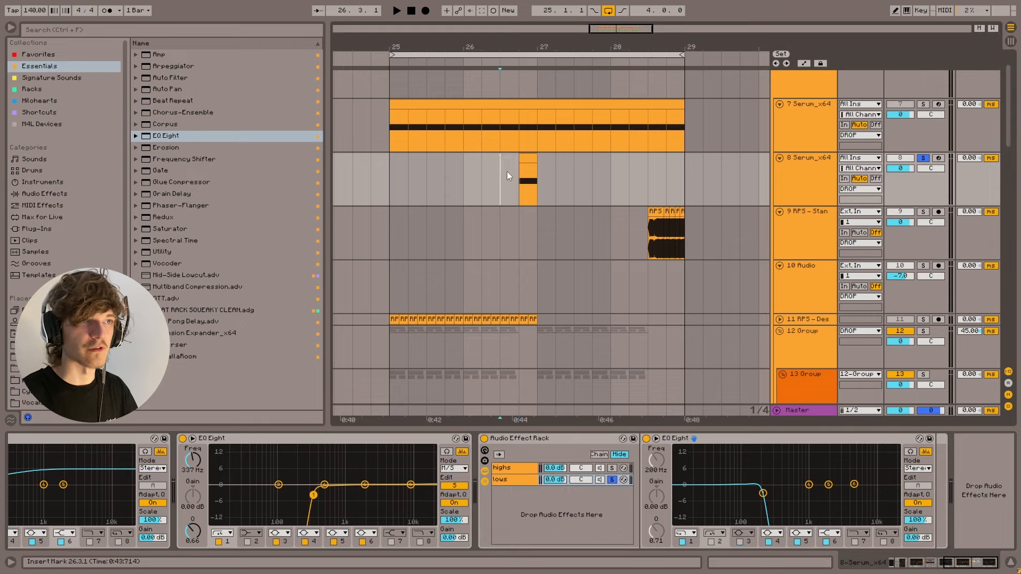
key(space)
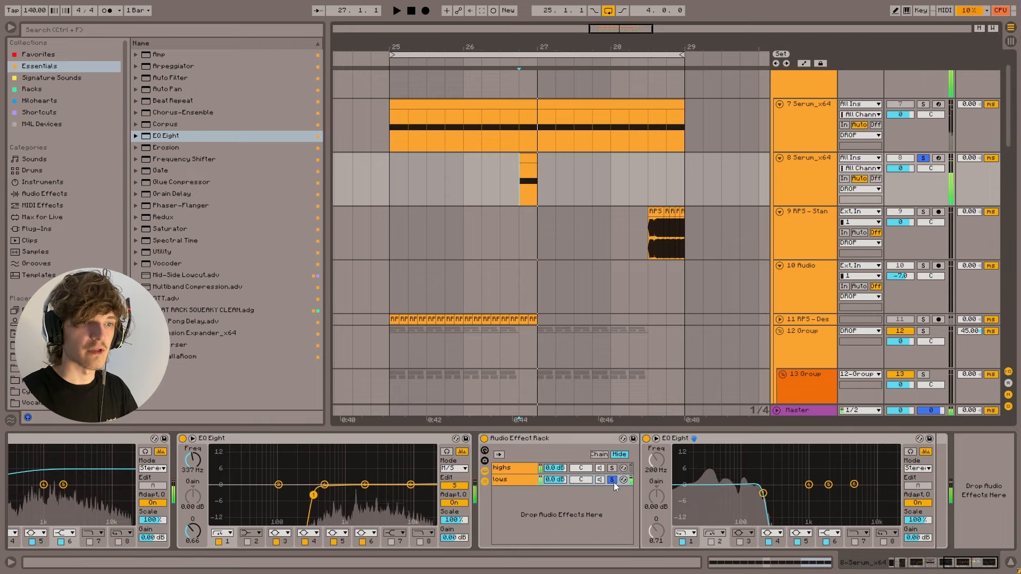
key(Up)
click(611, 468)
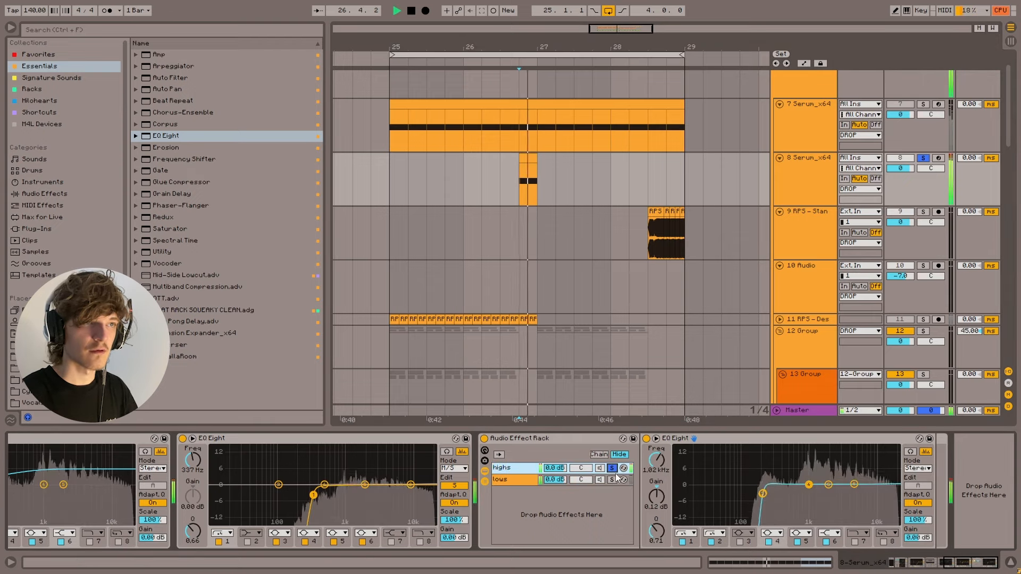
click(529, 203)
key(space)
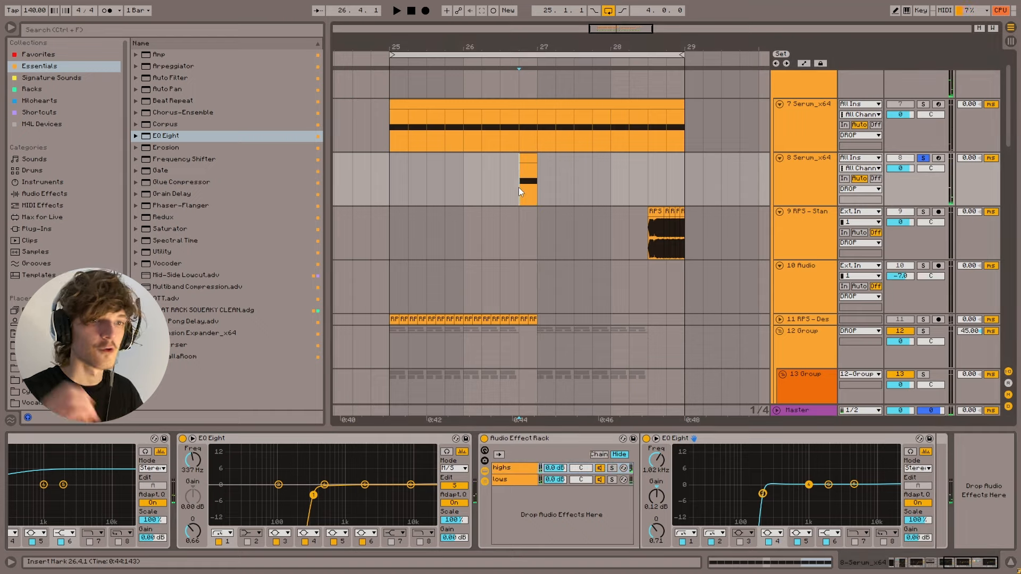
- Add a Frequency Shifter after the EQ Eight in the highs chain and set its Frequency to -160 Hz while playing the fill
click(177, 158)
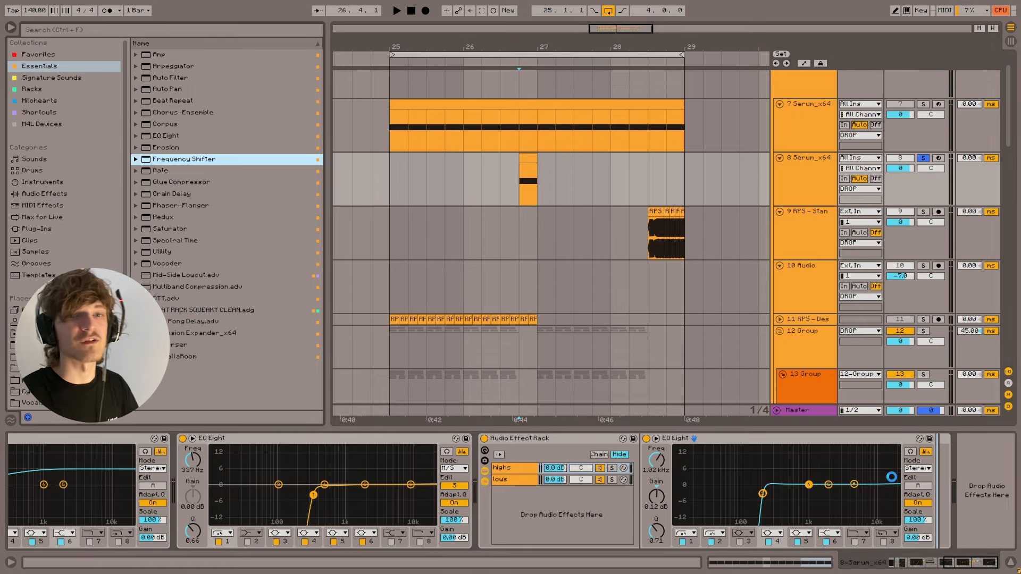
key(Return)
key(space)
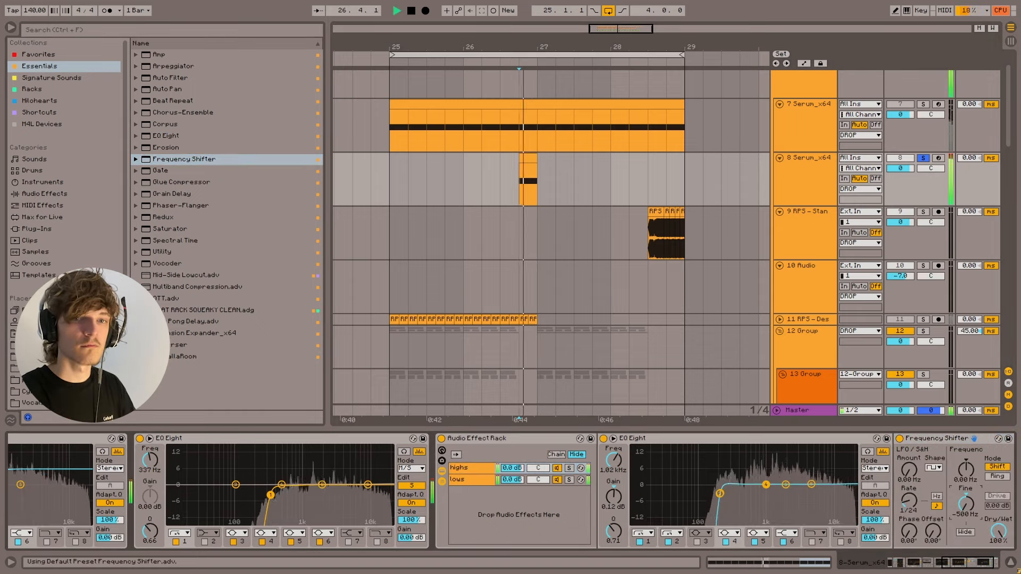
key(space)
key(space)
drag(966, 469, 966, 480)
key(space)
key(space)
key(space)
key(space)
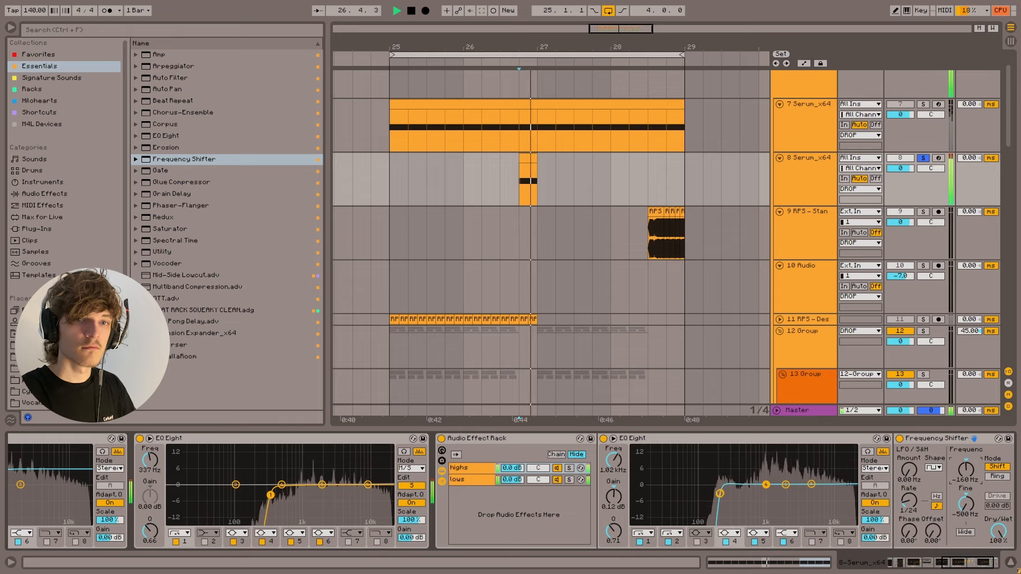
key(space)
- Add another EQ Eight after the Frequency Shifter in the highs chain, with a low cut at 206 Hz, and play the fill
scroll(967, 474, down, 3)
drag(156, 135, 896, 492)
key(space)
click(843, 492)
key(space)
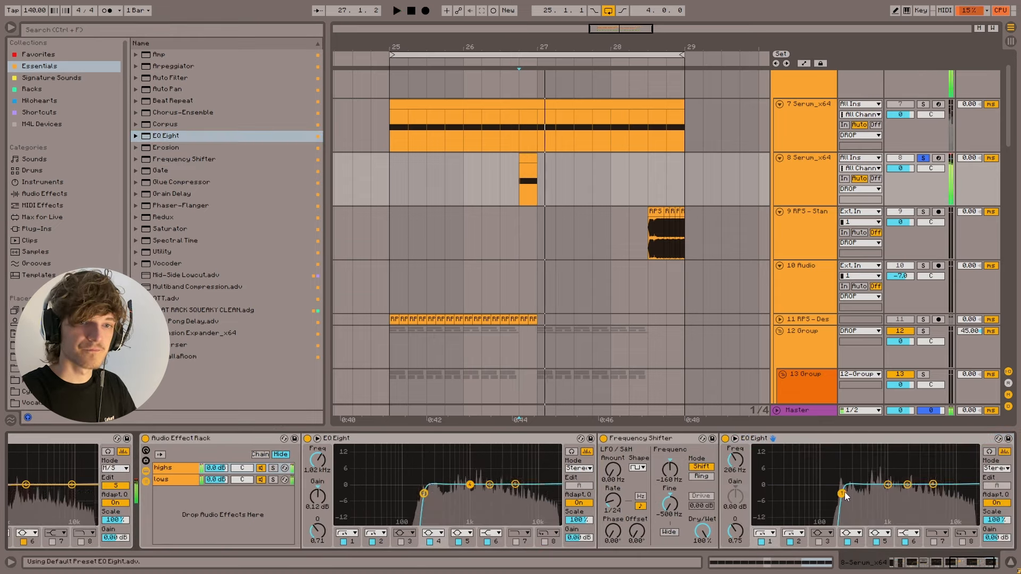
key(space)
key(space)
- Solo the highs chain of the rack and play the frequency-shifted fill
scroll(412, 493, up, 2)
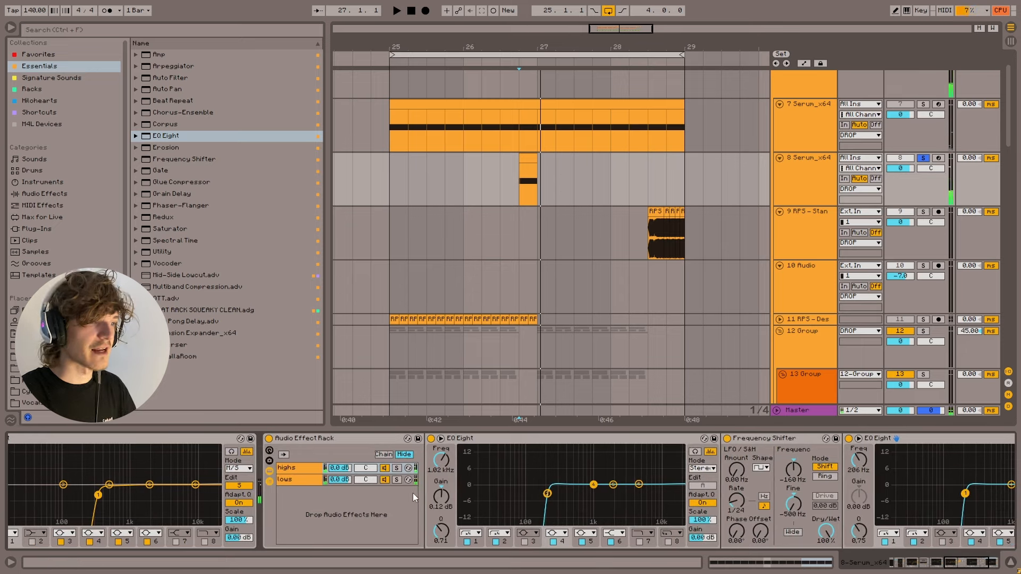
click(396, 468)
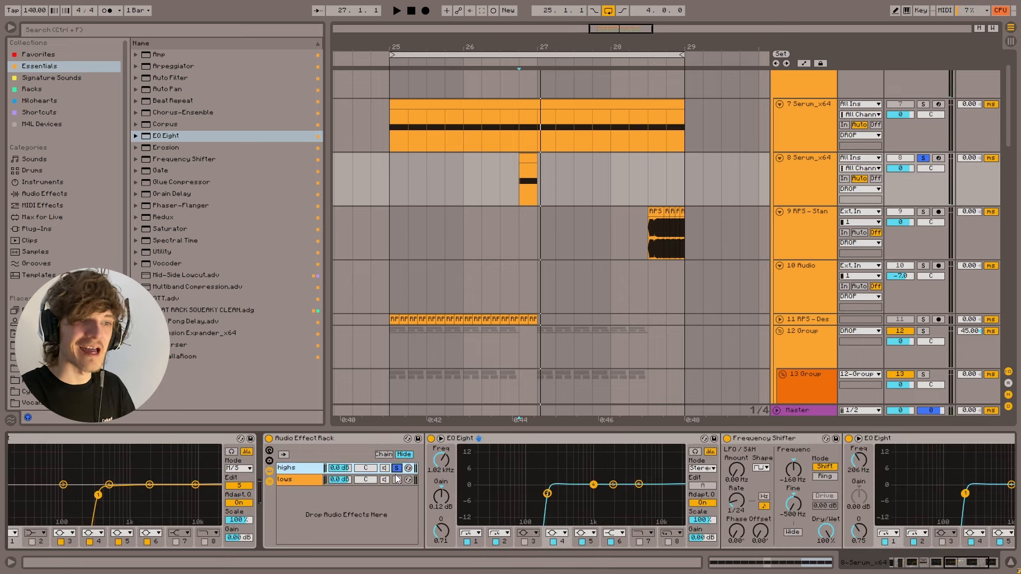
key(space)
key(space)
- Solo the lows chain, lower its EQ Eight high cut to 153 Hz, and set the EQ's output gain to 3 dB
click(396, 479)
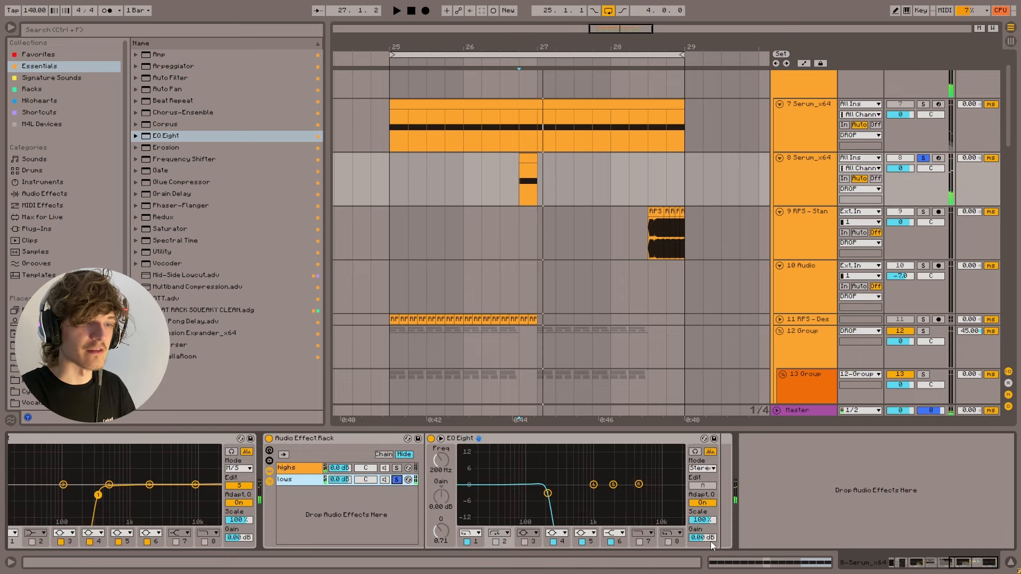
key(space)
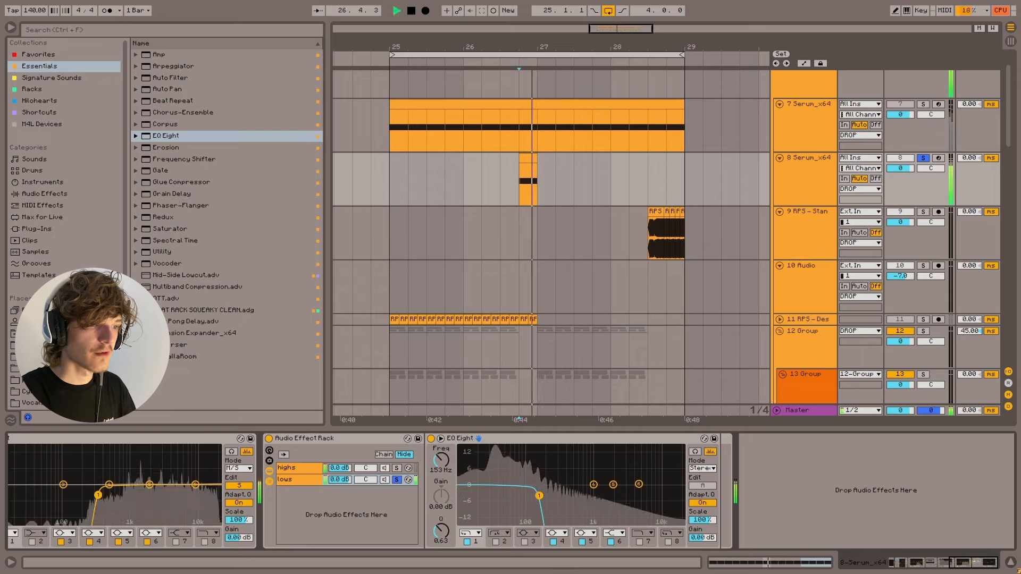
key(space)
click(708, 538)
text(3)
key(Return)
key(space)
key(space)
key(space)
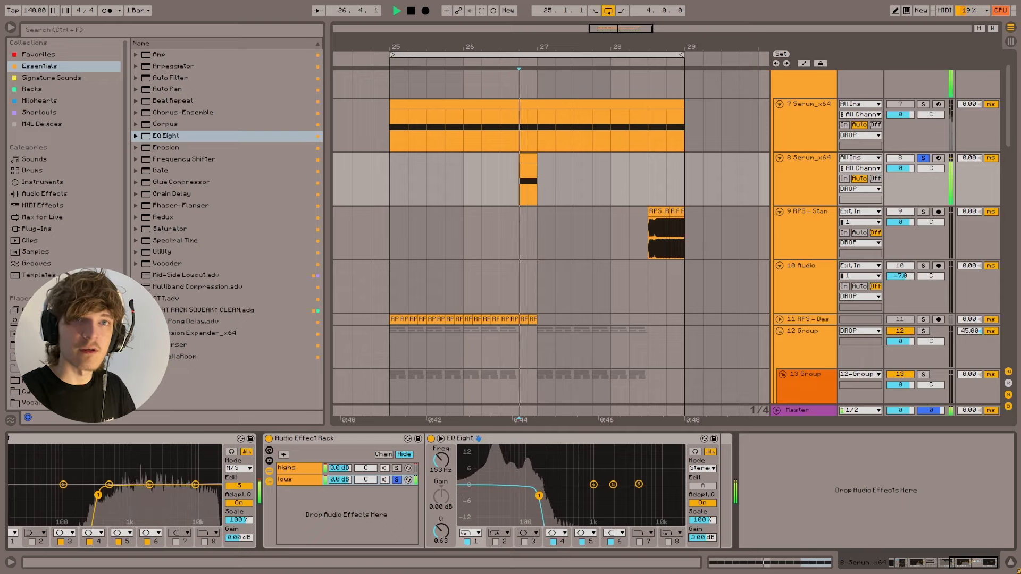
- Unsolo the lows chain and balance the rack with highs at -2.0 dB and lows at 1.6 dB while playing the fill
click(397, 479)
scroll(474, 356, up, 1)
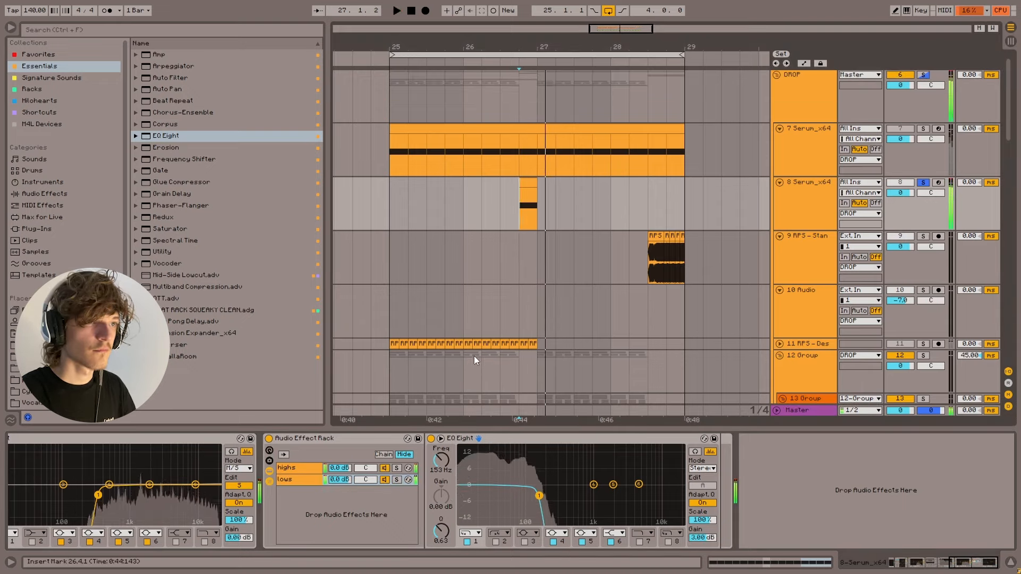
key(space)
key(space)
drag(338, 480, 339, 463)
key(space)
key(space)
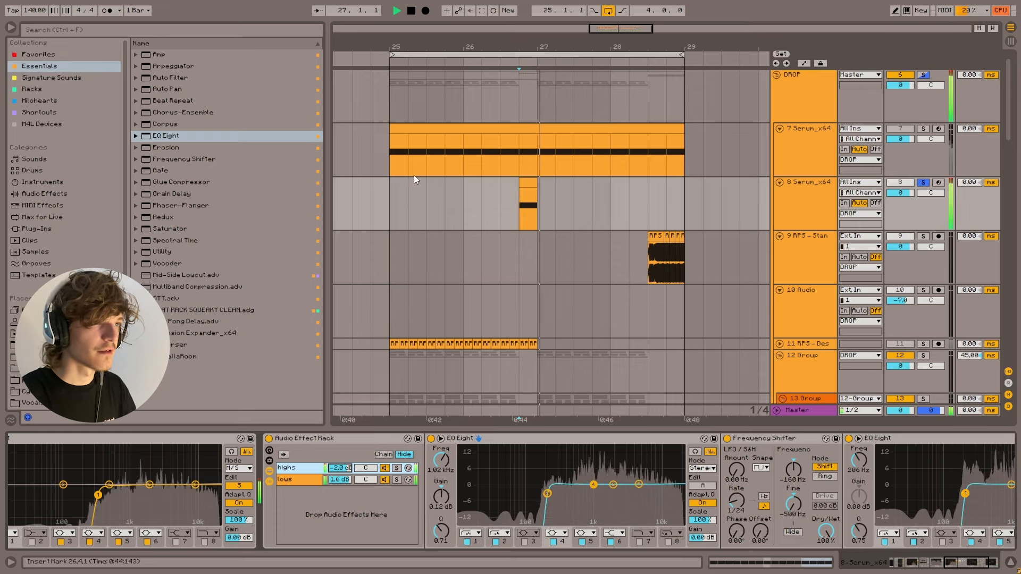
- Unsolo track 8 and play the drop to check the processed growl fill in context
click(392, 192)
key(space)
key(space)
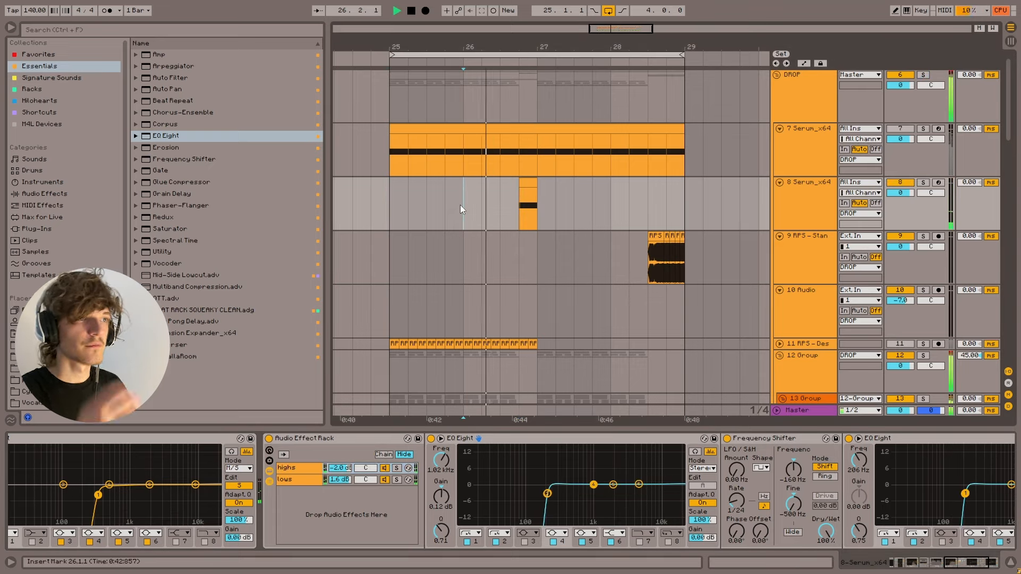
click(513, 205)
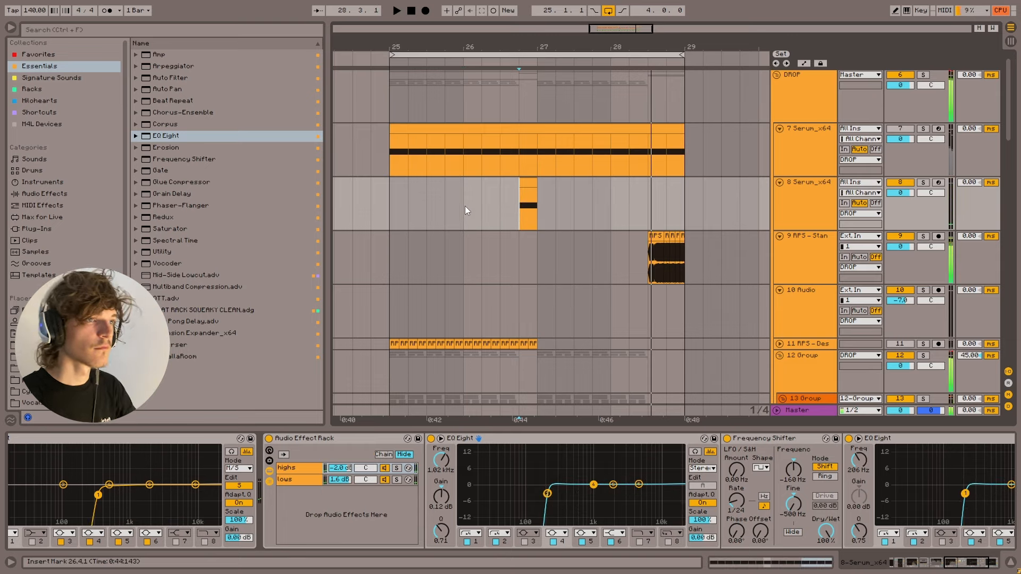
scroll(580, 208, down, 2)
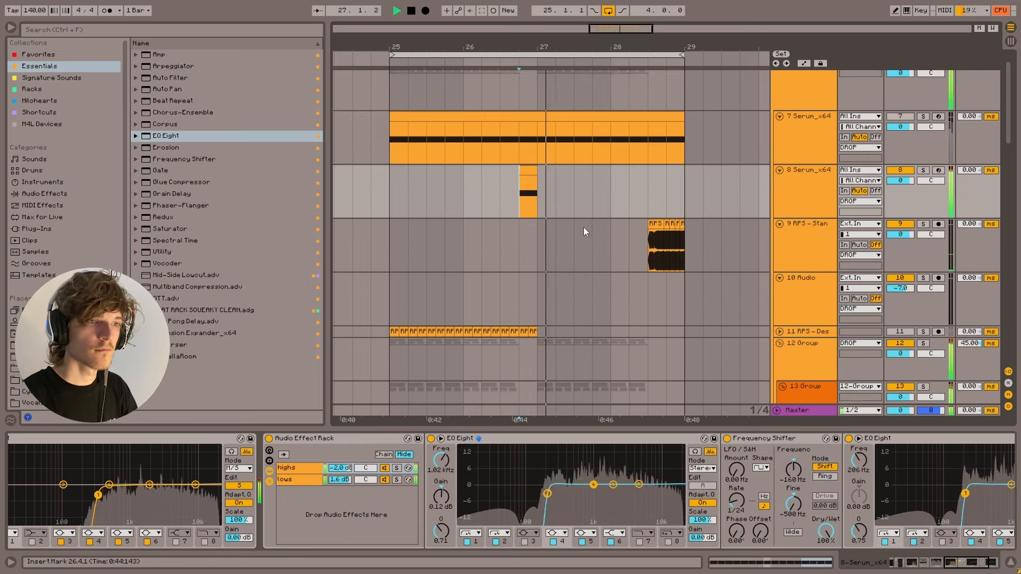
click(518, 180)
key(space)
- Add an Amp after the rack on track 8 and raise its Gain to 4.92 during playback
double_click(156, 54)
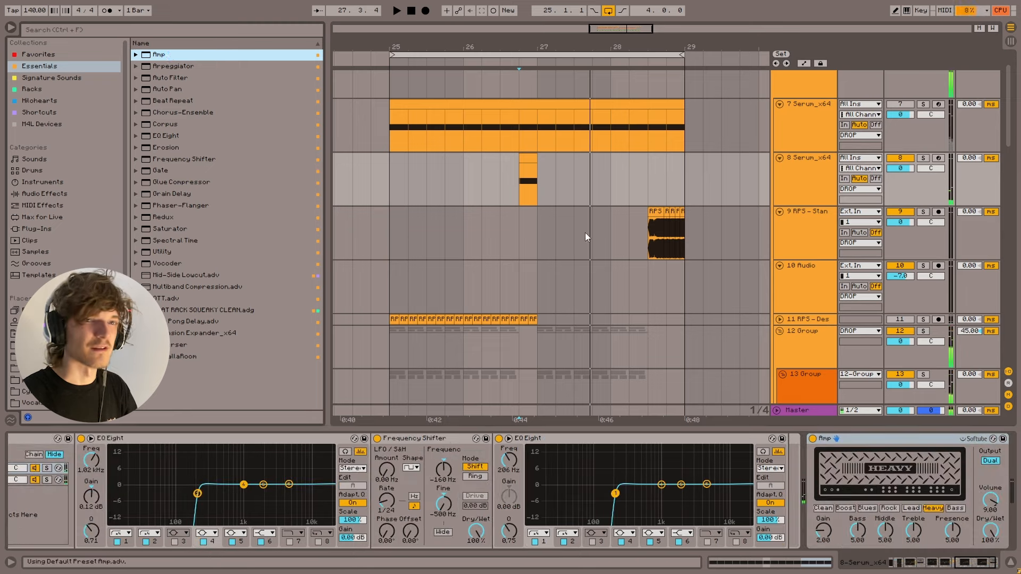
key(space)
drag(821, 530, 821, 510)
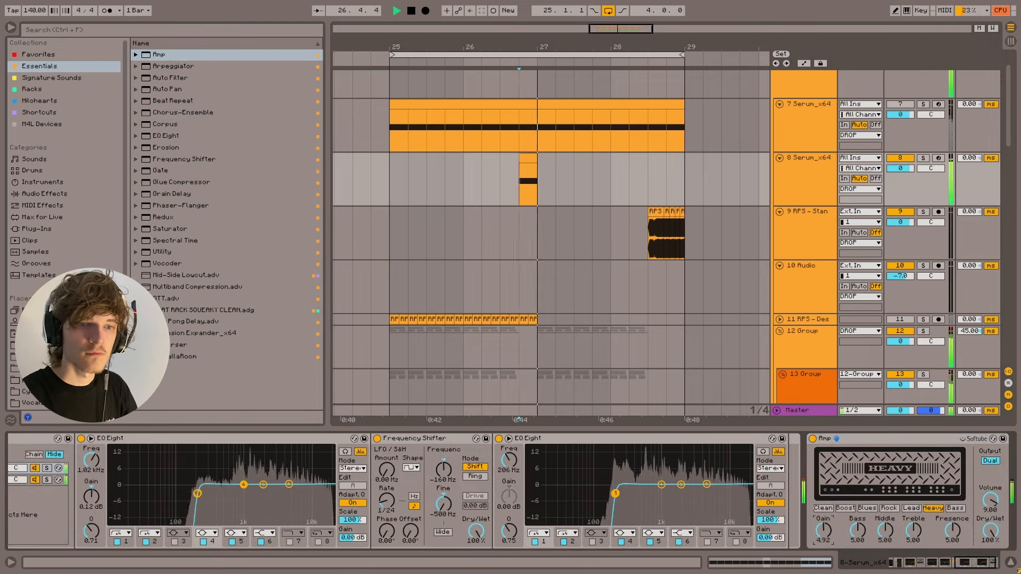
- Set the Amp's Gain on track 8 to 4.37 and add an EQ Eight after it
drag(822, 511, 822, 513)
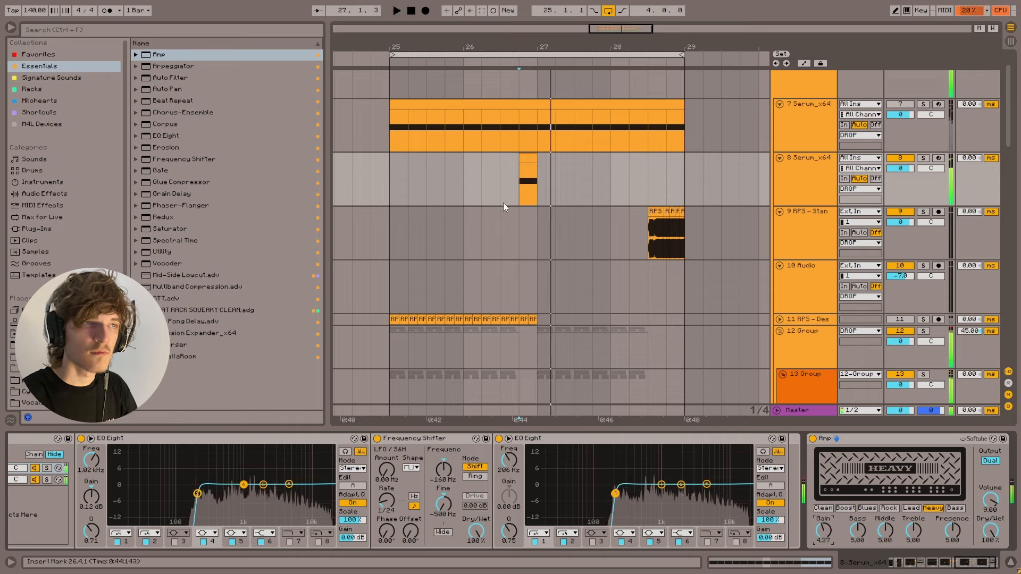
click(479, 185)
drag(166, 136, 809, 515)
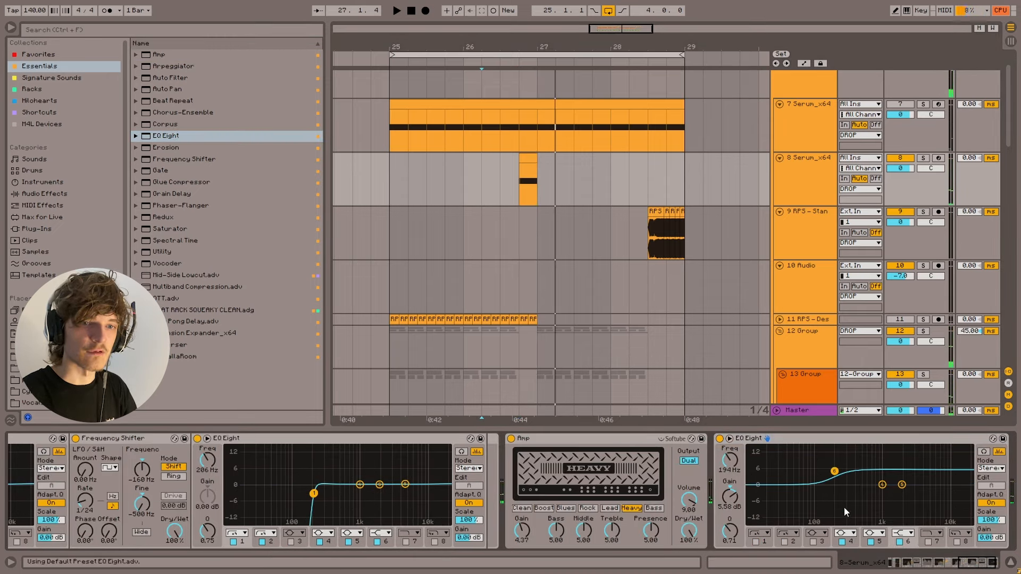
- Shape a -4.83 dB dip at 220 Hz with a Q of 1.15 in the EQ Eight after the Amp during playback
key(space)
mouse_move(833, 470)
mouse_down()
mouse_move(856, 483)
mouse_move(835, 501)
mouse_move(819, 498)
mouse_move(845, 497)
mouse_move(817, 499)
mouse_move(839, 497)
mouse_up()
key(space)
key(space)
key(space)
key(space)
key(space)
key(space)
key(space)
key(space)
- Play the growl fill on track 8 repeatedly from different start points to judge the EQ dip
click(521, 179)
key(space)
key(space)
key(space)
key(space)
key(space)
key(space)
key(space)
key(space)
key(space)
click(484, 170)
key(space)
key(space)
click(393, 175)
click(519, 179)
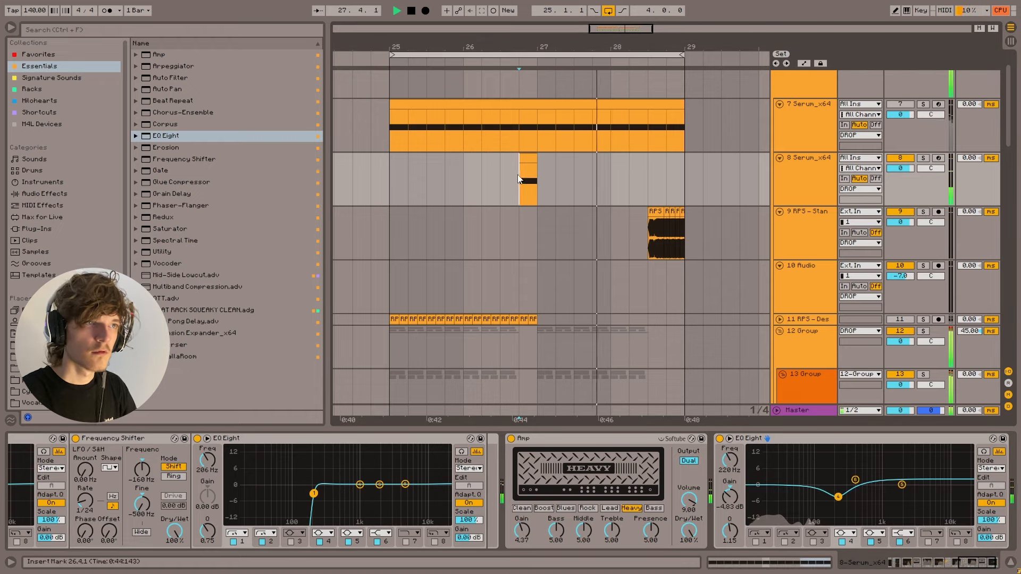
- Add a second EQ Eight at the end of track 8's chain with a 4.83 dB high shelf at 7.91 kHz
double_click(175, 135)
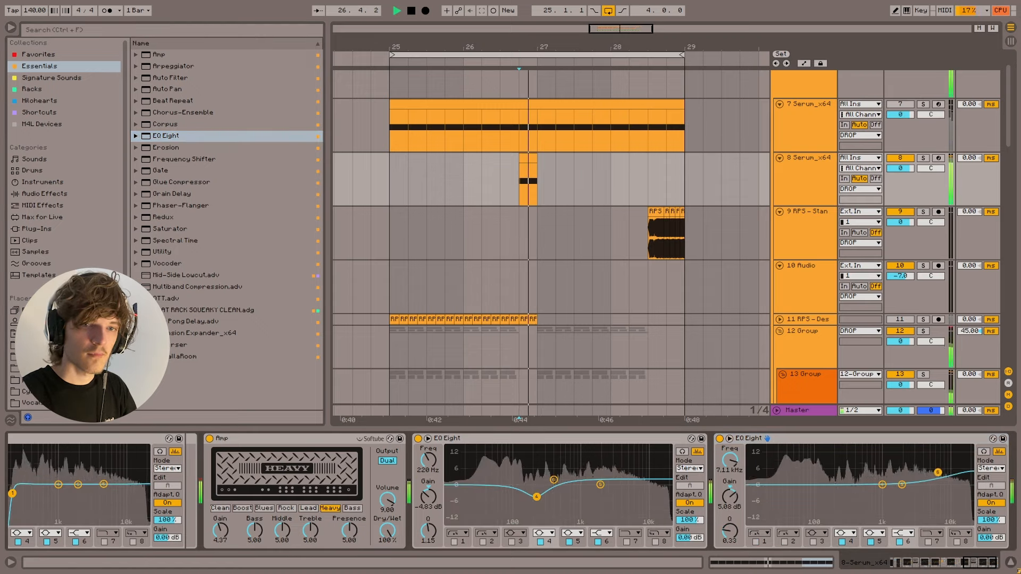
drag(928, 484, 940, 473)
key(space)
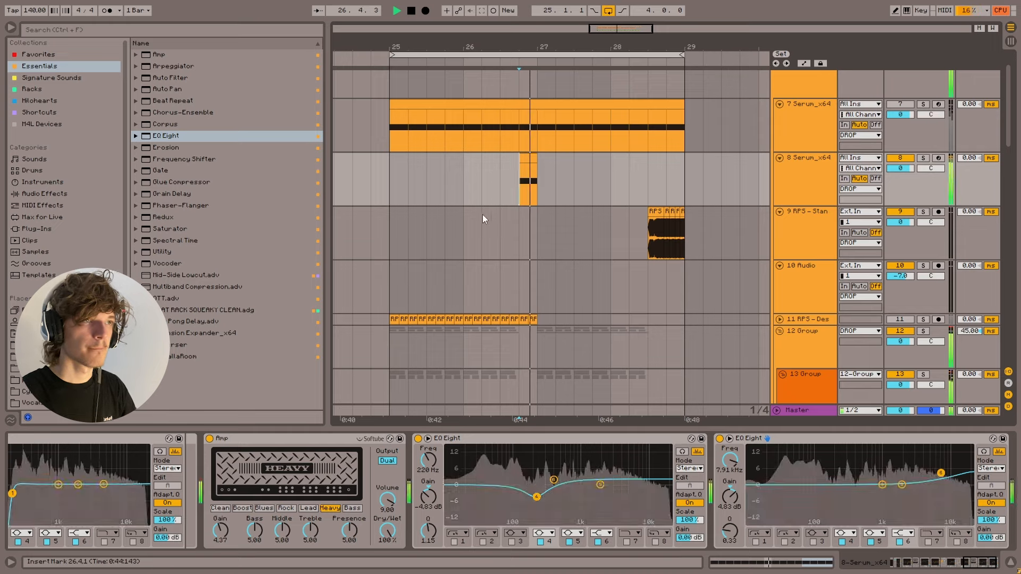
- Play the section leading into the growl fill on track 8 to check its timing against the drop
scroll(395, 166, up, 2)
click(395, 166)
scroll(513, 199, down, 2)
click(513, 199)
scroll(500, 192, up, 3)
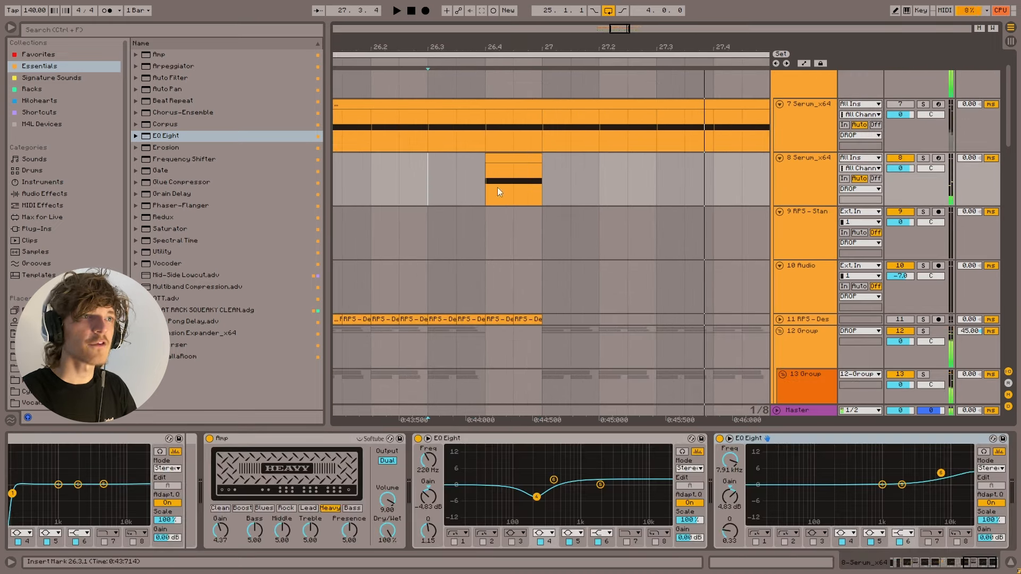
drag(500, 162, 510, 157)
click(398, 184)
key(space)
key(space)
- Set track 8's Track Delay to 45 ms and play the fill from bar 26.4
click(429, 178)
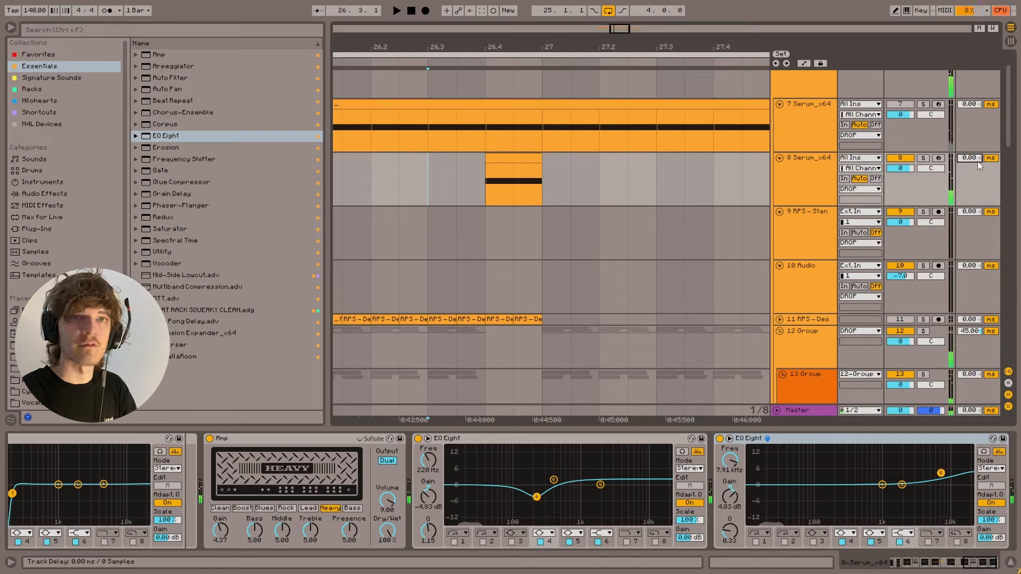
text(45)
key(Return)
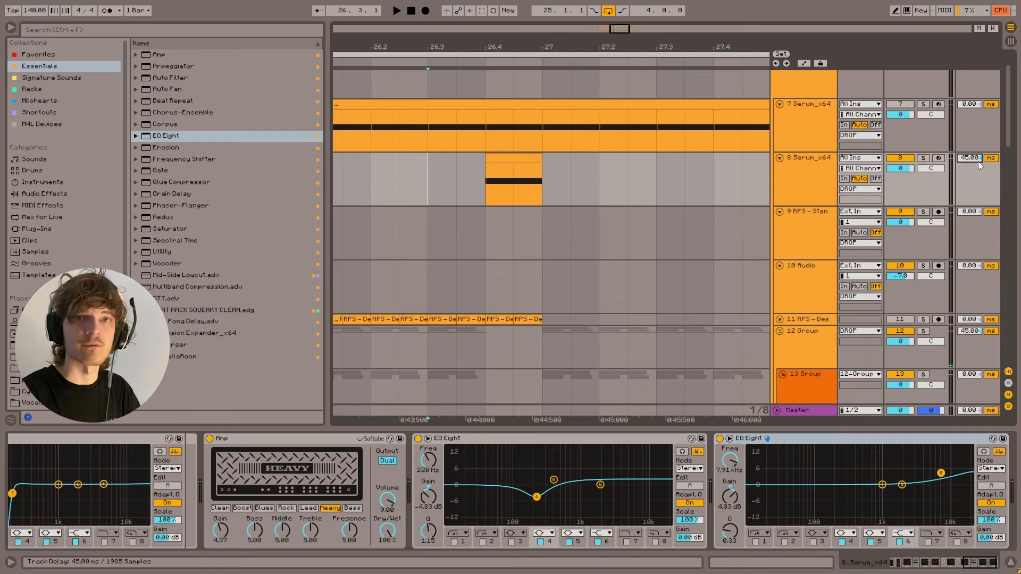
click(479, 181)
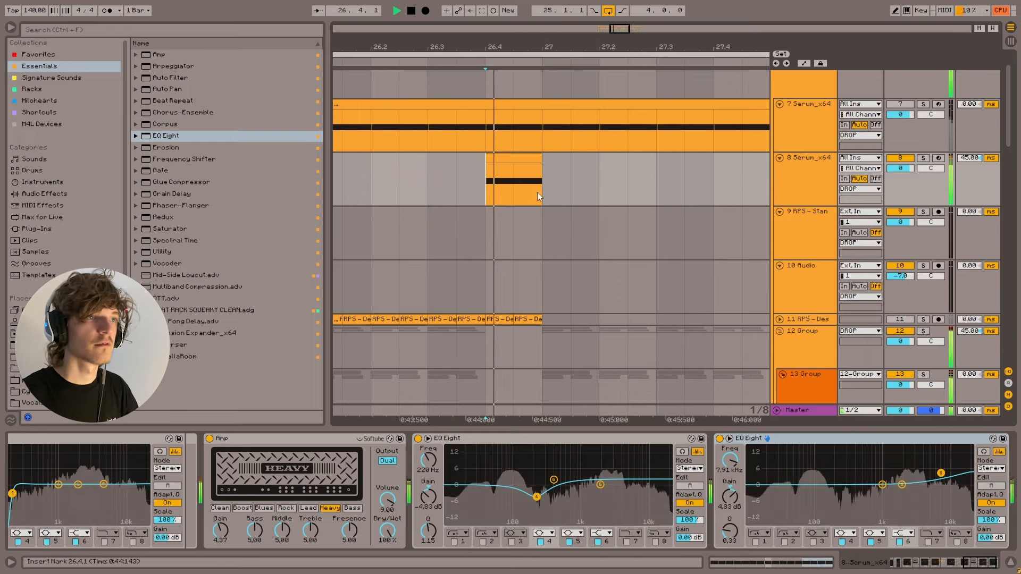
- Play the drop from bar 25 to check the delayed growl fill in context
scroll(537, 188, up, 2)
drag(620, 28, 619, 8)
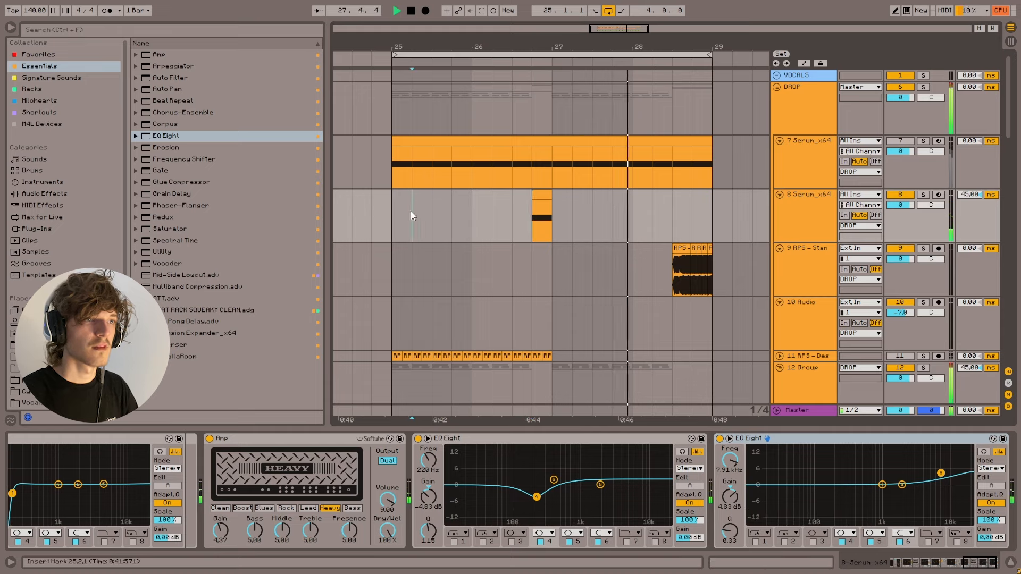
click(394, 216)
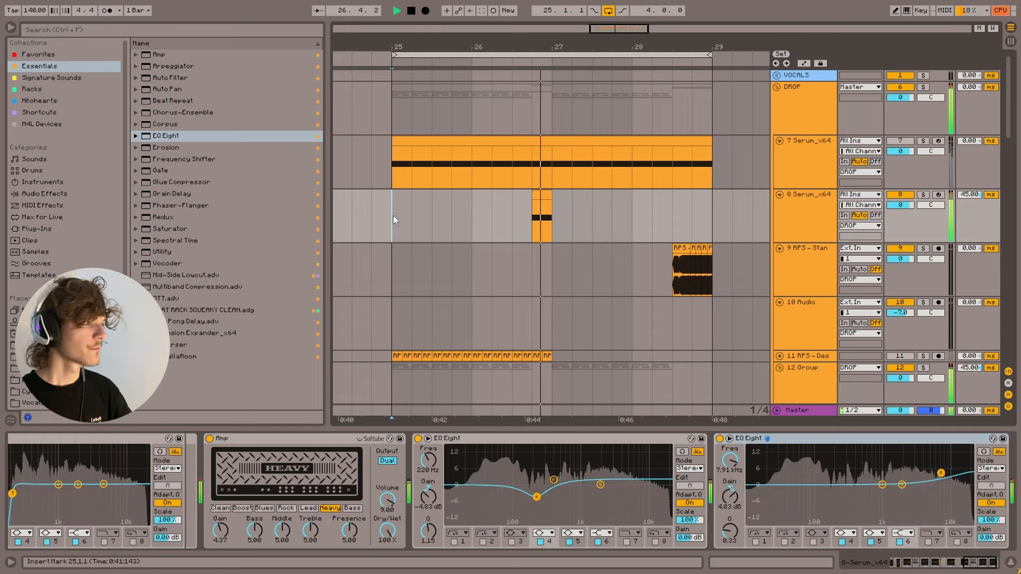
scroll(519, 177, down, 2)
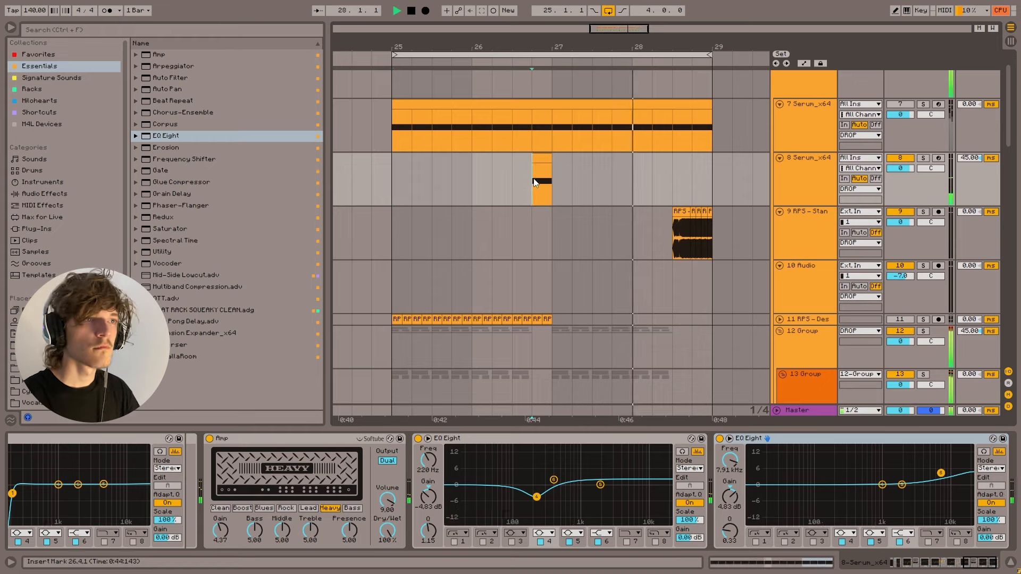
scroll(543, 186, down, 1)
- Add an Amp after the Saturator on track 9, setting its Bass to 10 and Gain to 3.81 during playback
click(567, 200)
click(665, 209)
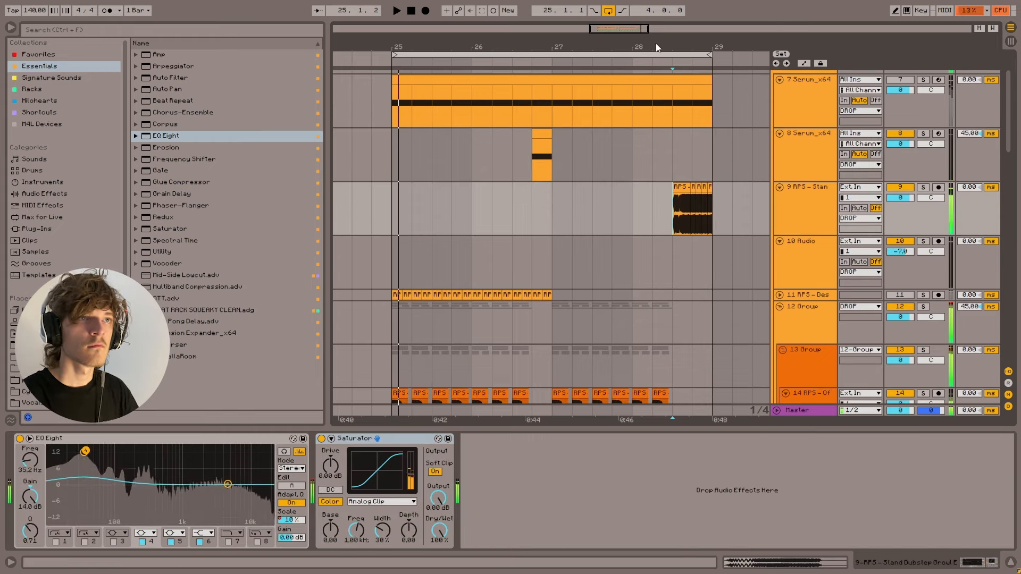
key(space)
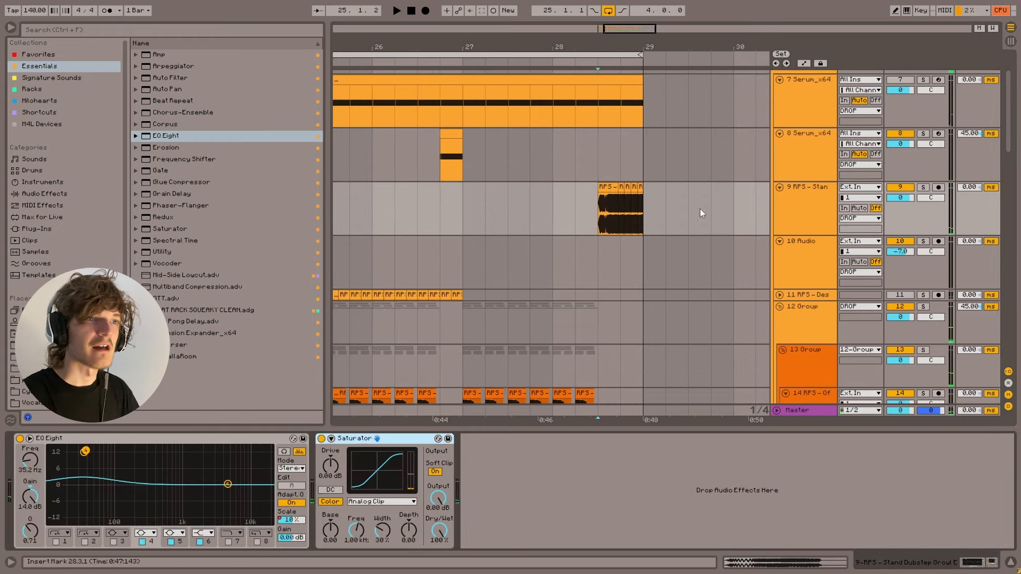
drag(161, 54, 465, 456)
click(484, 535)
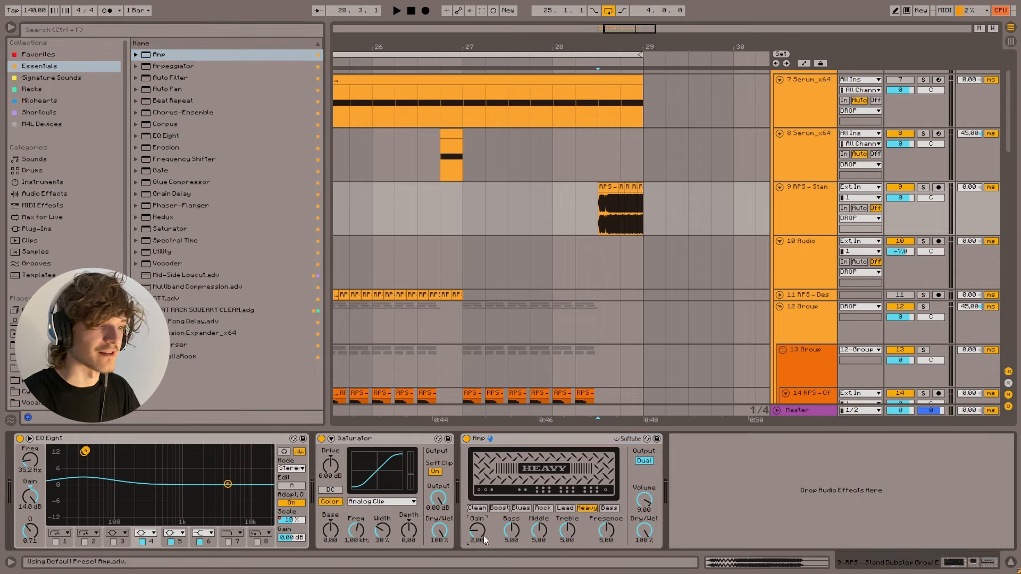
key(space)
drag(515, 533, 516, 480)
drag(481, 533, 480, 514)
key(space)
key(space)
key(space)
key(space)
key(space)
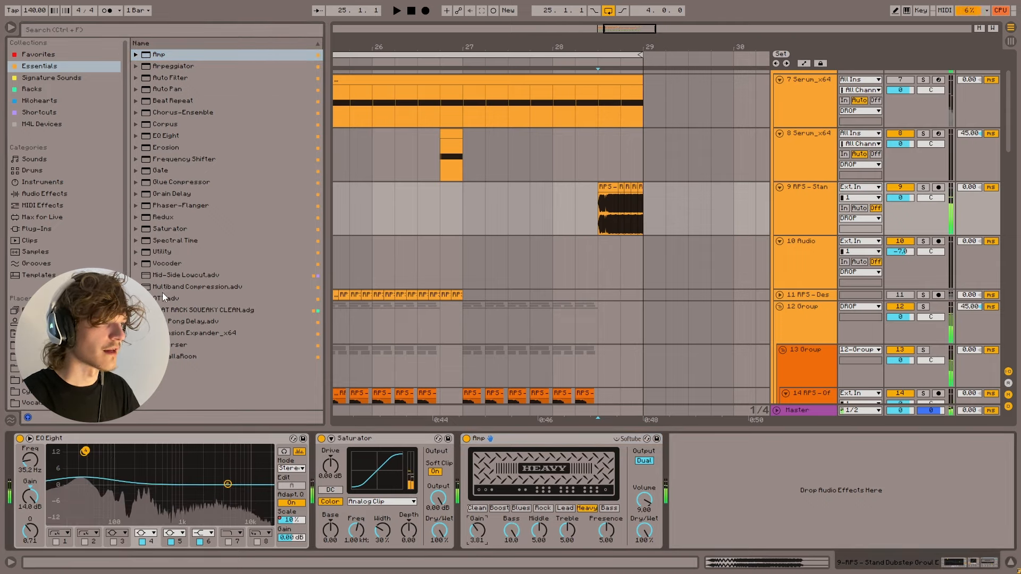
- Add the OTT preset after the Amp on track 9 and raise its overall output to 17.9 dB
drag(162, 298, 830, 478)
key(space)
drag(966, 470, 966, 454)
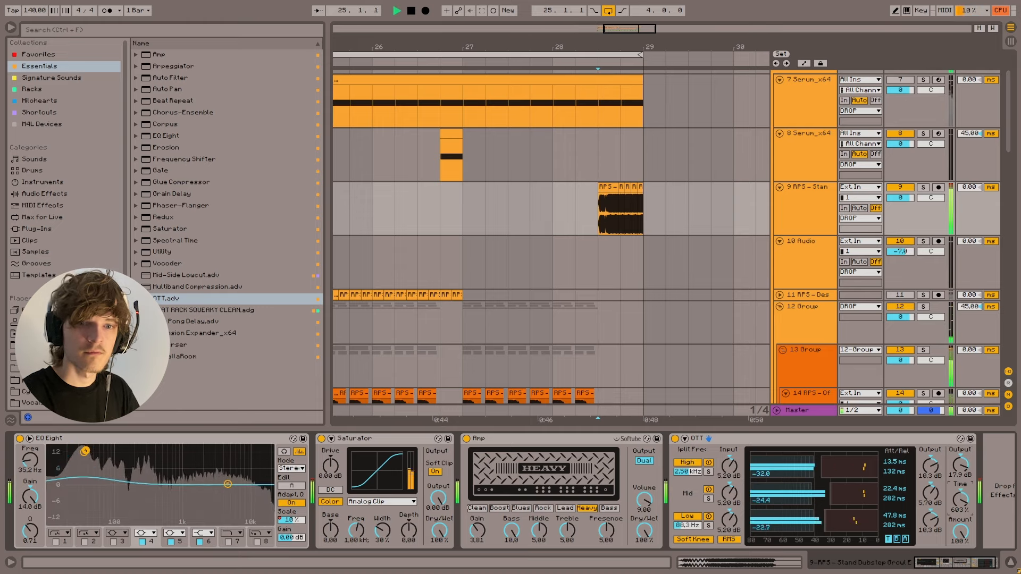
key(space)
click(617, 264)
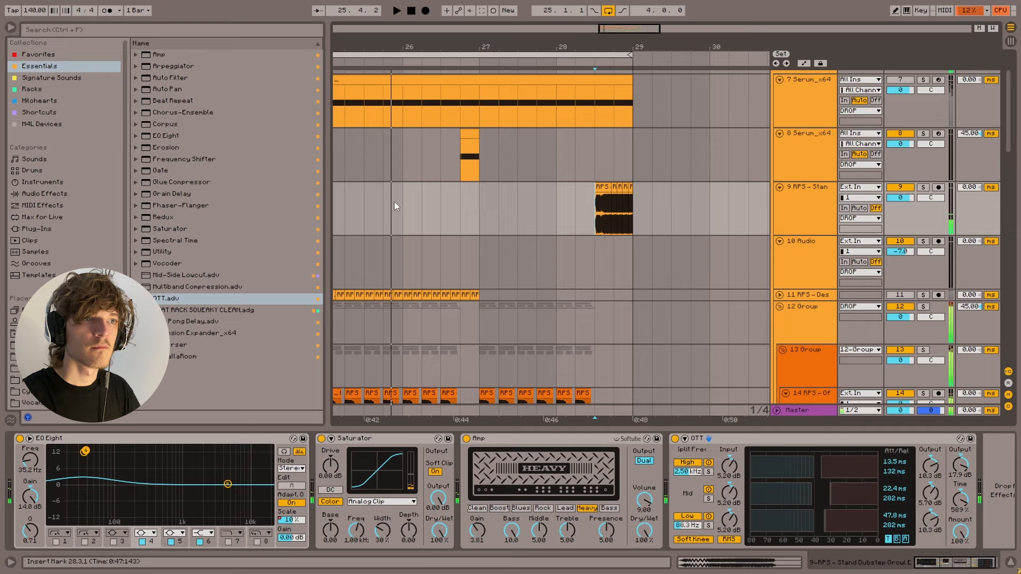
- Add an EQ Eight after OTT on track 9 with a 4.09 dB high shelf at 7.74 kHz and a Q of 0.53
double_click(166, 136)
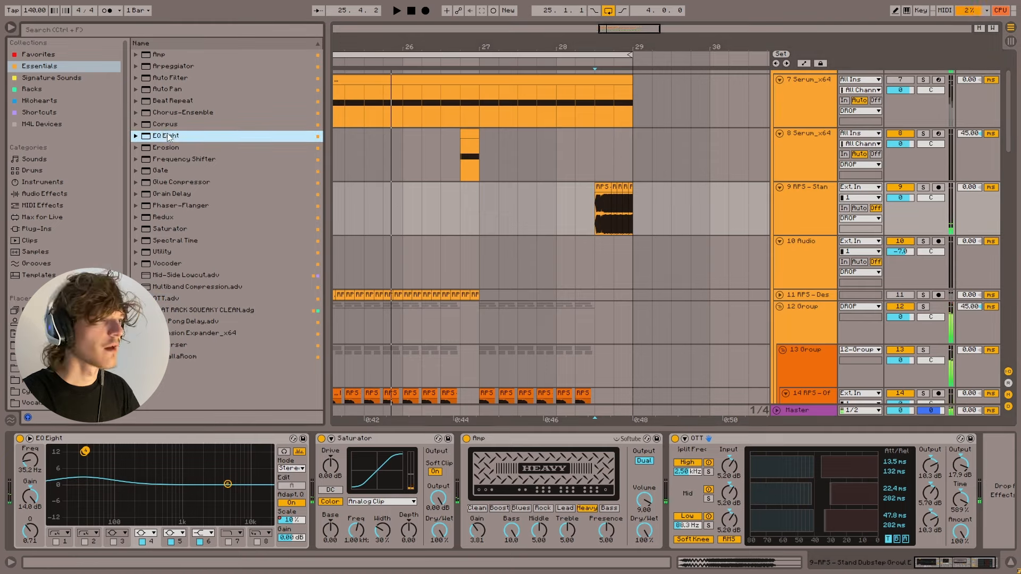
drag(928, 484, 930, 473)
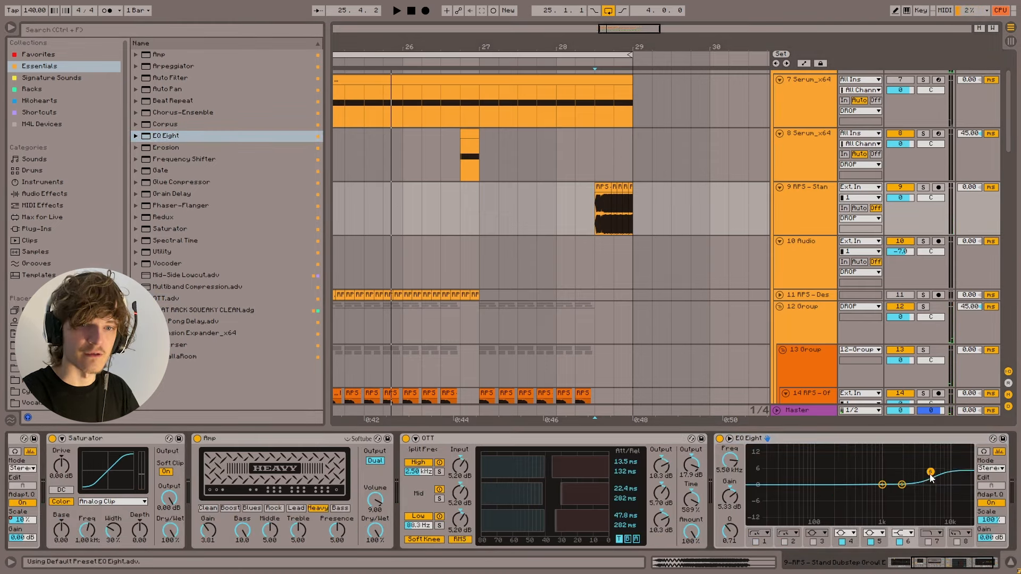
key(space)
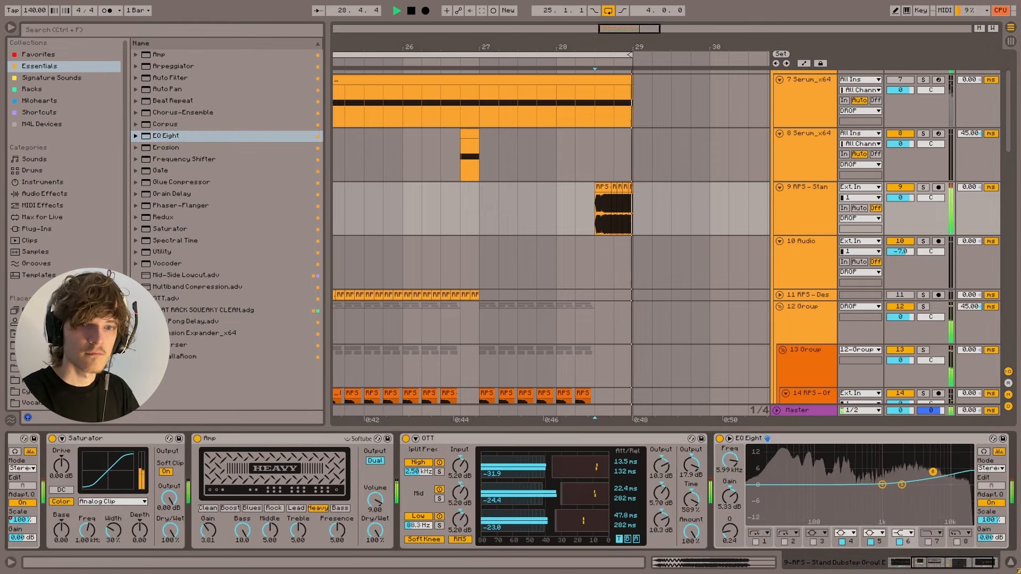
key(space)
key(space)
drag(930, 472, 940, 475)
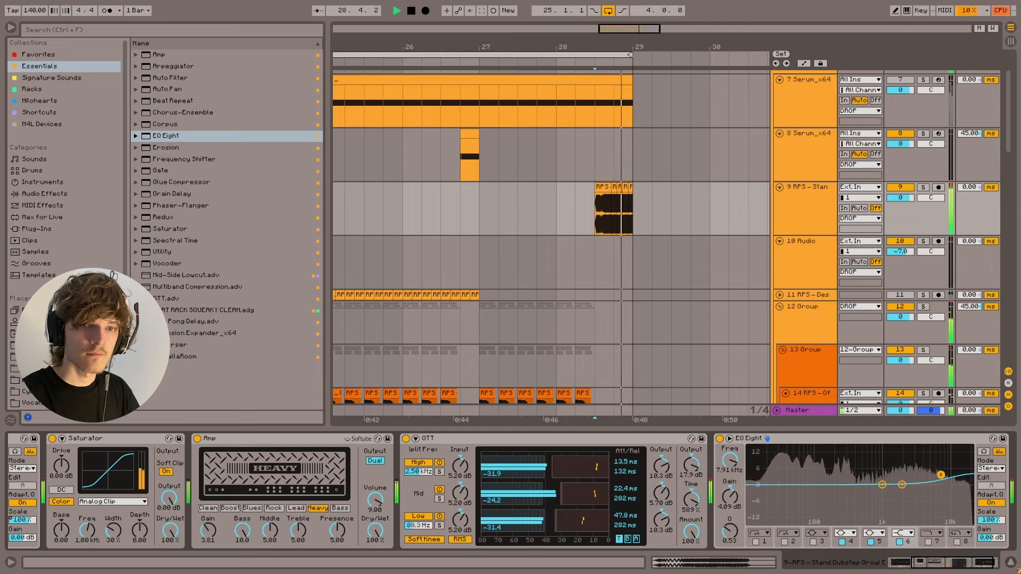
key(space)
key(space)
key(space)
- Solo the Serum bass on track 7 and play it from bar 25
scroll(638, 255, down, 3)
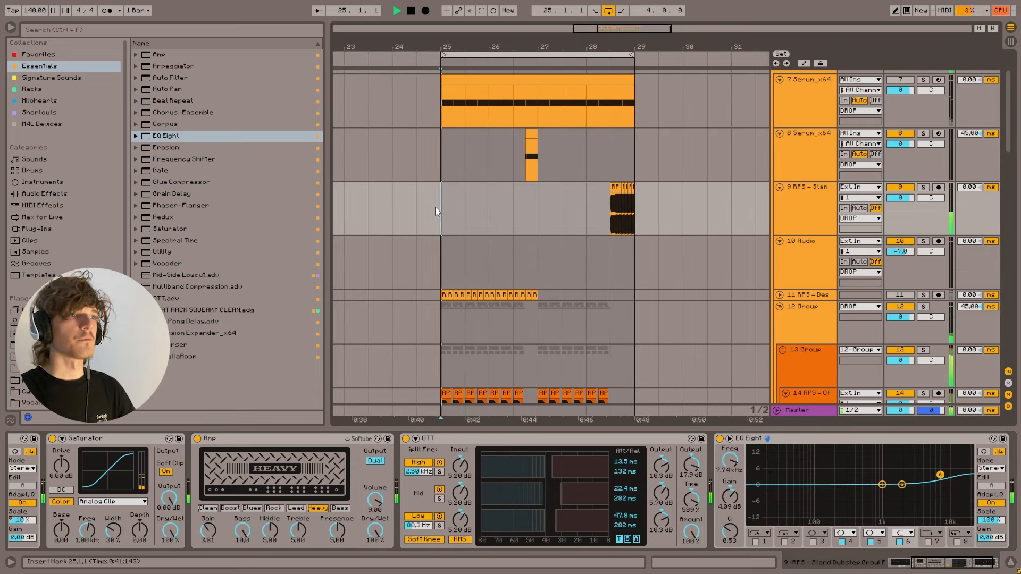
scroll(435, 206, up, 3)
click(472, 159)
click(823, 154)
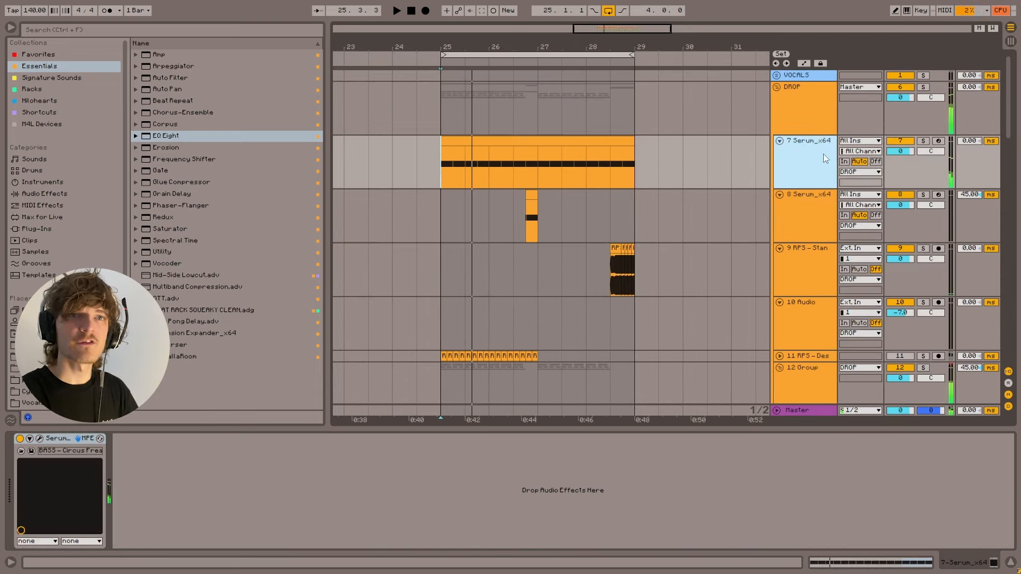
click(923, 141)
key(space)
key(space)
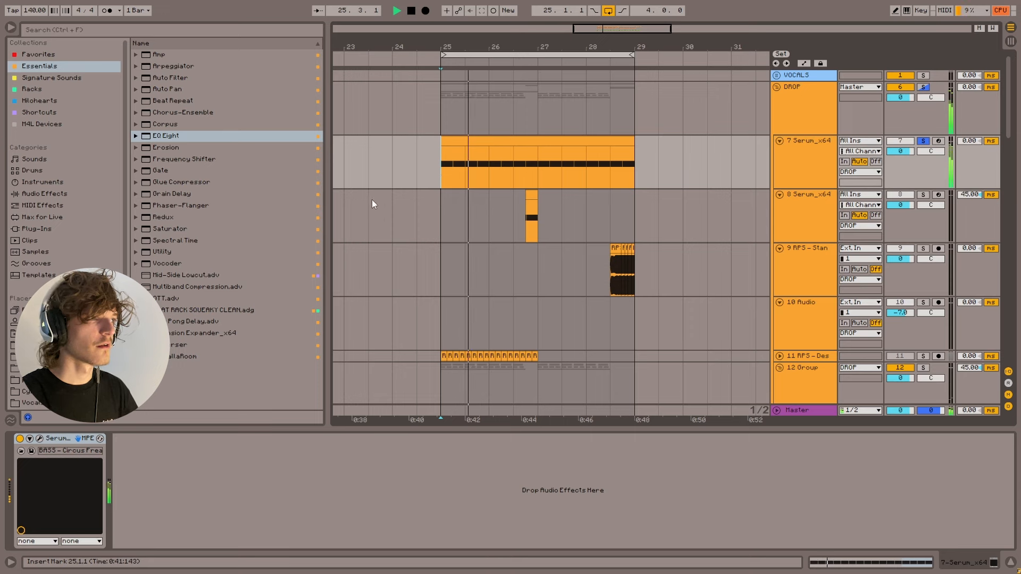
key(space)
- Open track 7's Serum and audition the following bass presets, including Crinkly, Gaming, Original, Terrain and Sirloin
click(39, 438)
click(509, 91)
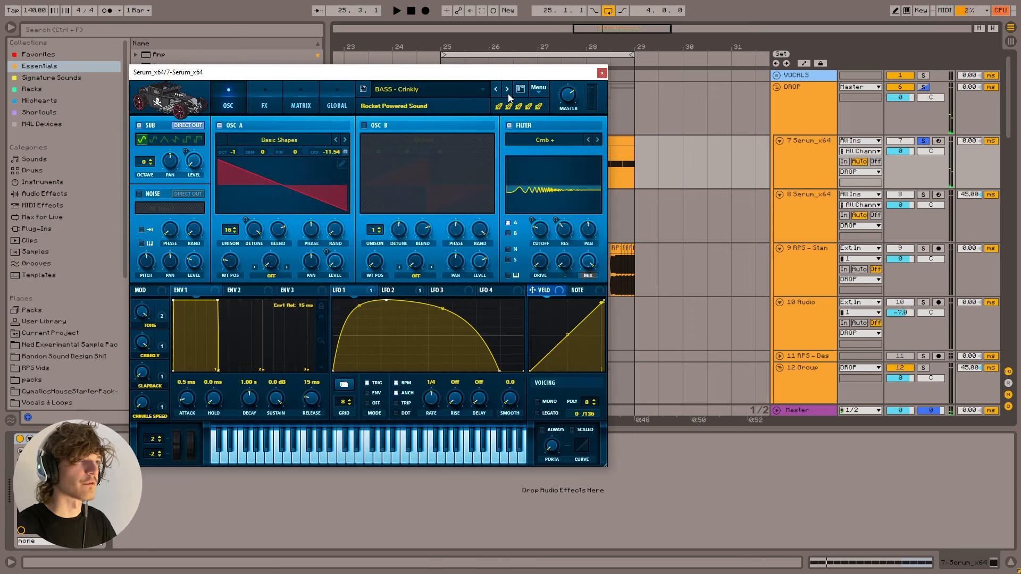
key(space)
key(space)
click(506, 90)
key(space)
click(506, 91)
key(space)
key(space)
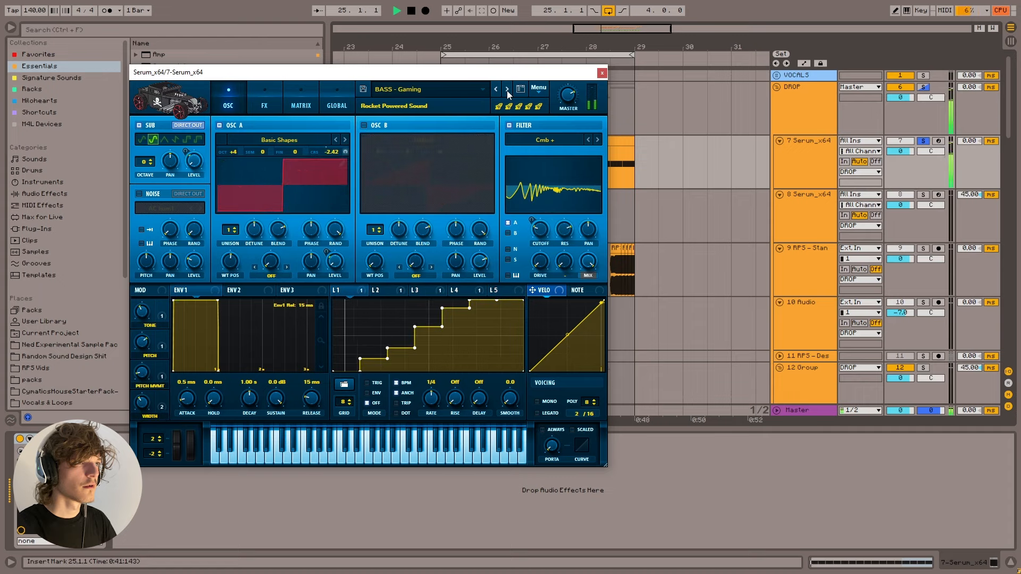
click(506, 90)
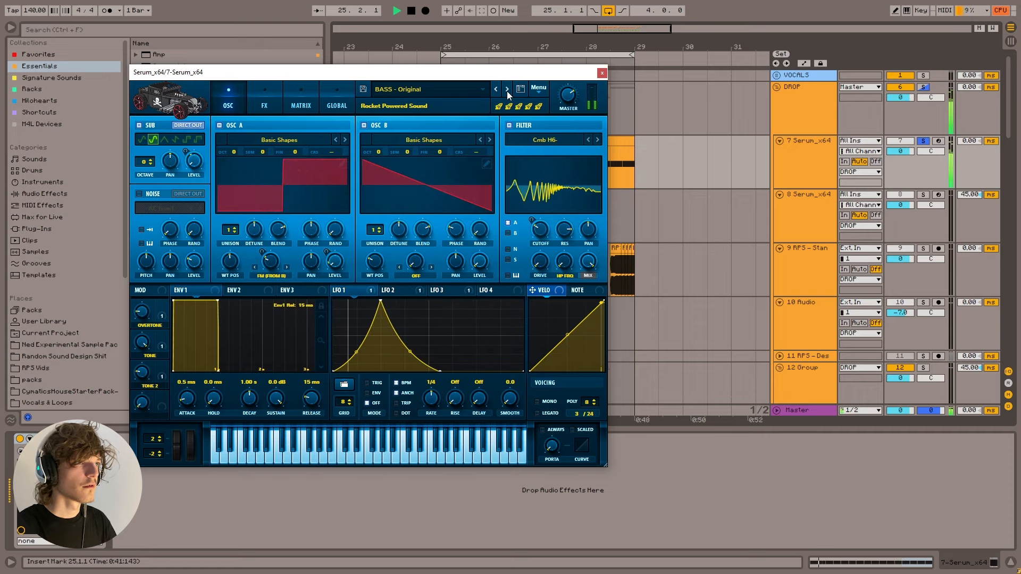
click(507, 90)
key(space)
key(space)
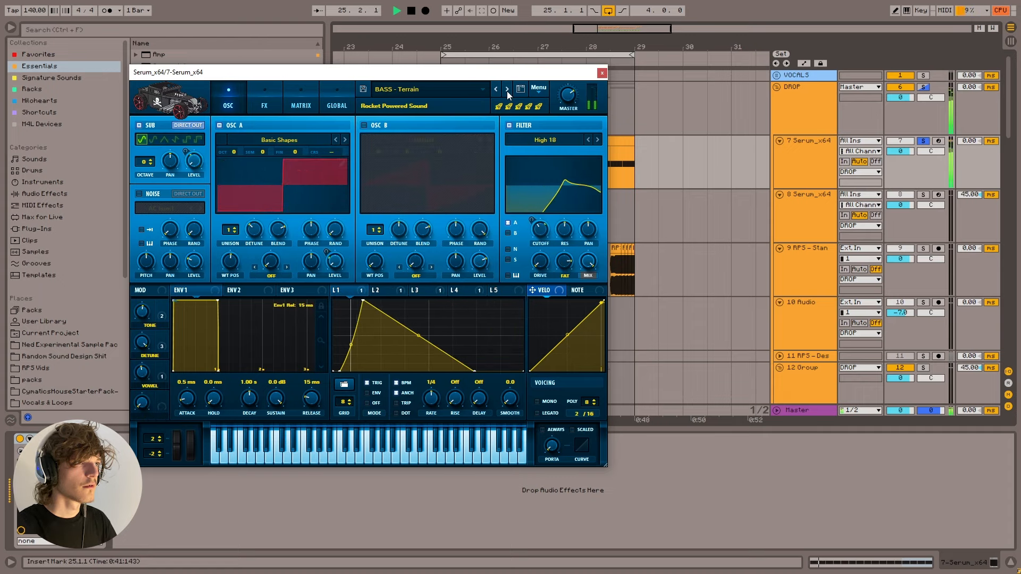
click(506, 91)
key(space)
- Audition the bass presets in reverse order in track 7's Serum, back through Crinkly and Bunny to Boom
click(496, 90)
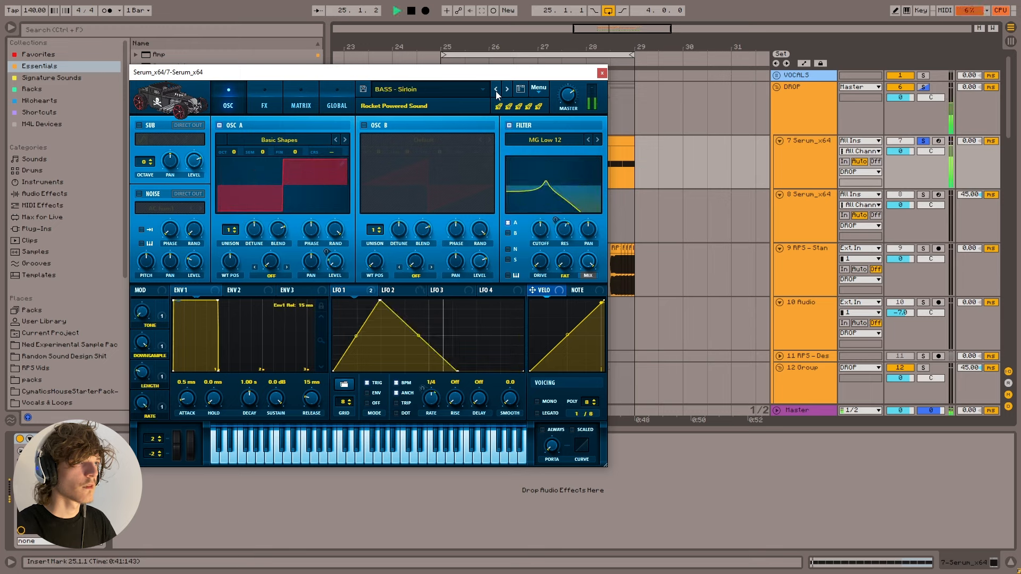
click(495, 91)
click(496, 90)
key(space)
click(496, 90)
click(496, 90)
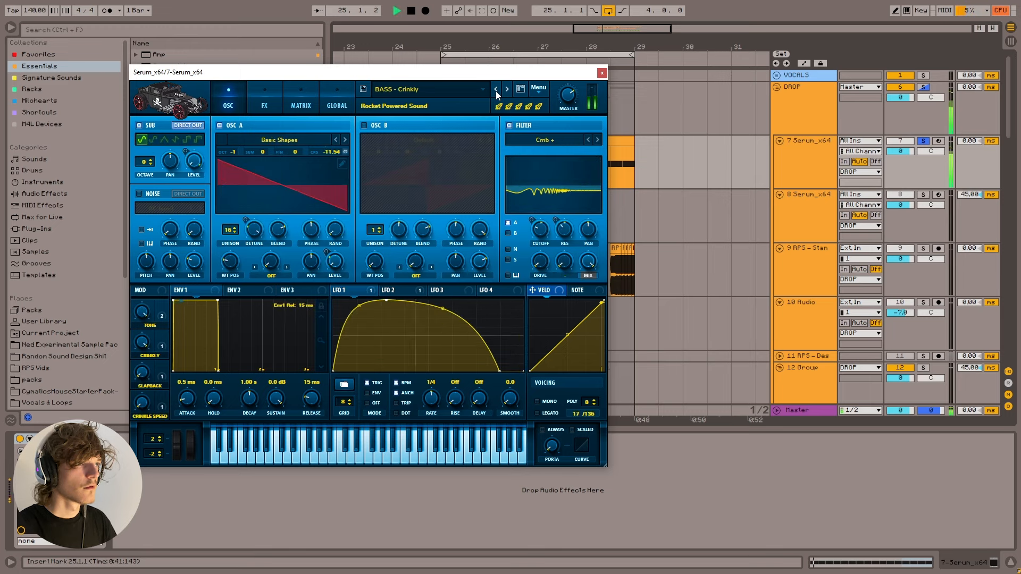
click(495, 90)
key(space)
click(496, 90)
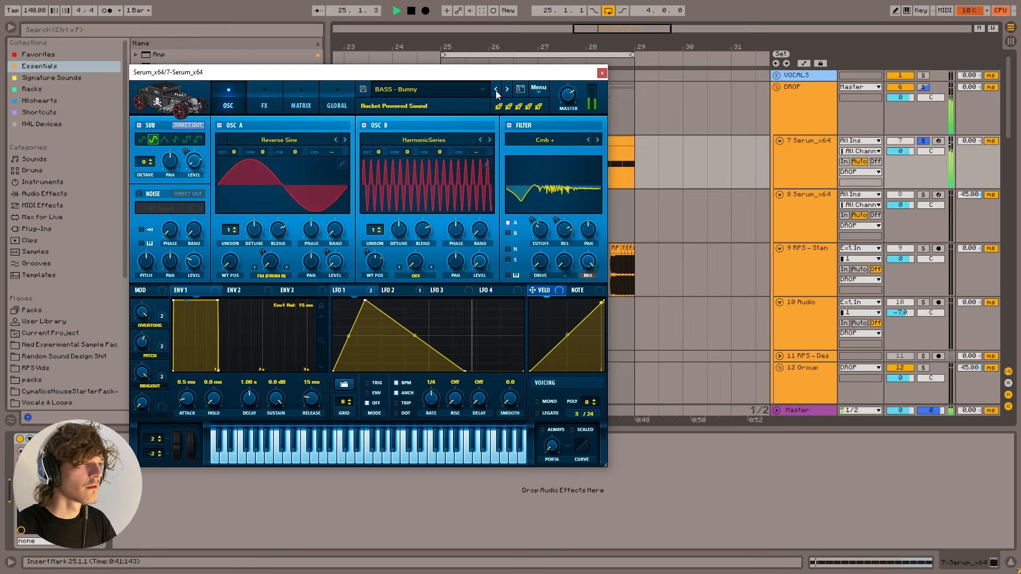
click(496, 90)
key(space)
click(496, 90)
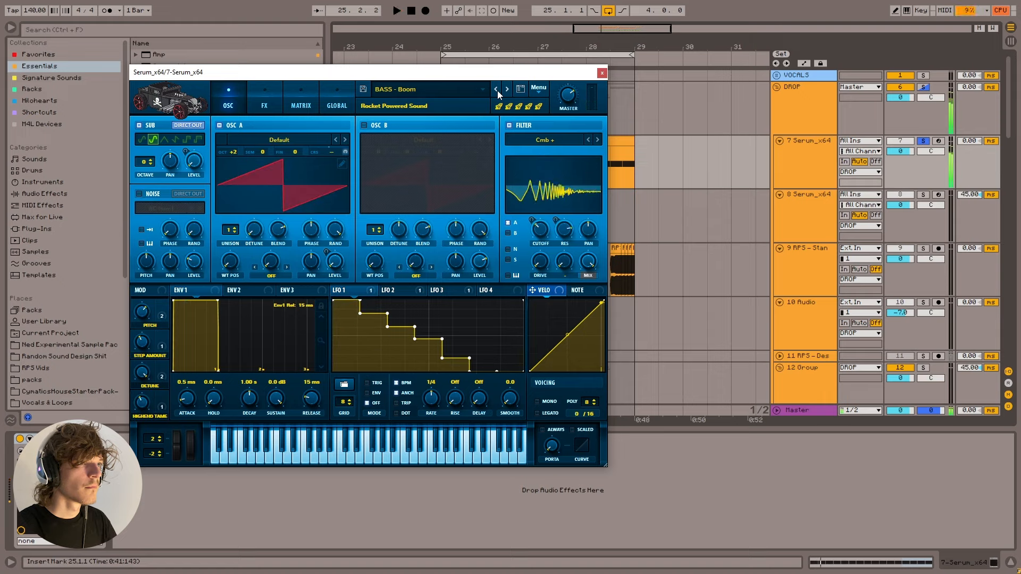
key(space)
key(space)
click(497, 90)
key(space)
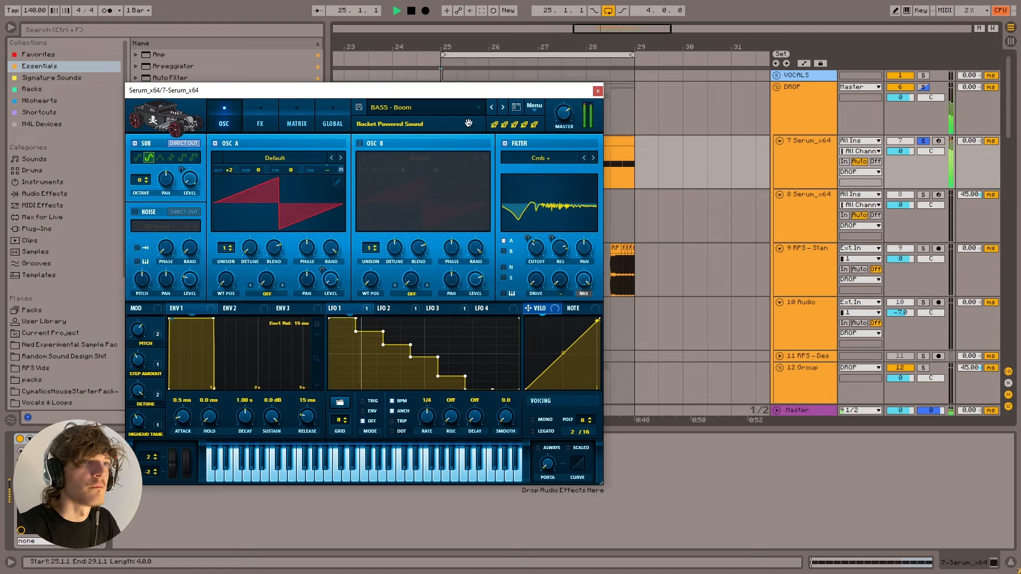
- Stop playback and load the BASS - Circus Freak preset in track 7's Serum
key(space)
click(502, 108)
click(503, 107)
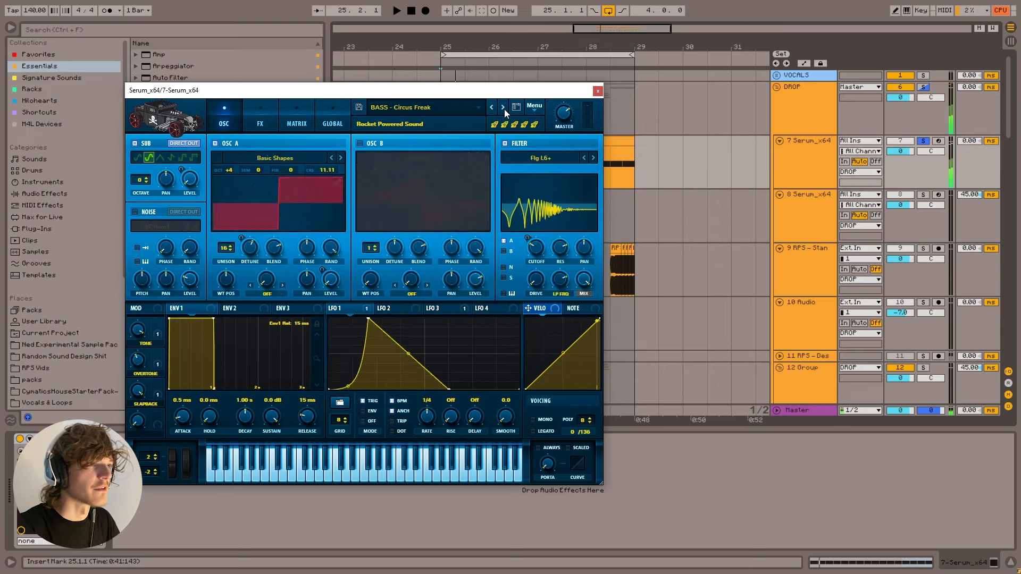
- Load the BASS - Gaming preset in track 7's Serum and play the soloed bass from bar 25
click(503, 107)
click(503, 107)
click(504, 109)
click(504, 109)
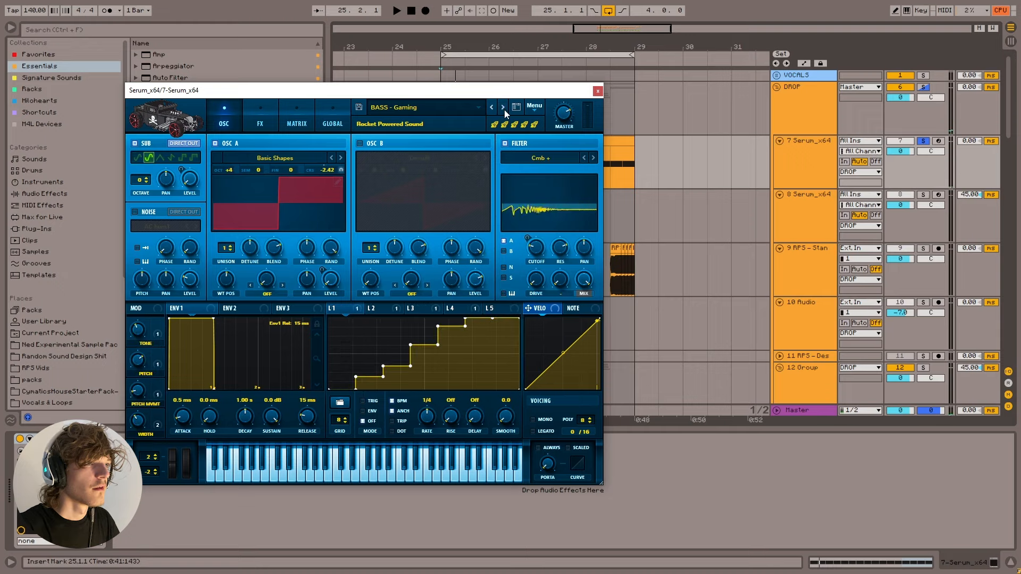
key(space)
click(597, 92)
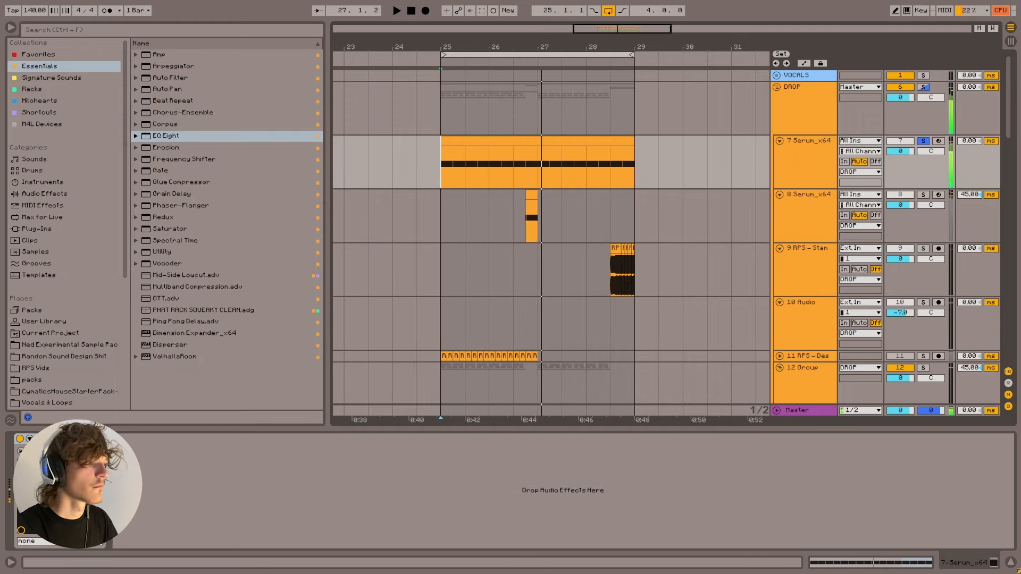
key(space)
- In track 7's Serum, remove the LFO 2 modulation from oscillator A's level and check LFO 3 and LFO 4 during playback
click(39, 439)
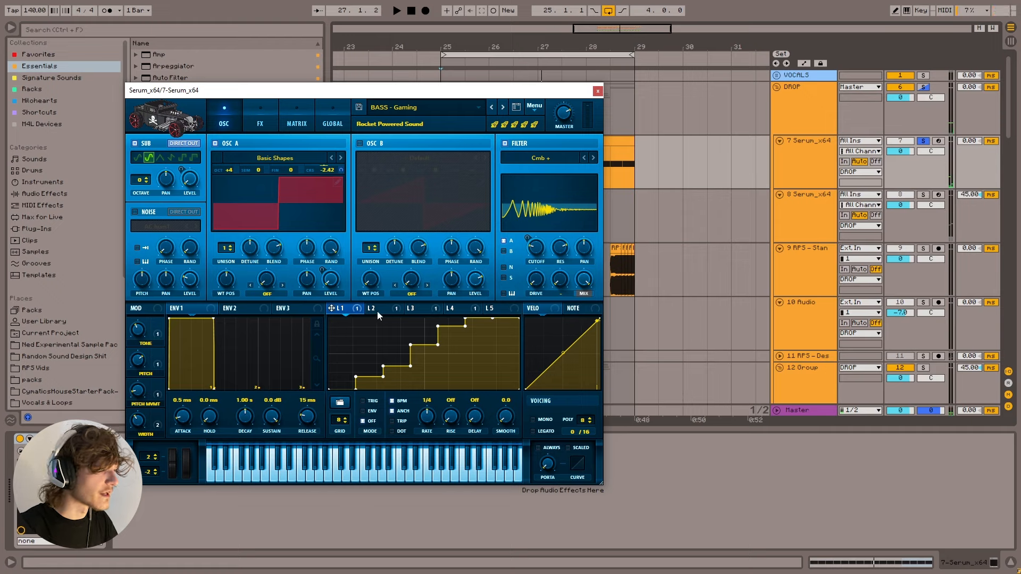
click(377, 310)
key(space)
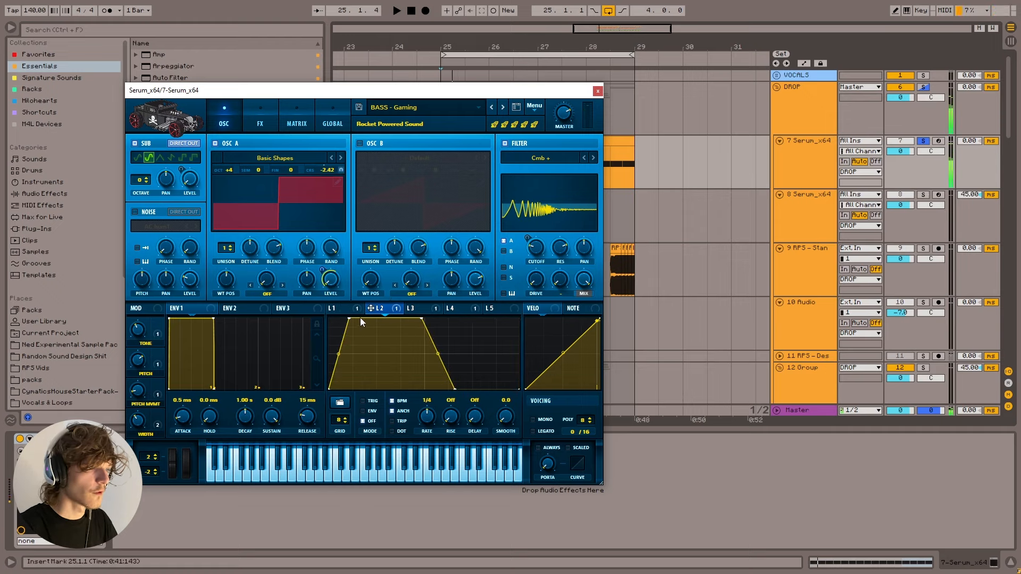
right_click(332, 273)
click(367, 288)
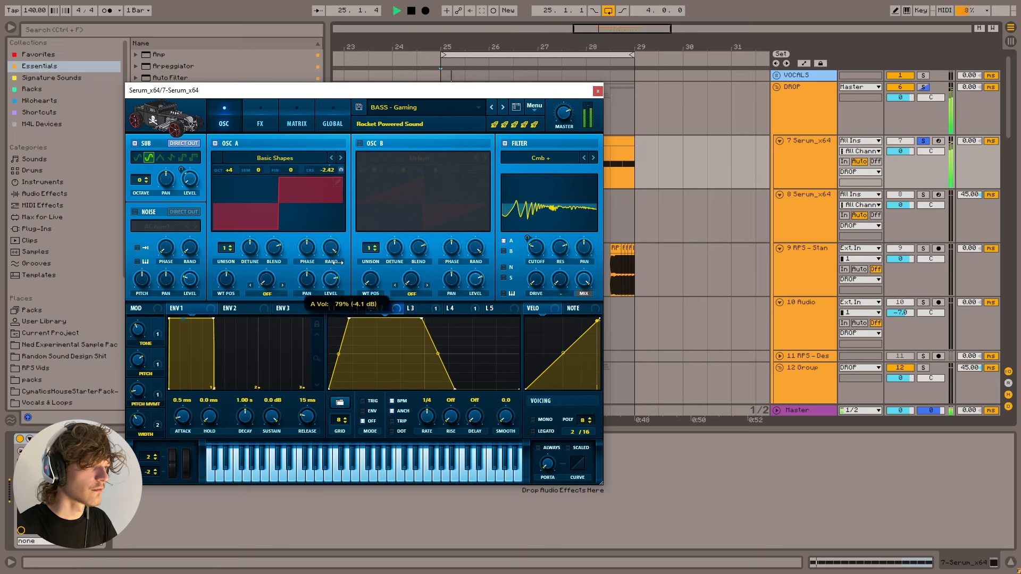
click(423, 309)
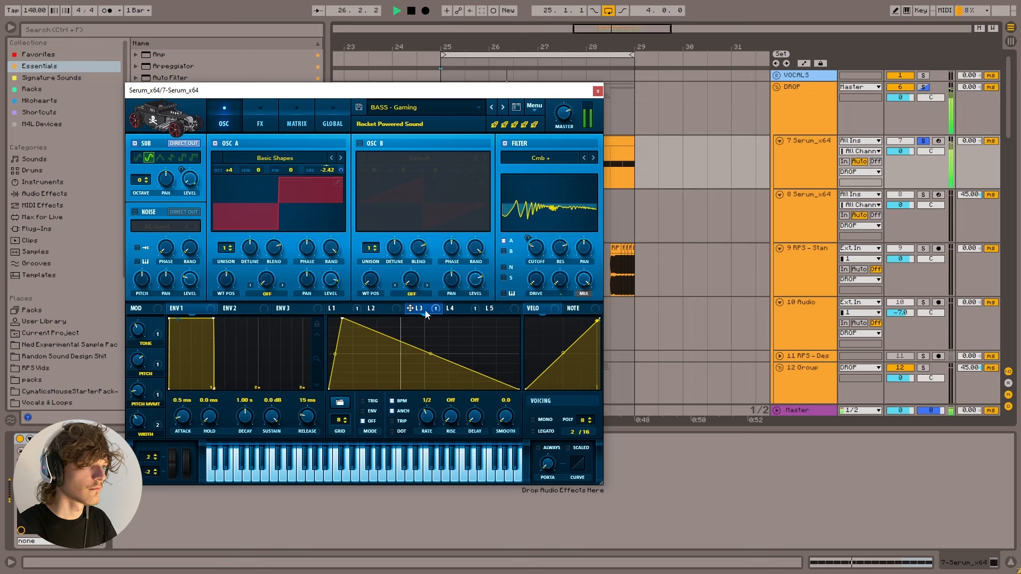
click(468, 309)
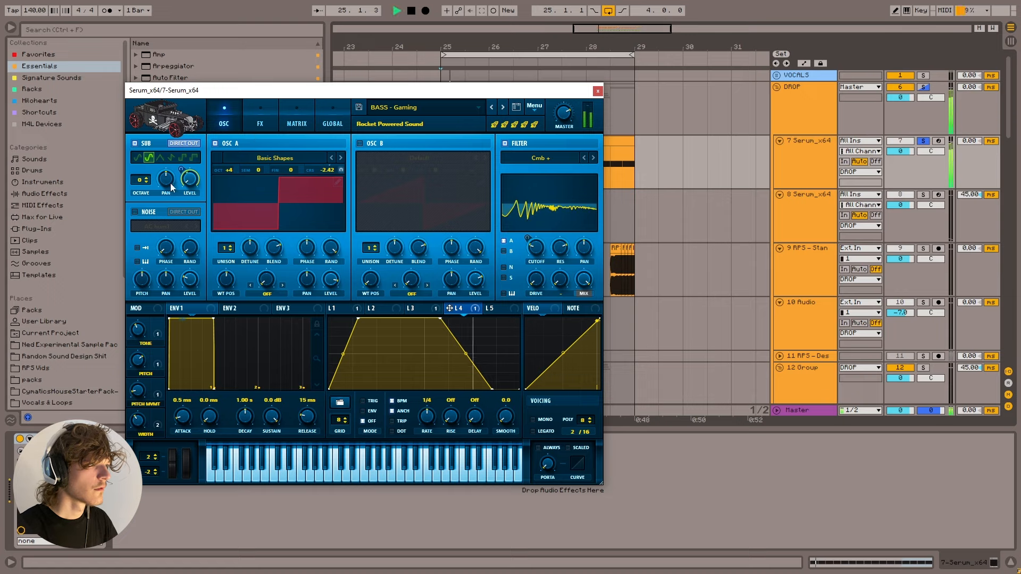
key(space)
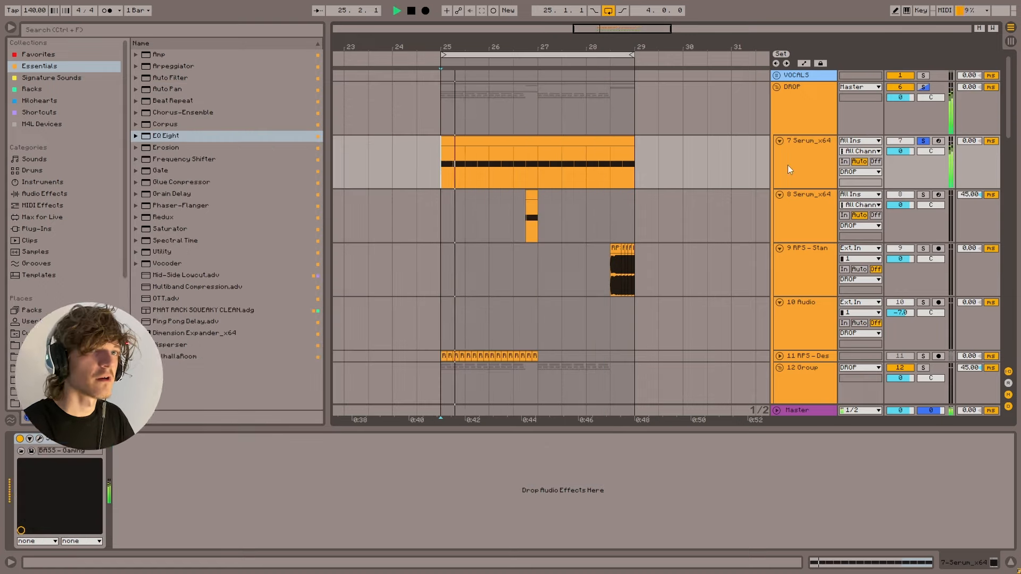
- Unsolo track 7 and delete its bass under the fills, from 28.3 to bar 29 and from 26.4 to bar 27
click(923, 142)
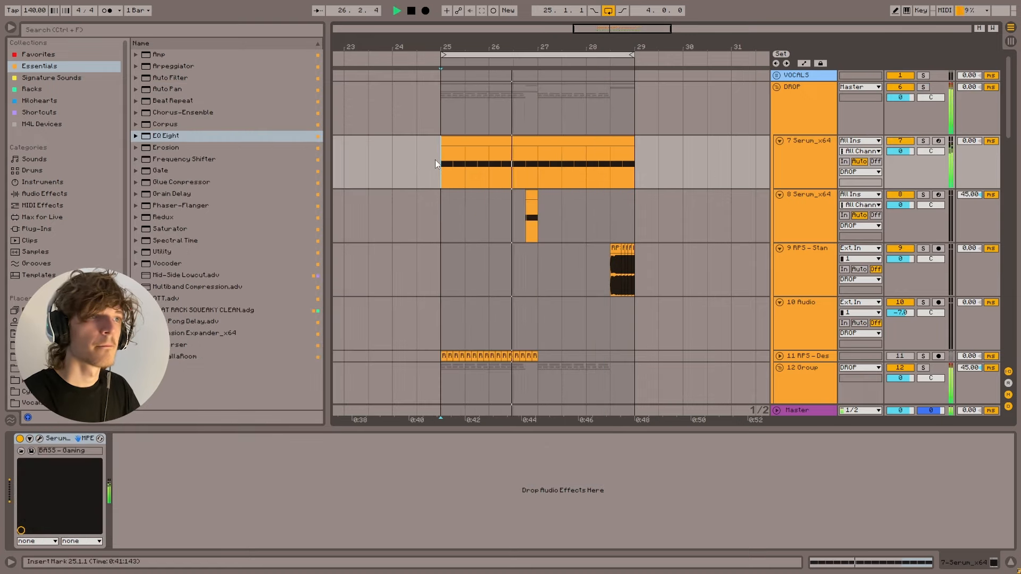
drag(608, 28, 609, 42)
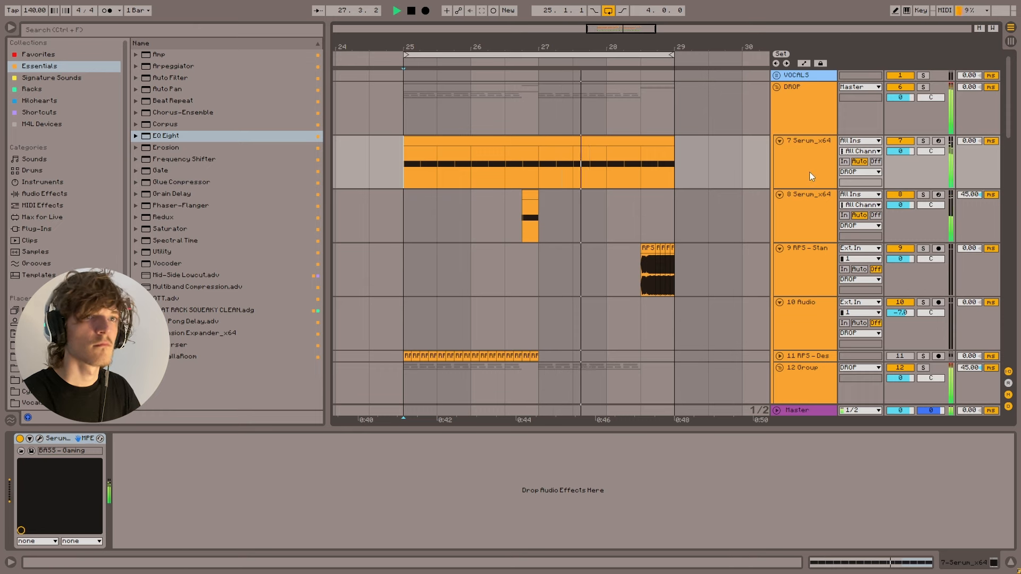
drag(641, 164, 671, 165)
key(Delete)
click(516, 167)
key(ctrl+1)
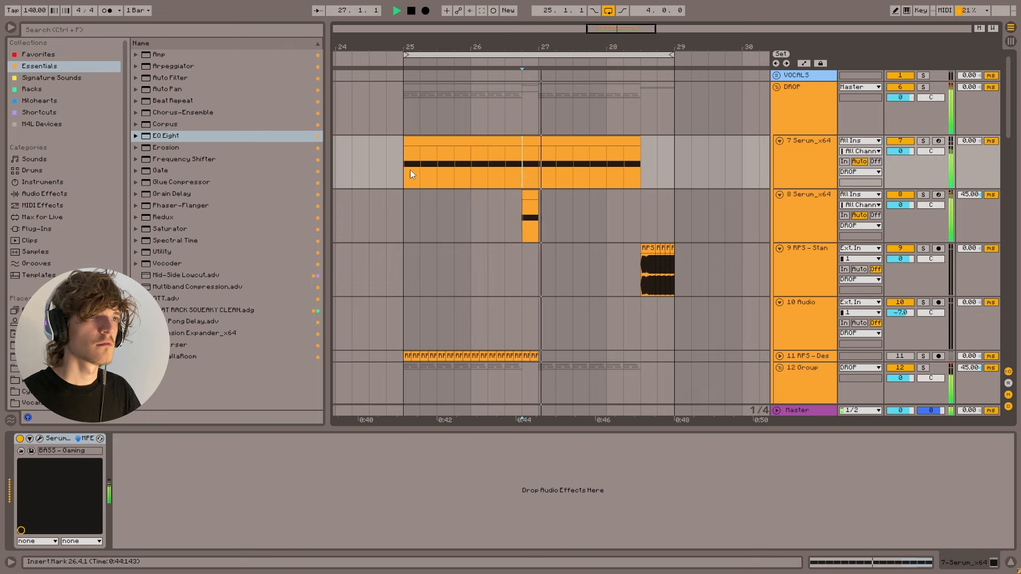
key(Delete)
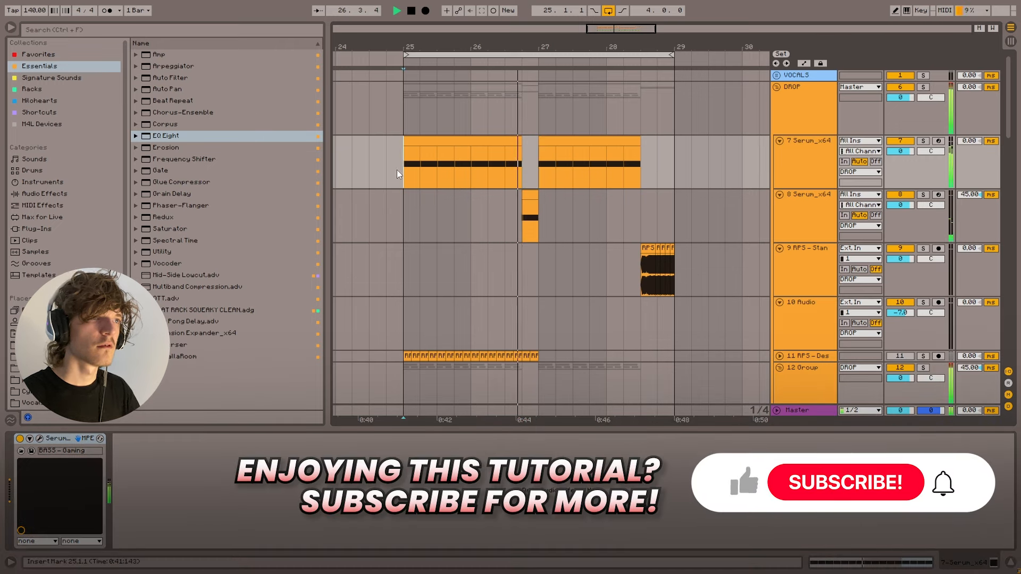
- Play the drop from bar 25 and set track 7's track delay to 45 ms
key(space)
key(minus)
drag(581, 47, 583, 46)
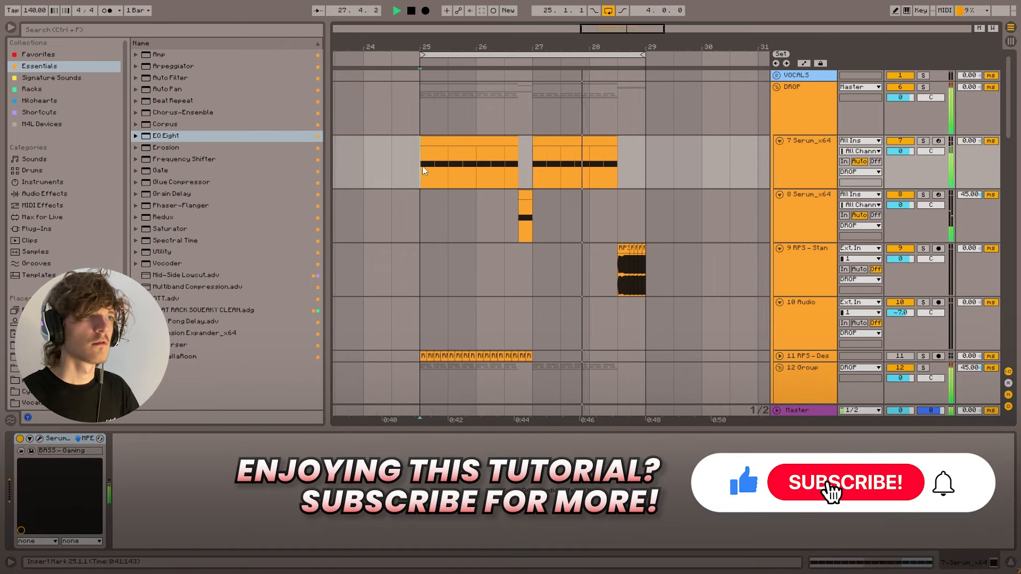
scroll(424, 176, down, 1)
scroll(424, 175, up, 1)
key(space)
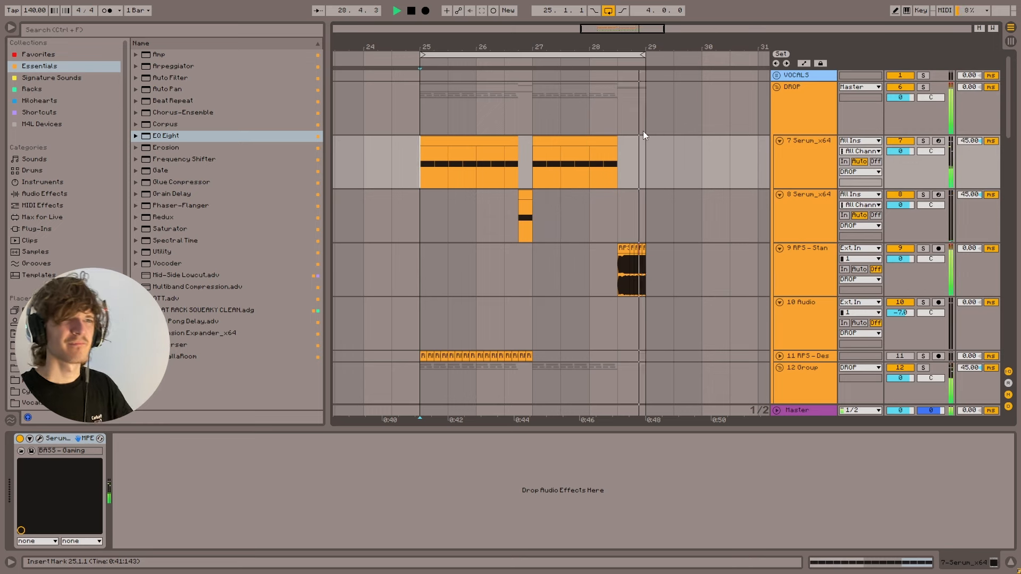
key(space)
- Solo track 7, add a Frequency Shifter after its Serum and set Fine to 500 Hz
click(894, 142)
click(924, 141)
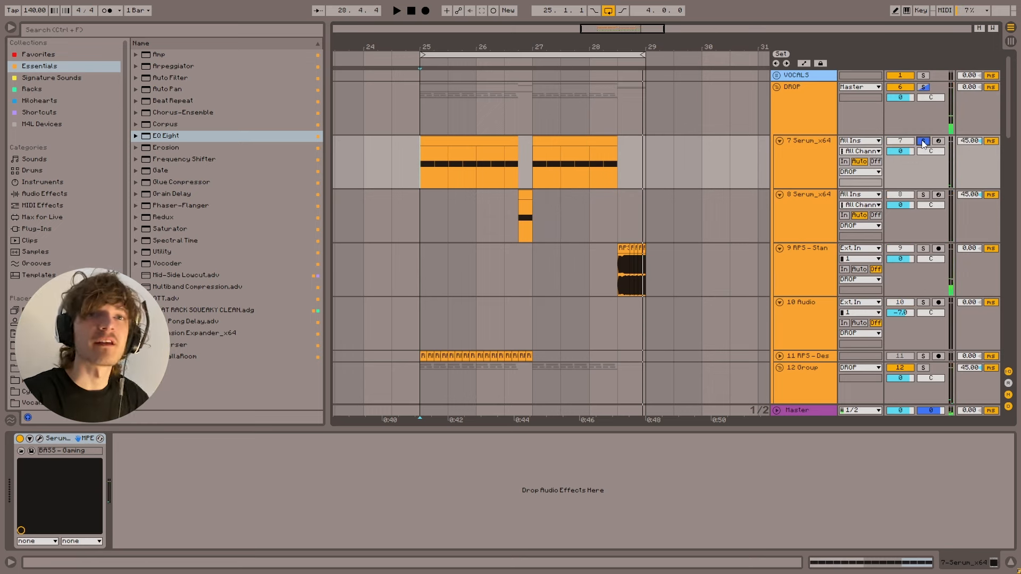
double_click(200, 160)
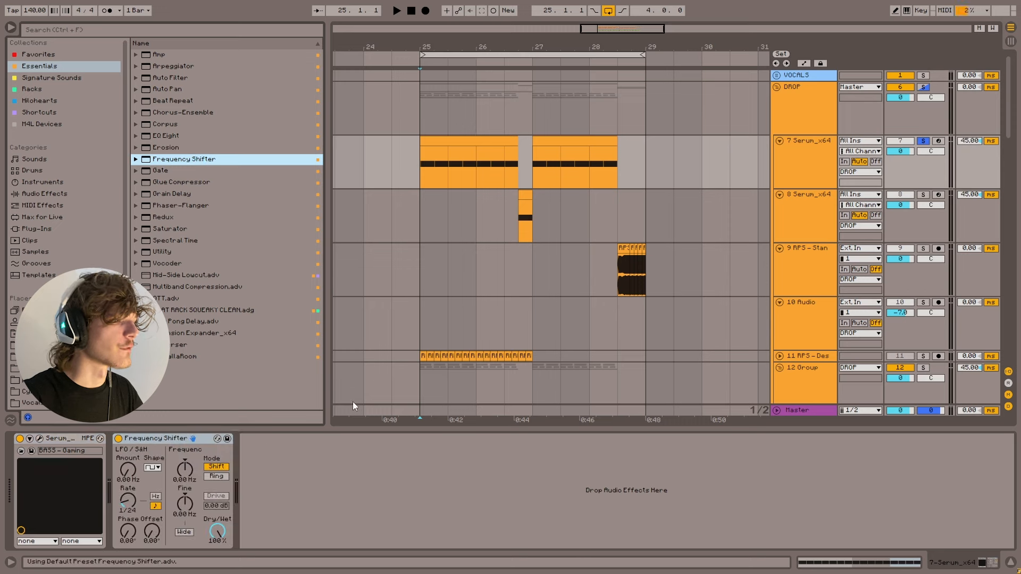
key(space)
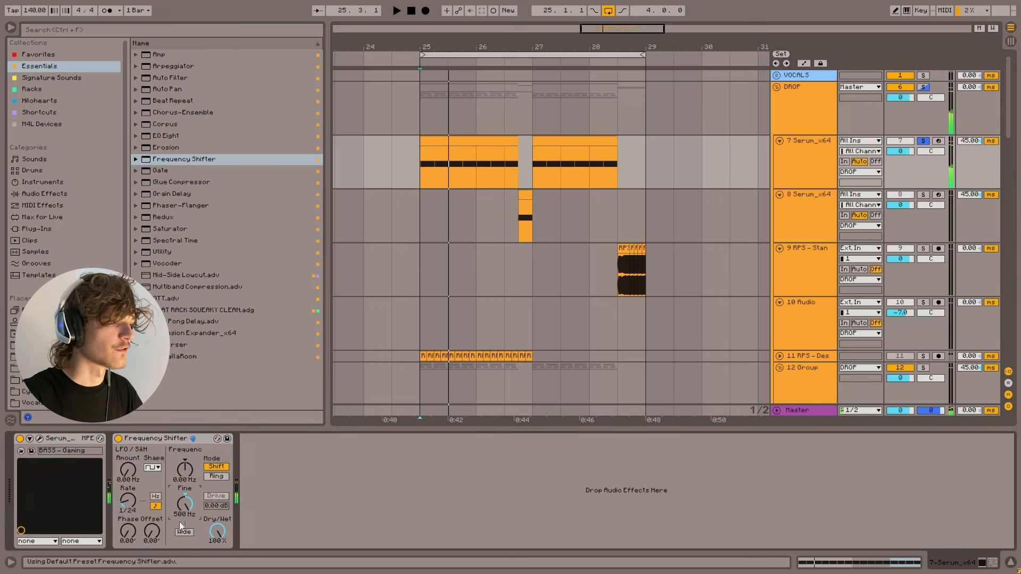
key(space)
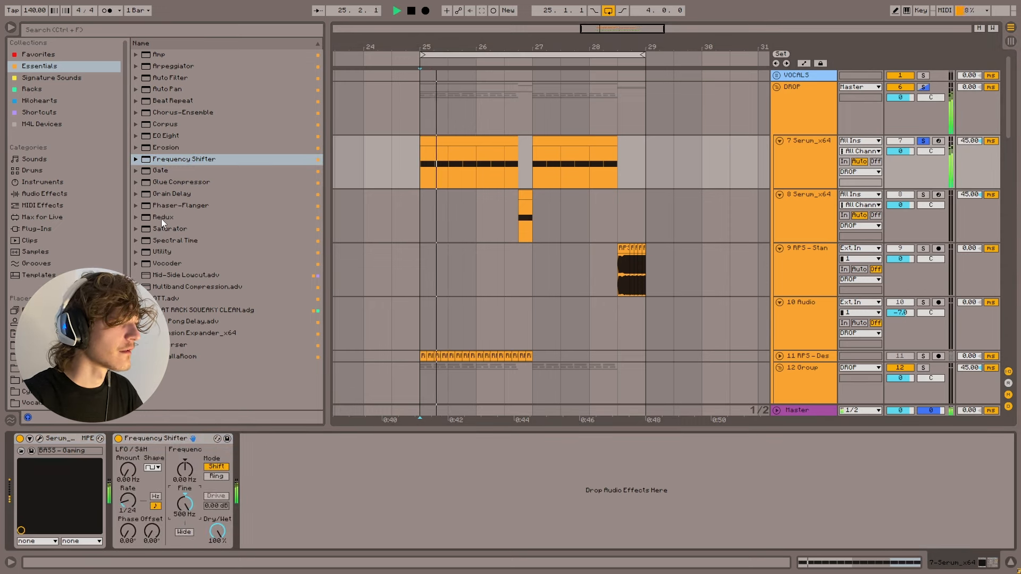
- Switch track 7's Frequency Shifter to Ring mode and set its frequency to 3.02 kHz, comparing the bass soloed and in context
key(space)
click(411, 166)
key(s)
key(space)
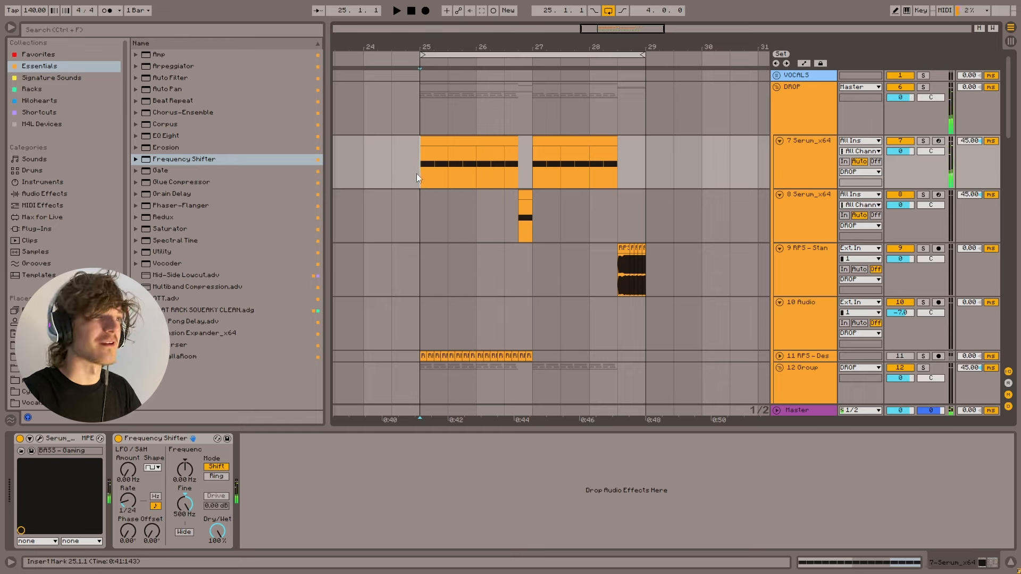
click(216, 476)
key(space)
click(923, 141)
key(space)
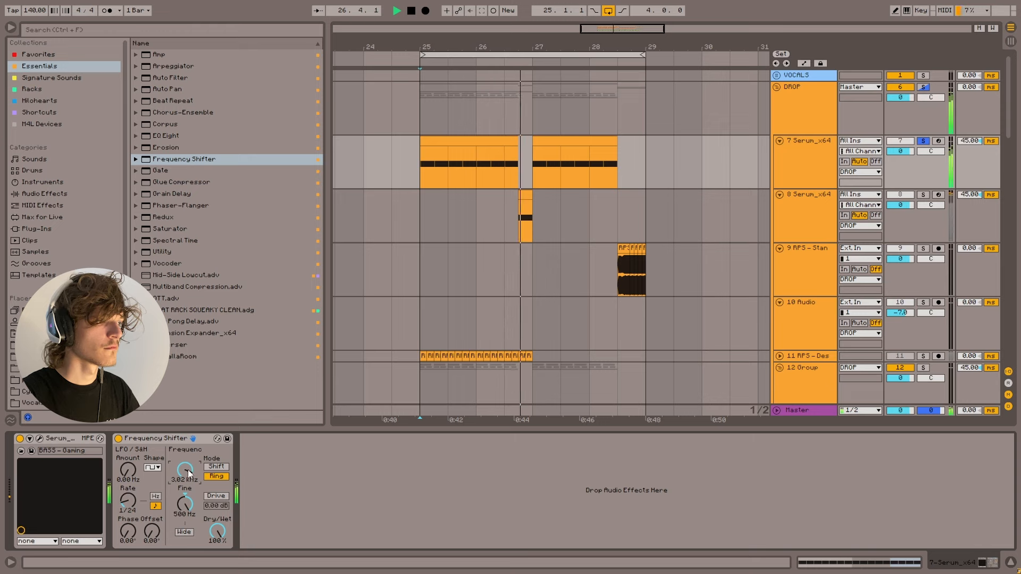
- Add an EQ Eight after the Frequency Shifter, cut the lows, shelve the highs by -3.84 dB at 6.12 kHz and set output gain to 3.19 dB
click(166, 136)
drag(166, 135, 364, 496)
click(923, 141)
drag(517, 537, 517, 527)
drag(453, 485, 460, 494)
click(416, 168)
key(space)
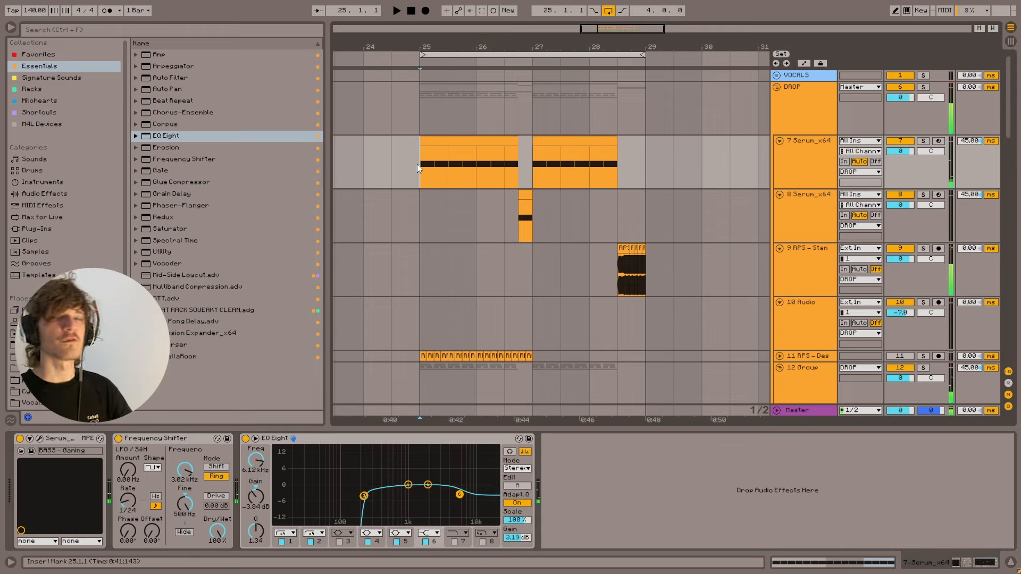
scroll(376, 160, down, 10)
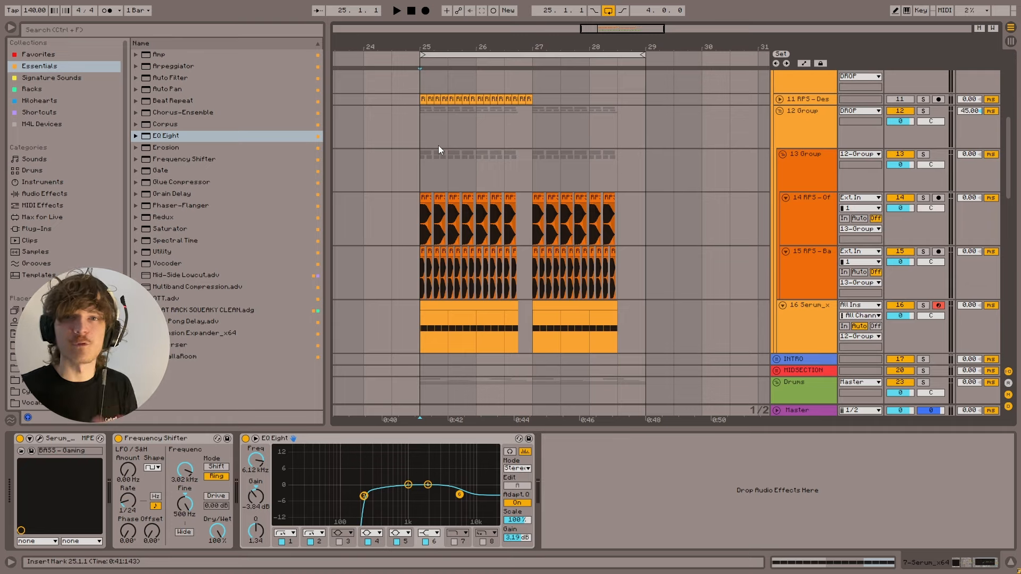
scroll(429, 145, up, 4)
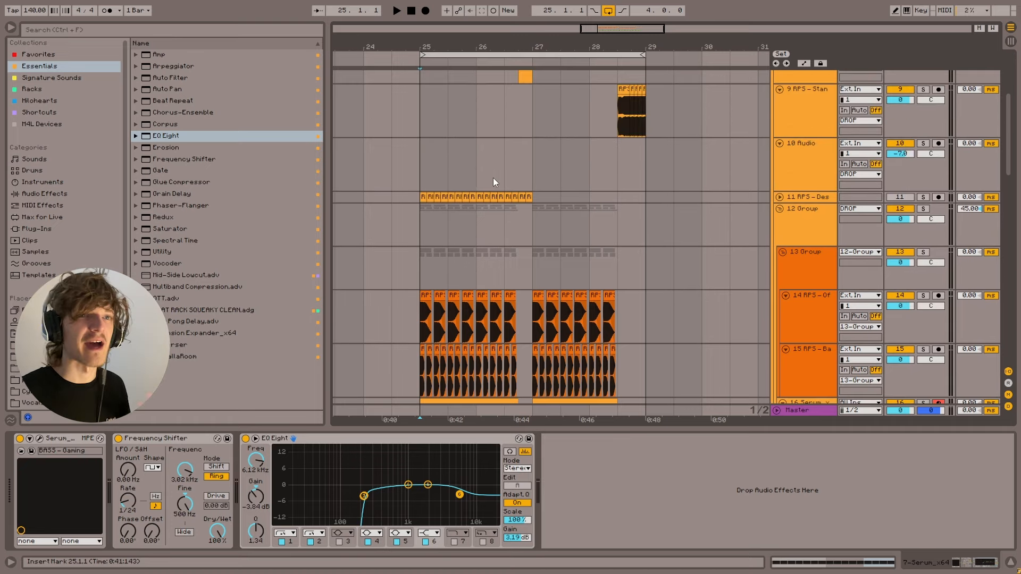
scroll(490, 178, up, 5)
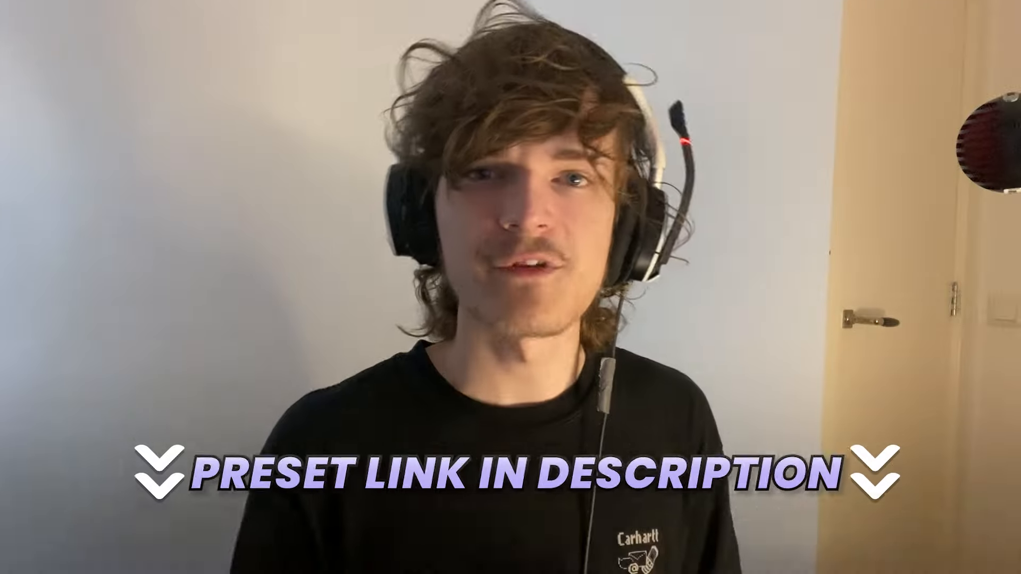